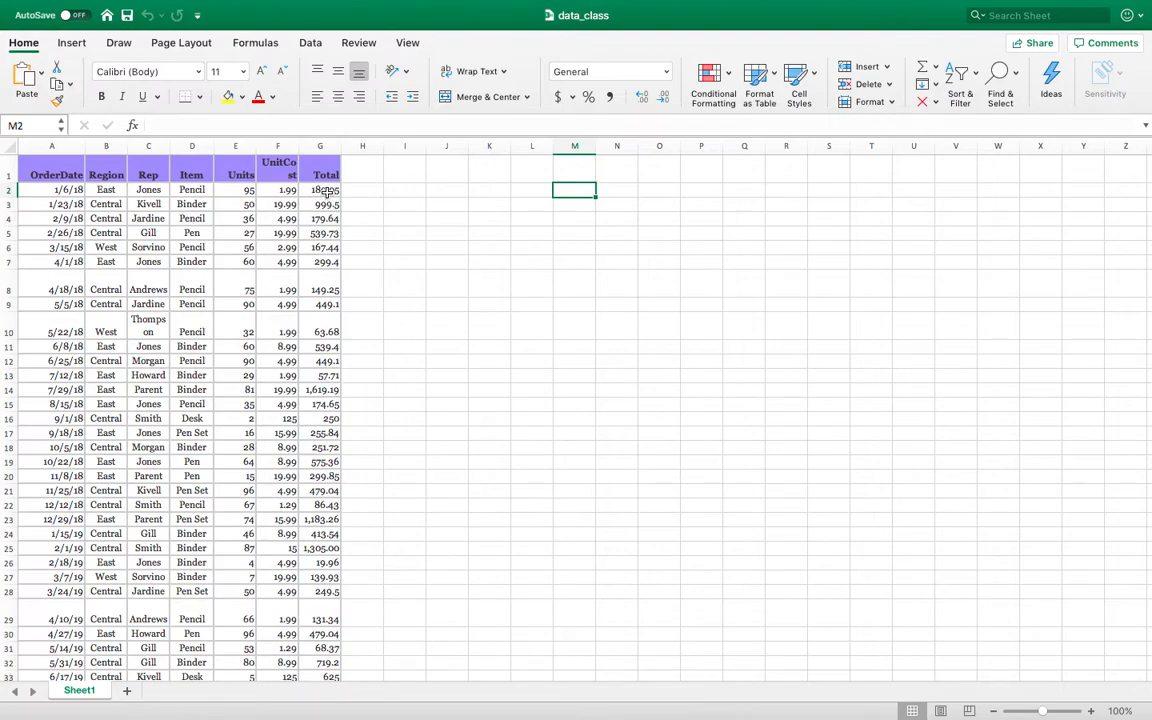
# Clear all the values in the Total column, from G2 down to G44.
pyautogui.click(326, 191)
pyautogui.scroll(-1, 323, 256)
pyautogui.scroll(-10, 323, 256)
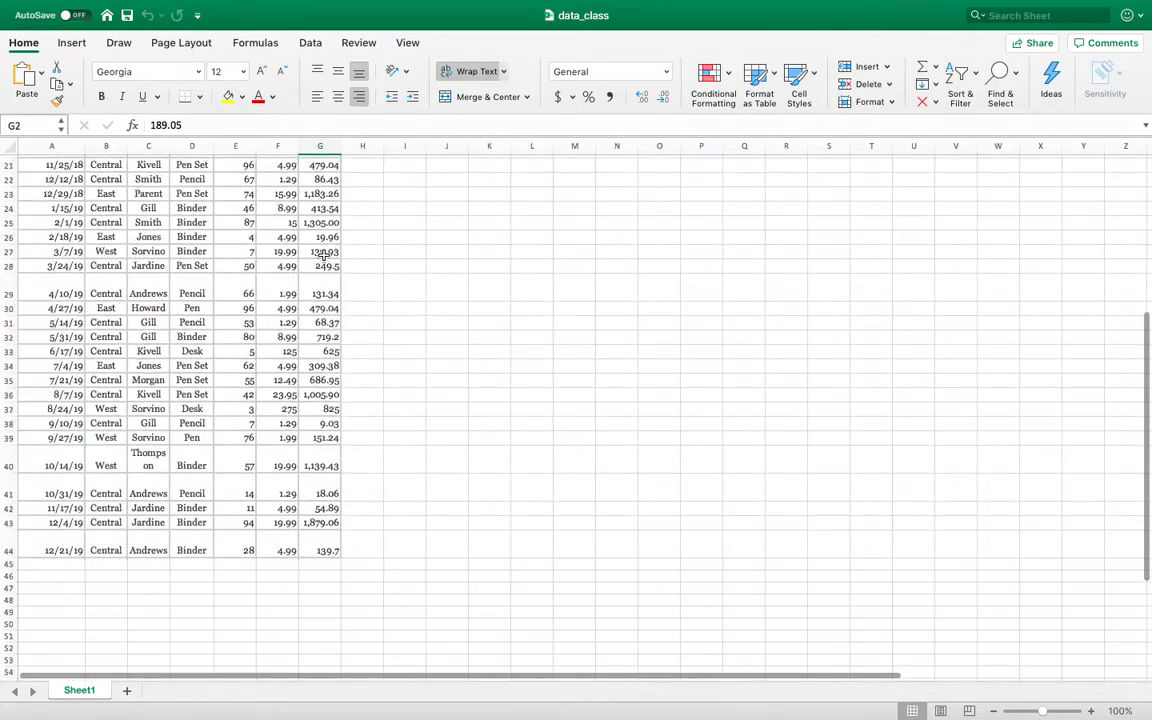
pyautogui.keyDown('shift'); pyautogui.click(330, 438); pyautogui.keyUp('shift')
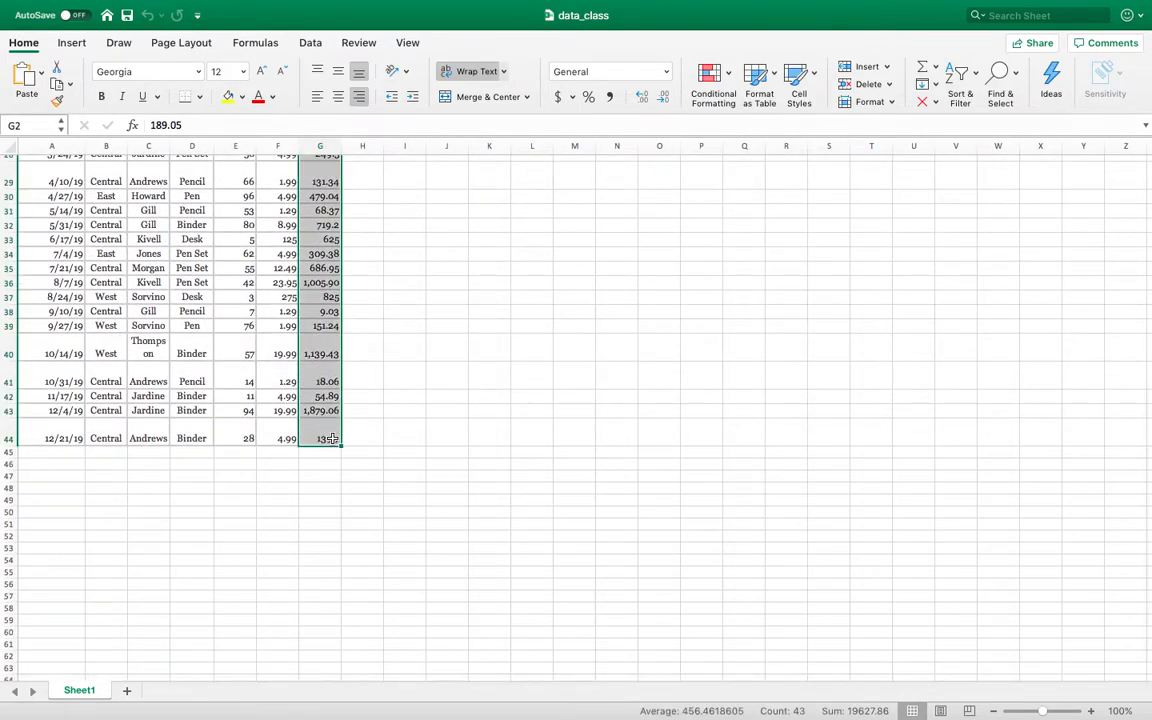
pyautogui.press('Delete')
pyautogui.scroll(10, 330, 438)
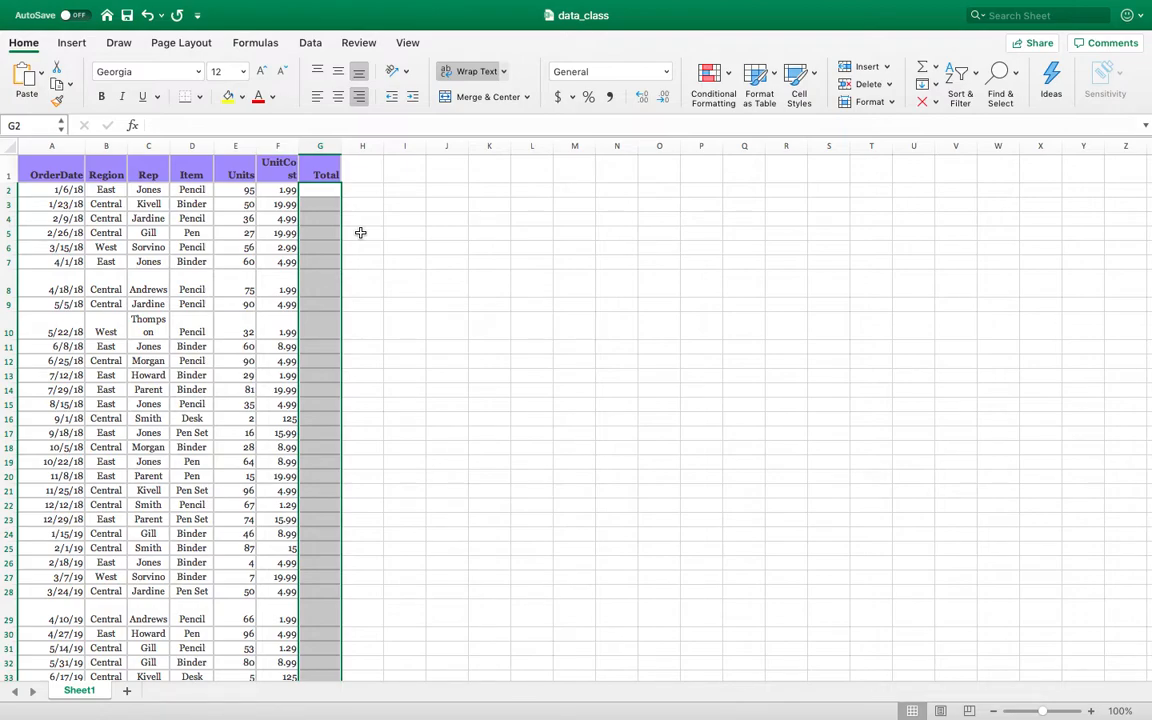
pyautogui.click(234, 172)
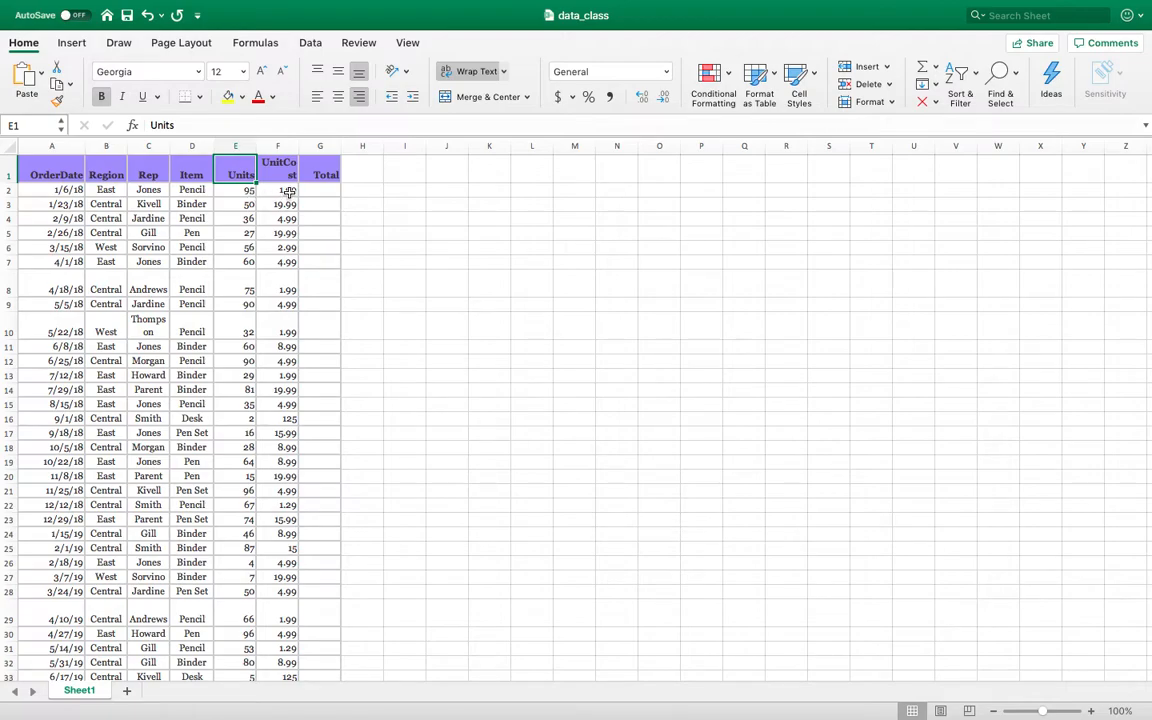
pyautogui.click(329, 187)
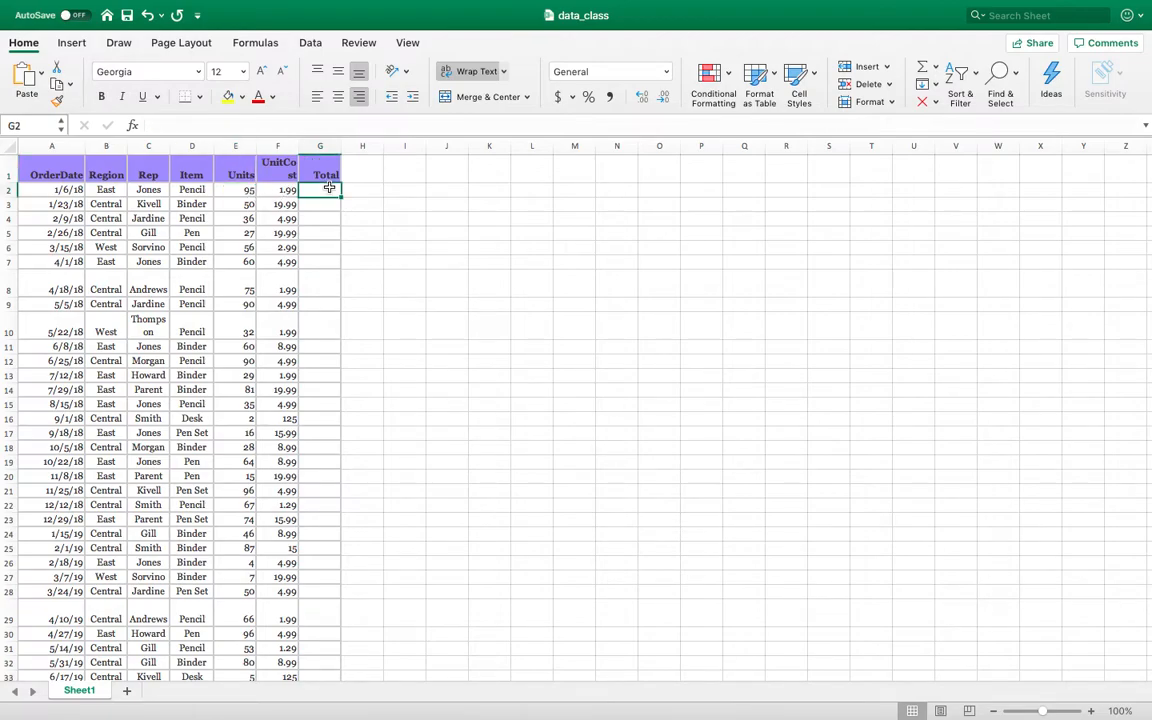
pyautogui.write('=')
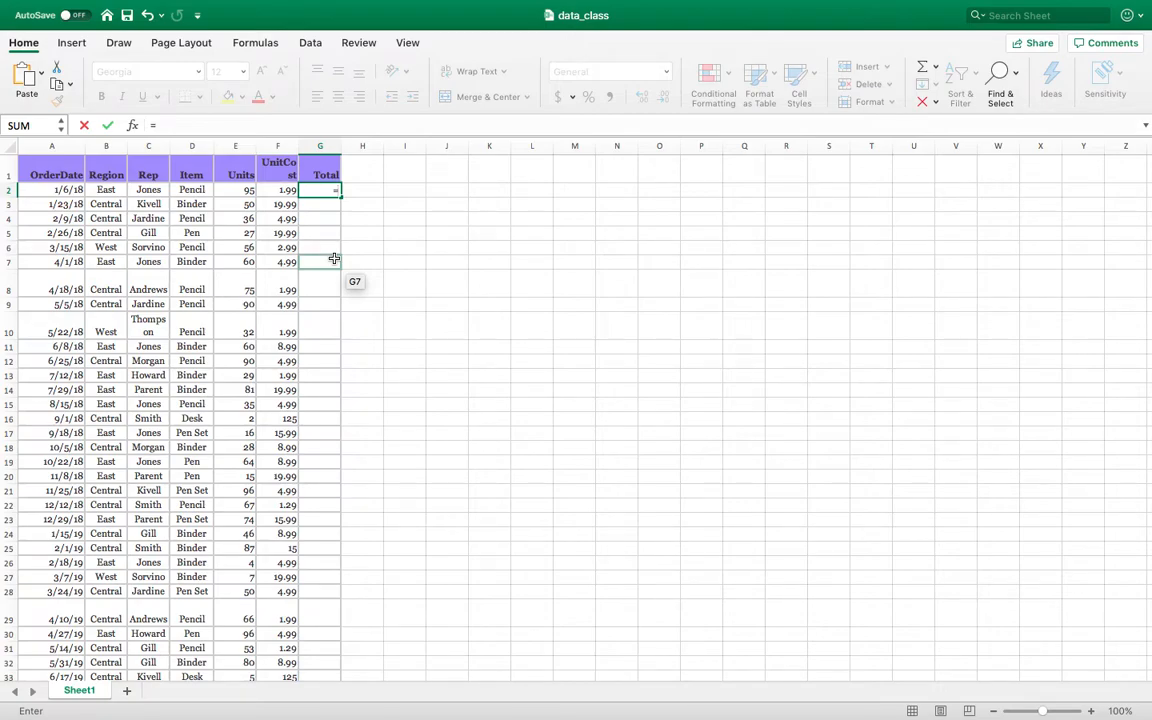
pyautogui.press('Escape')
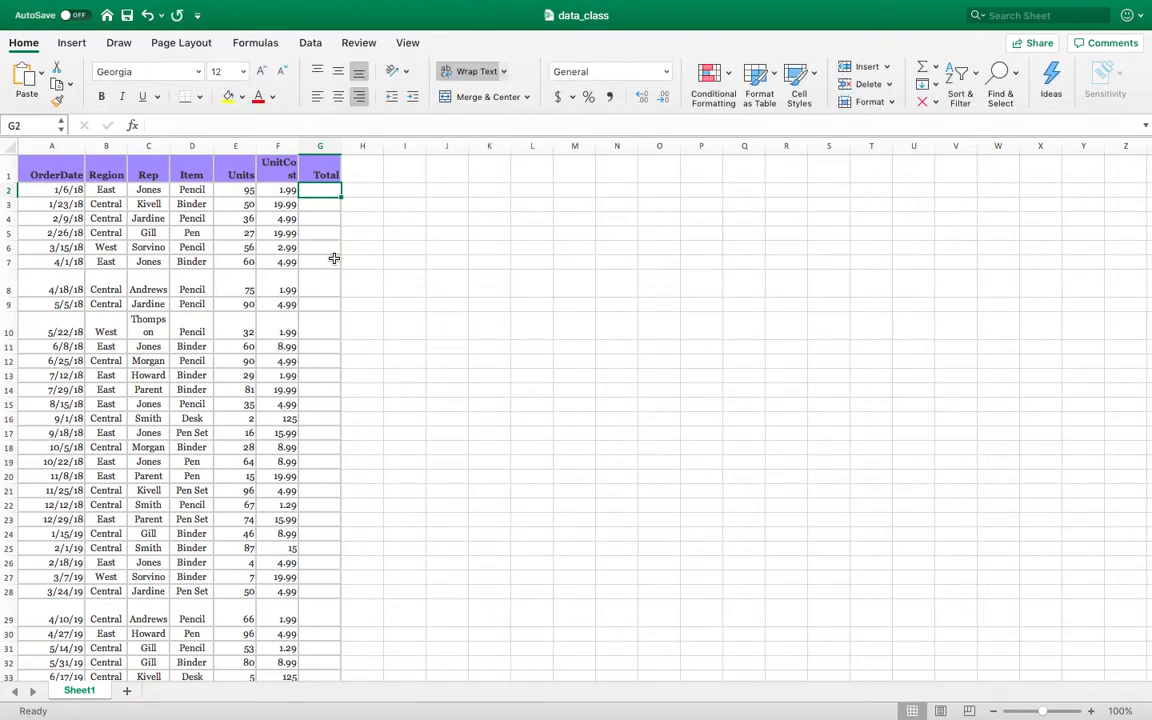
# Enter the trial formula =5*1.99 in cell L9 and clear the cell again.
pyautogui.click(530, 303)
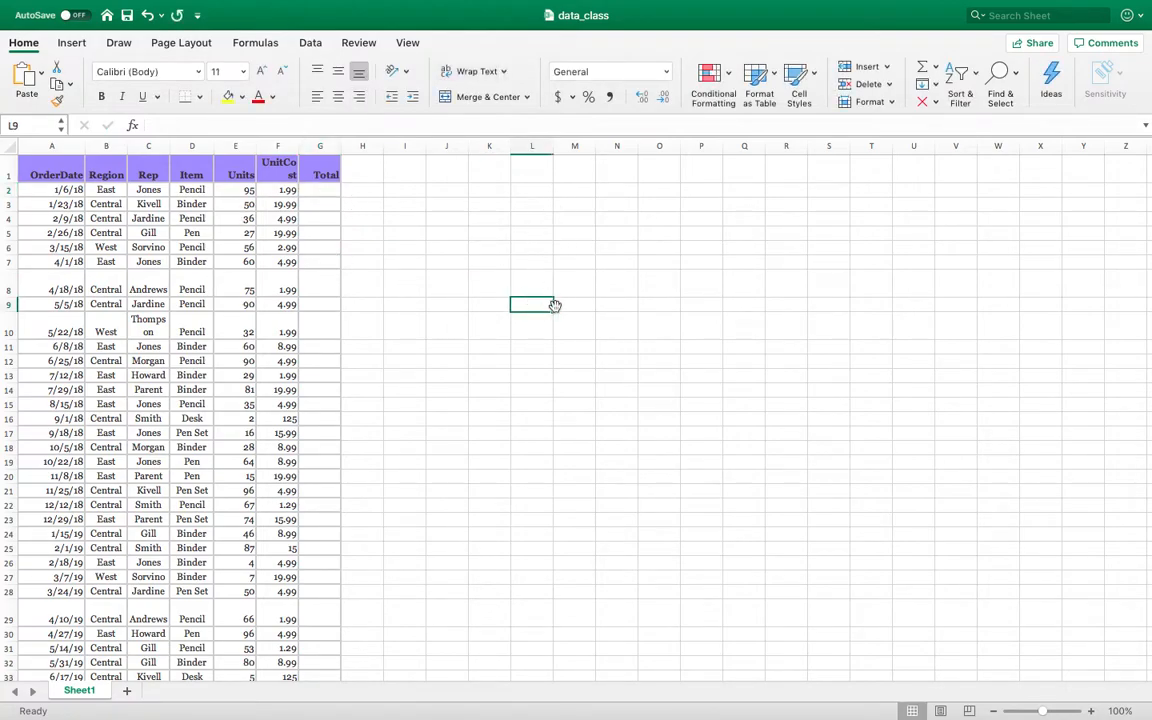
pyautogui.write('=')
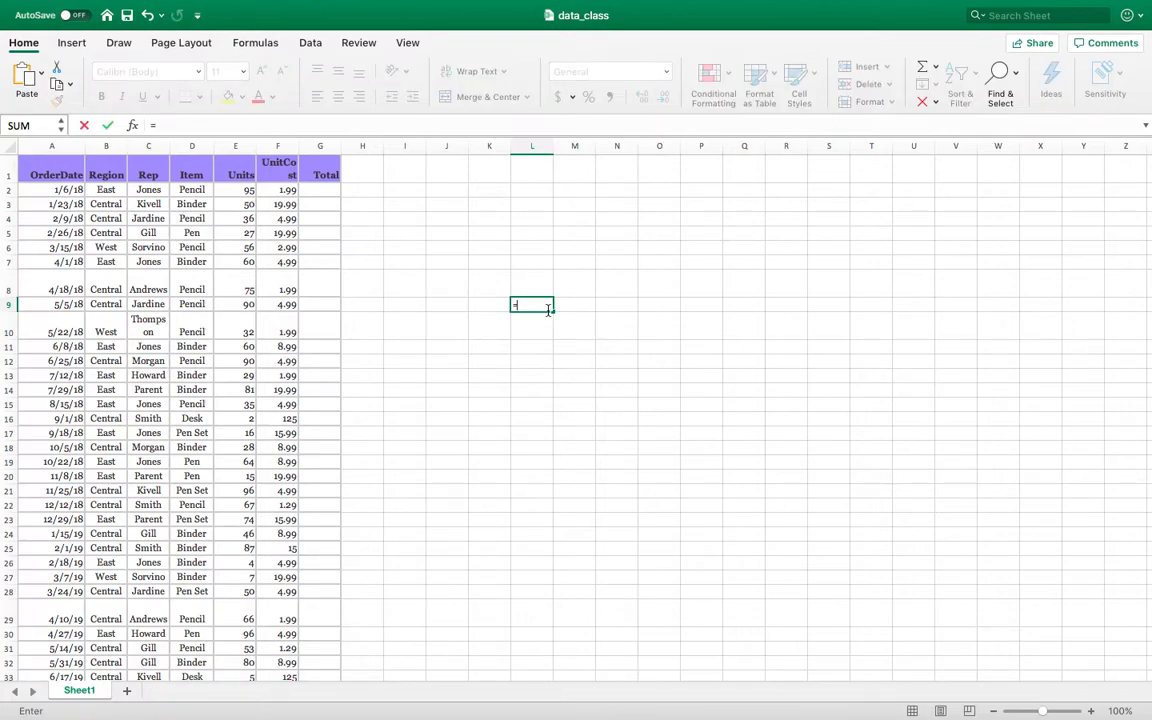
pyautogui.write('5')
pyautogui.write('*1.99')
pyautogui.press('Return')
pyautogui.click(543, 306)
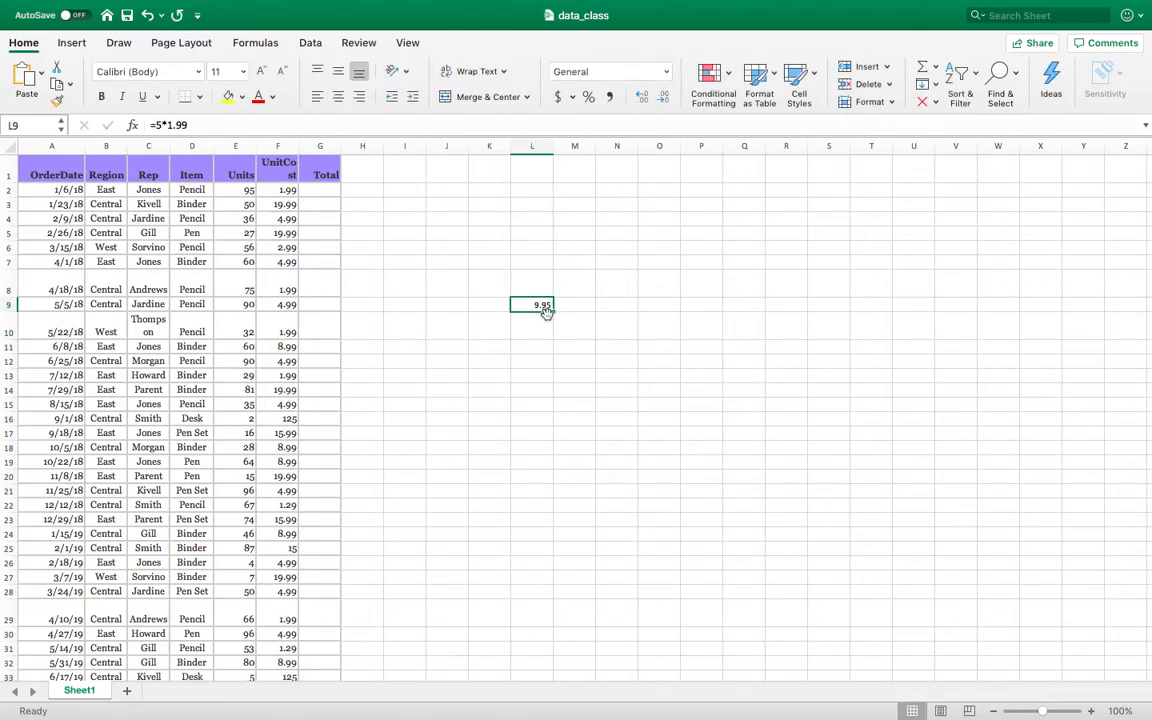
pyautogui.press('Delete')
# Enter the formula =E2*F2 in G2 to multiply the first order's units by its unit cost.
pyautogui.click(327, 191)
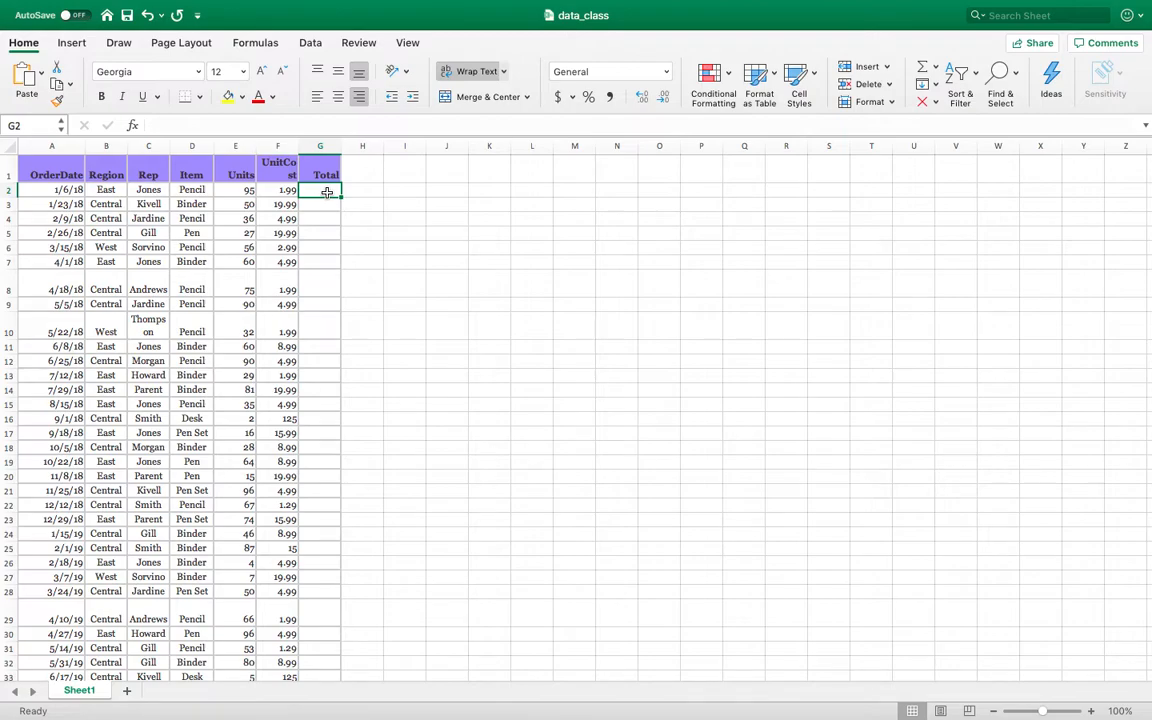
pyautogui.write('=')
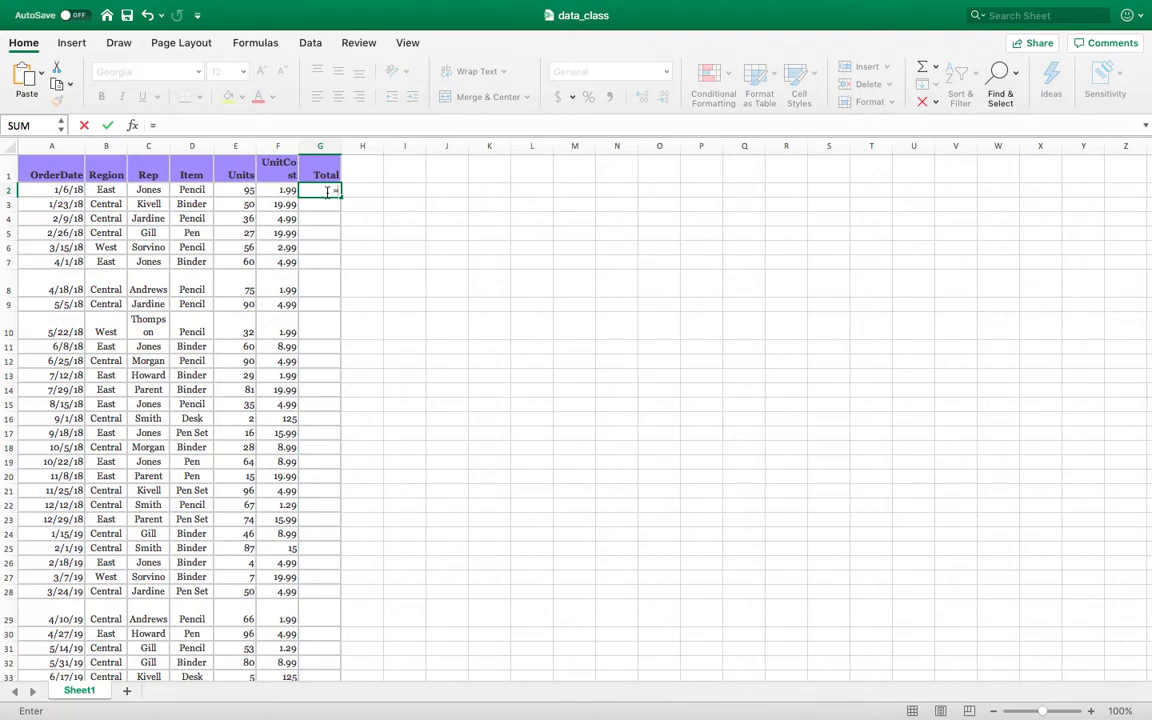
pyautogui.click(244, 190)
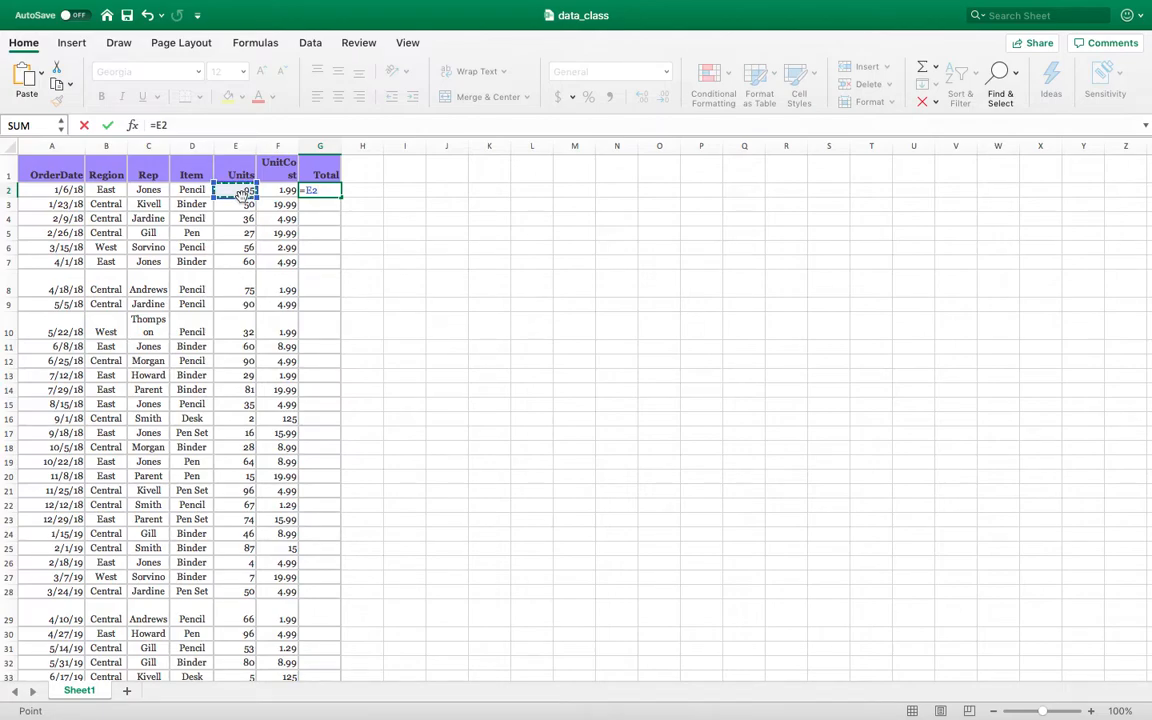
pyautogui.write('*')
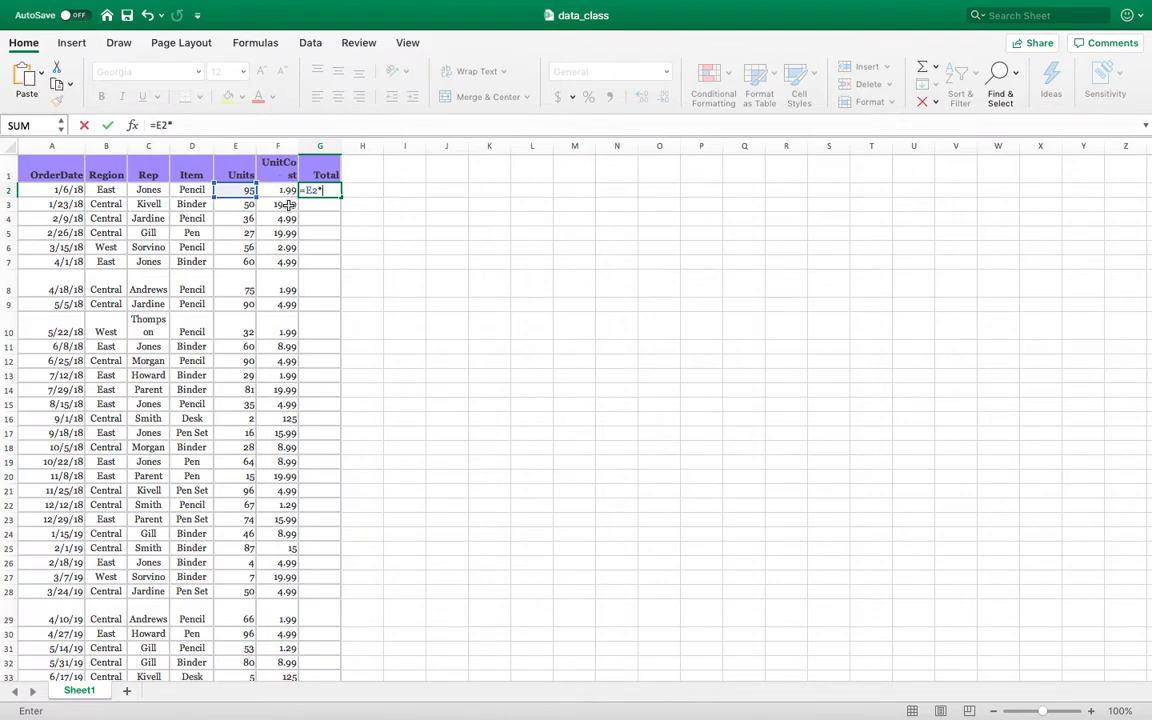
pyautogui.click(287, 191)
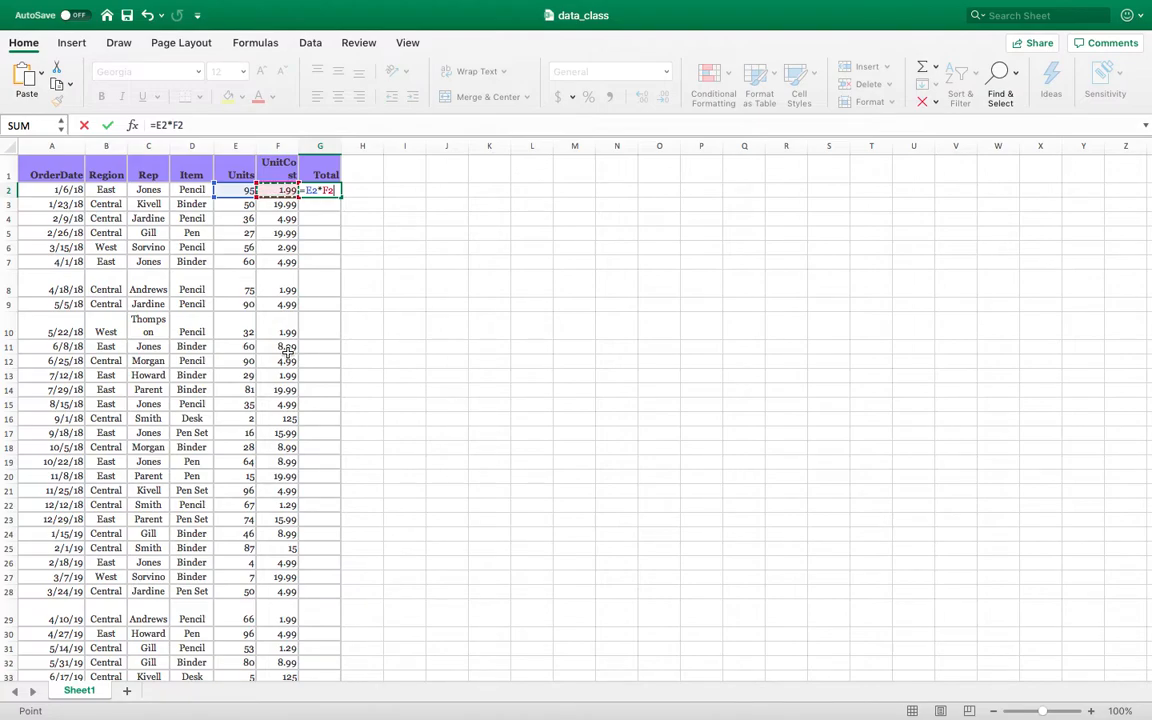
pyautogui.press('Return')
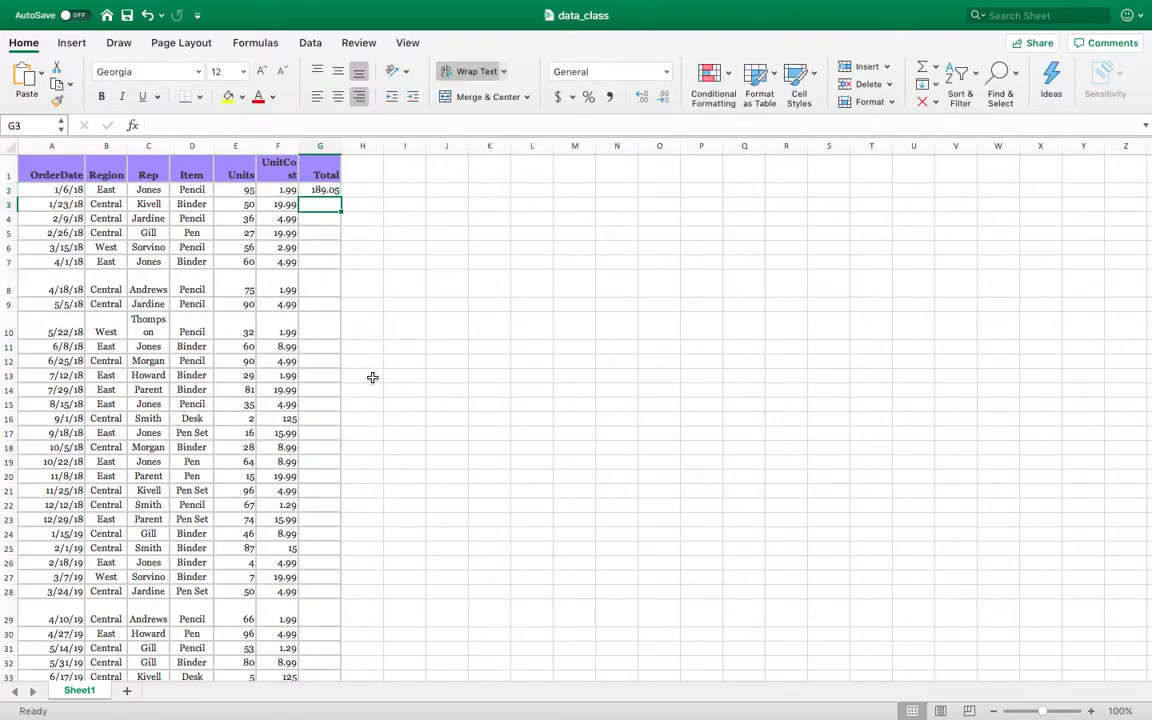
# Examine the cell references used by the formula in Total cell G2.
pyautogui.scroll(-2, 373, 378)
pyautogui.scroll(3, 373, 378)
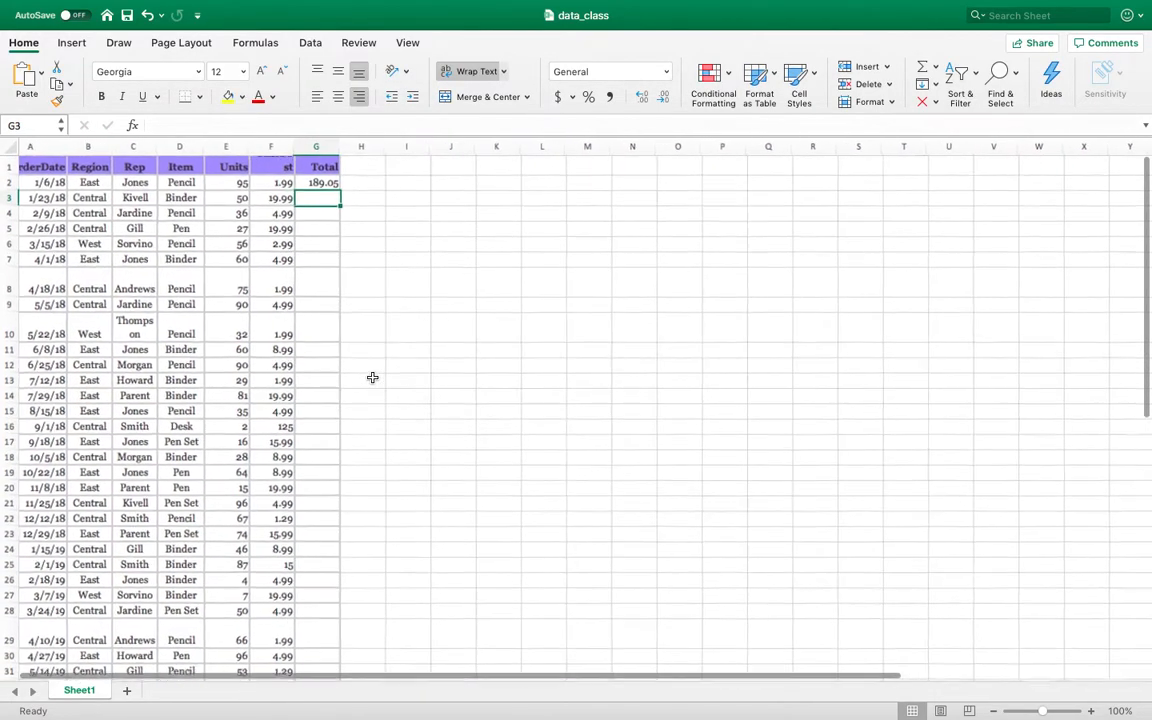
pyautogui.scroll(-2, 373, 382)
pyautogui.scroll(2, 373, 382)
pyautogui.scroll(3, 372, 378)
pyautogui.scroll(-3, 372, 376)
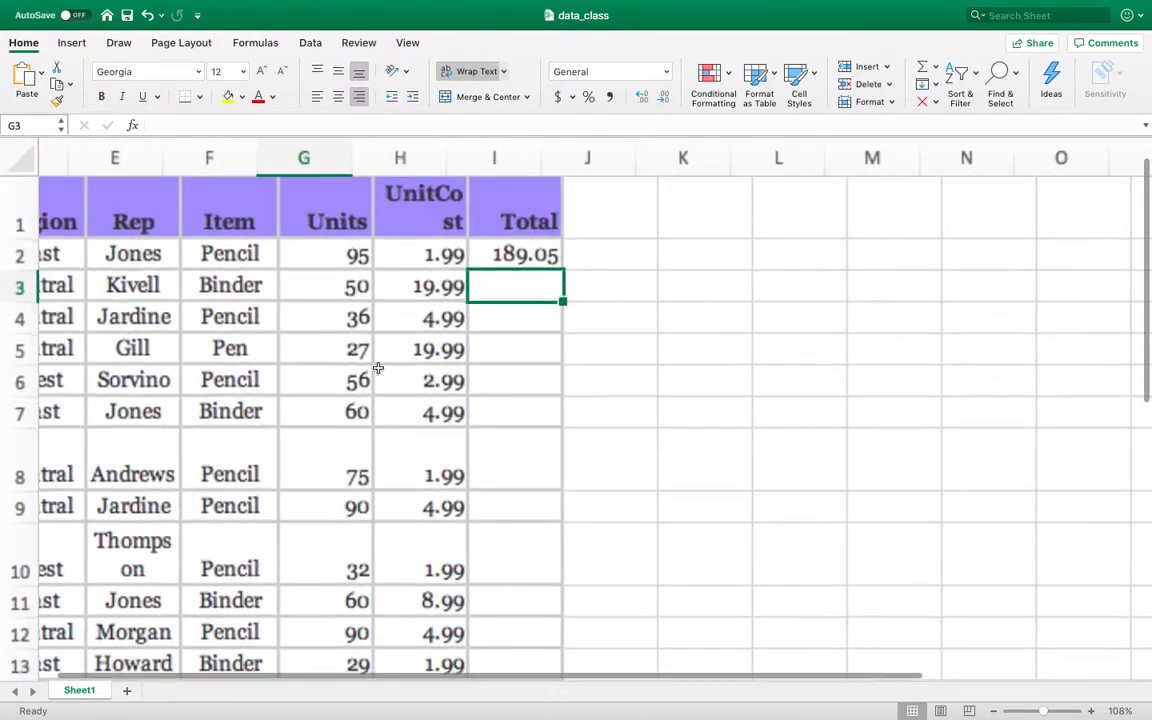
pyautogui.scroll(3, 378, 368)
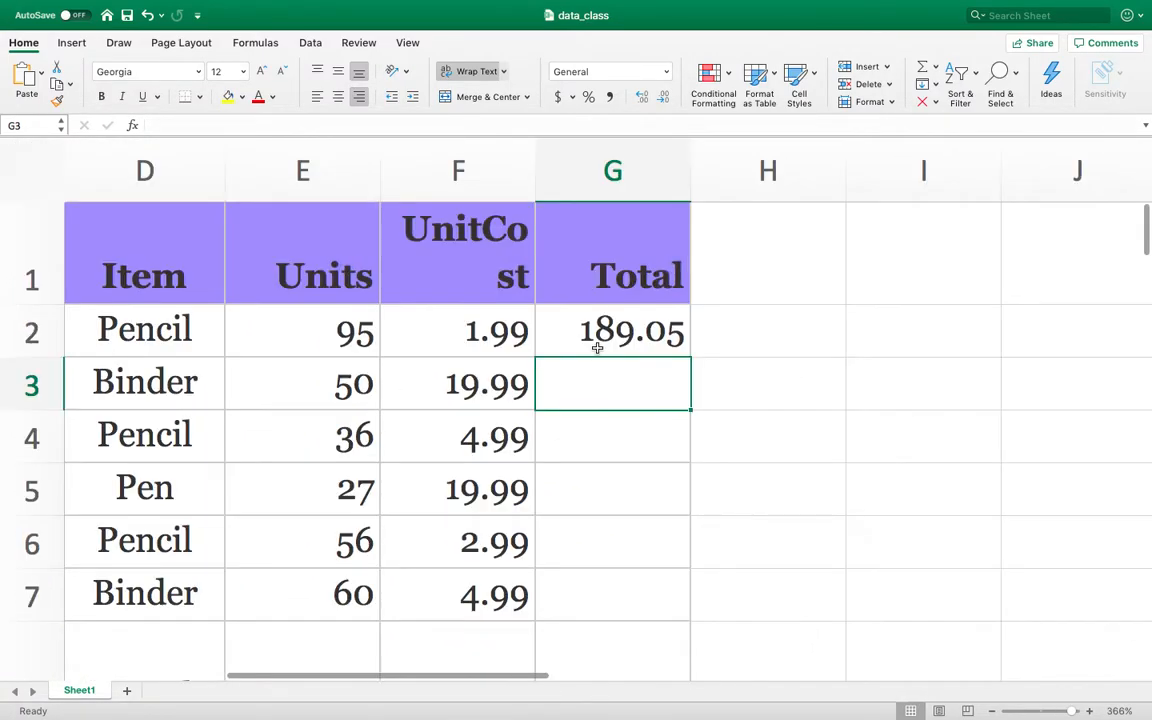
pyautogui.click(612, 335)
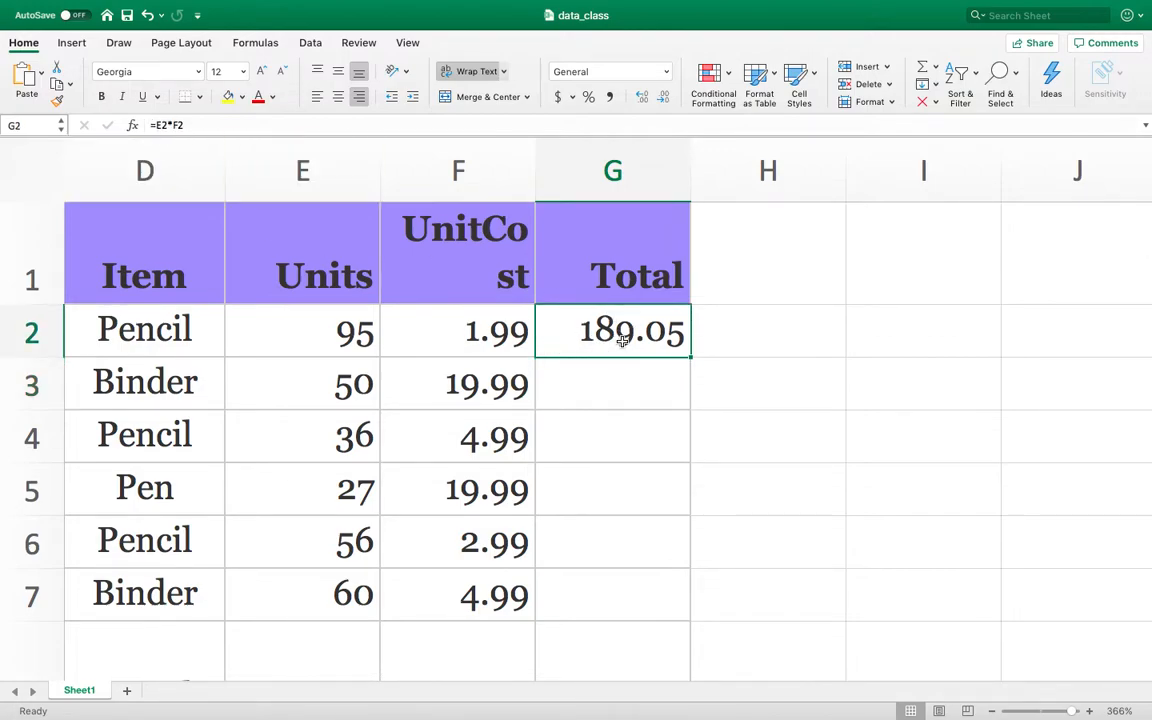
pyautogui.doubleClick(556, 320)
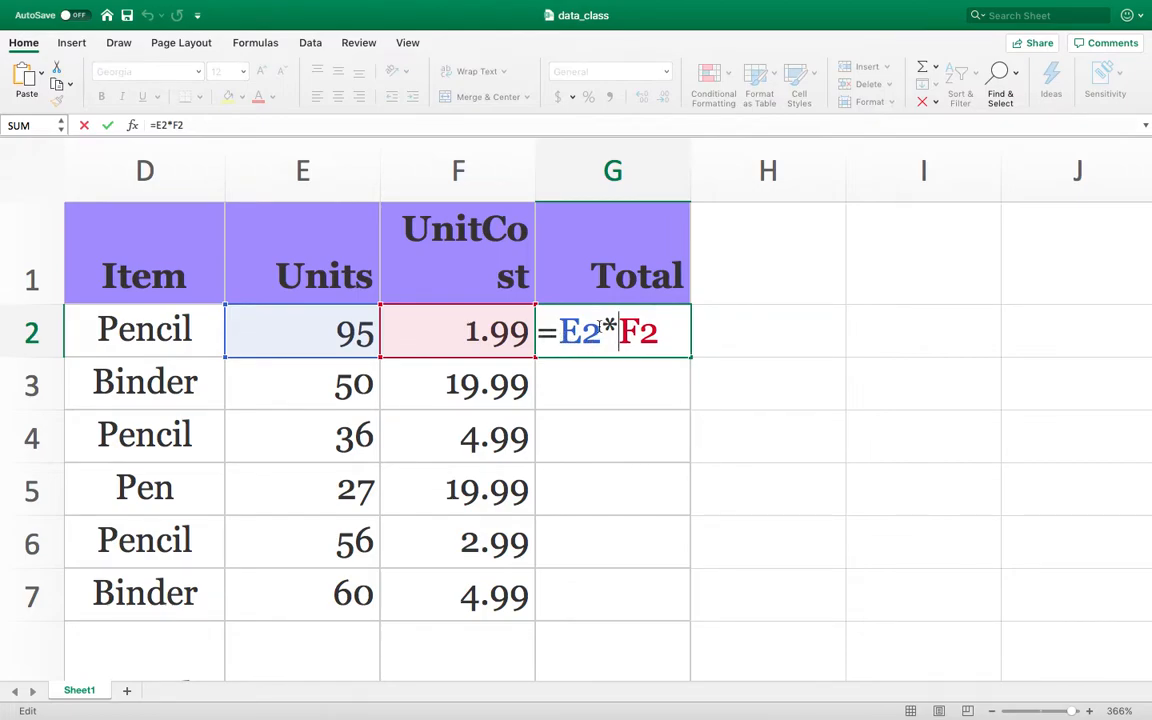
pyautogui.moveTo(559, 332); pyautogui.dragTo(581, 332)
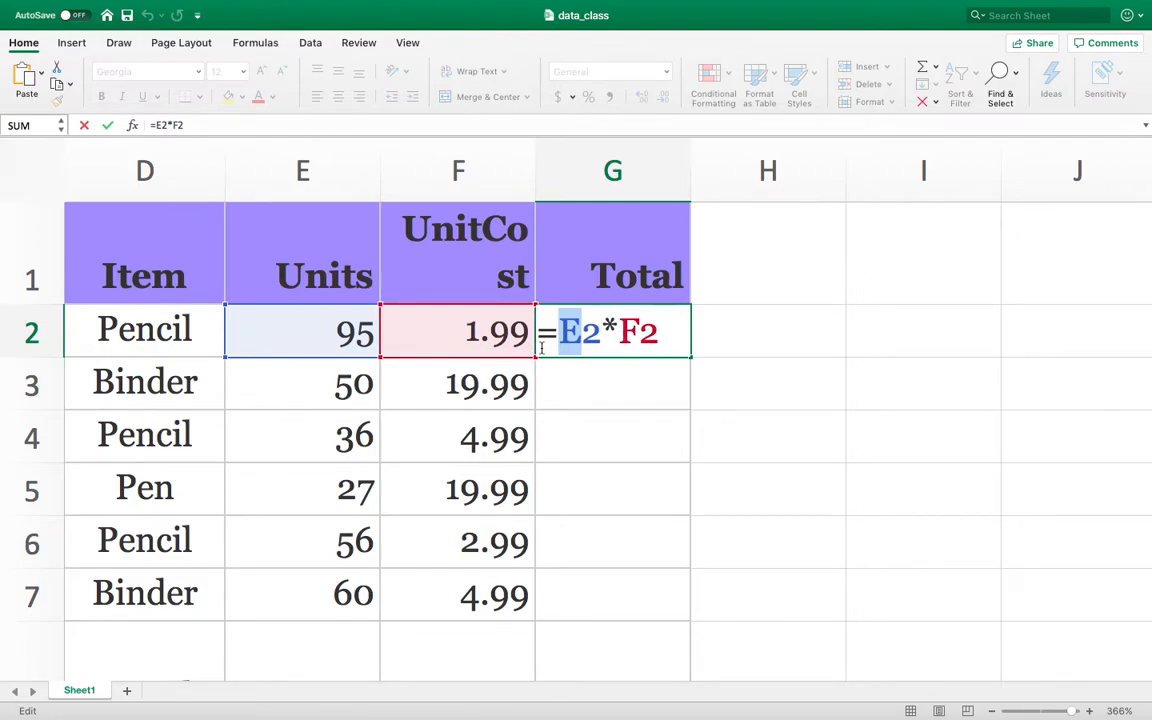
pyautogui.press('Return')
# Test the linked total by setting the unit cost in F2 to 2.99, and restore it to 1.99.
pyautogui.click(487, 338)
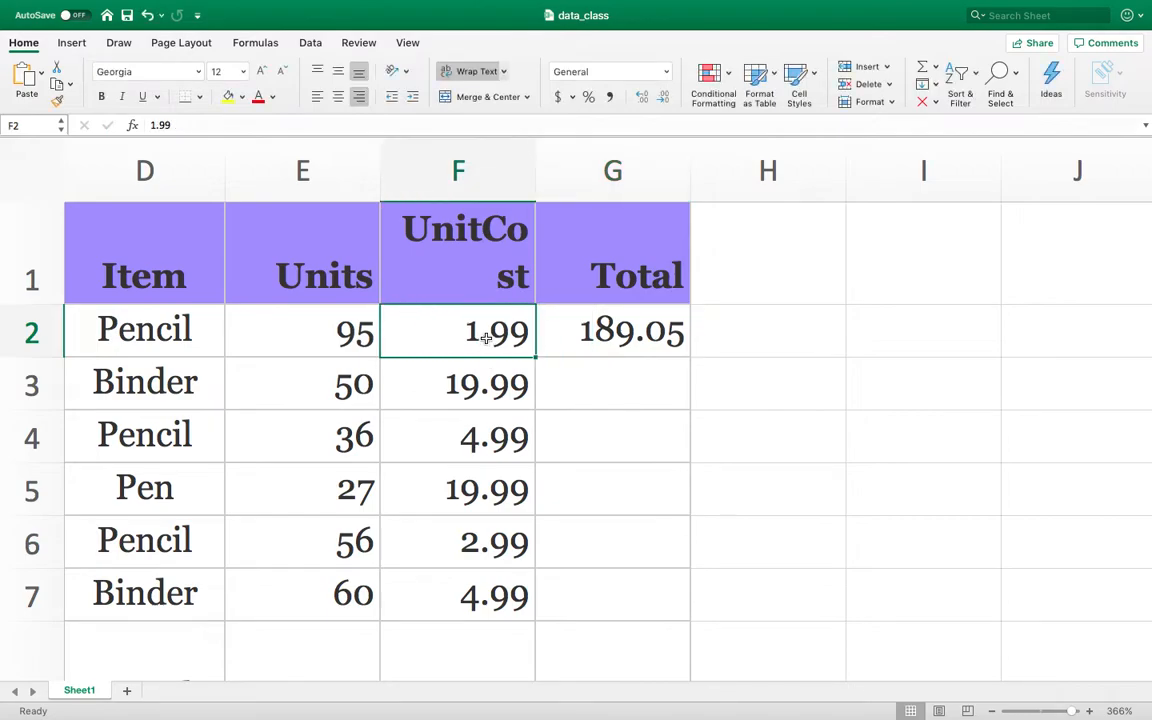
pyautogui.write('2.99')
pyautogui.press('Return')
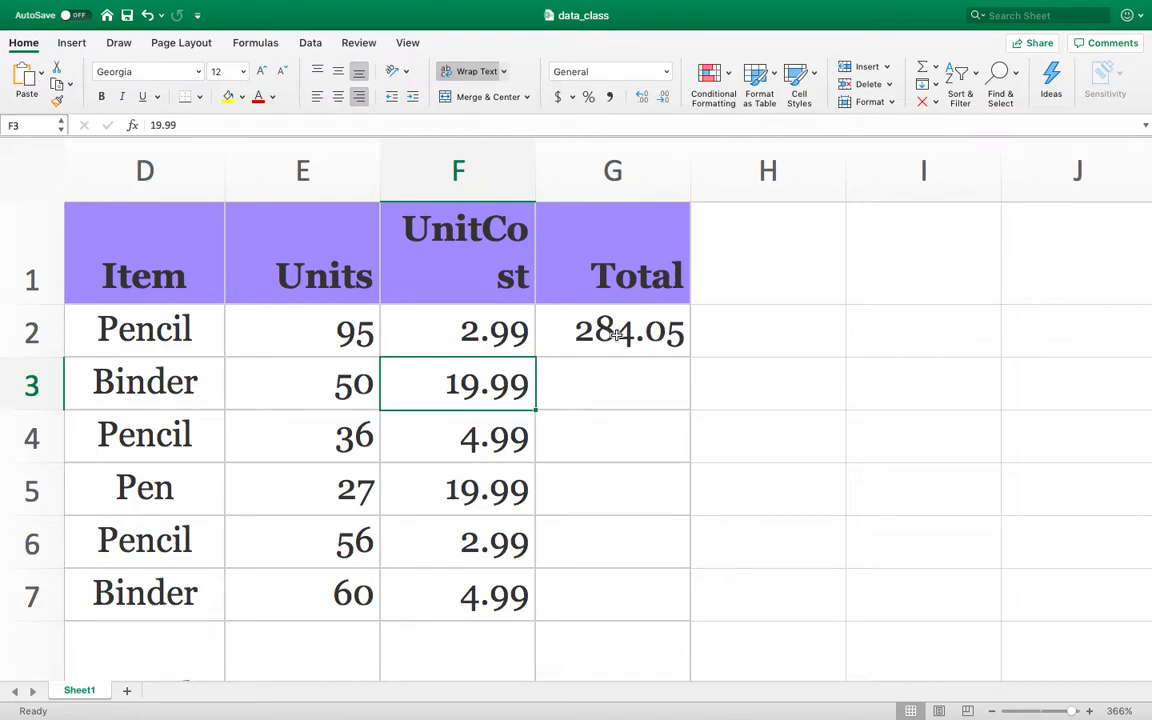
pyautogui.doubleClick(465, 330)
pyautogui.press('Escape')
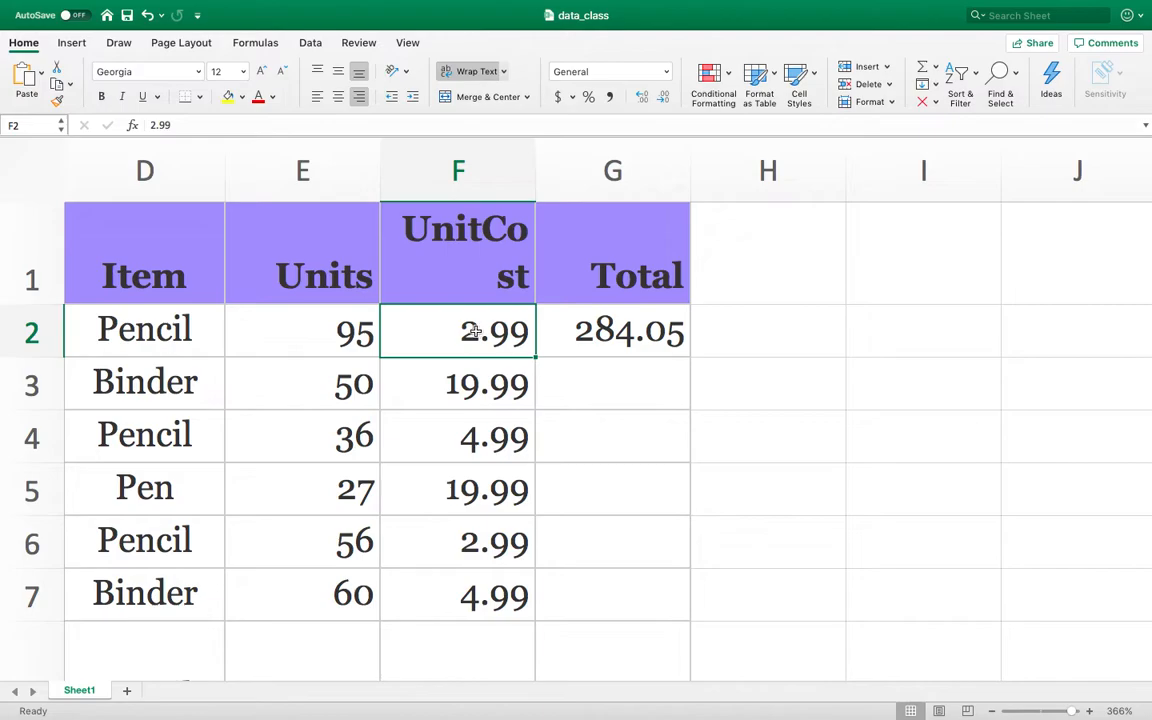
pyautogui.write('1.99')
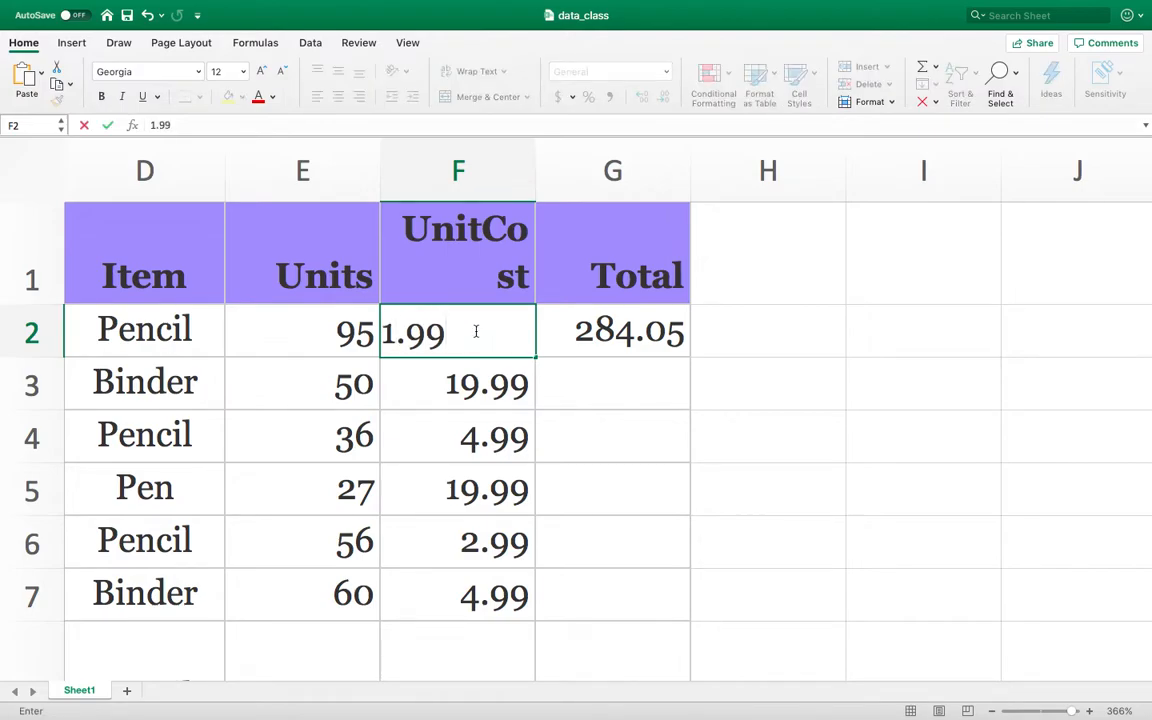
pyautogui.press('Return')
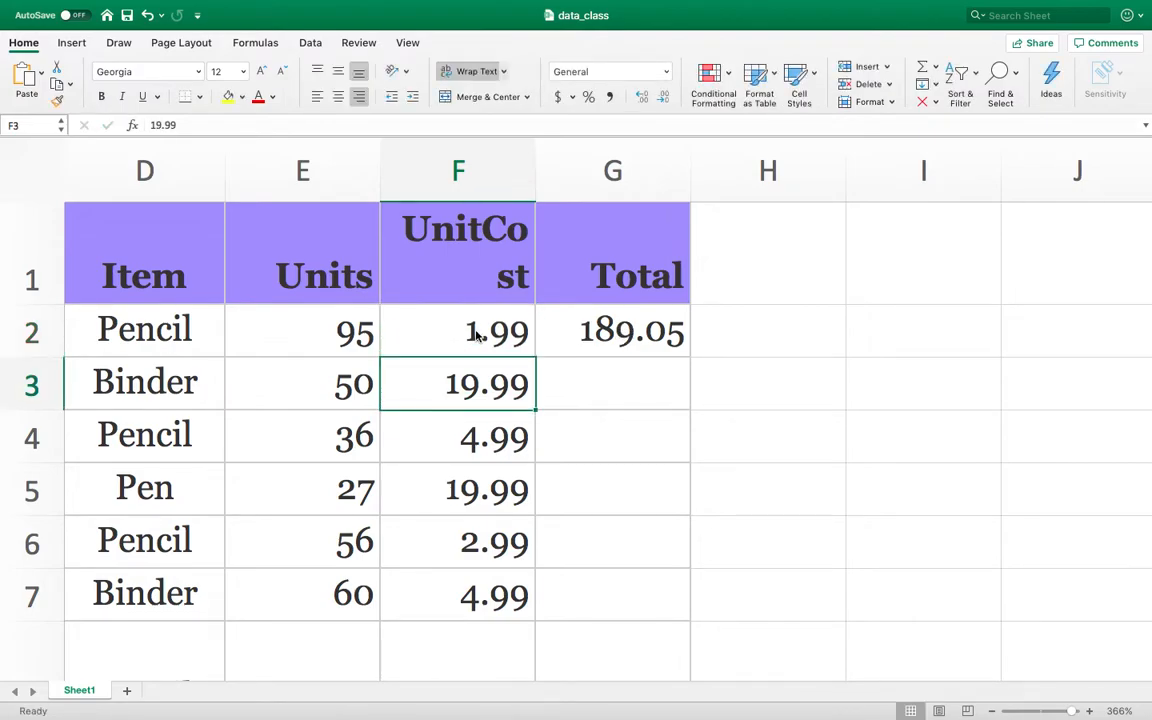
# Enter the formula =E3*F3 in G3 to calculate the second order's total.
pyautogui.click(618, 345)
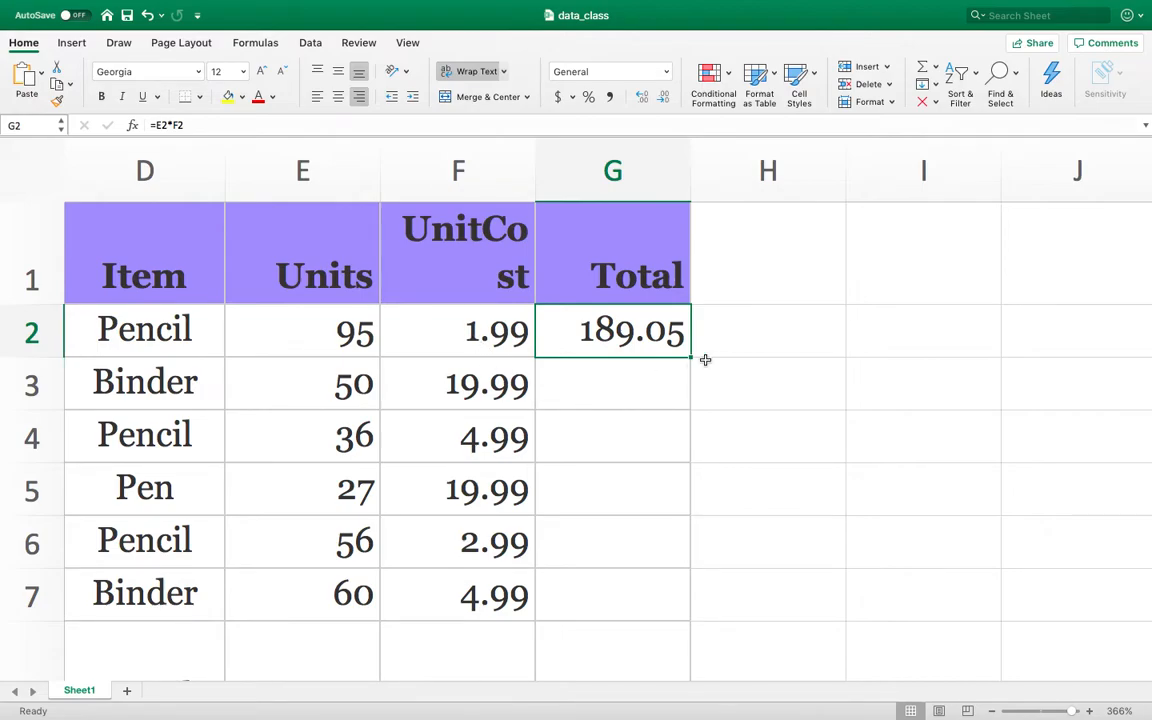
pyautogui.scroll(-4, 705, 360)
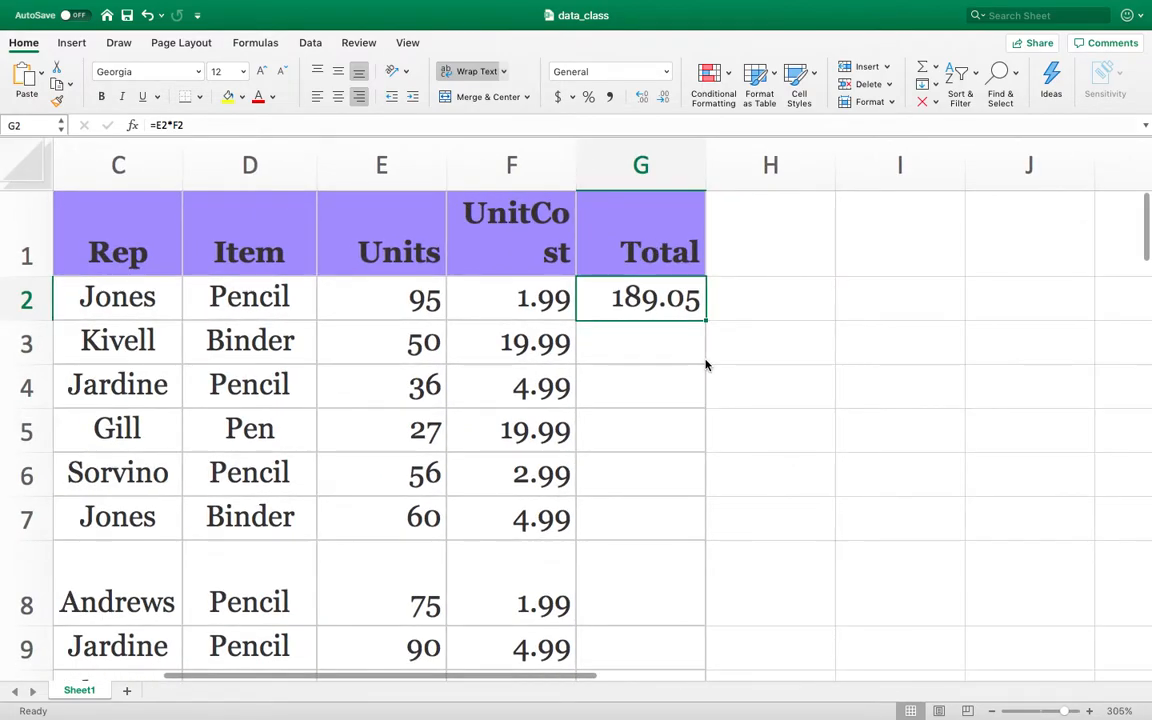
pyautogui.click(663, 350)
pyautogui.write('=')
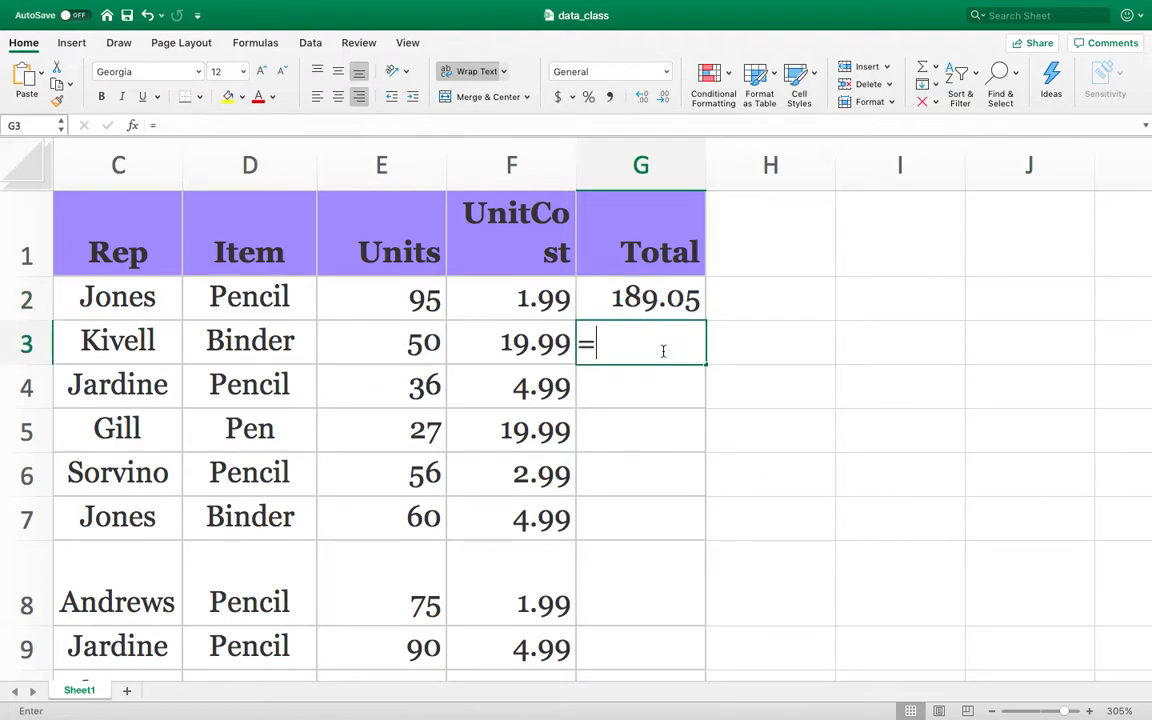
pyautogui.click(429, 342)
pyautogui.write('*')
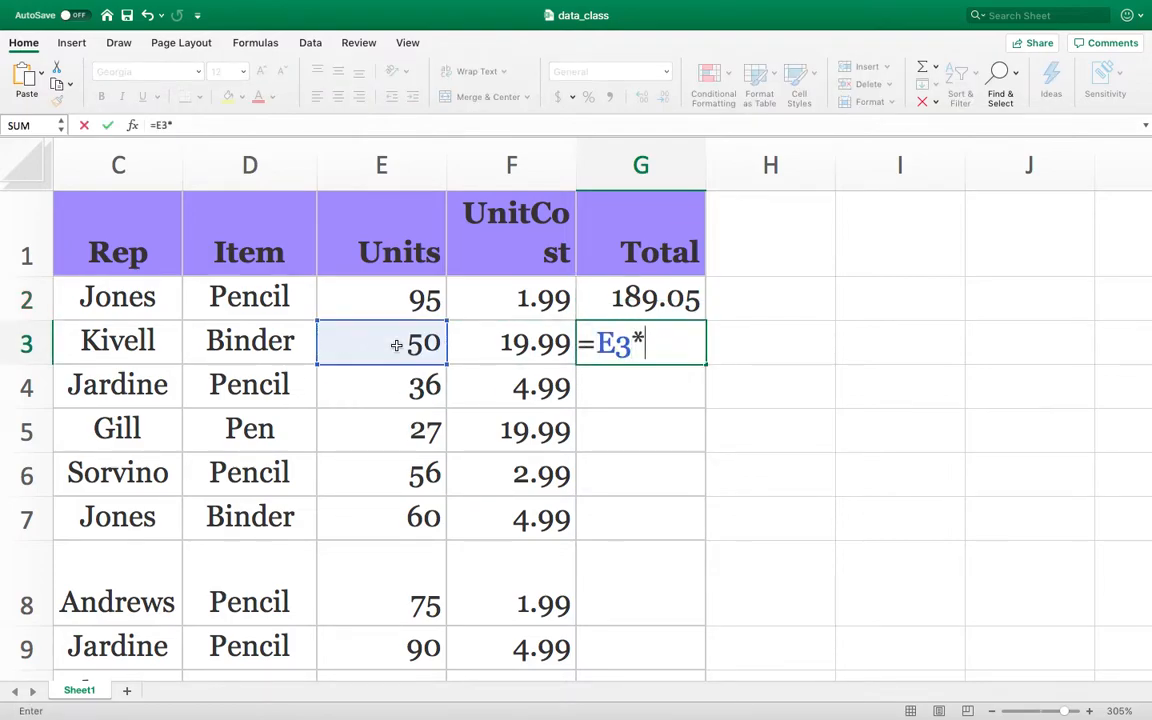
pyautogui.click(500, 342)
pyautogui.press('Return')
# Check the cell references in G3's formula and look over the remaining empty rows of the Total column.
pyautogui.click(628, 346)
pyautogui.doubleClick(628, 346)
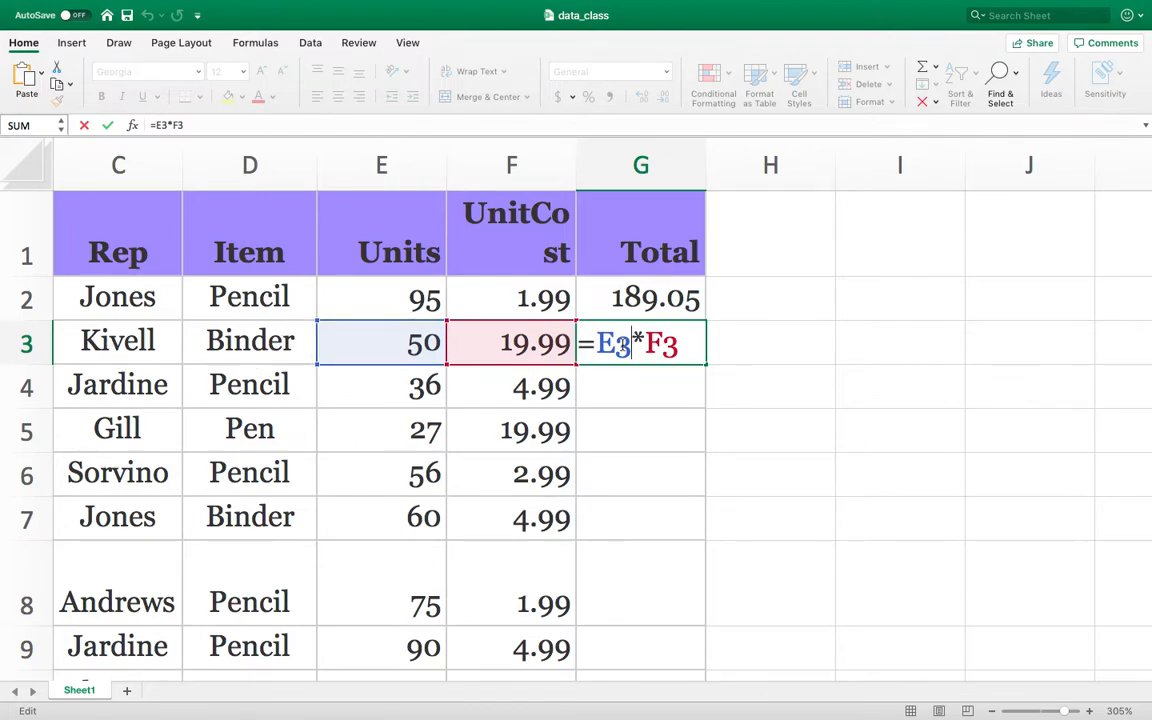
pyautogui.press('Return')
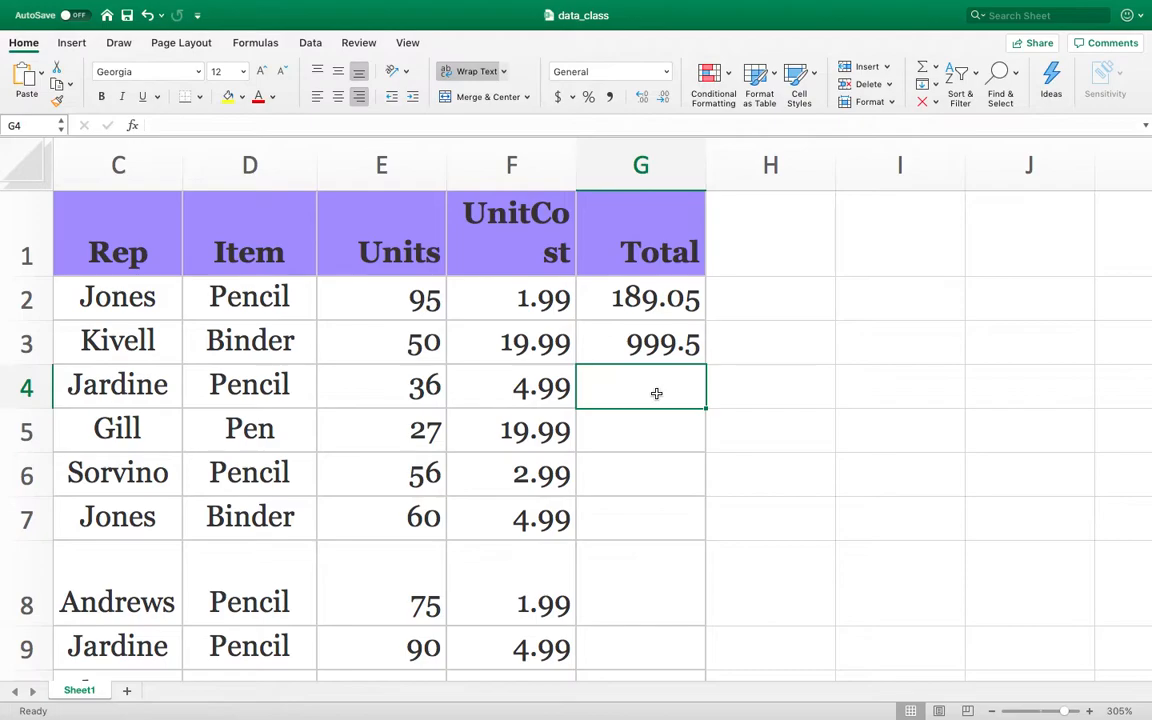
pyautogui.scroll(-15, 656, 393)
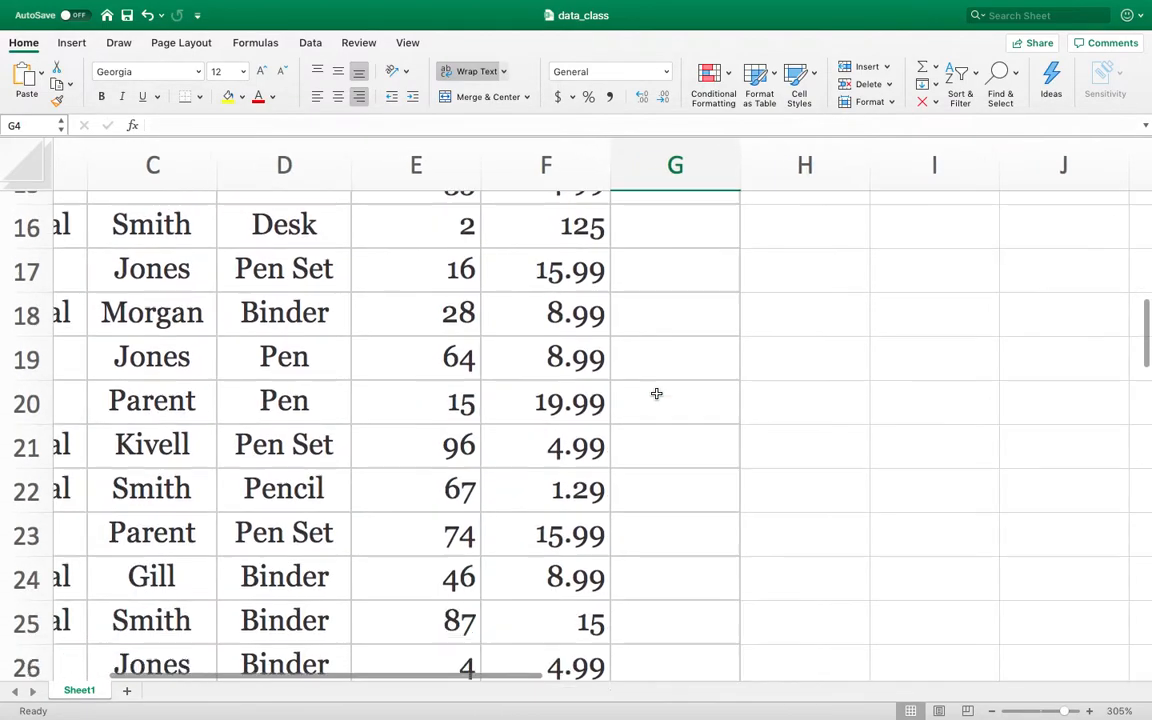
pyautogui.scroll(-8, 656, 393)
pyautogui.scroll(17, 656, 393)
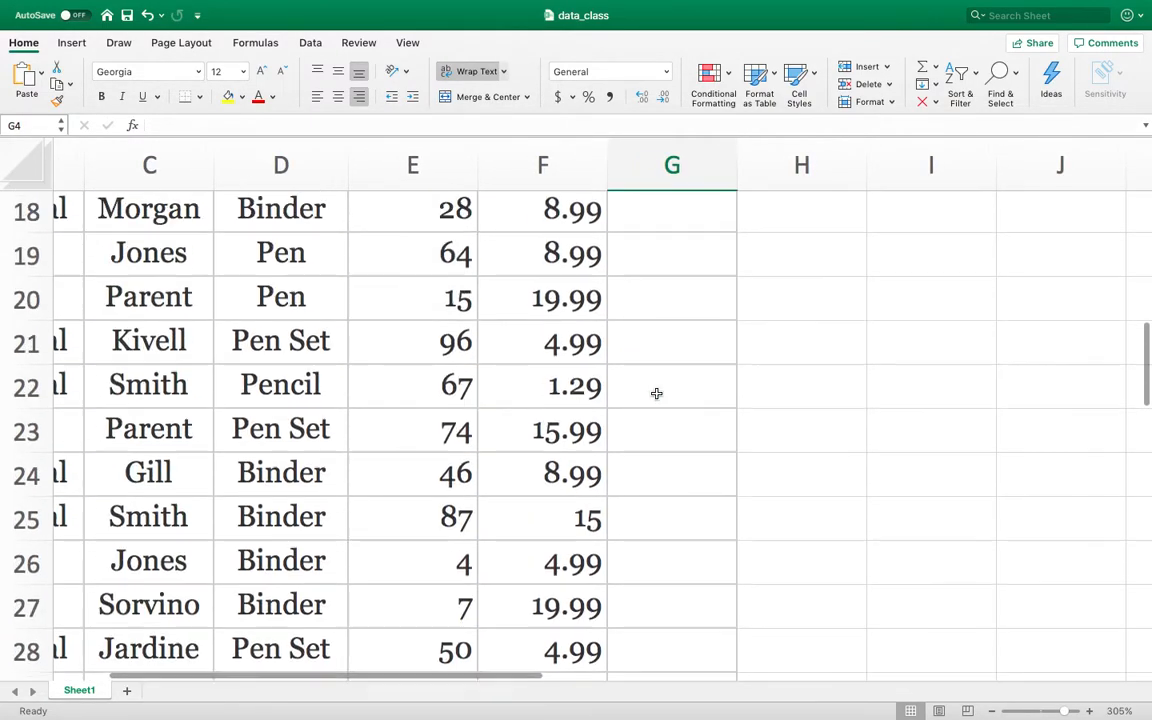
# Fill the formula from G3 down the Total column through G44.
pyautogui.scroll(5, 656, 393)
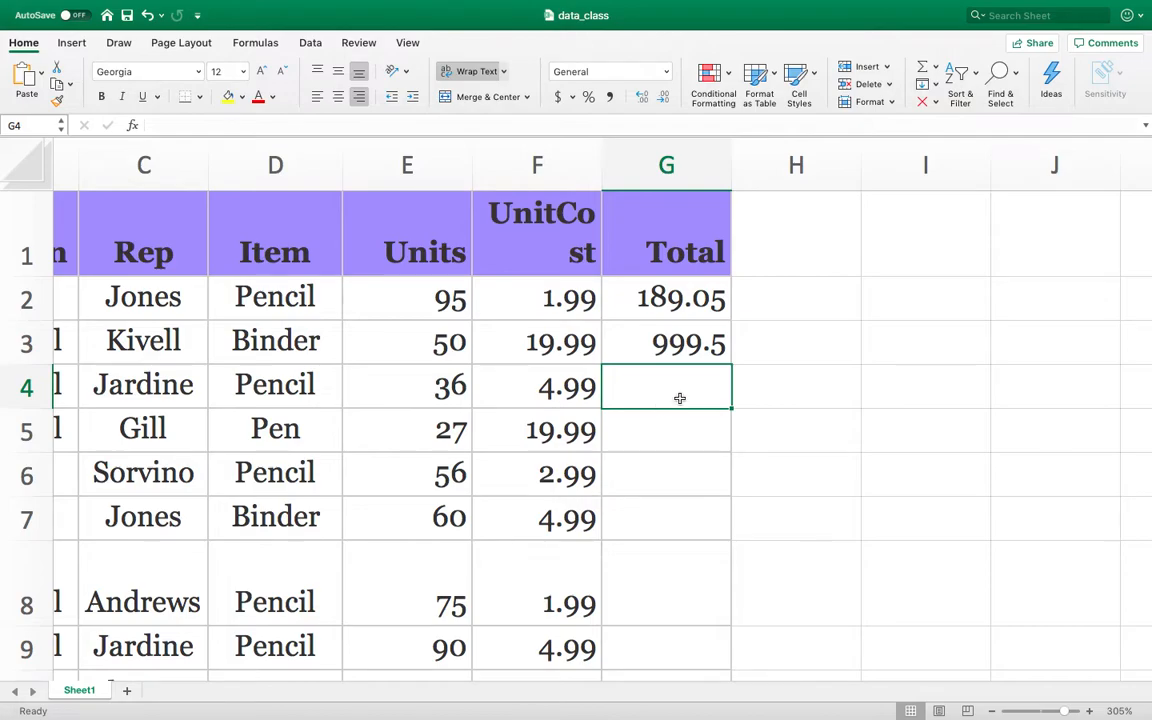
pyautogui.click(675, 343)
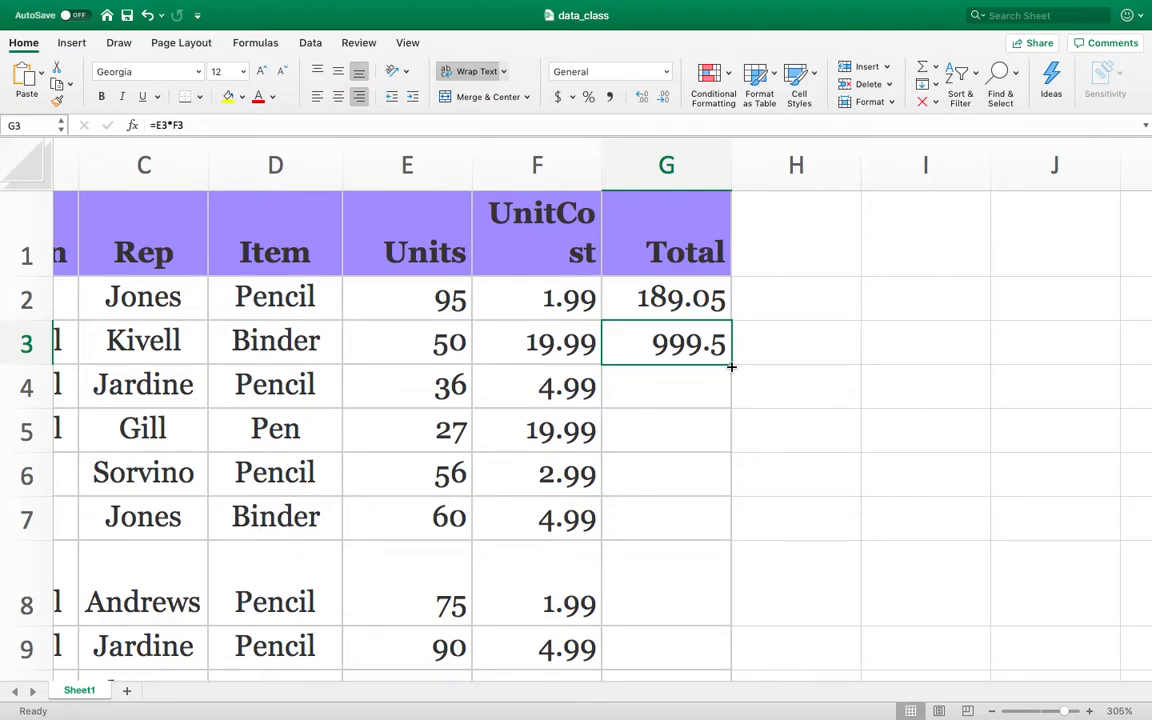
pyautogui.moveTo(731, 367); pyautogui.dragTo(731, 367)
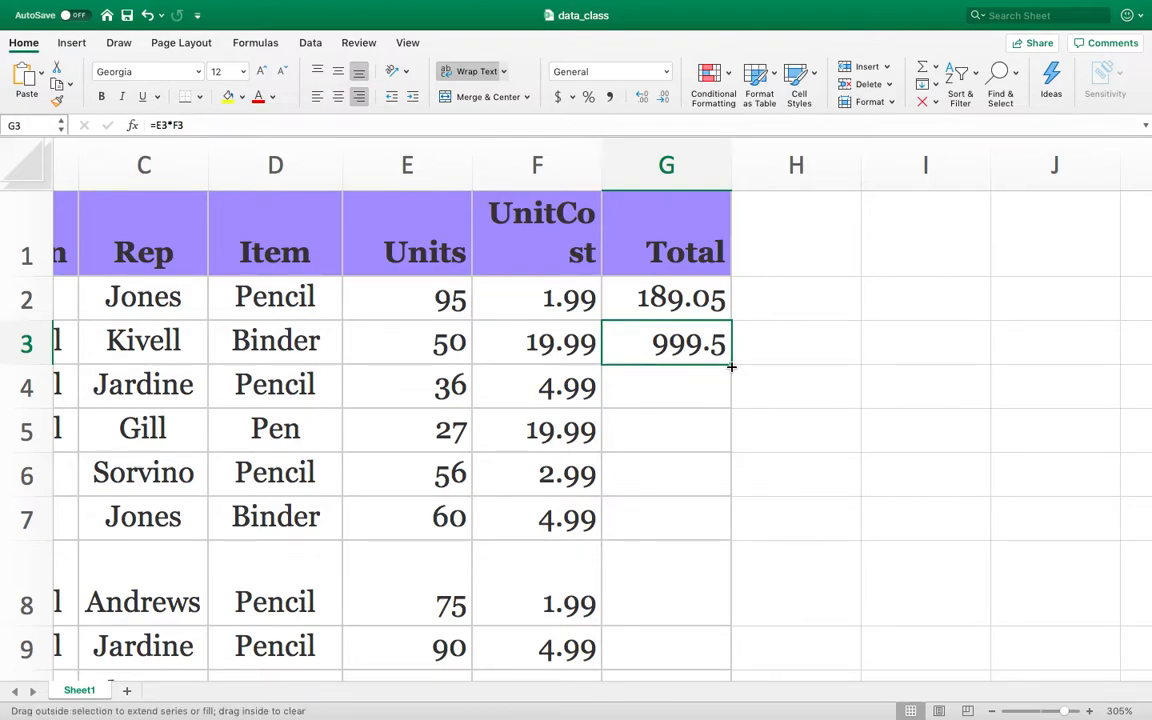
pyautogui.moveTo(731, 367); pyautogui.dragTo(709, 621)
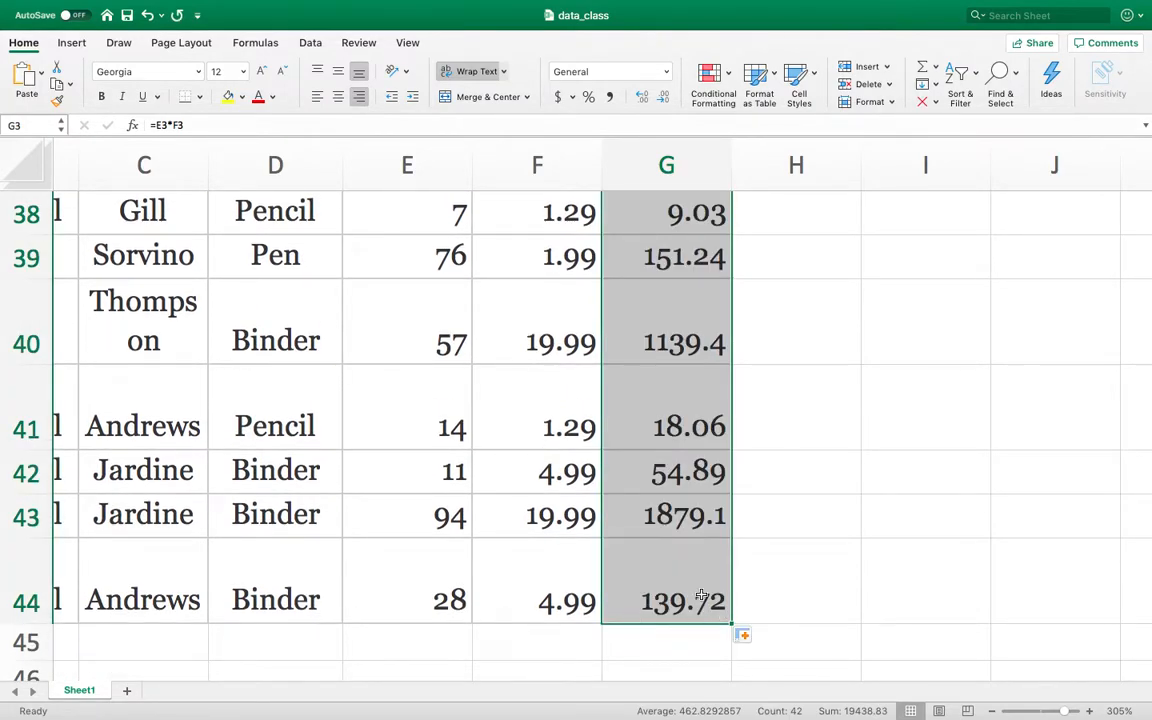
# Check the cell references used by the filled Total formula in G4.
pyautogui.scroll(10, 702, 597)
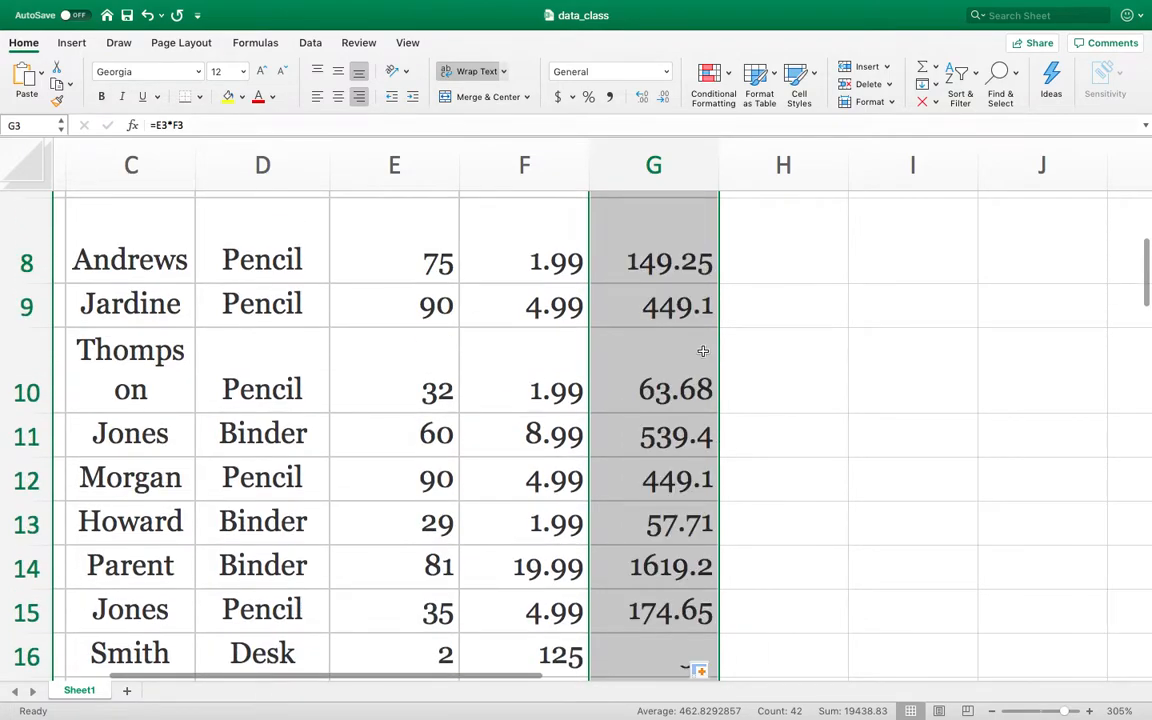
pyautogui.scroll(4, 702, 351)
pyautogui.doubleClick(640, 322)
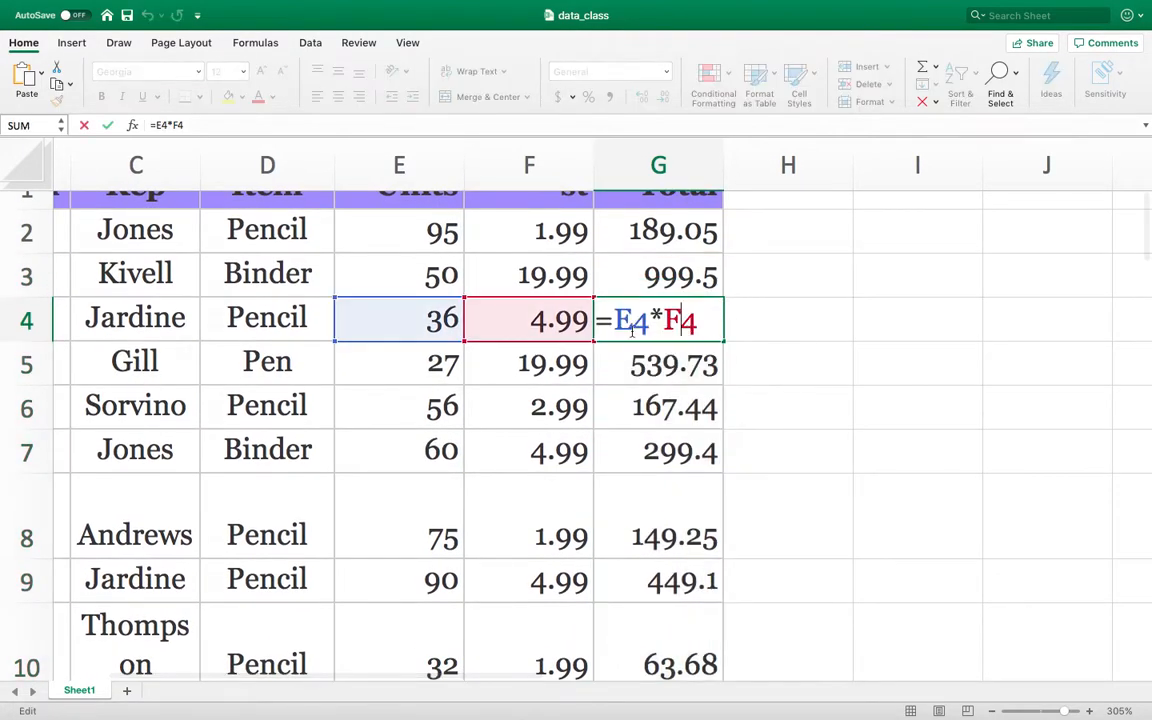
pyautogui.doubleClick(663, 364)
pyautogui.click(662, 400)
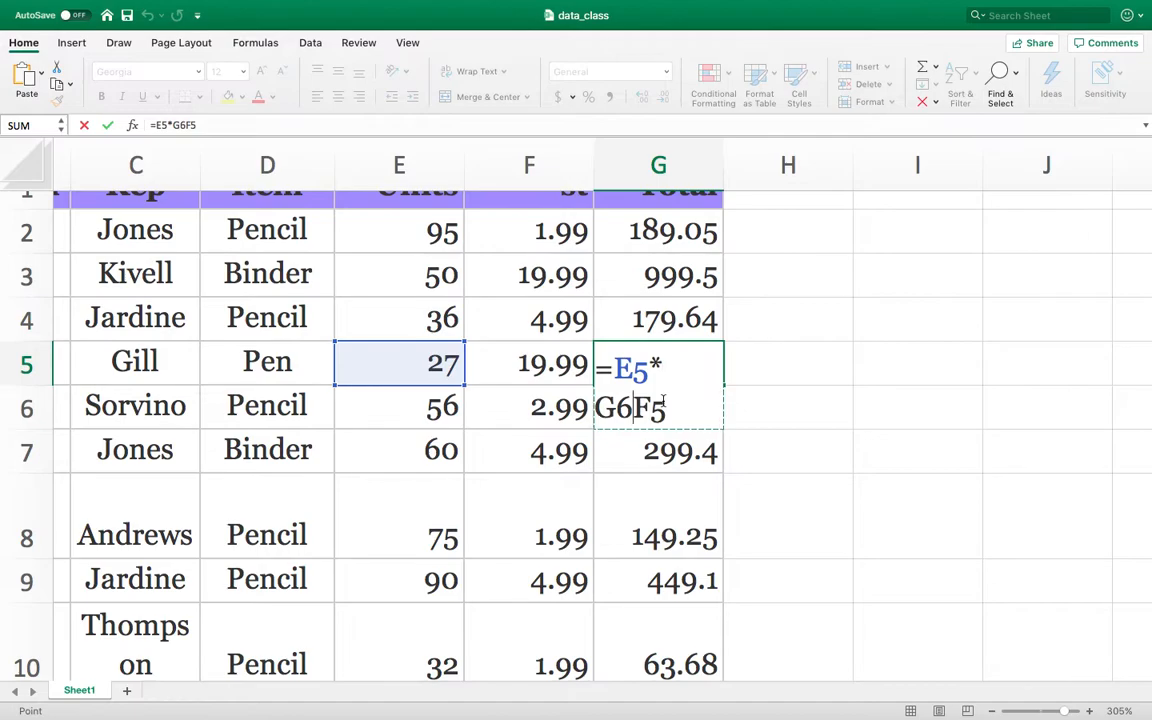
pyautogui.press('Down')
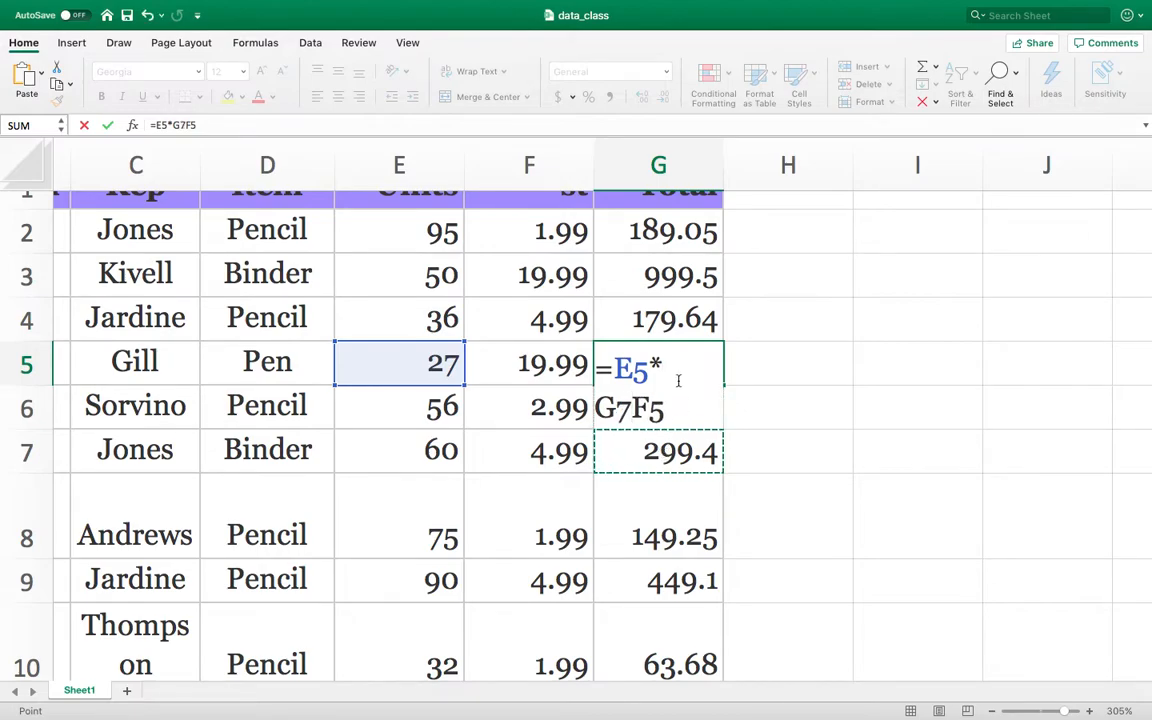
pyautogui.press('BackSpace')
pyautogui.press('BackSpace')
pyautogui.press('Return')
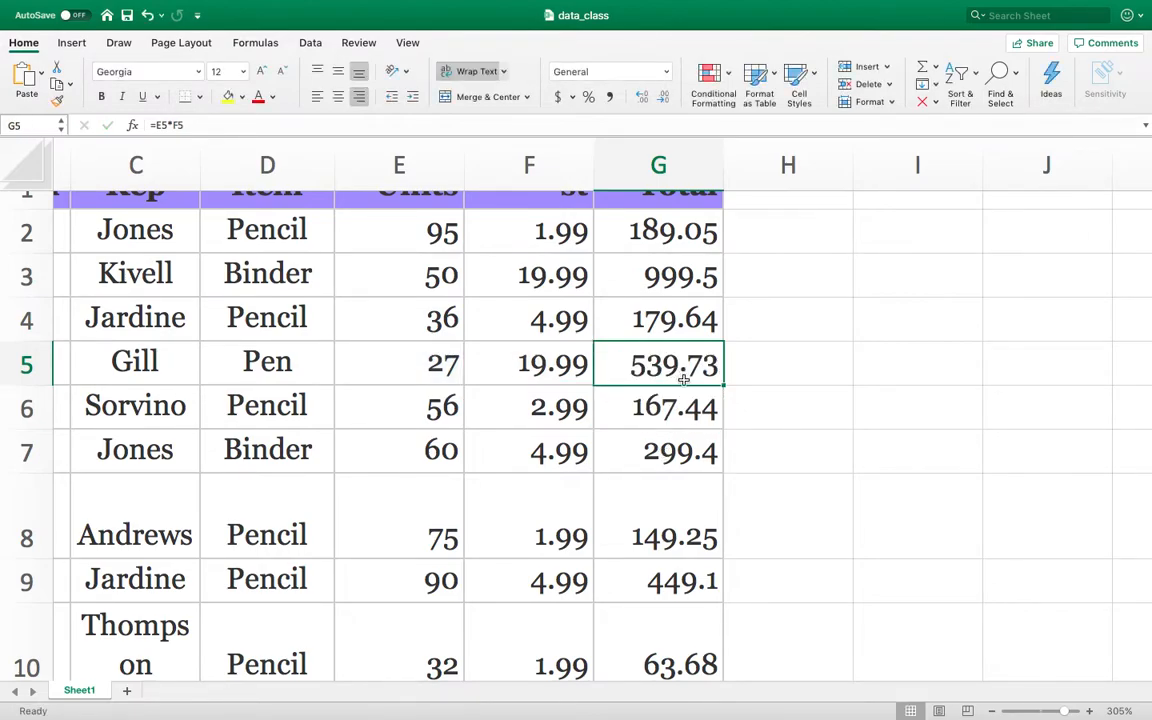
pyautogui.press('Escape')
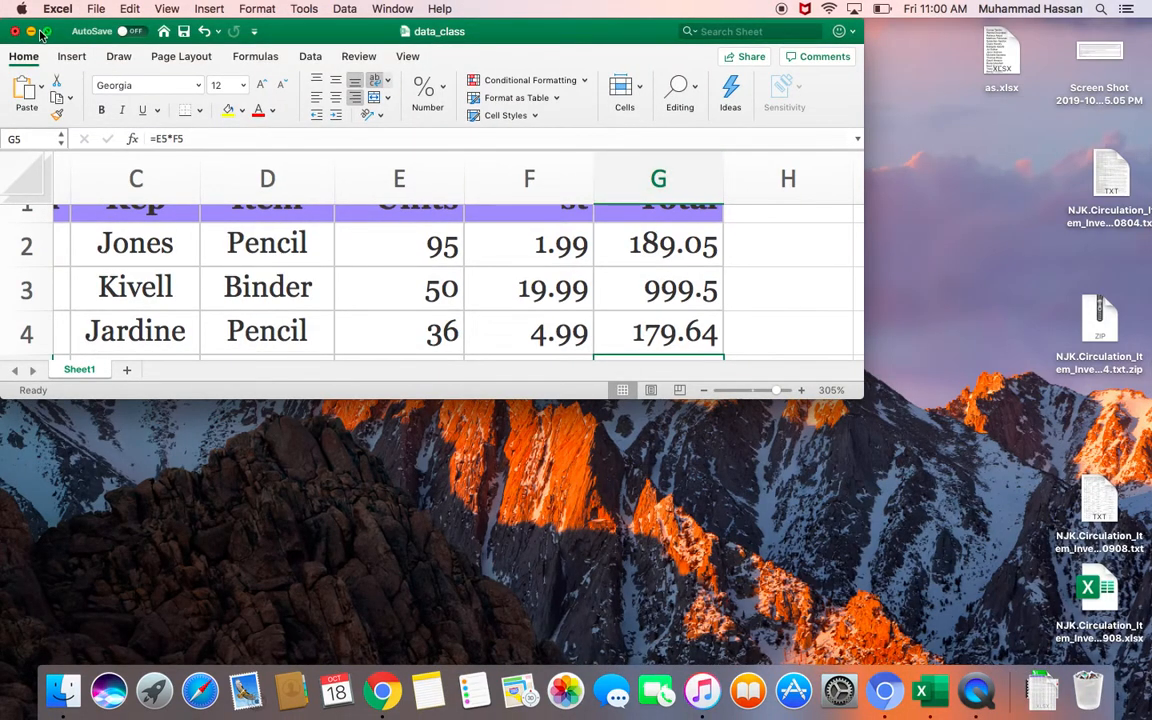
pyautogui.click(47, 31)
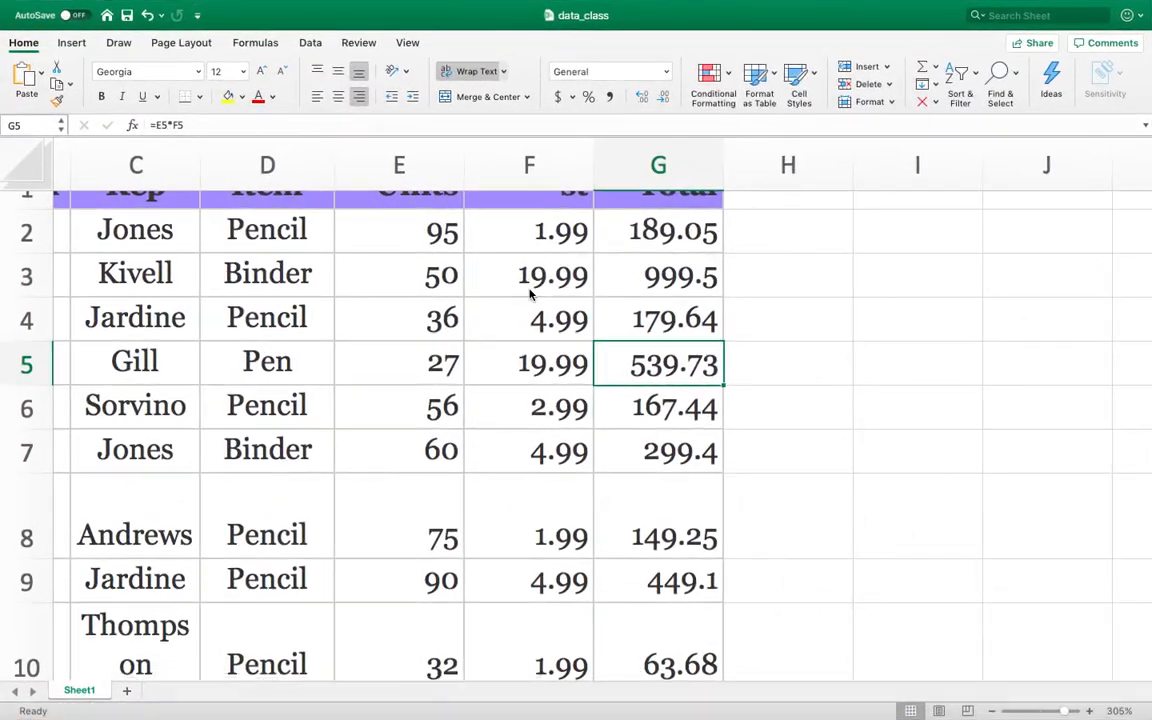
# Check the cell references in the Total formulas of G5 through G8 and compare them with G3.
pyautogui.doubleClick(640, 364)
pyautogui.press('Escape')
pyautogui.doubleClick(672, 410)
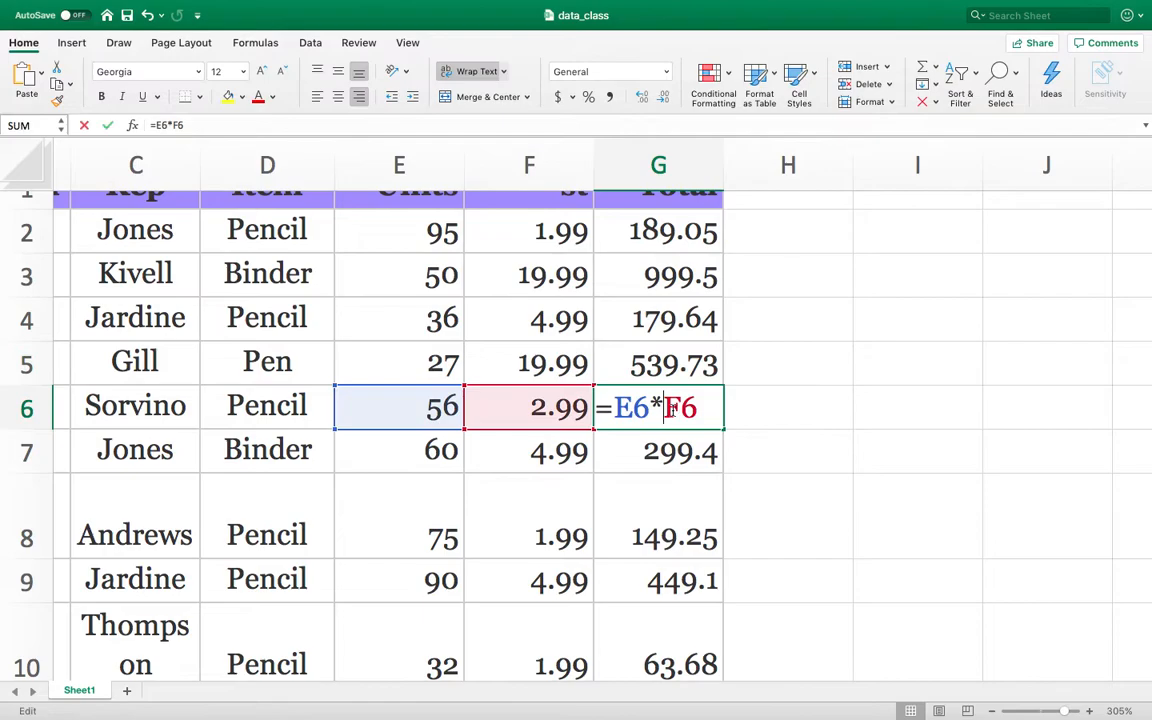
pyautogui.press('Escape')
pyautogui.doubleClick(668, 453)
pyautogui.press('Escape')
pyautogui.doubleClick(668, 516)
pyautogui.press('Escape')
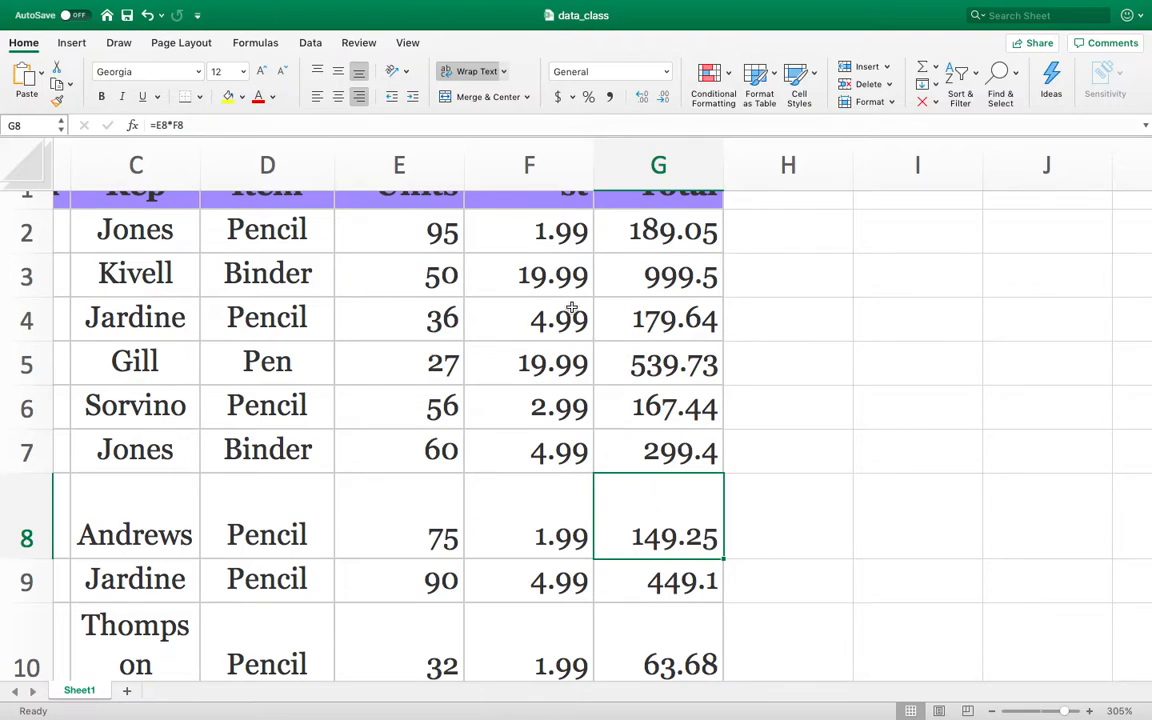
pyautogui.click(394, 216)
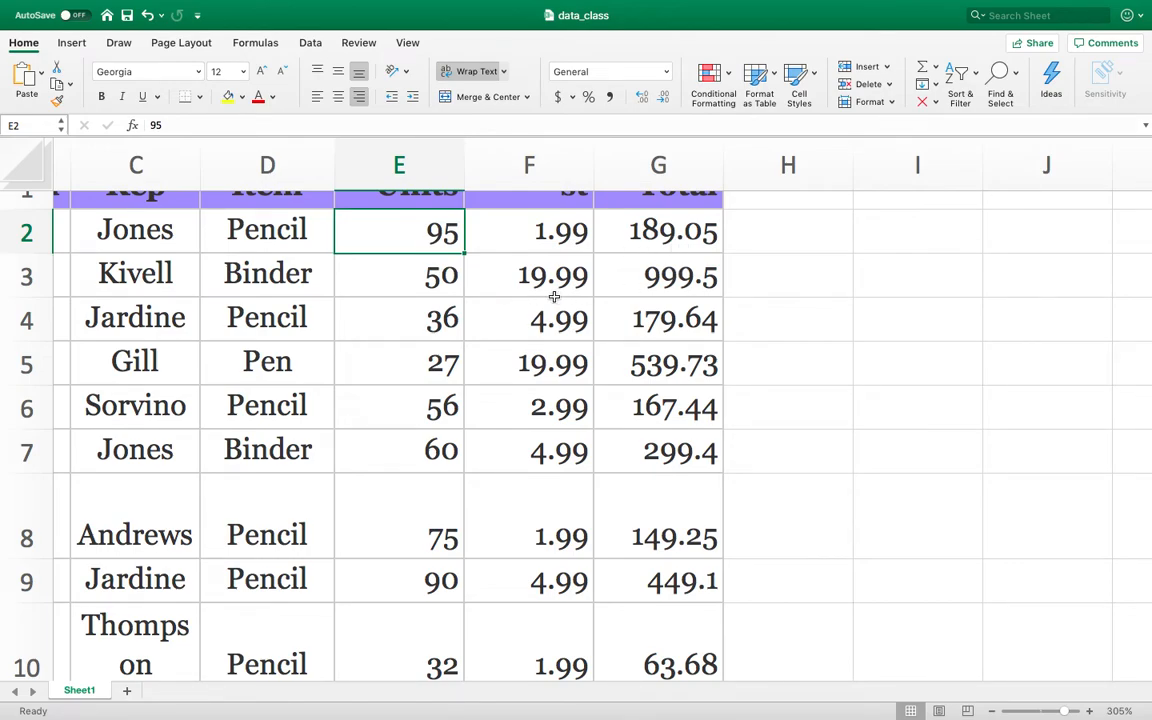
pyautogui.click(679, 268)
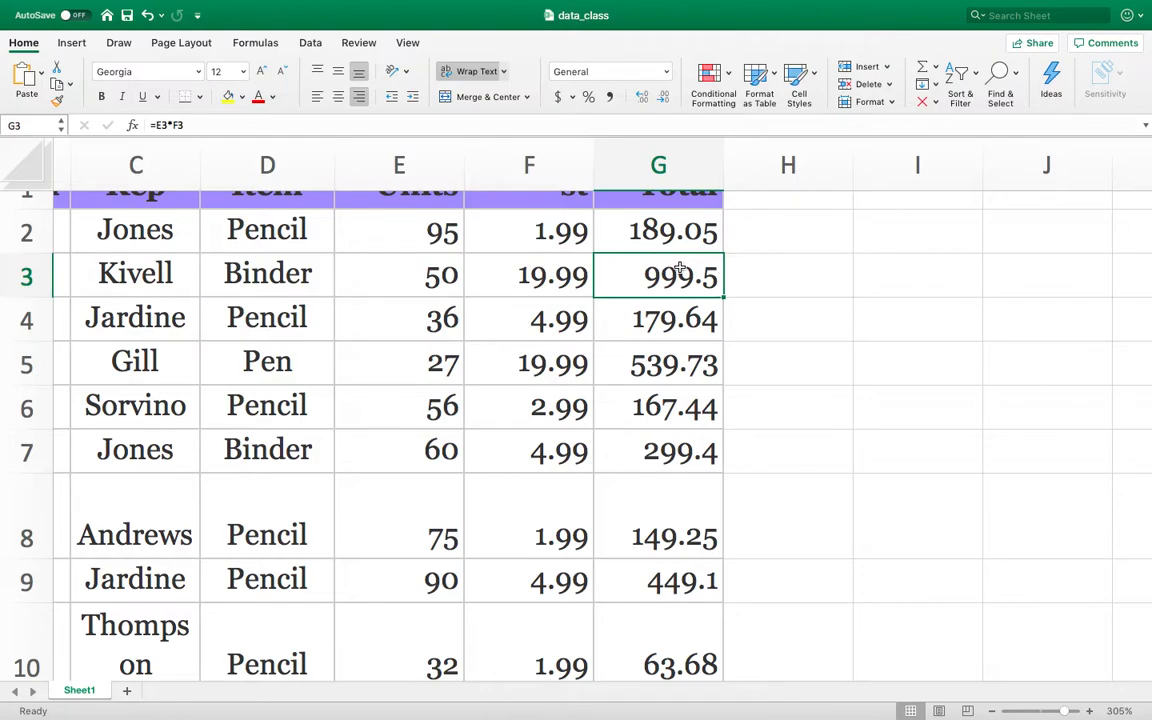
# Rename the Total heading in G1 as SUB-Total.
pyautogui.scroll(3, 679, 268)
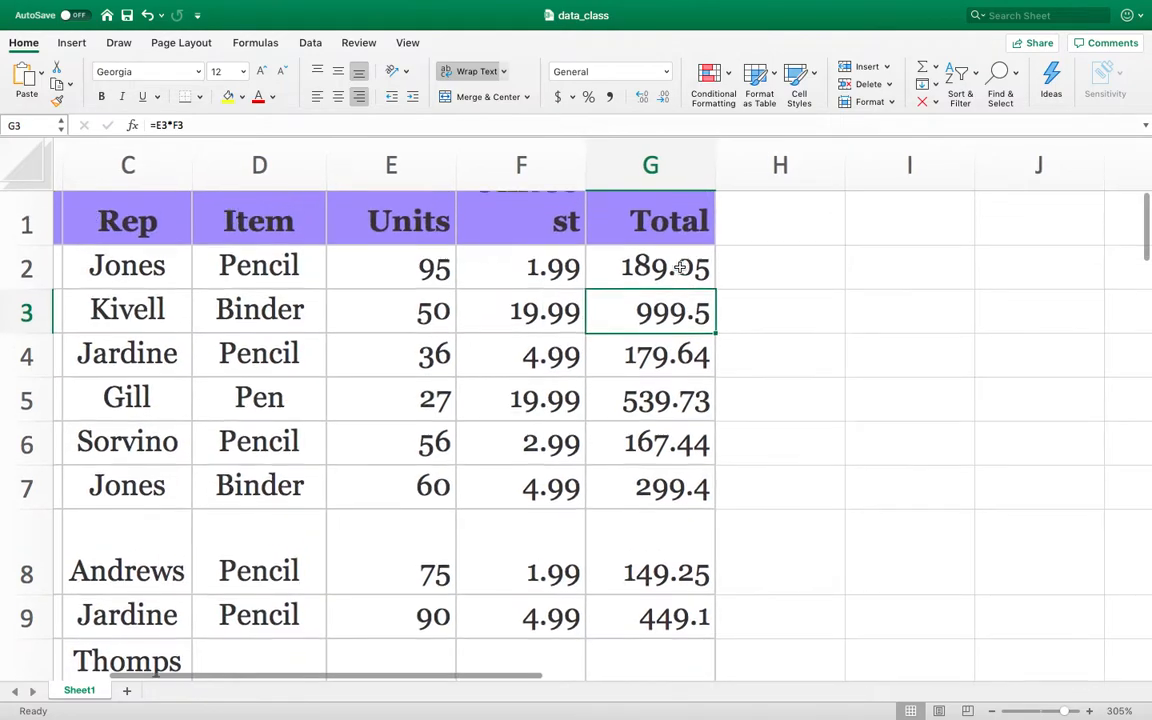
pyautogui.scroll(-6, 407, 301)
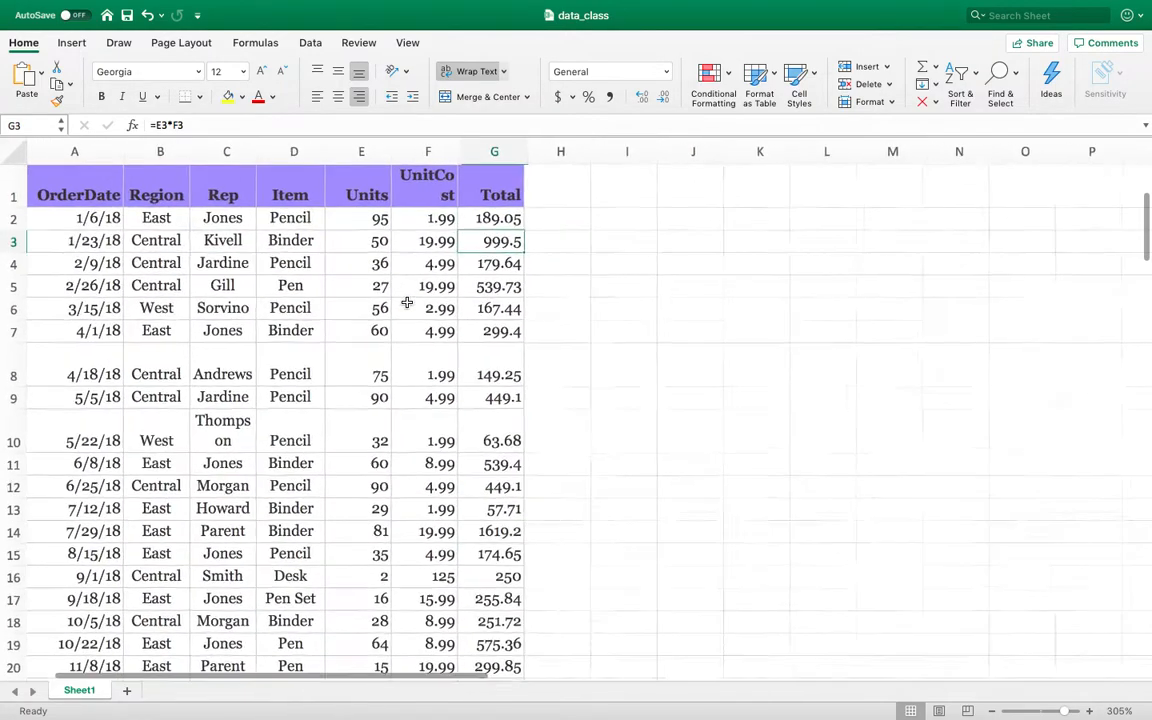
pyautogui.doubleClick(510, 196)
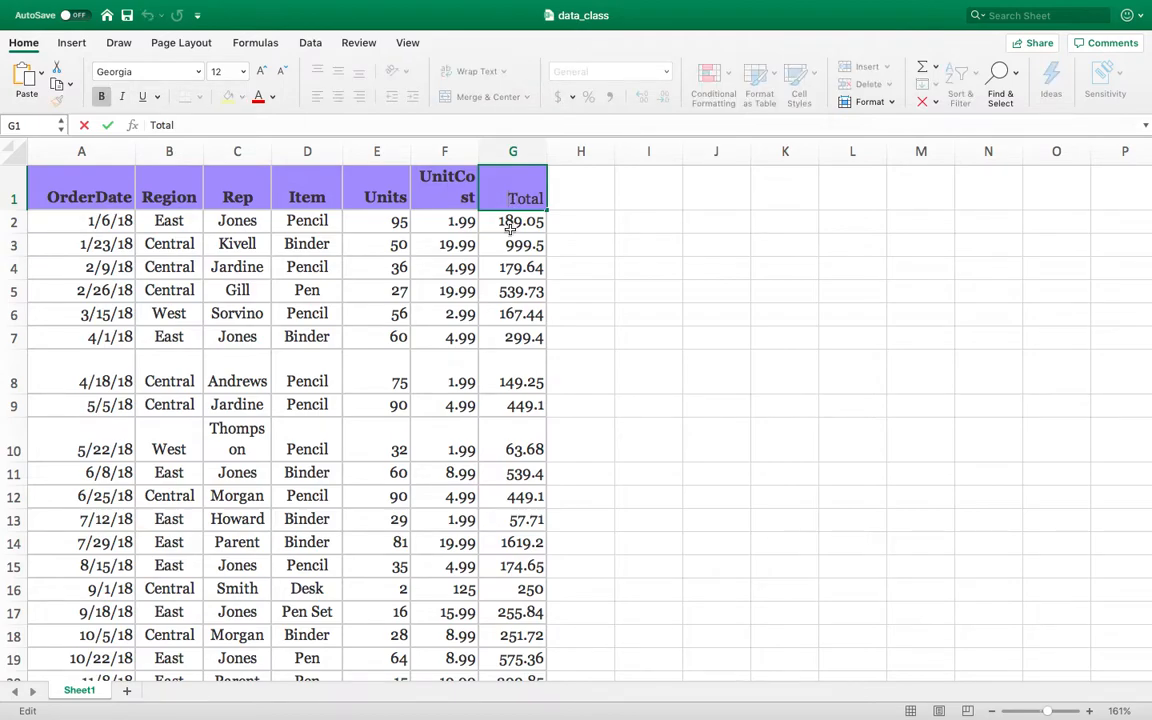
pyautogui.write('SUB-')
pyautogui.press('Return')
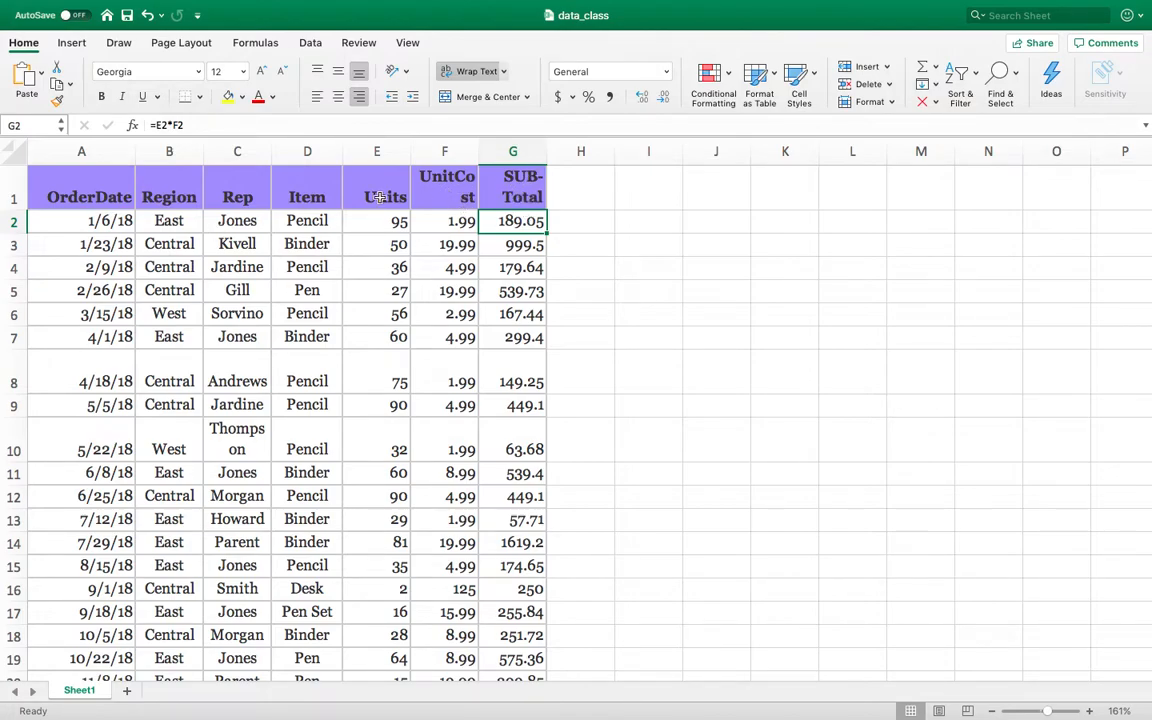
# Widen columns A through G to one equal width that fits each heading on a single line.
pyautogui.click(11, 197)
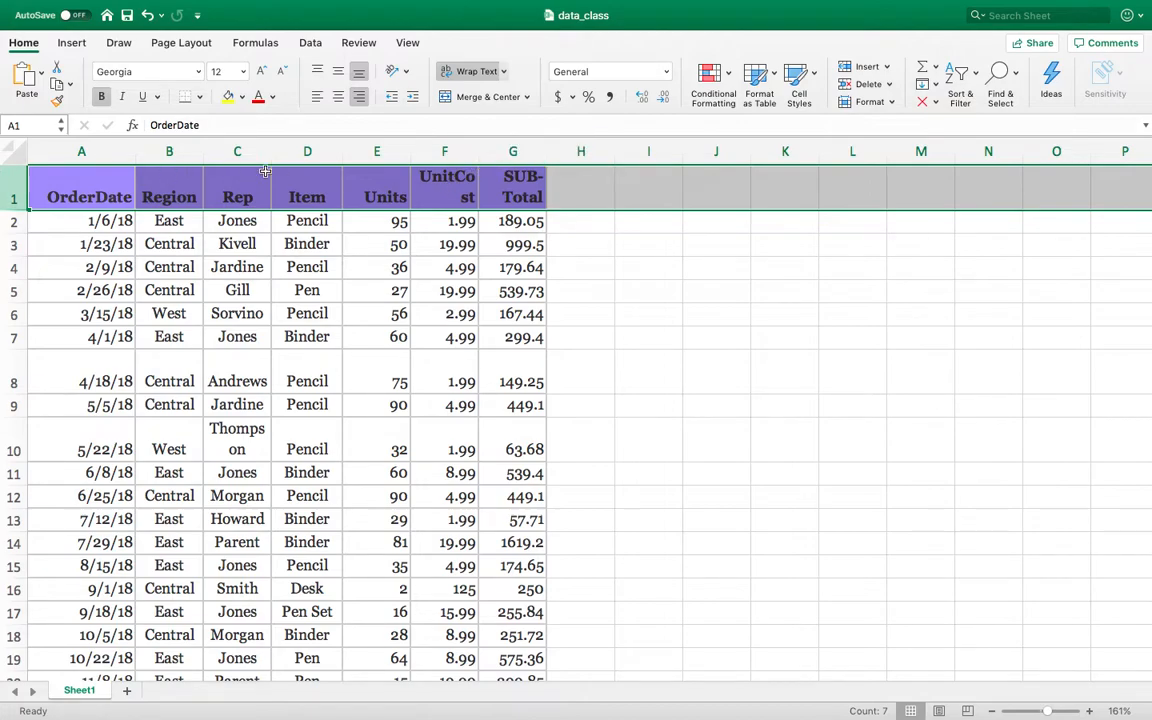
pyautogui.moveTo(546, 152); pyautogui.dragTo(571, 154)
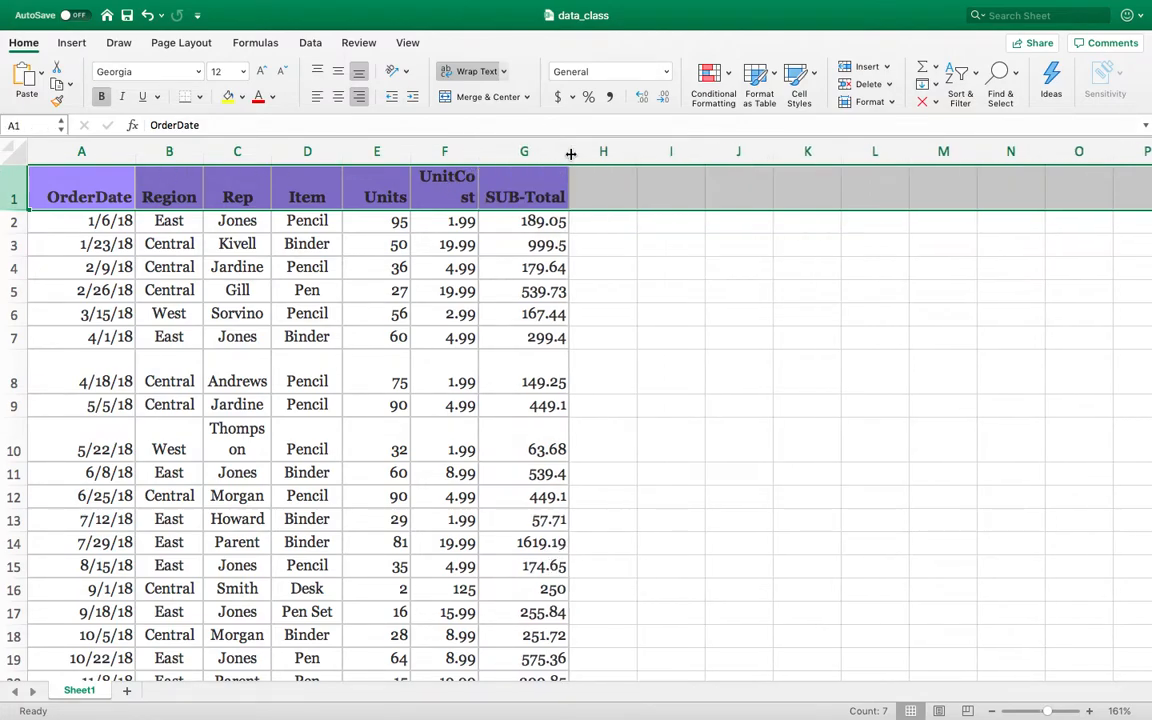
pyautogui.click(61, 151)
pyautogui.moveTo(61, 151); pyautogui.dragTo(520, 151)
pyautogui.moveTo(352, 151); pyautogui.dragTo(480, 154)
pyautogui.moveTo(571, 154); pyautogui.dragTo(586, 154)
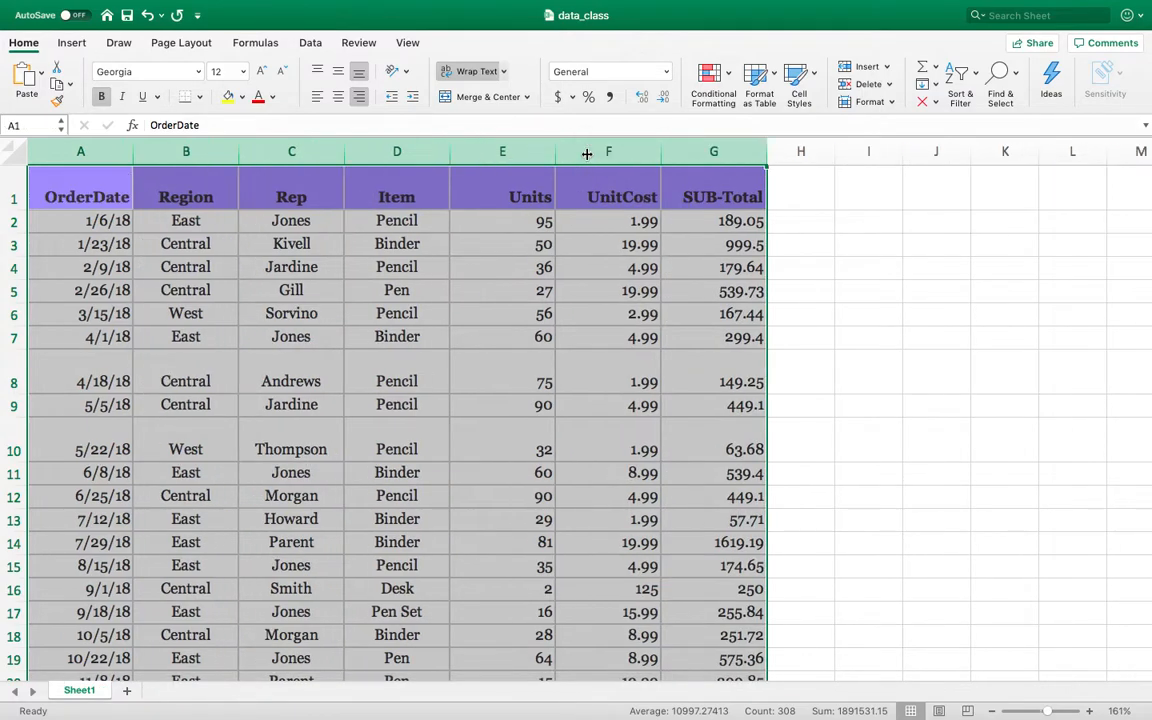
pyautogui.moveTo(660, 154); pyautogui.dragTo(669, 155)
pyautogui.click(514, 270)
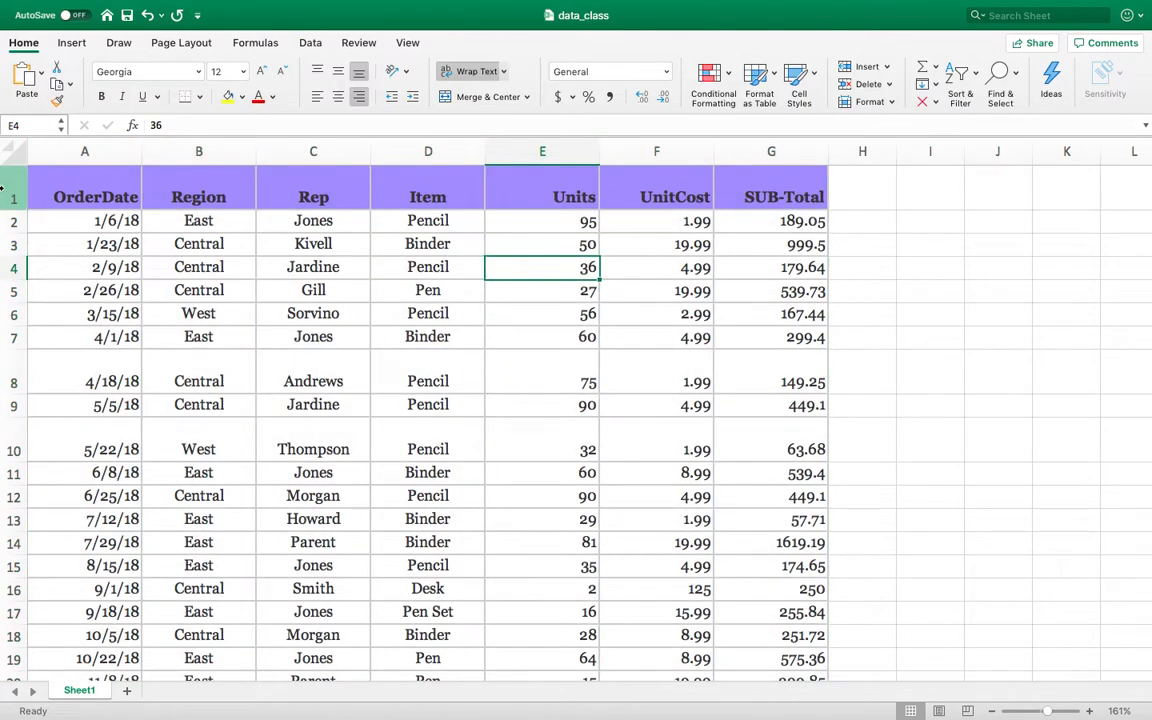
# Center the row 1 headings horizontally and vertically, and make the heading row slightly taller than its single line of text.
pyautogui.click(14, 197)
pyautogui.click(338, 96)
pyautogui.click(339, 73)
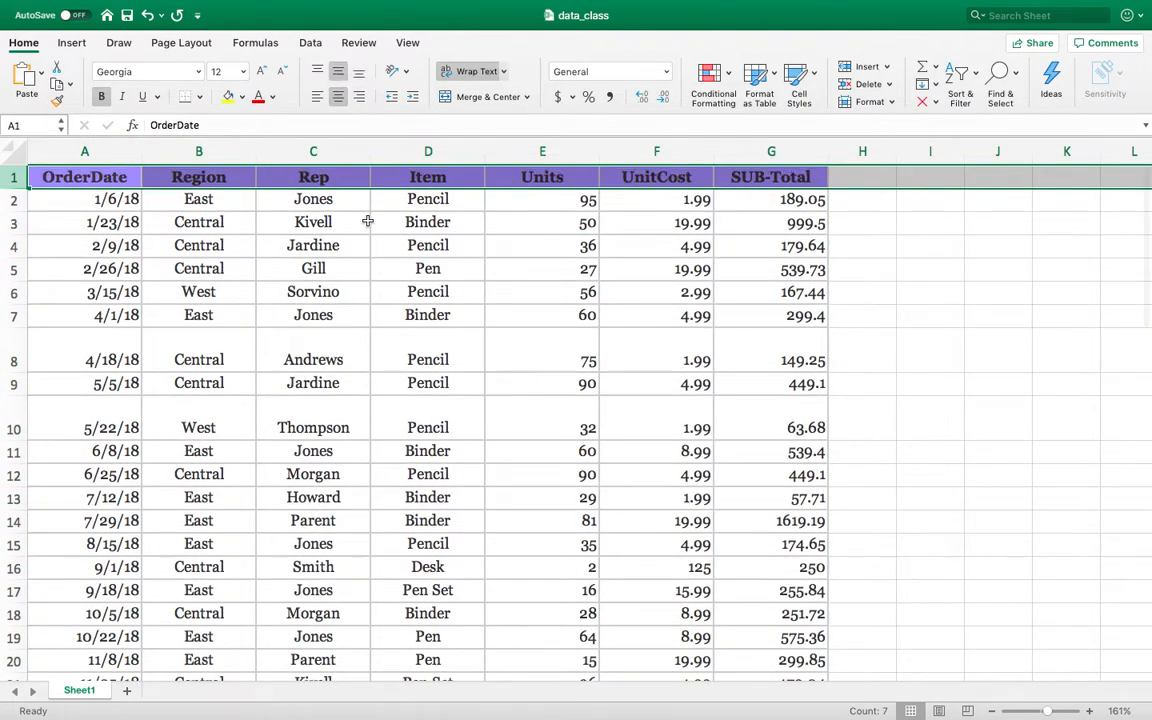
pyautogui.moveTo(14, 188); pyautogui.dragTo(14, 209)
pyautogui.click(771, 236)
# Add the heading TAX in H1.
pyautogui.click(875, 186)
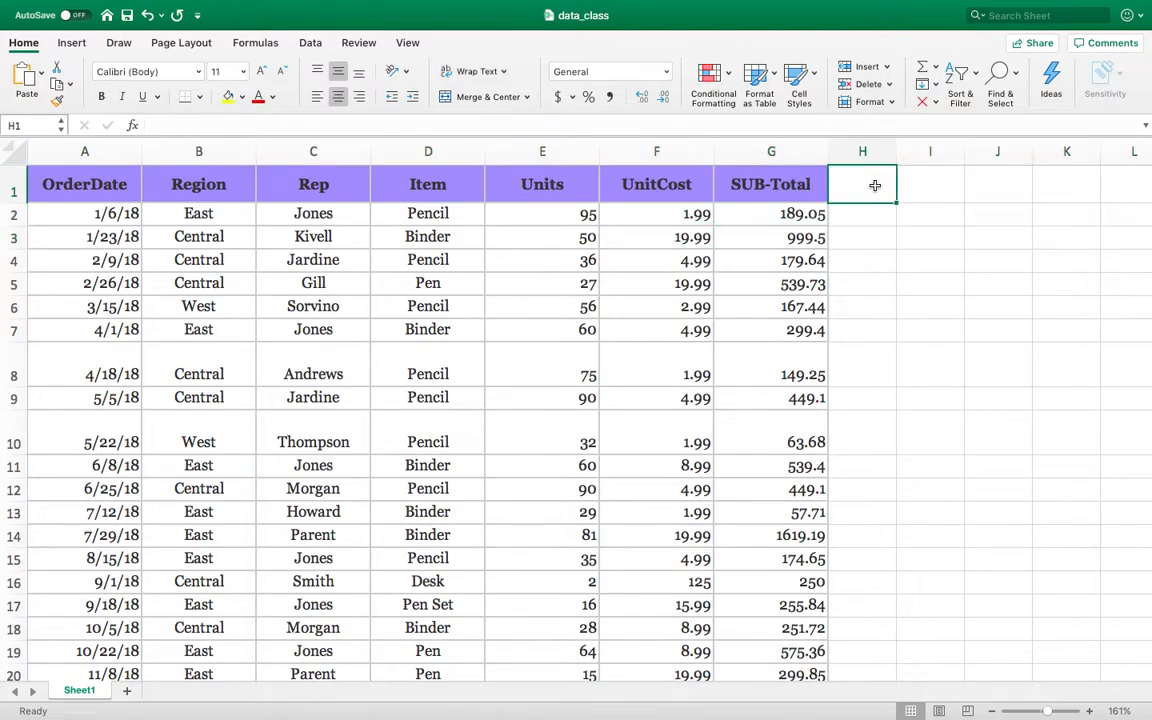
pyautogui.write('TAX')
pyautogui.click(887, 237)
pyautogui.click(872, 189)
# Copy the formatting of the SUB-Total heading onto the TAX heading in H1.
pyautogui.click(765, 189)
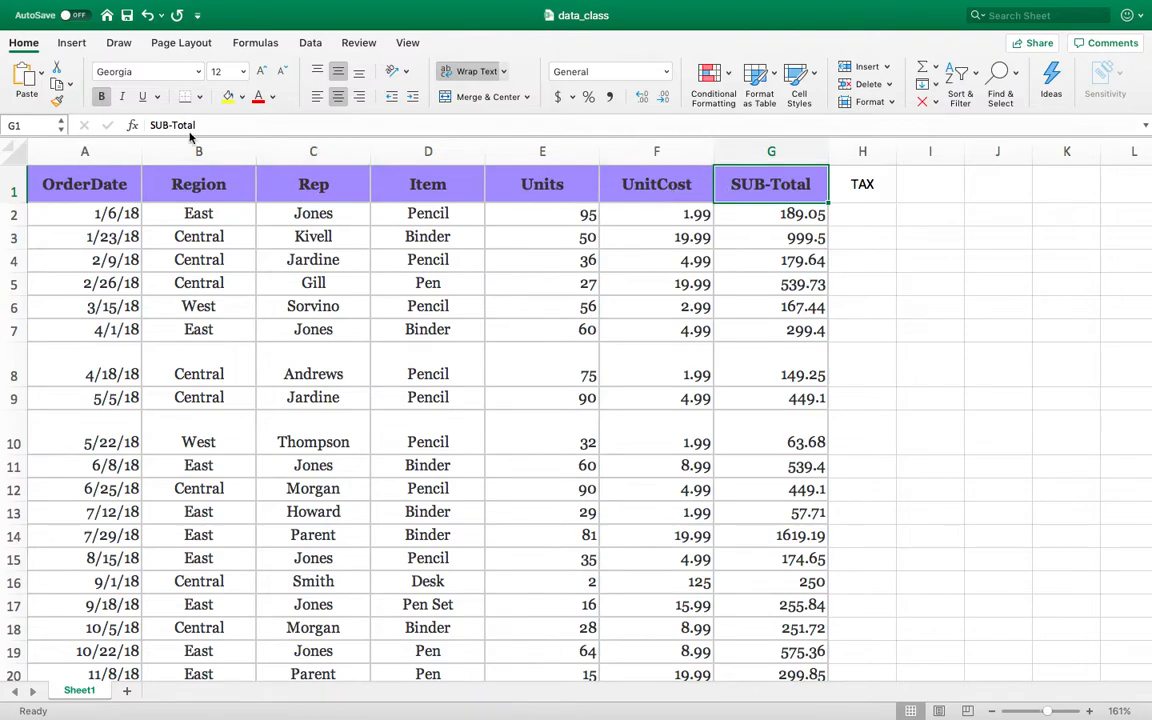
pyautogui.click(57, 102)
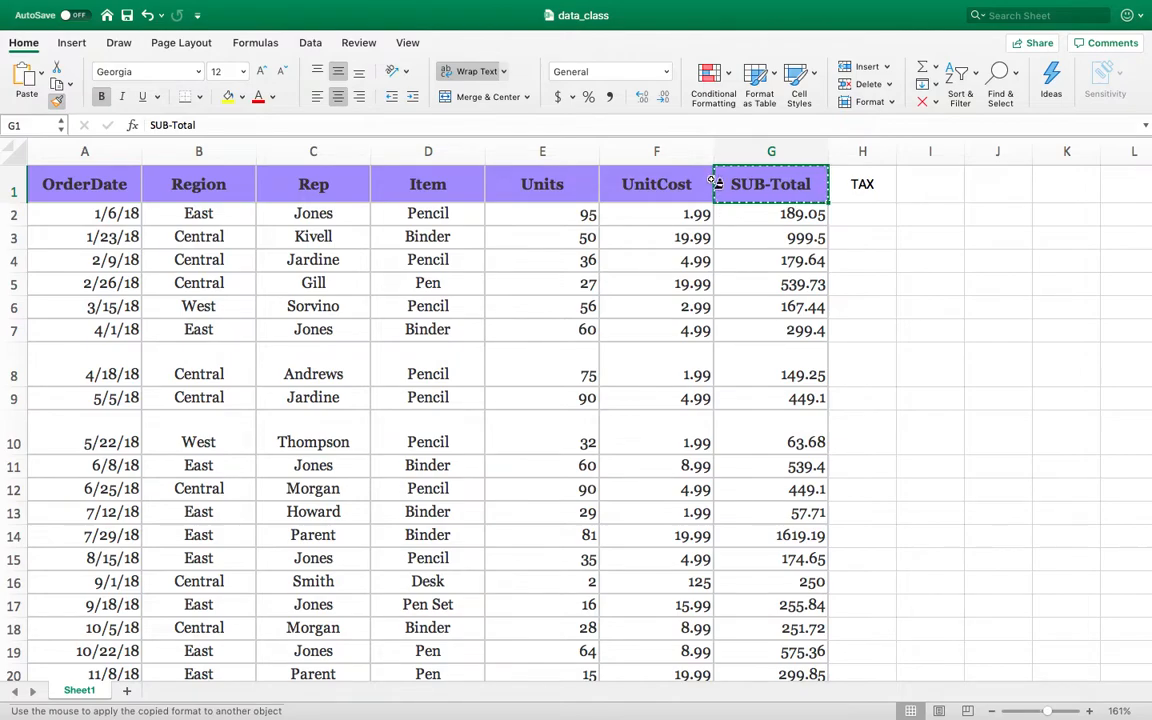
pyautogui.click(876, 191)
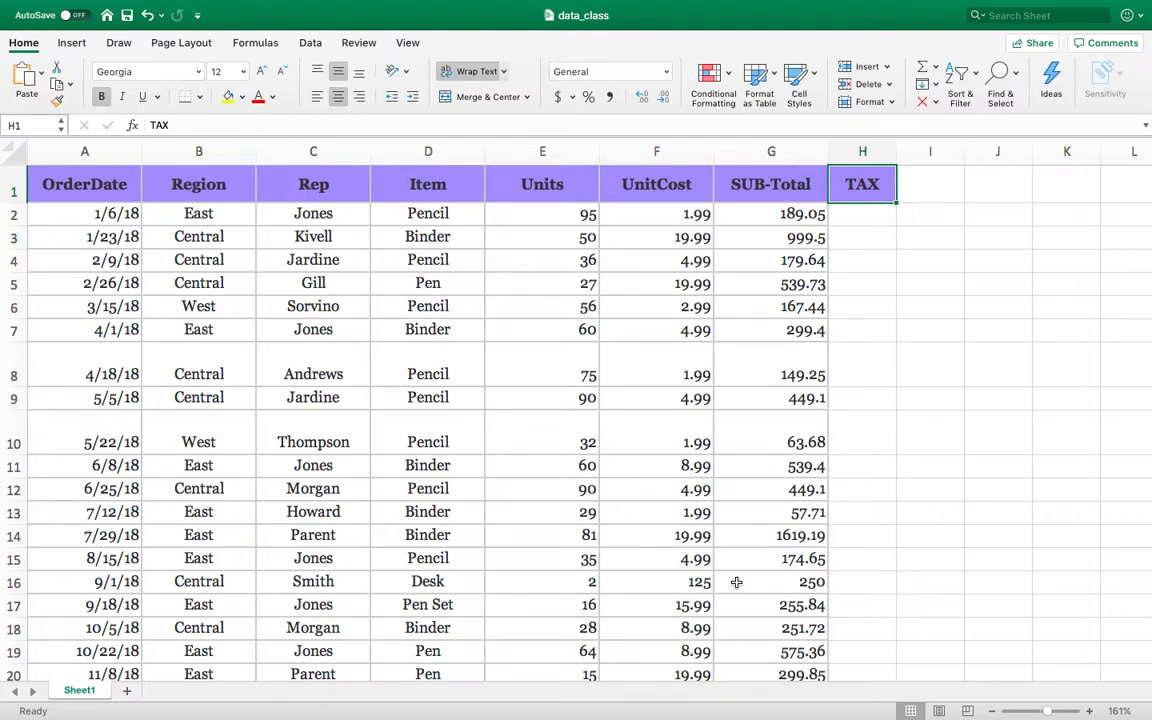
# Enter the tax rate 6.875% in I1 and display it with three decimal places.
pyautogui.click(929, 178)
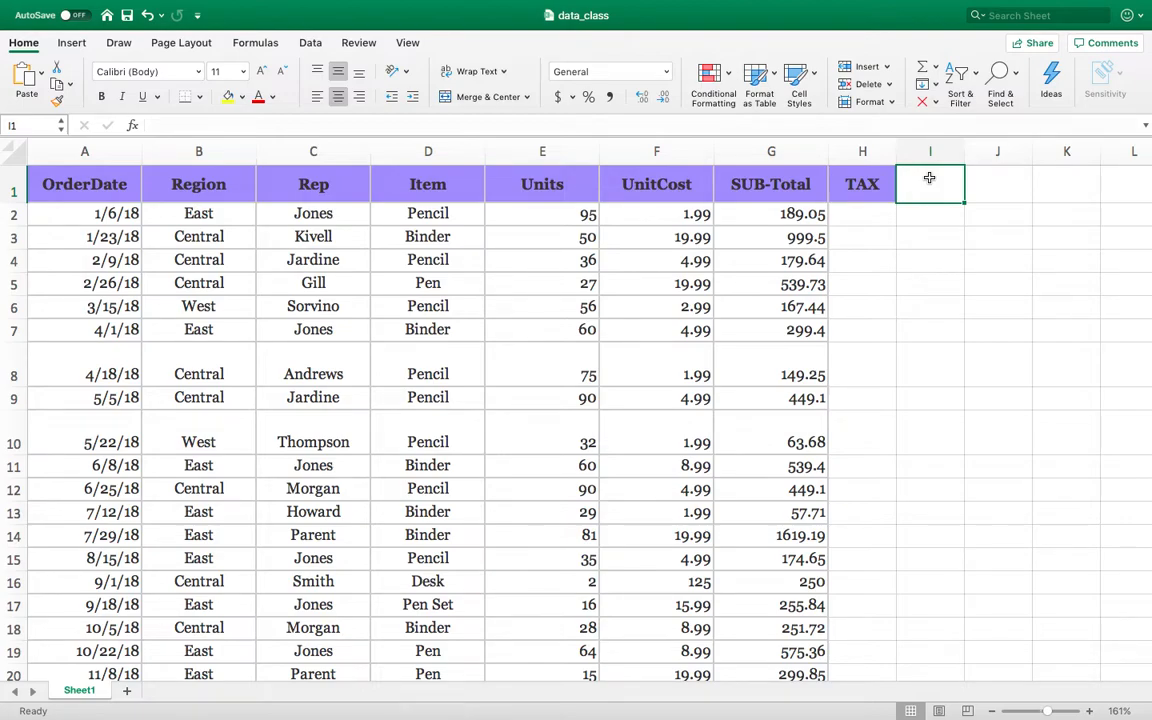
pyautogui.write('6')
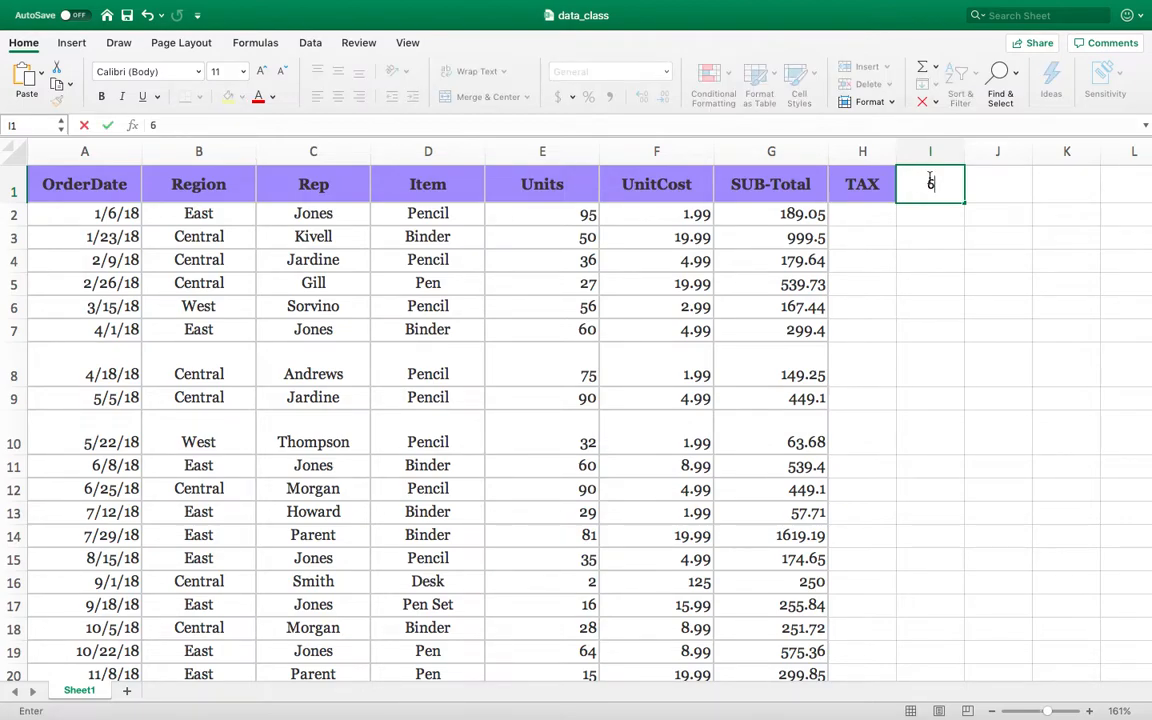
pyautogui.write('.875')
pyautogui.write('%')
pyautogui.press('Return')
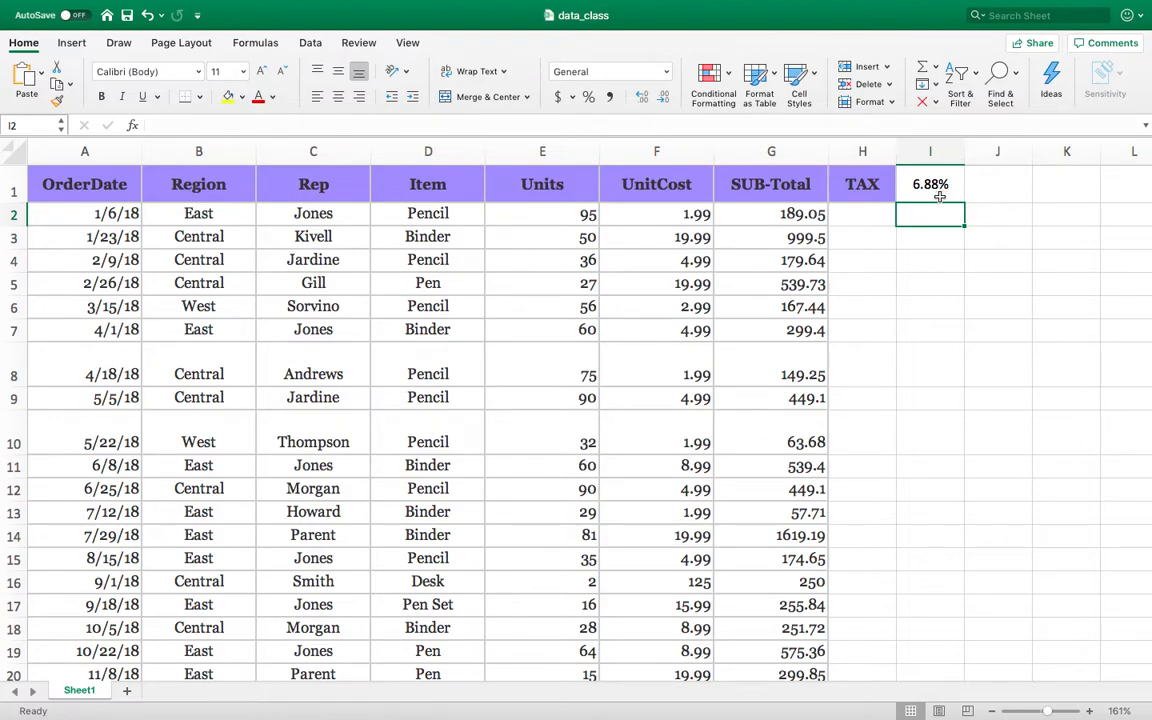
pyautogui.click(940, 195)
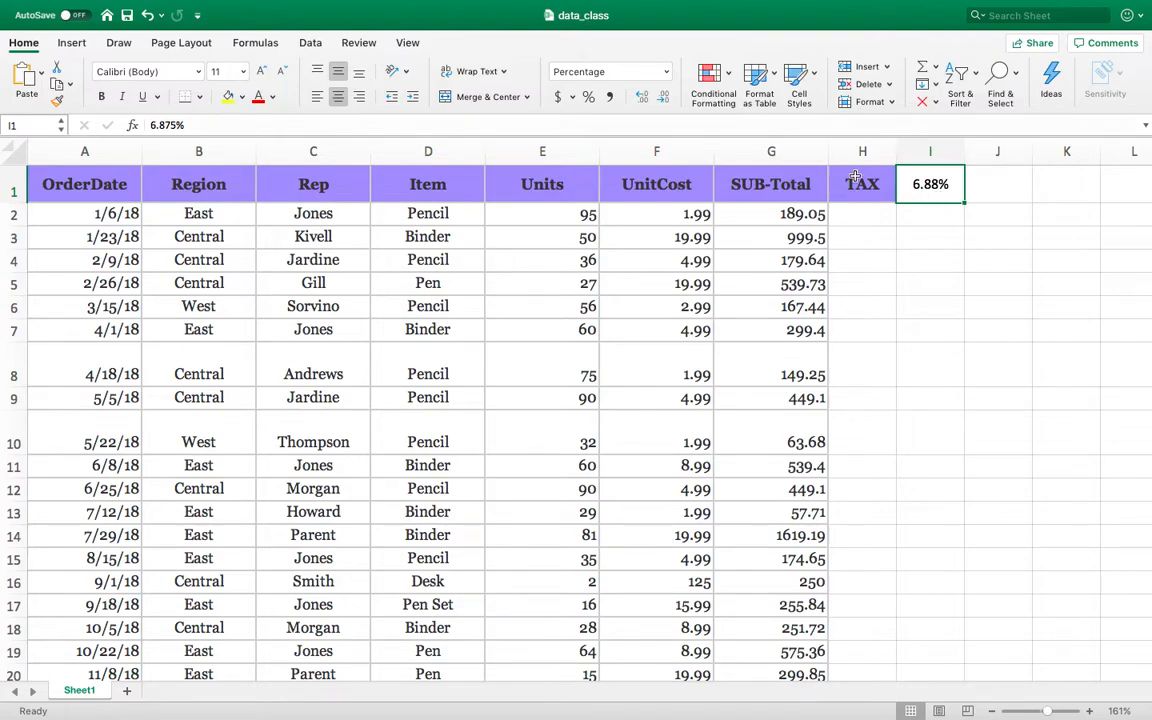
pyautogui.click(642, 98)
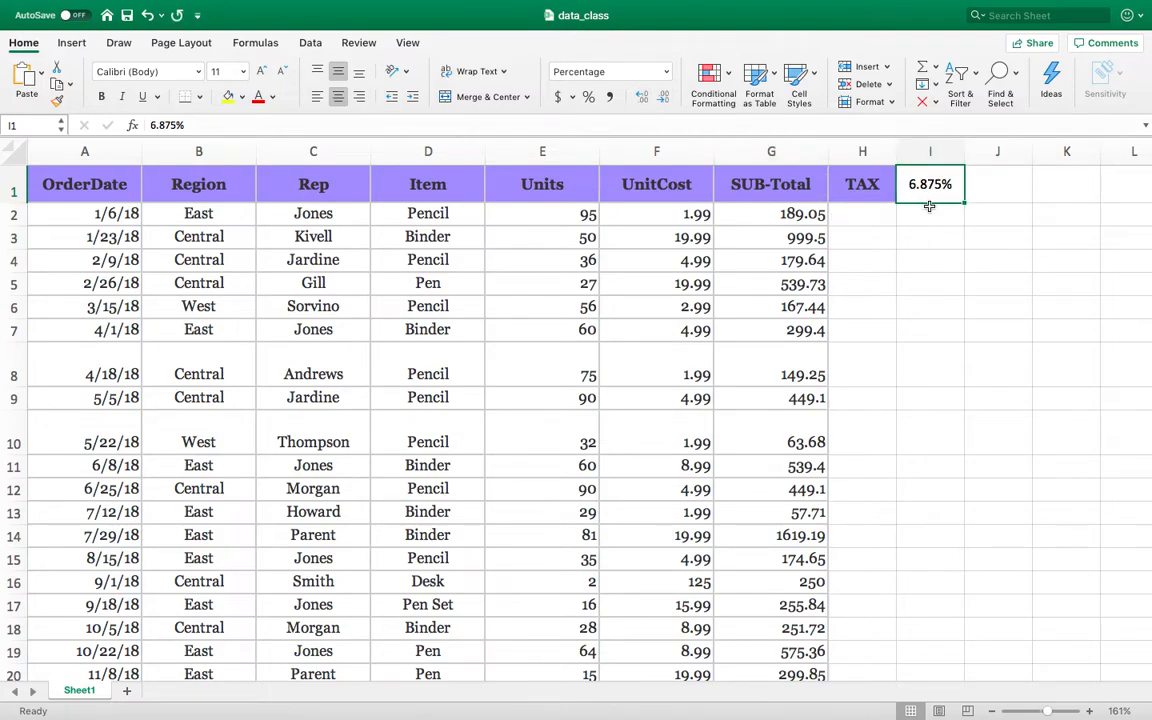
# Enter the formula =G2*I1 in H2 to calculate the first order's tax.
pyautogui.click(861, 222)
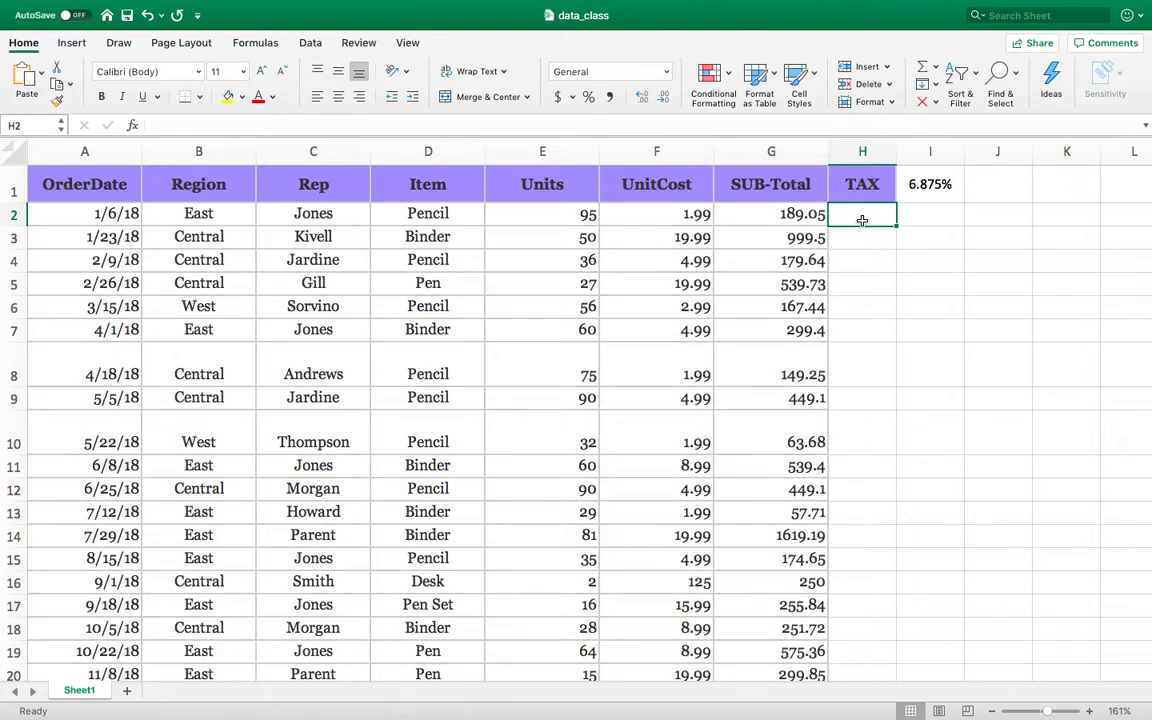
pyautogui.write('=')
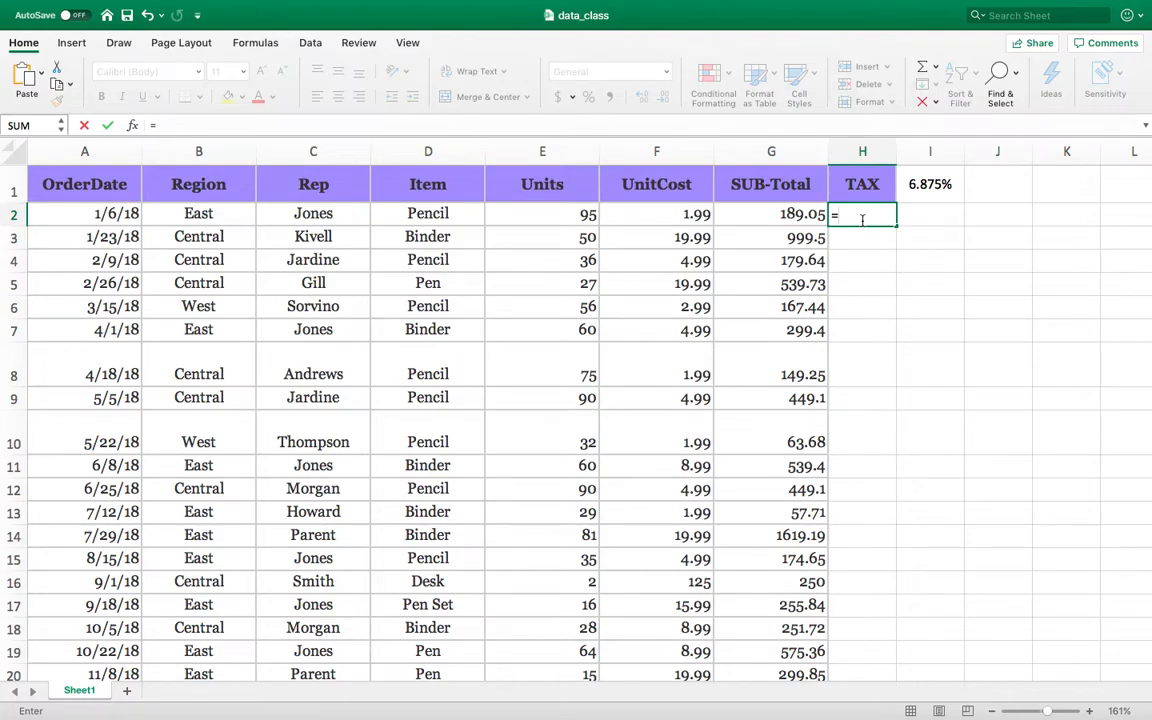
pyautogui.click(786, 215)
pyautogui.write('*')
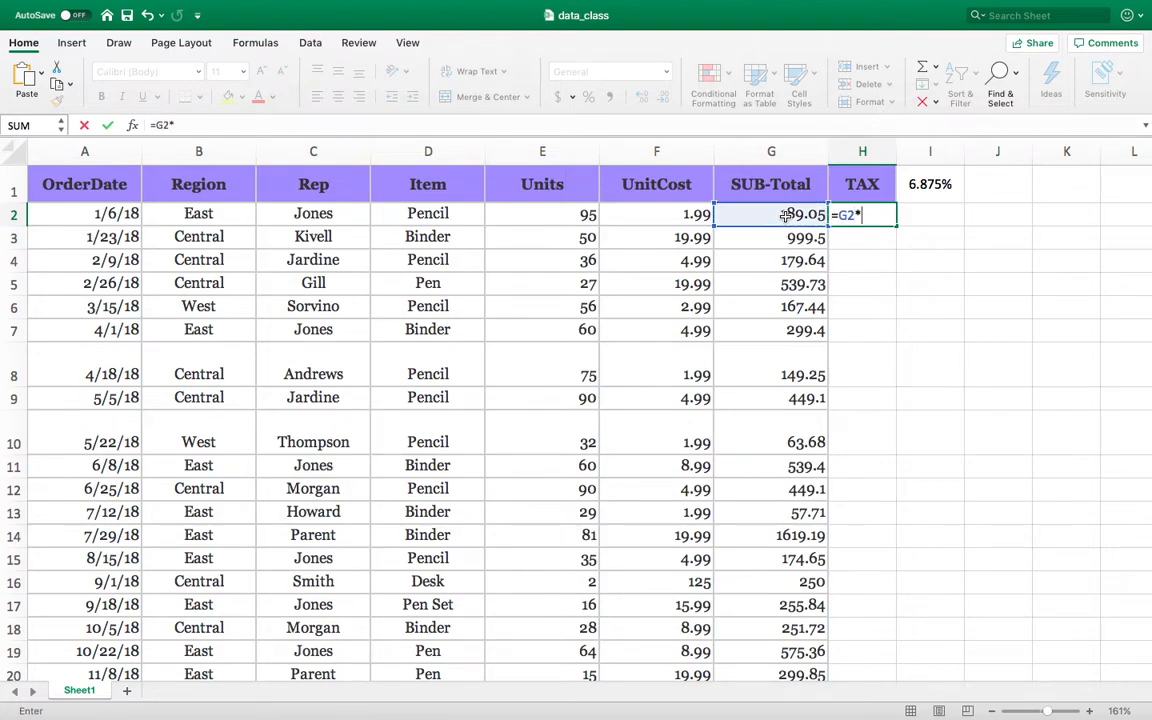
pyautogui.click(929, 193)
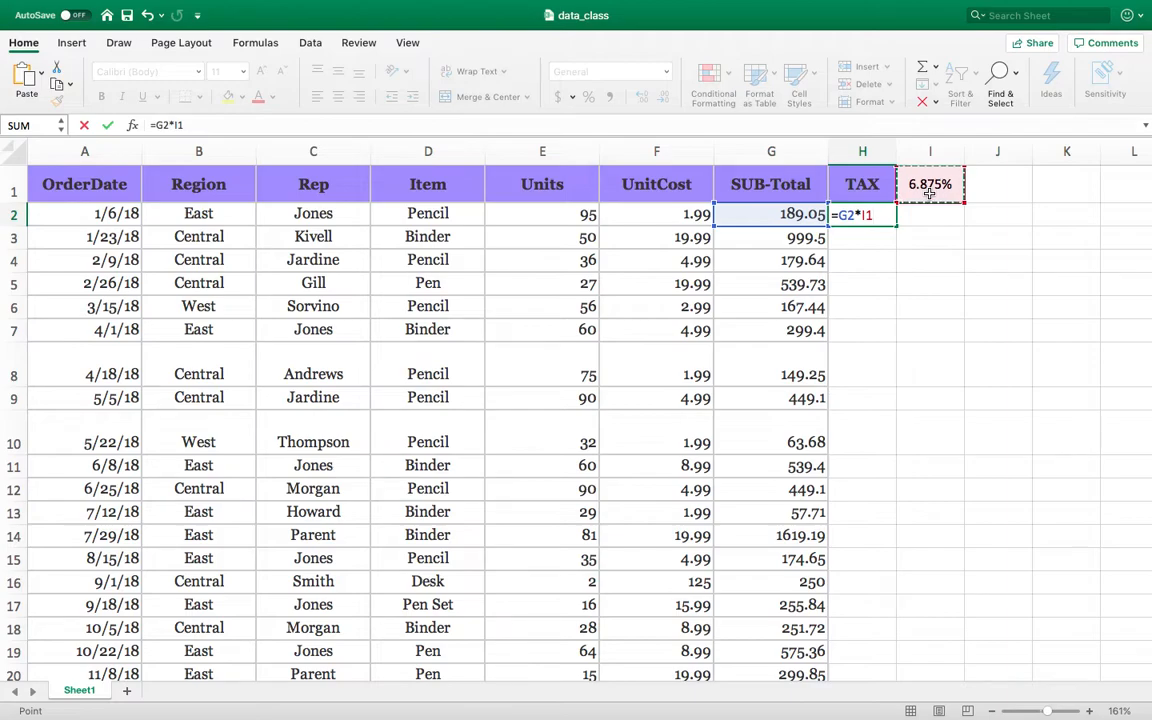
pyautogui.press('Return')
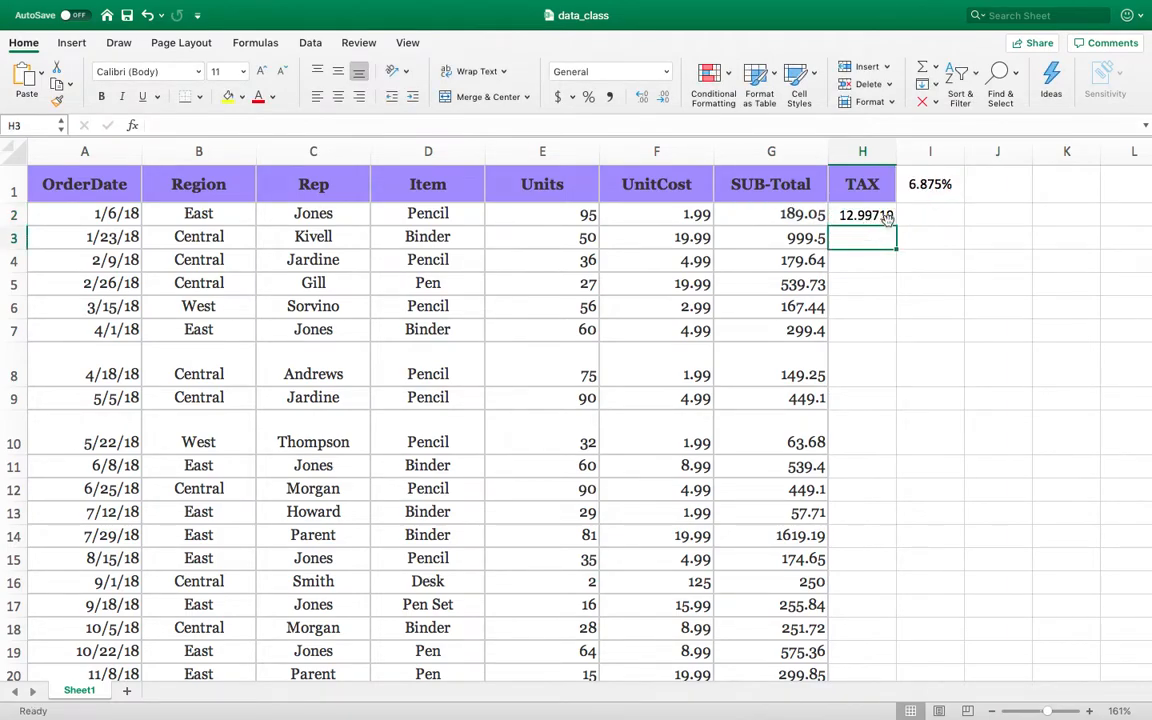
# Re-enter the tax rate in I1 as plain 6.875 without the percent sign and set the cell's number format to General.
pyautogui.click(928, 186)
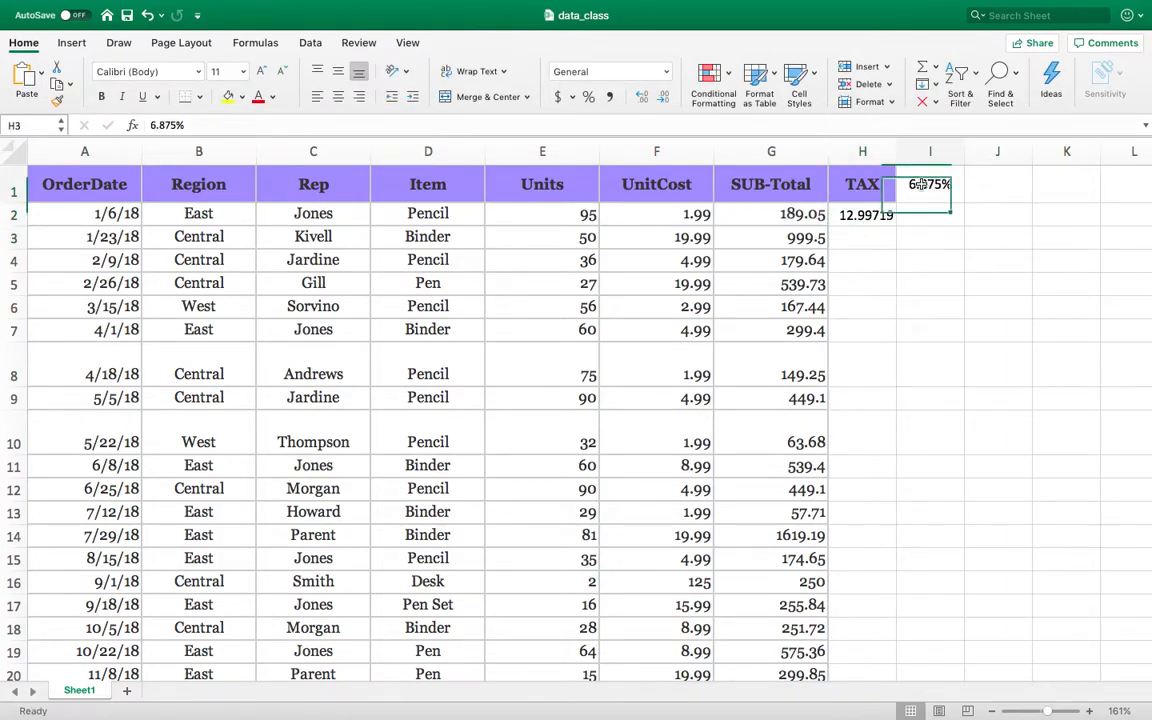
pyautogui.write('6.875%')
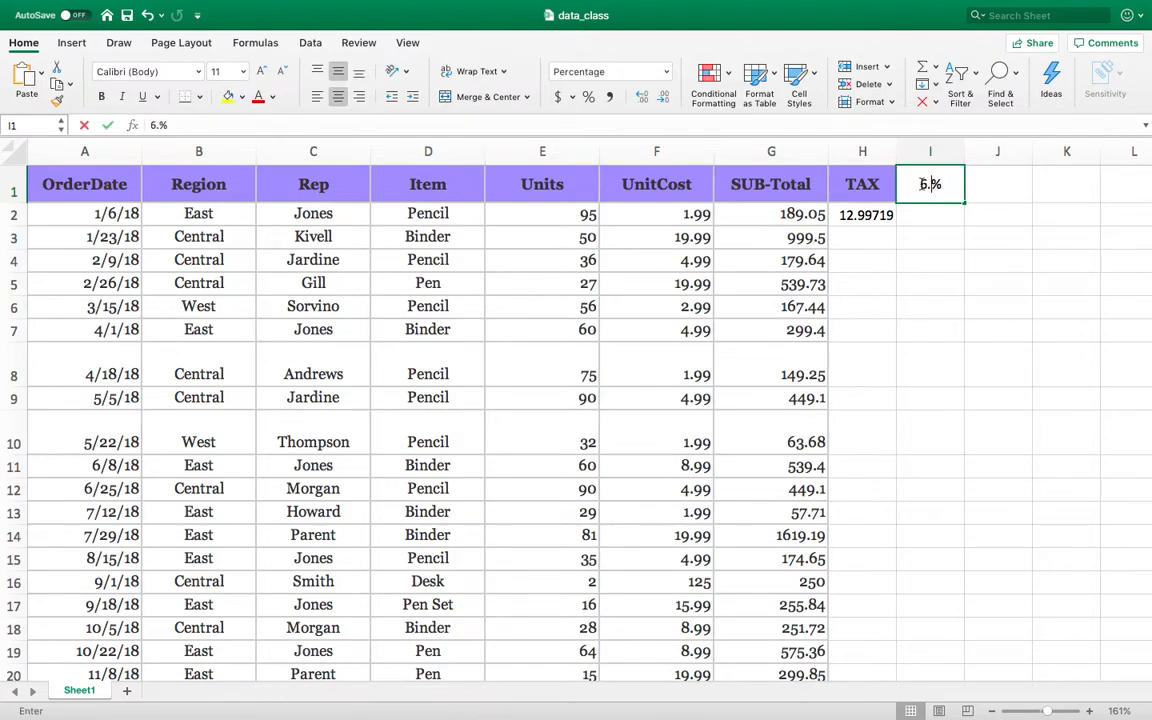
pyautogui.press('Tab')
pyautogui.click(930, 184)
pyautogui.doubleClick(954, 184)
pyautogui.press('BackSpace')
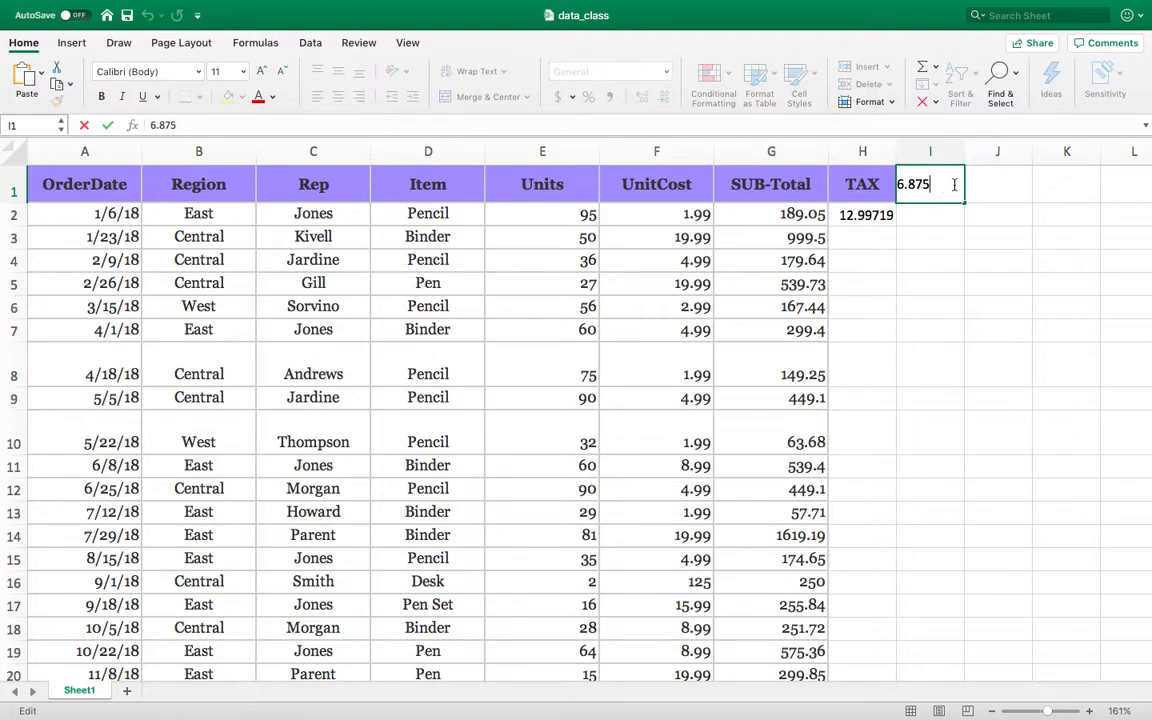
pyautogui.press('Return')
pyautogui.click(950, 197)
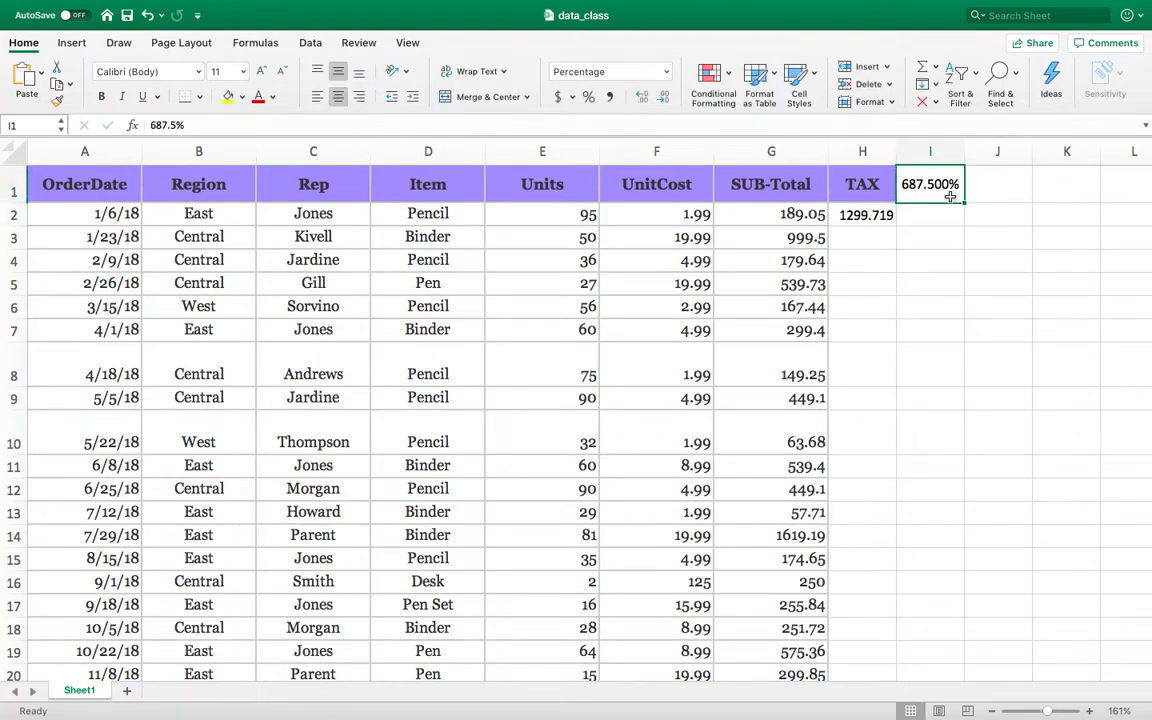
pyautogui.click(667, 72)
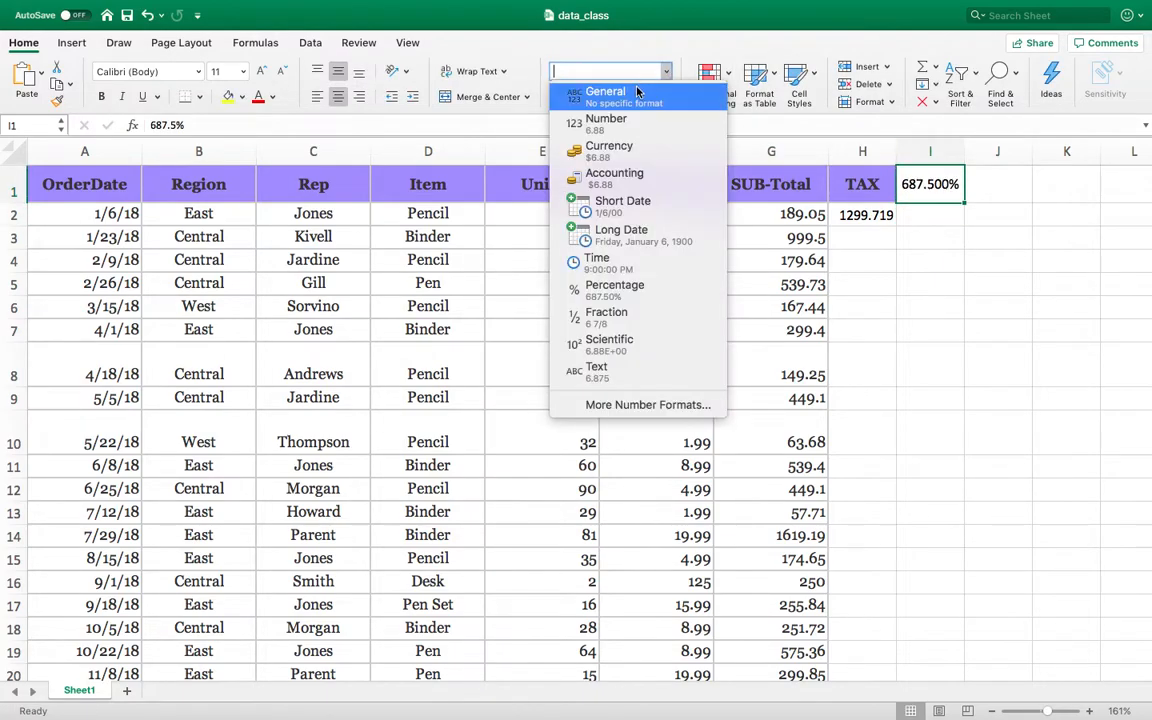
pyautogui.click(640, 89)
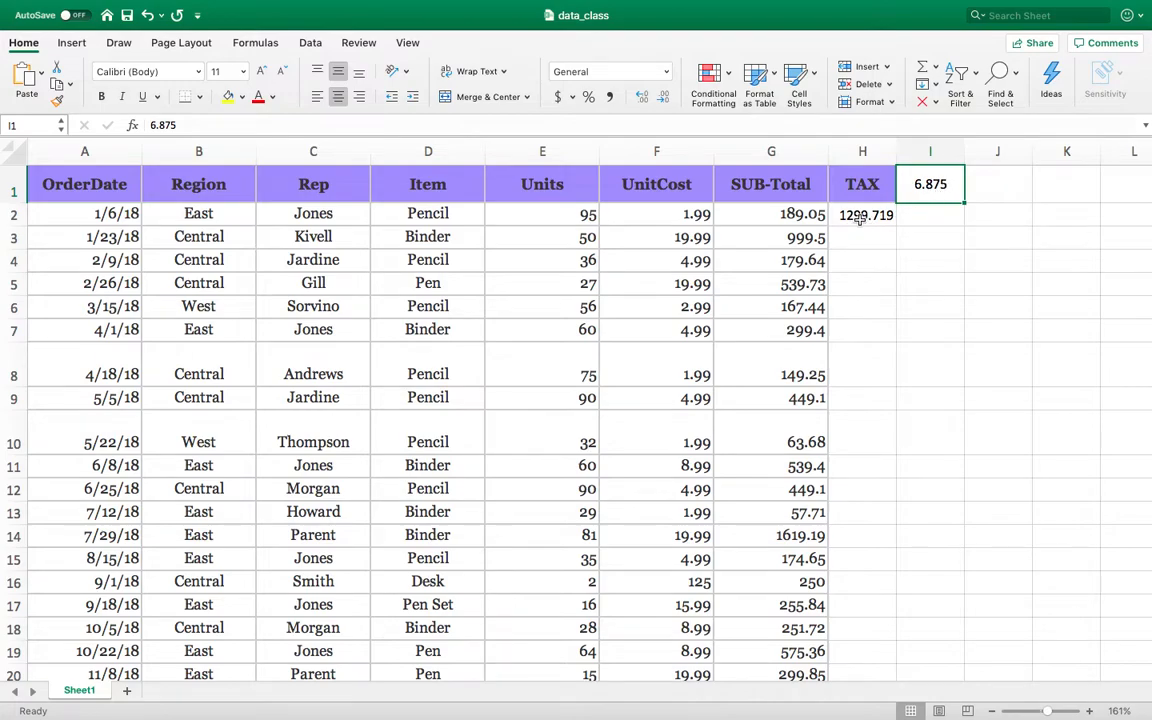
# Add the percent sign back to the rate in I1 so the entry is 6.875%.
pyautogui.doubleClick(948, 182)
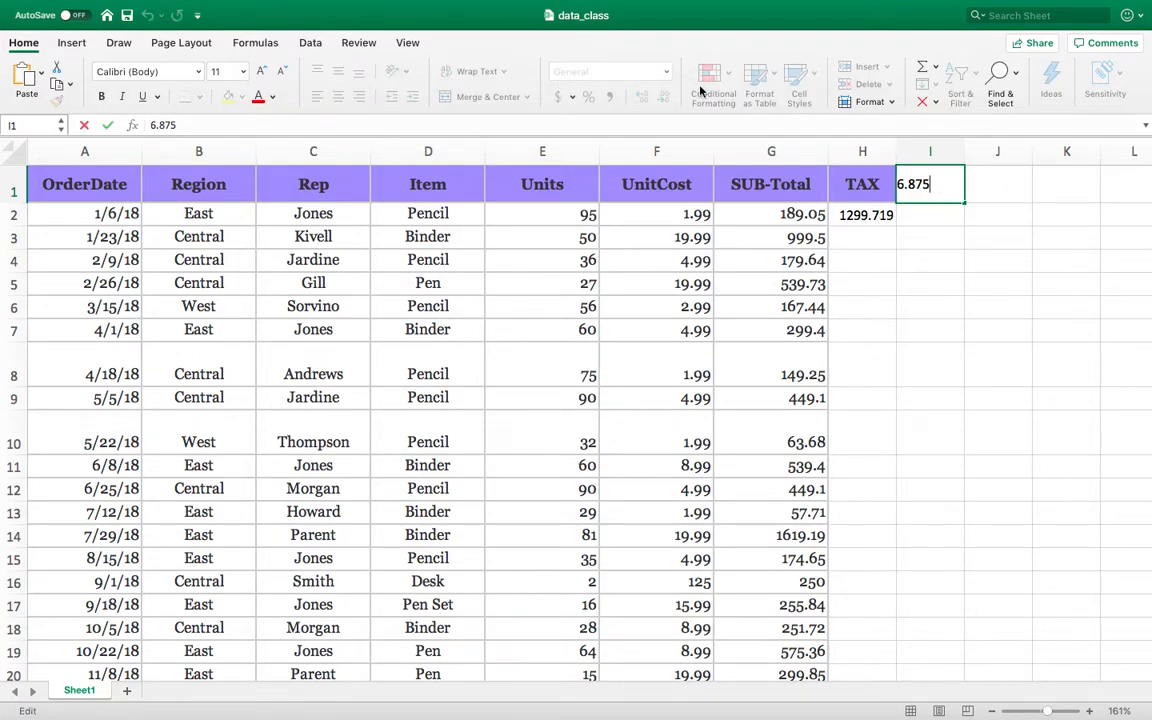
pyautogui.write('%')
pyautogui.press('Return')
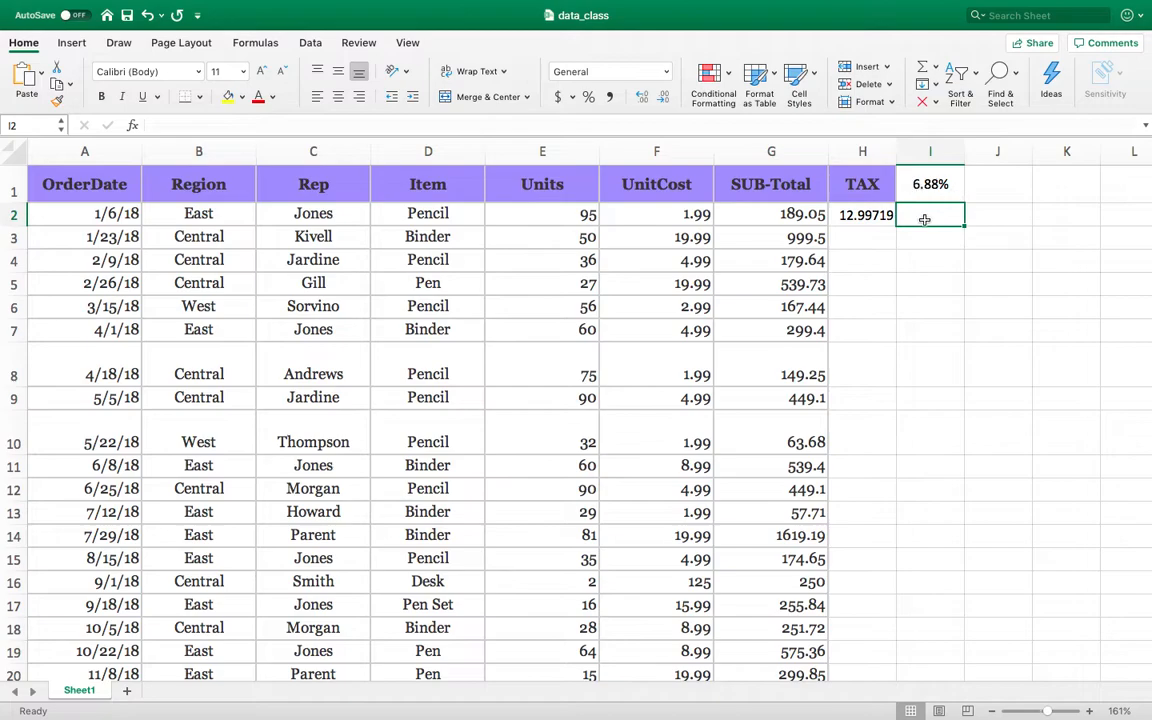
# Fill the tax formula =G2*I1 from H2 down through H5.
pyautogui.click(872, 215)
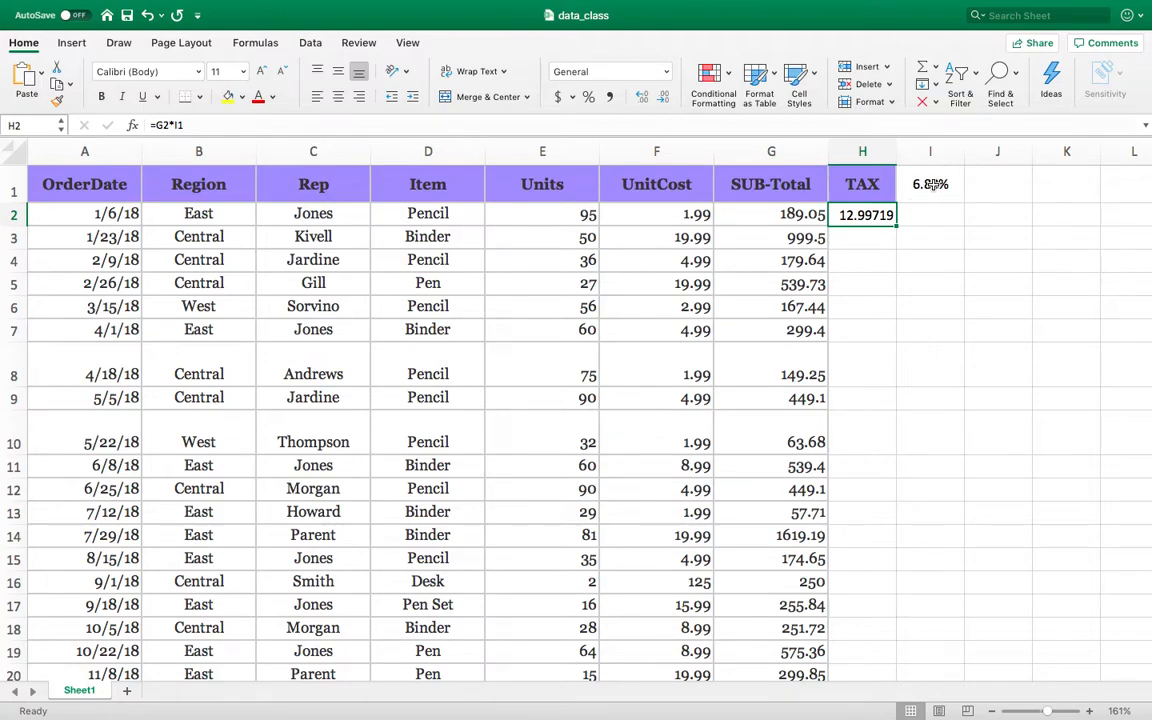
pyautogui.moveTo(897, 226); pyautogui.dragTo(905, 307)
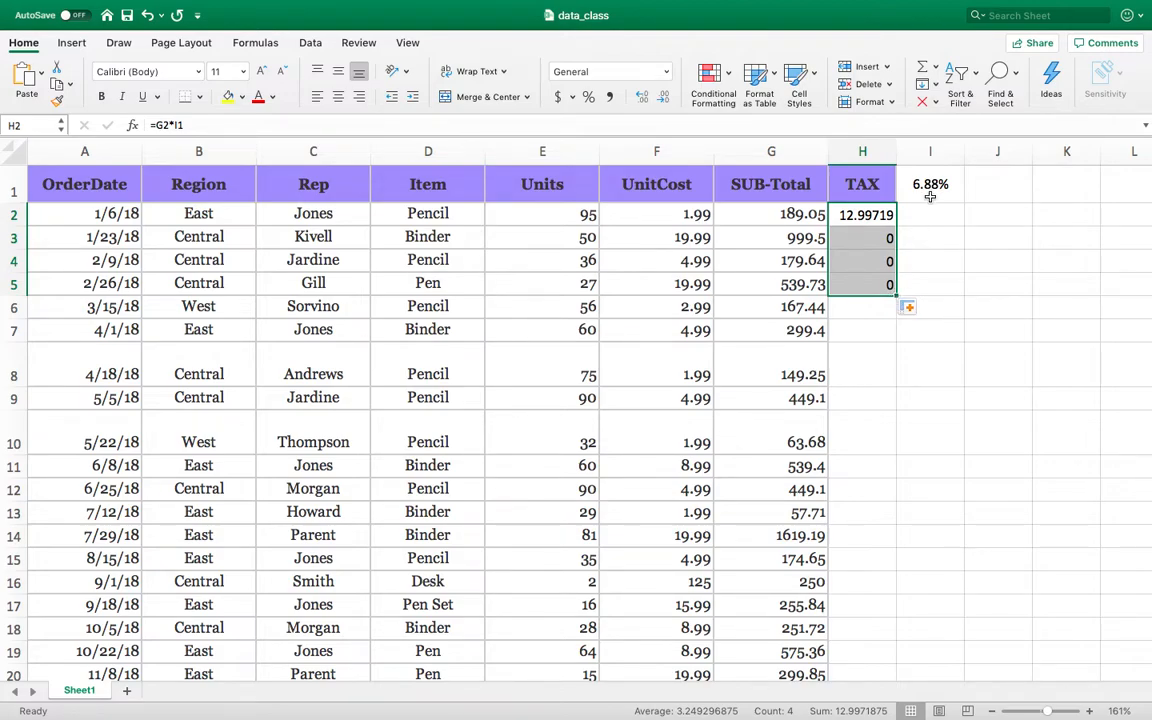
pyautogui.click(937, 237)
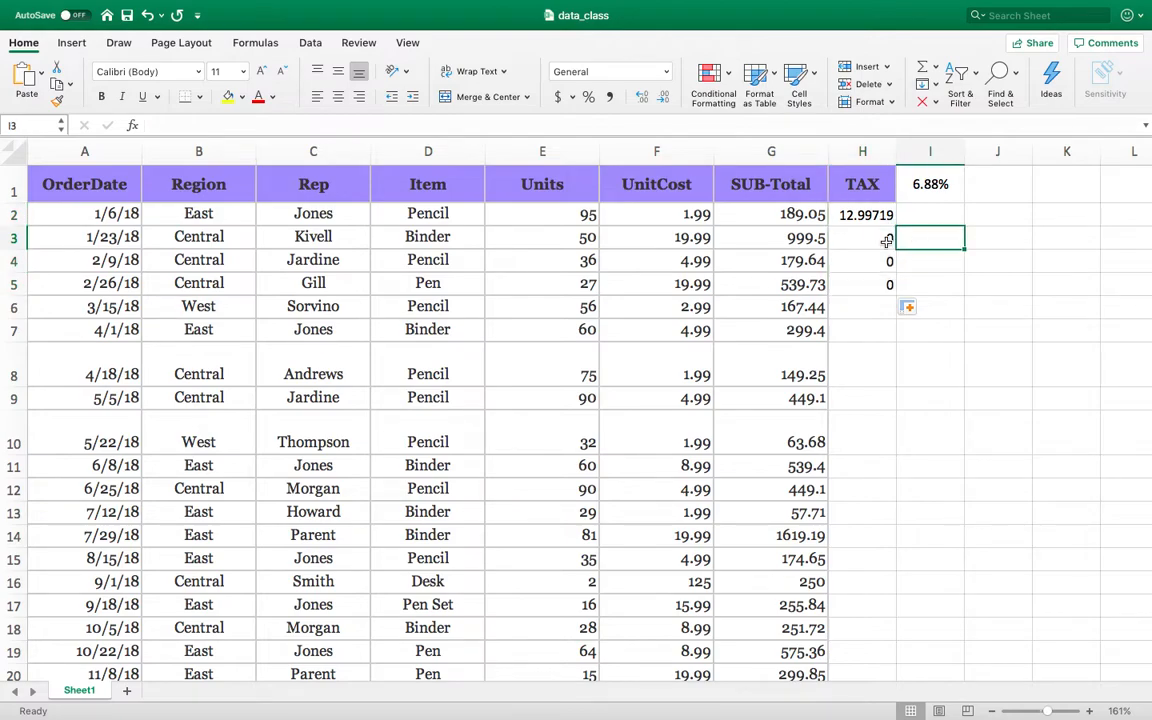
# Examine which cells the TAX formulas in H2 and H3 refer to.
pyautogui.doubleClick(866, 214)
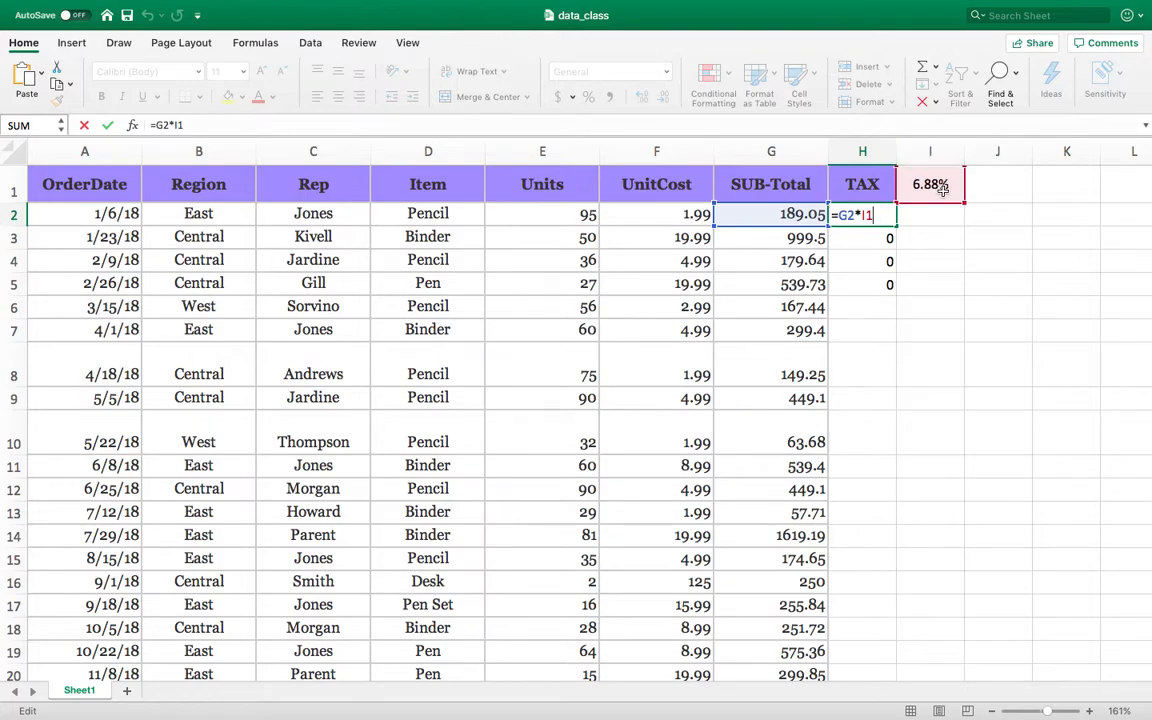
pyautogui.click(885, 238)
pyautogui.doubleClick(885, 238)
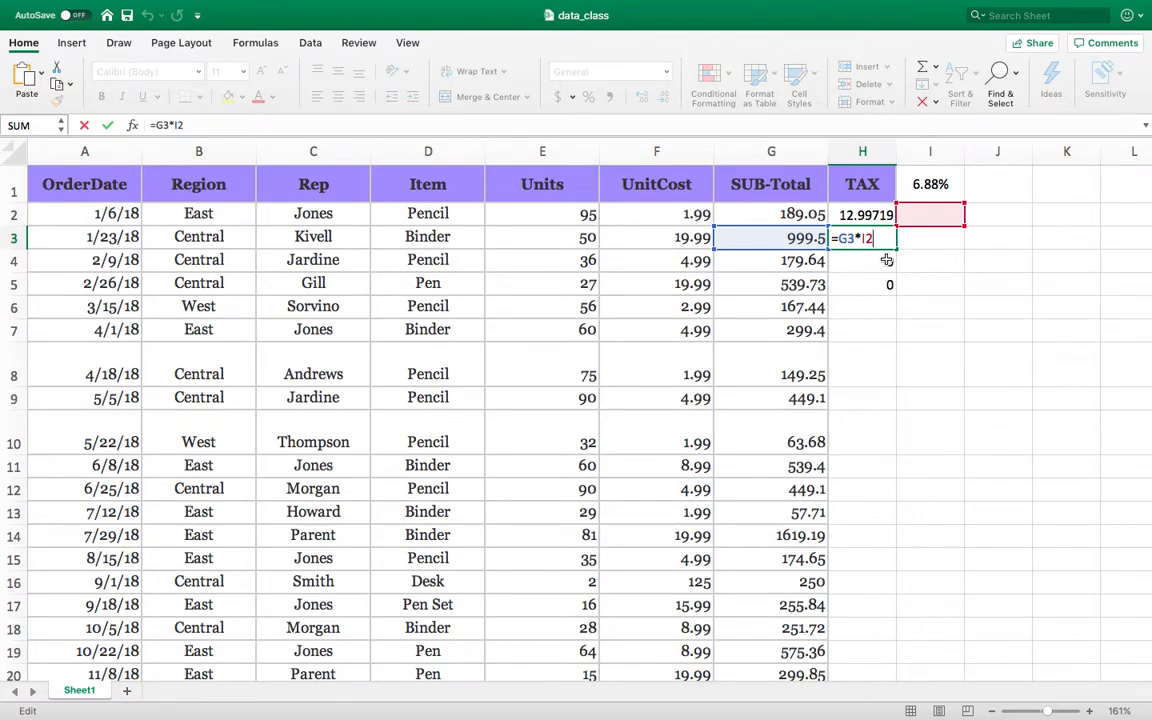
pyautogui.press('Escape')
# Display the tax rate in I1 with three decimal places.
pyautogui.click(937, 192)
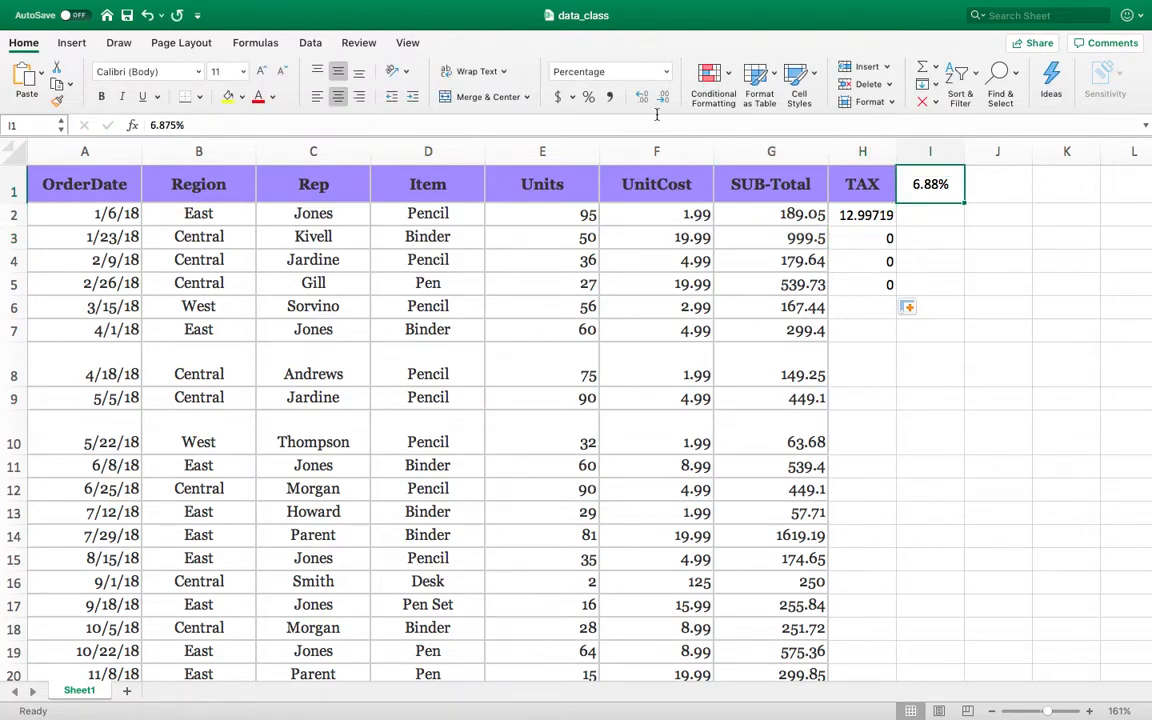
pyautogui.click(642, 96)
# Examine which cells the TAX formulas in H4 and H5 refer to.
pyautogui.doubleClick(856, 261)
pyautogui.press('Escape')
pyautogui.doubleClick(864, 261)
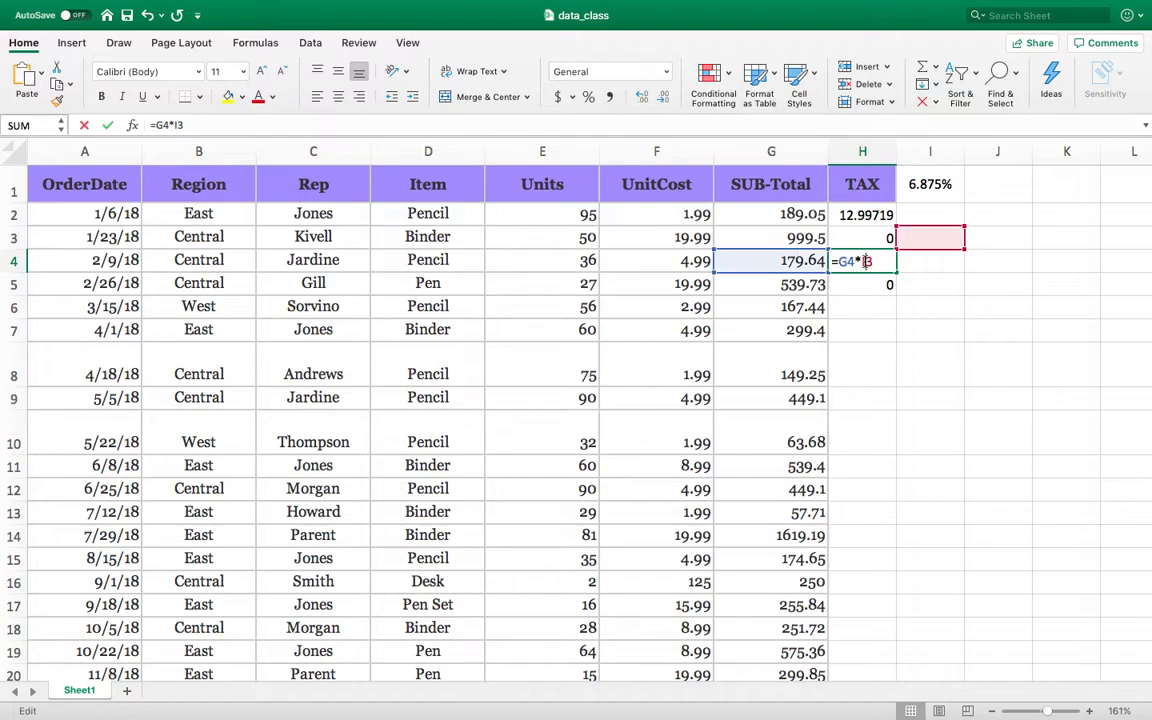
pyautogui.press('Escape')
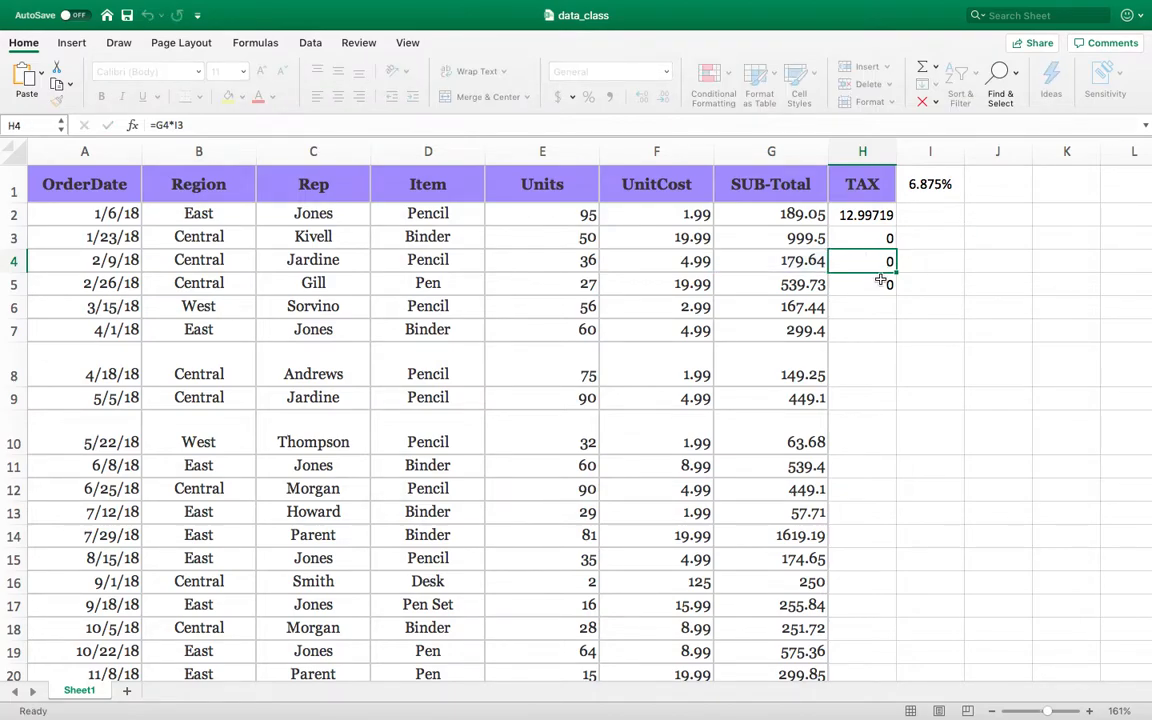
pyautogui.doubleClick(880, 283)
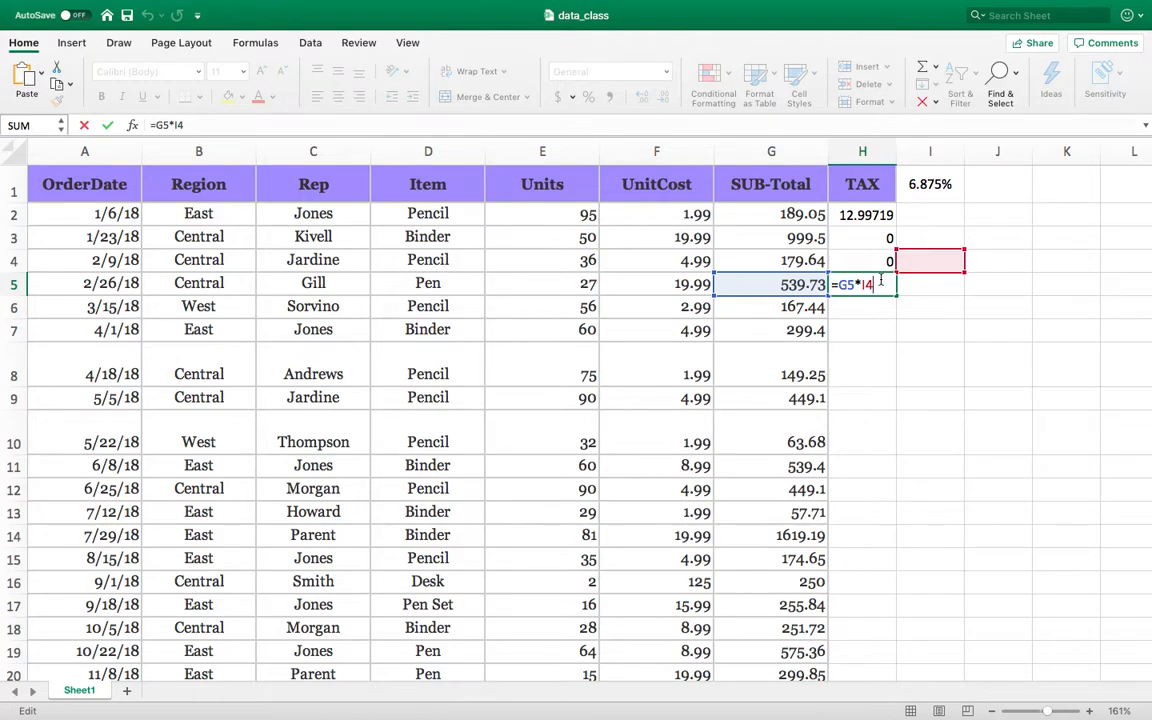
pyautogui.press('Escape')
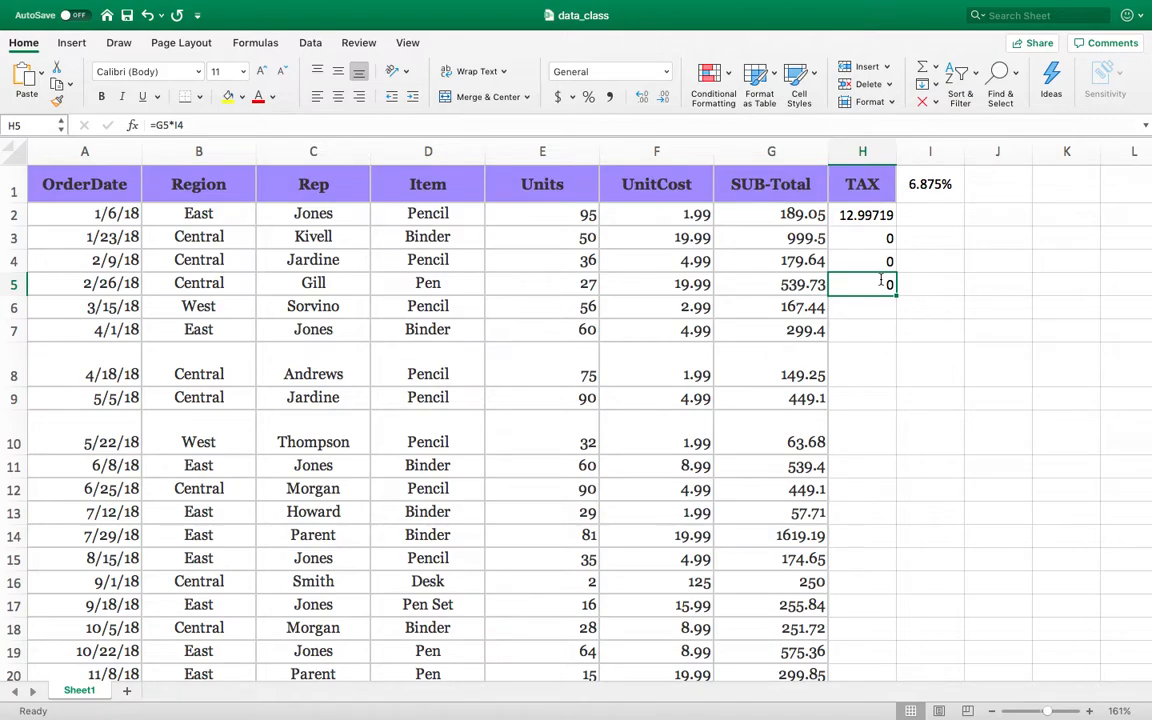
# Try to lock the tax-rate reference in the H2 formula with a dollar sign.
pyautogui.click(876, 215)
pyautogui.write('=G2*I1')
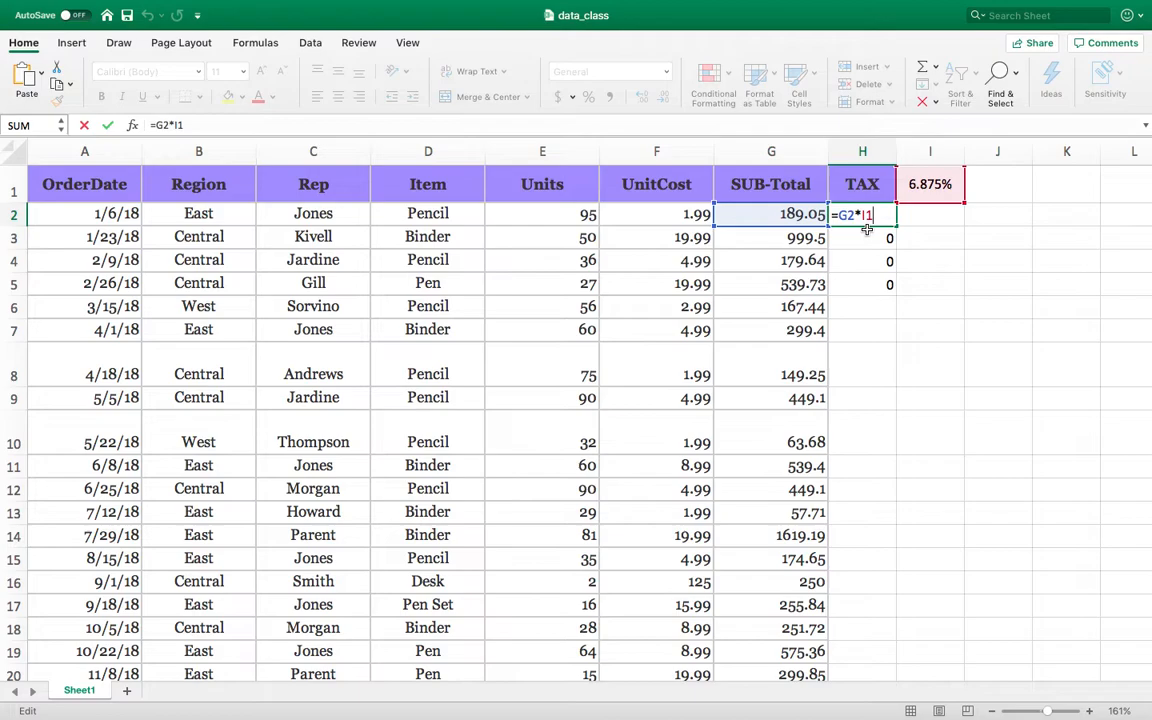
pyautogui.press('Left')
pyautogui.press('Left')
pyautogui.write('$')
pyautogui.hotkey('ctrl', 'Return')
# Check the row references in the TAX formulas in H3 and H4 once more.
pyautogui.doubleClick(880, 238)
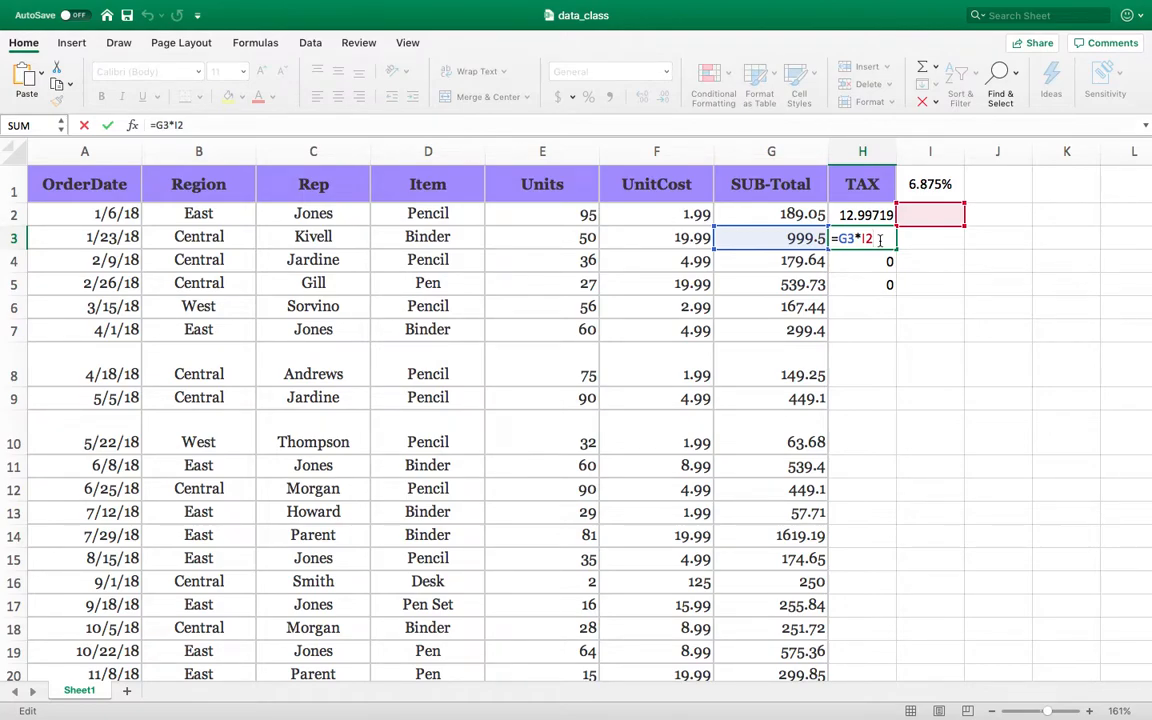
pyautogui.hotkey('ctrl', 'Return')
pyautogui.doubleClick(866, 262)
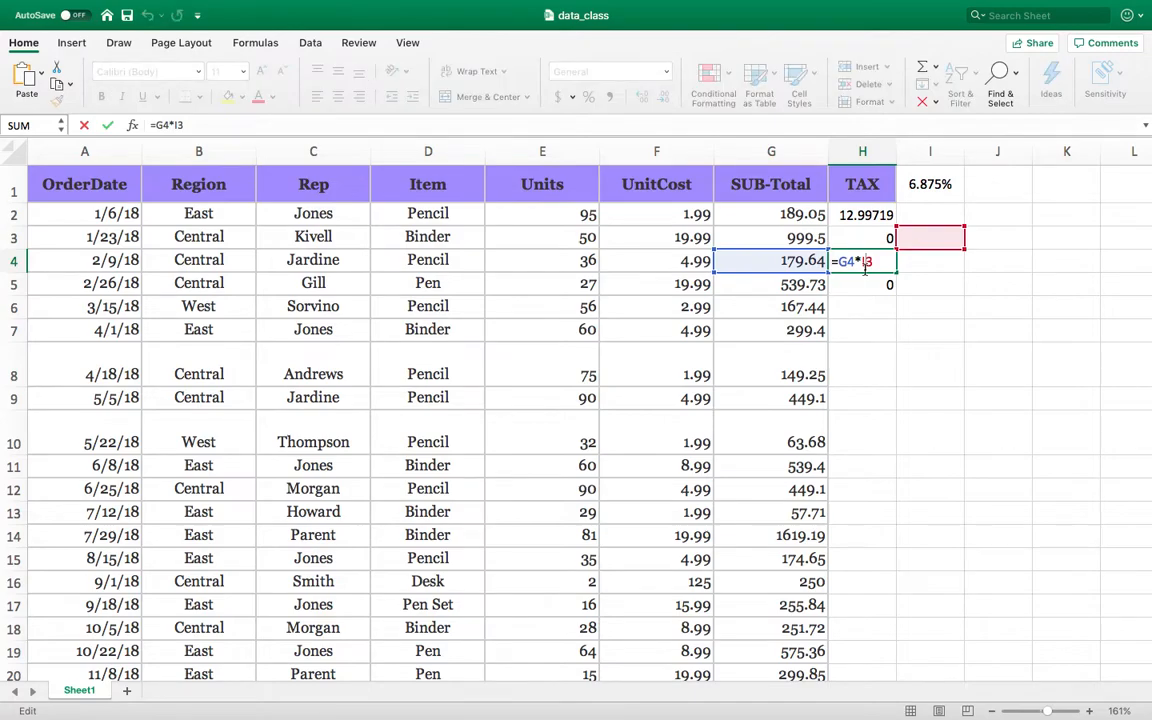
pyautogui.hotkey('ctrl', 'Return')
# Change the tax formula in H2 to =G2*I$1 and fill it down through H5.
pyautogui.click(876, 214)
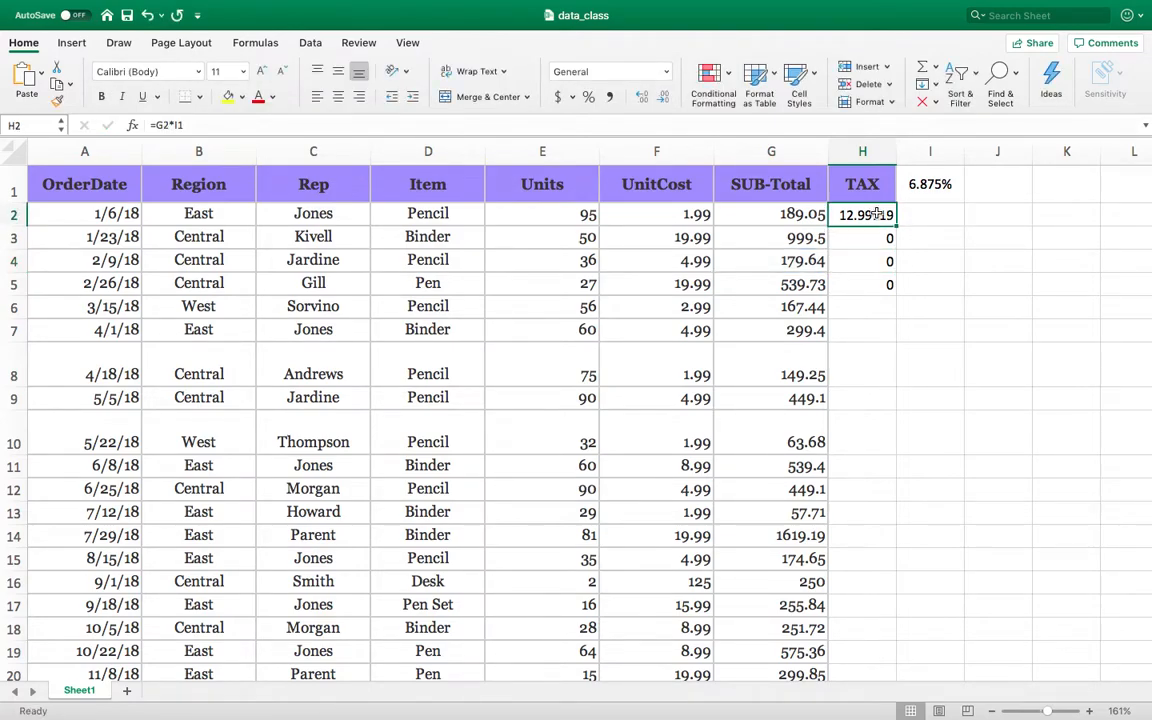
pyautogui.doubleClick(876, 214)
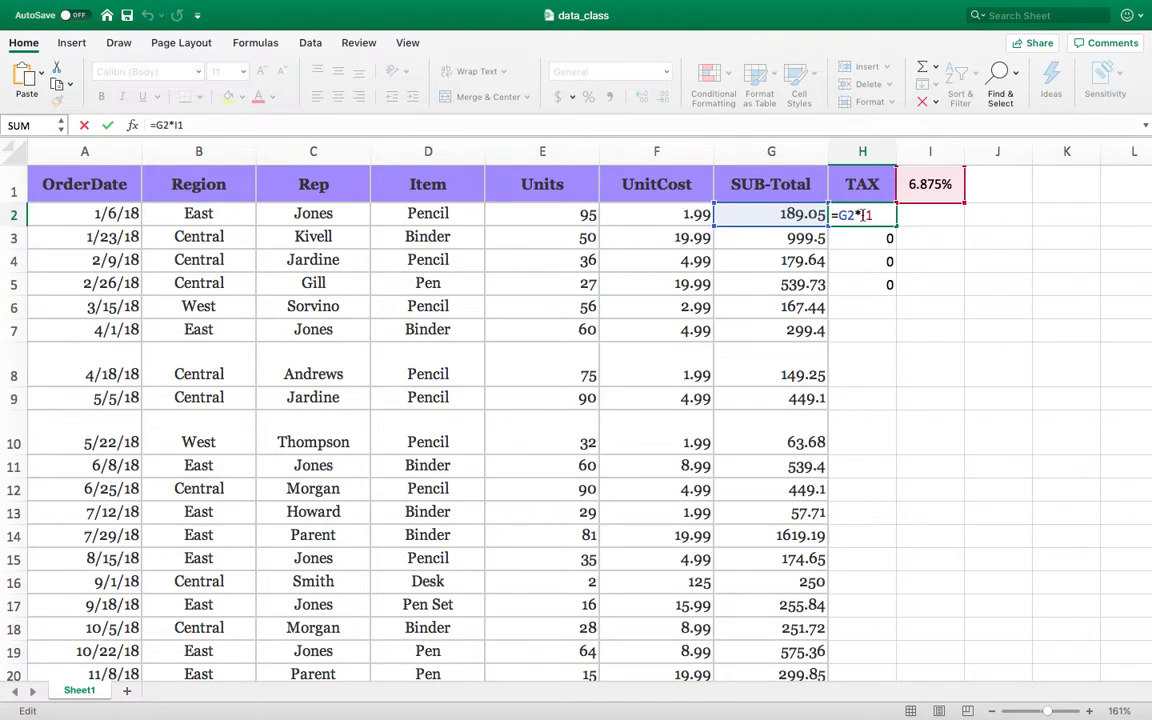
pyautogui.press('Left')
pyautogui.write('$')
pyautogui.press('Return')
pyautogui.click(887, 220)
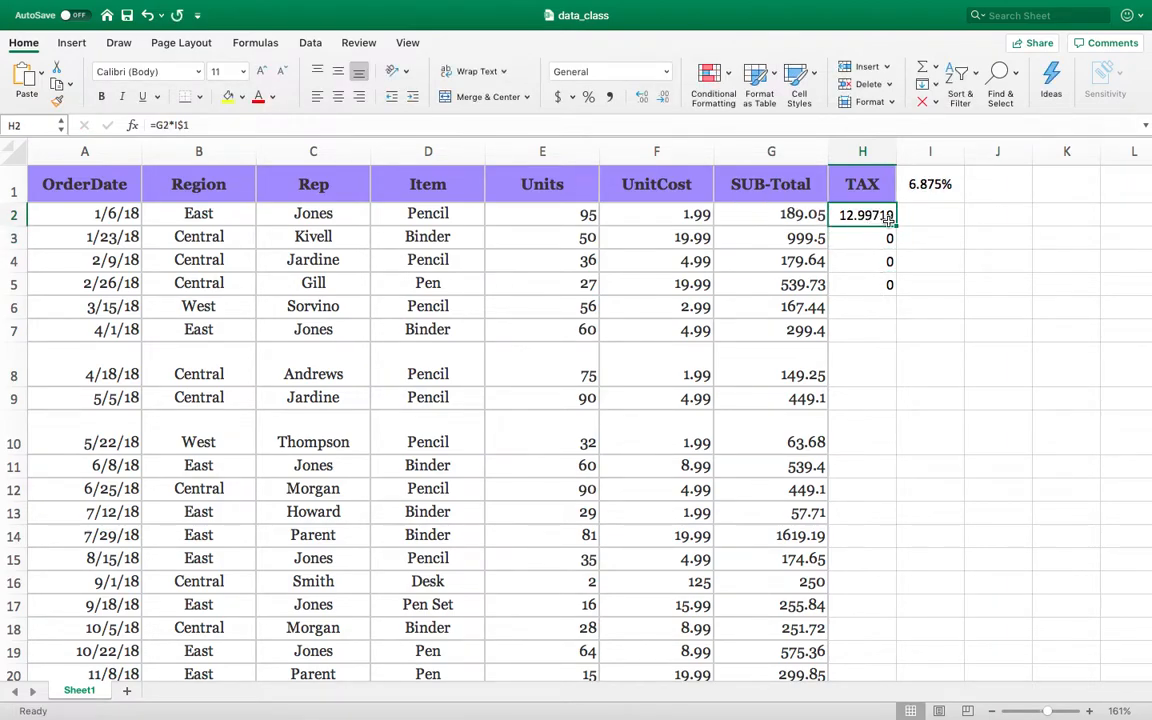
pyautogui.moveTo(889, 221); pyautogui.dragTo(898, 290)
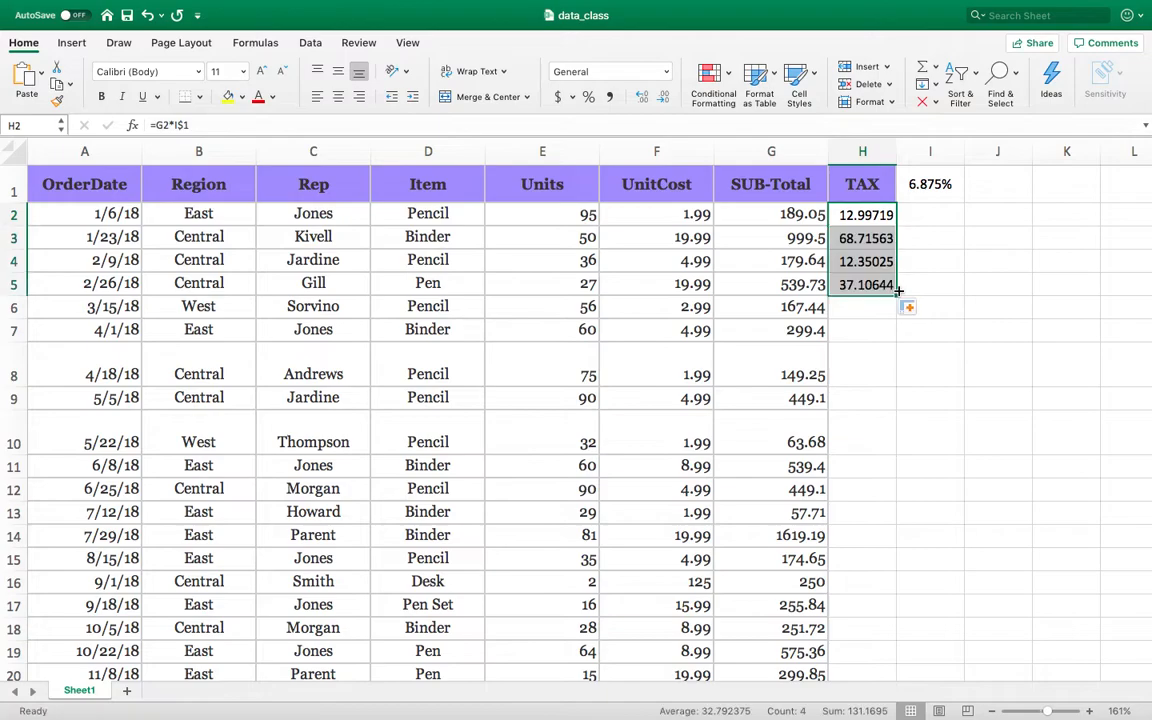
# Examine the locked tax-rate reference in the filled TAX formulas in H3 through H5.
pyautogui.doubleClick(880, 240)
pyautogui.doubleClick(884, 260)
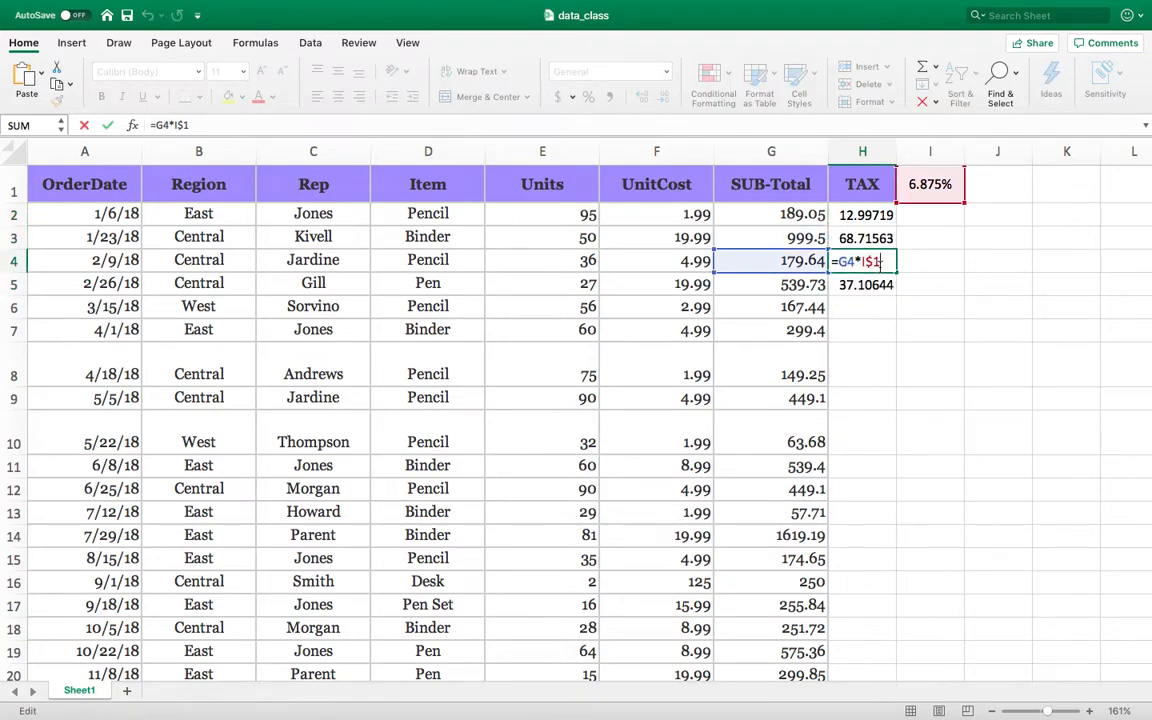
pyautogui.doubleClick(881, 285)
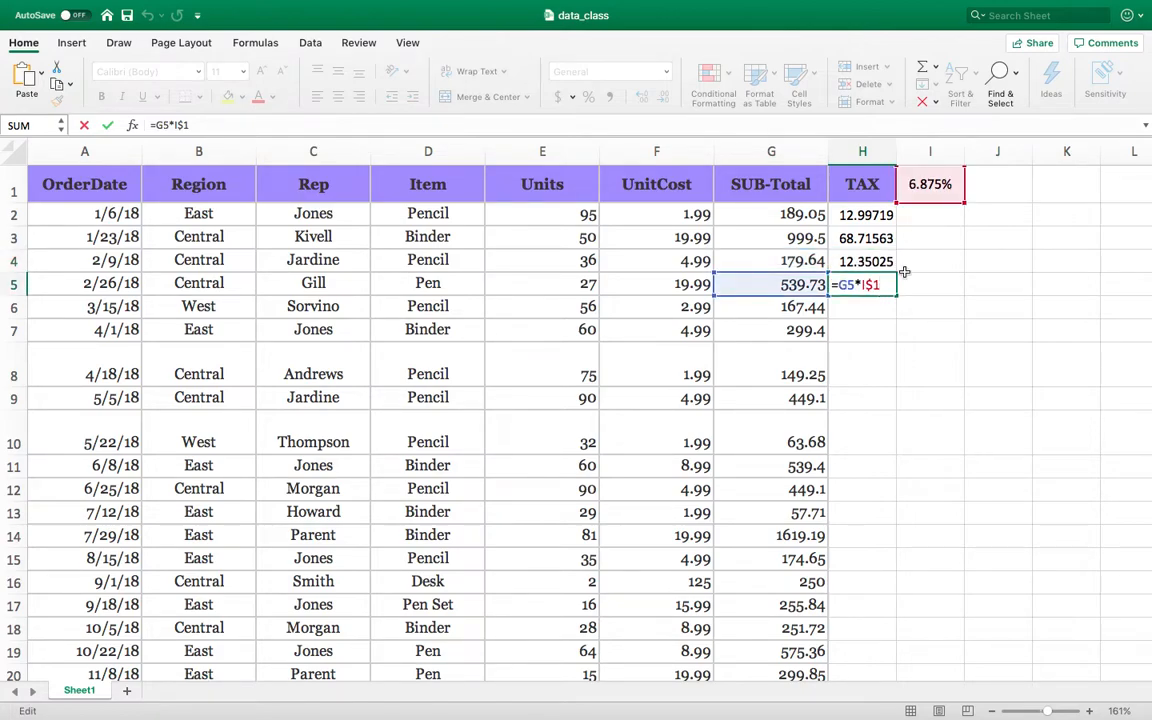
pyautogui.press('Escape')
# Change the tax formula in H2 to the fully absolute =G2*$I$1 and fill it down through H5.
pyautogui.doubleClick(875, 216)
pyautogui.click(858, 216)
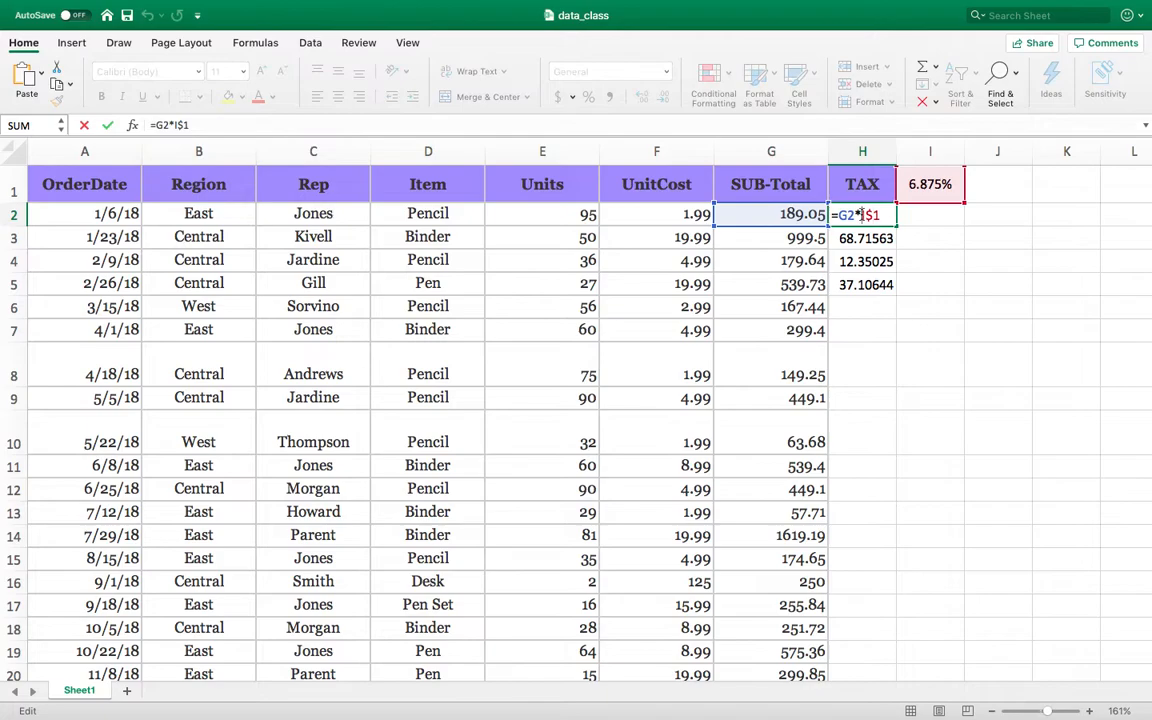
pyautogui.write('$')
pyautogui.press('Return')
pyautogui.click(863, 216)
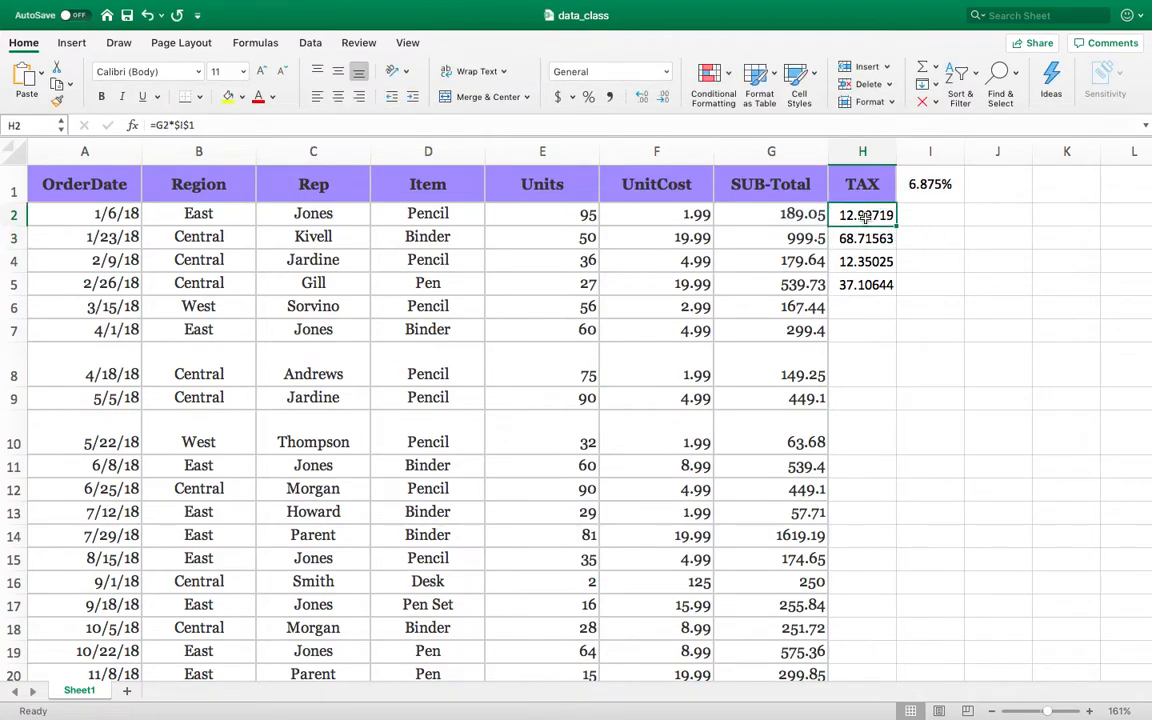
pyautogui.moveTo(897, 227); pyautogui.dragTo(900, 290)
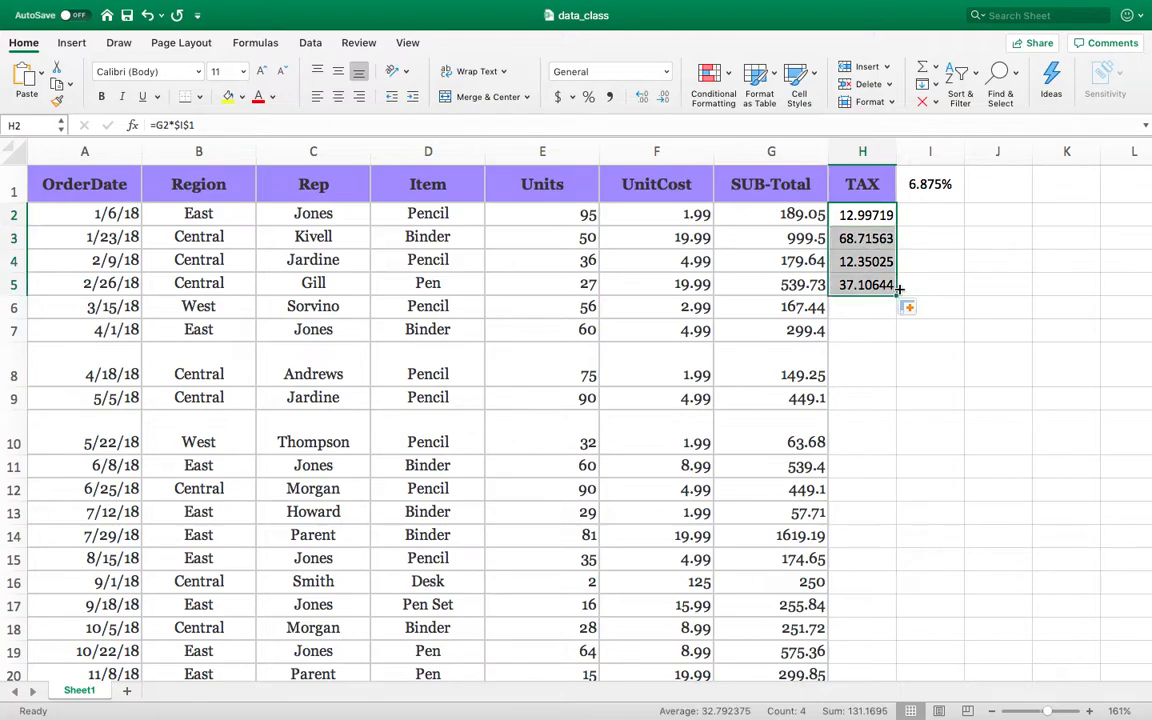
# Examine the fully absolute tax-rate reference in the H2 formula without changing it.
pyautogui.doubleClick(859, 214)
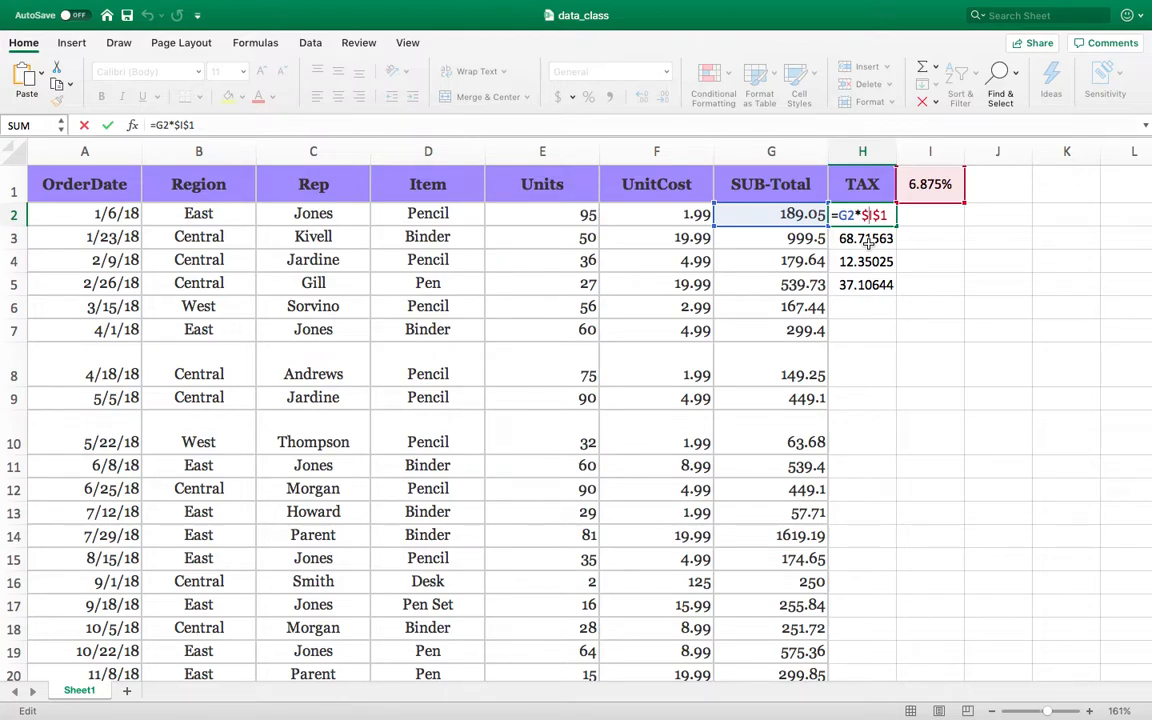
pyautogui.hotkey('ctrl', 'Return')
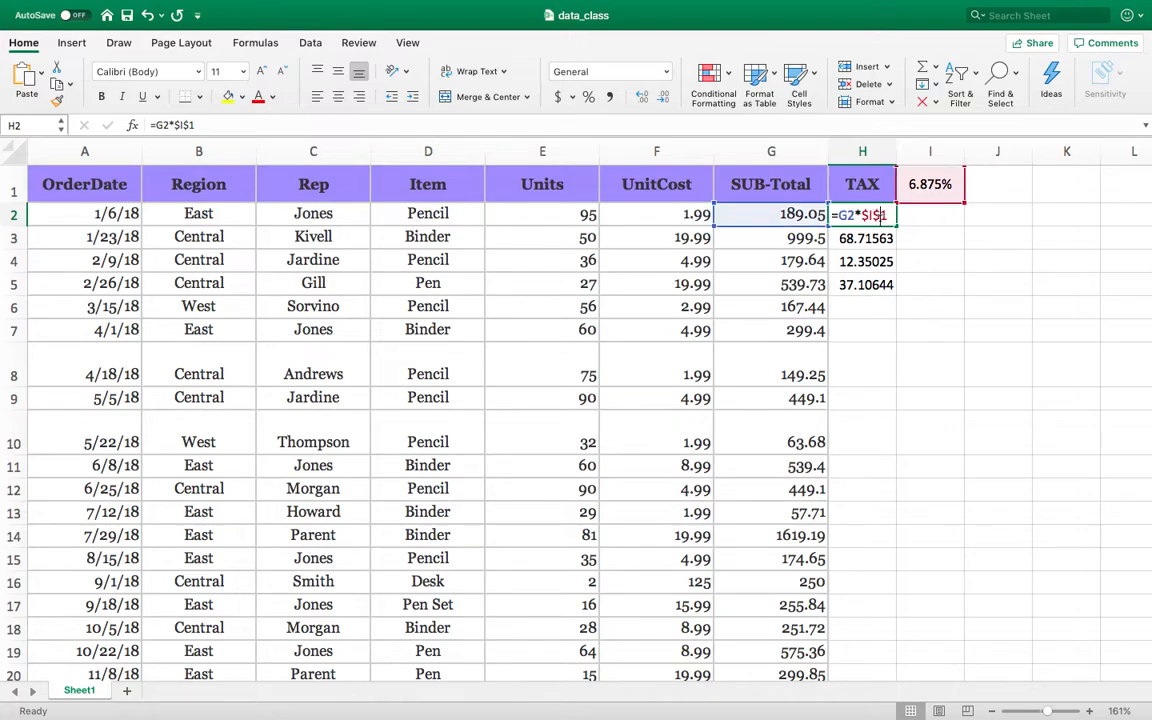
pyautogui.doubleClick(885, 216)
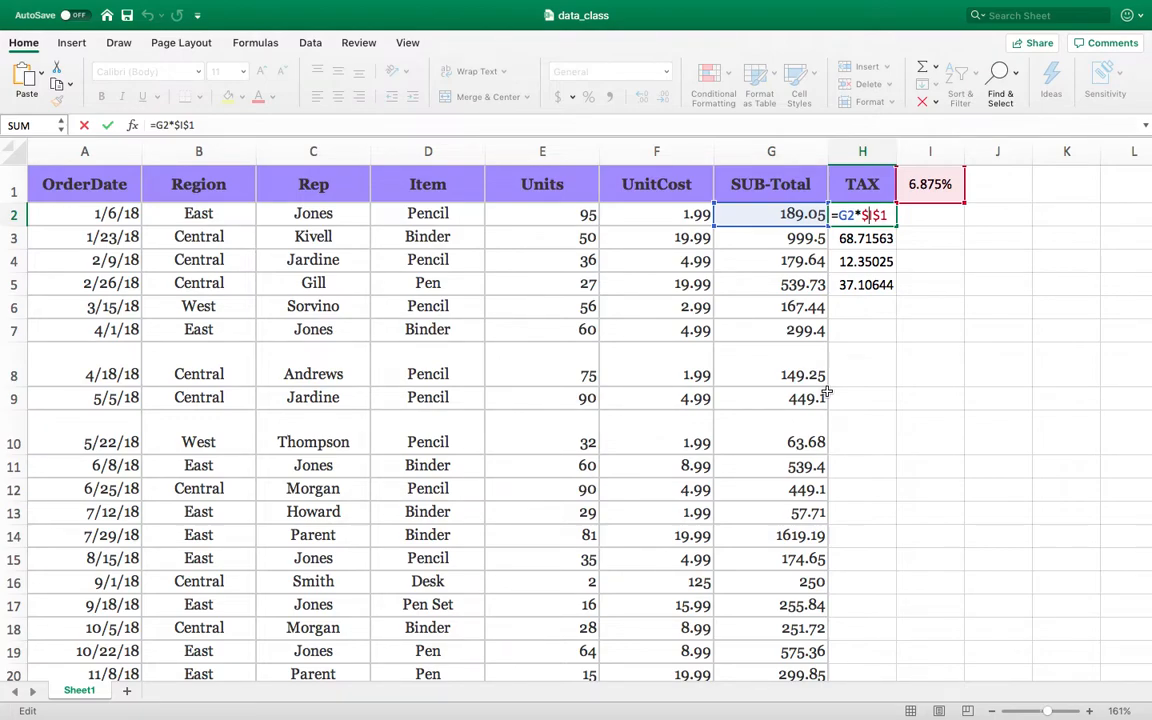
pyautogui.press('BackSpace')
pyautogui.press('Escape')
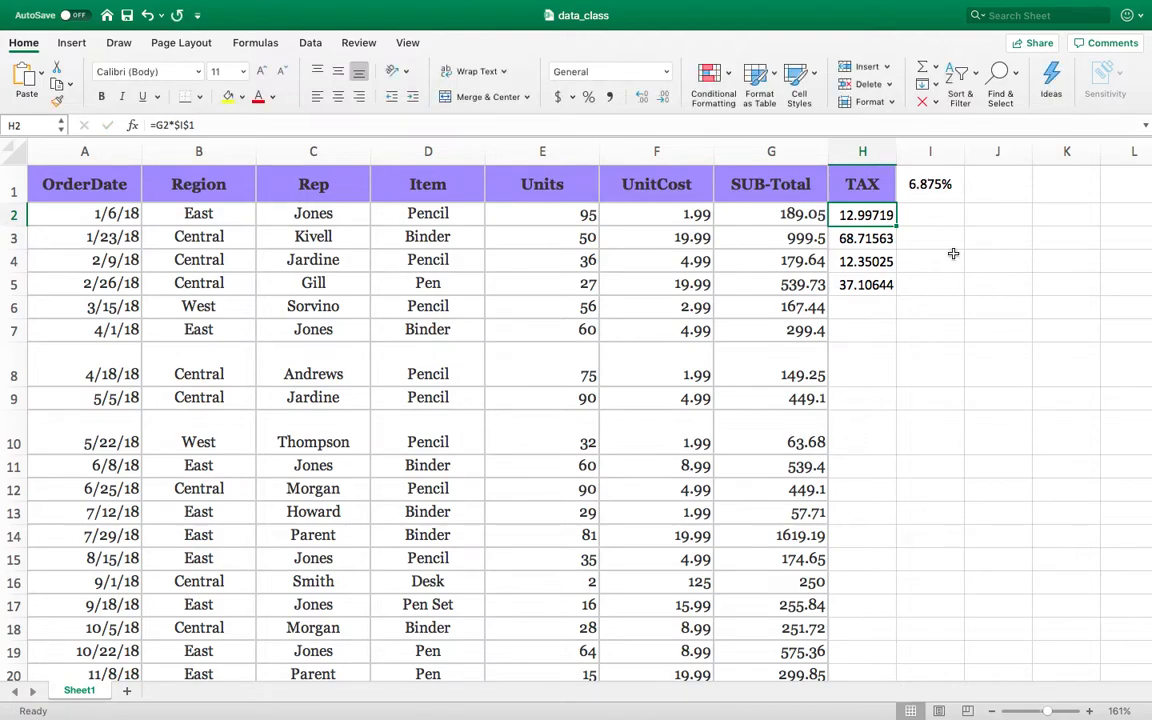
# Copy the H2 formula across into I2 and inspect its tax-rate reference.
pyautogui.moveTo(900, 224); pyautogui.dragTo(933, 223)
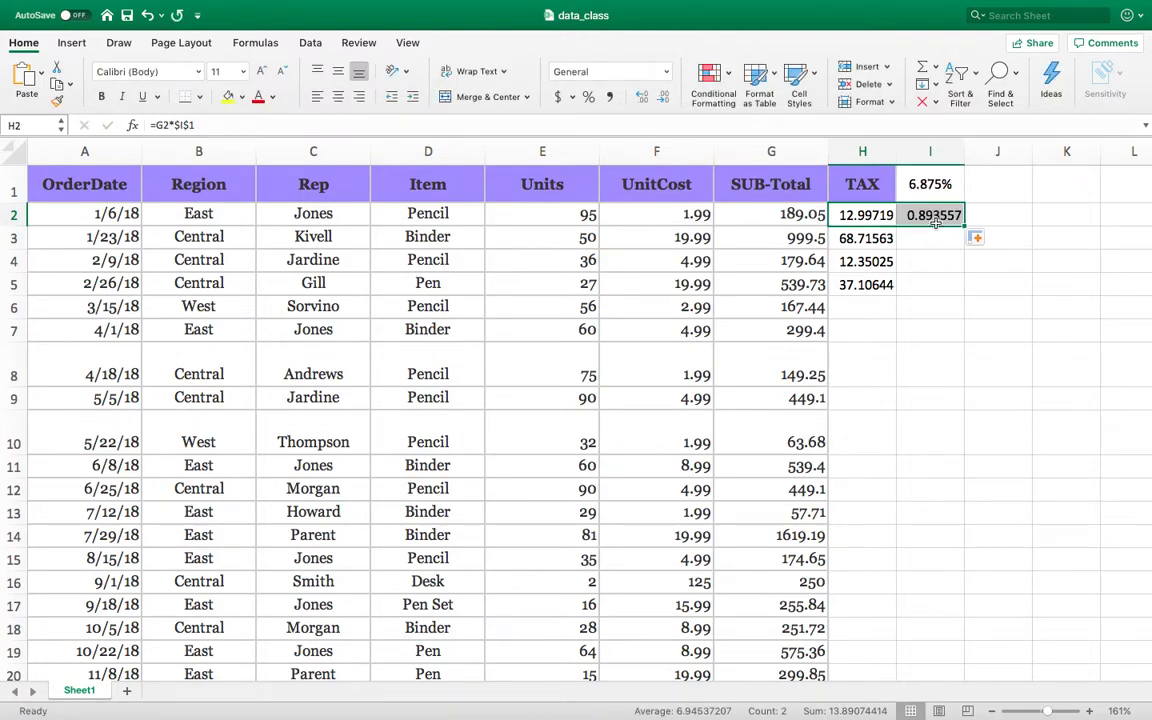
pyautogui.press('Return')
pyautogui.click(932, 216)
pyautogui.doubleClick(932, 216)
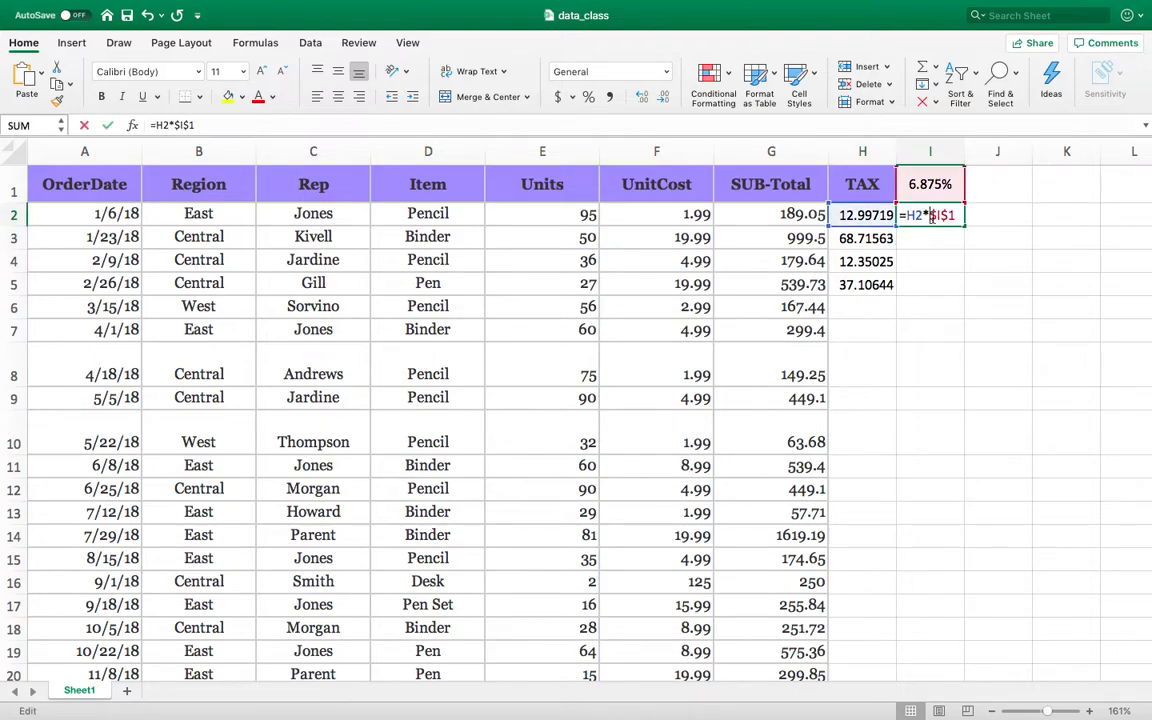
pyautogui.press('Escape')
# Change the tax formula in H2 to =G2*I$1 so only the row is locked.
pyautogui.doubleClick(862, 215)
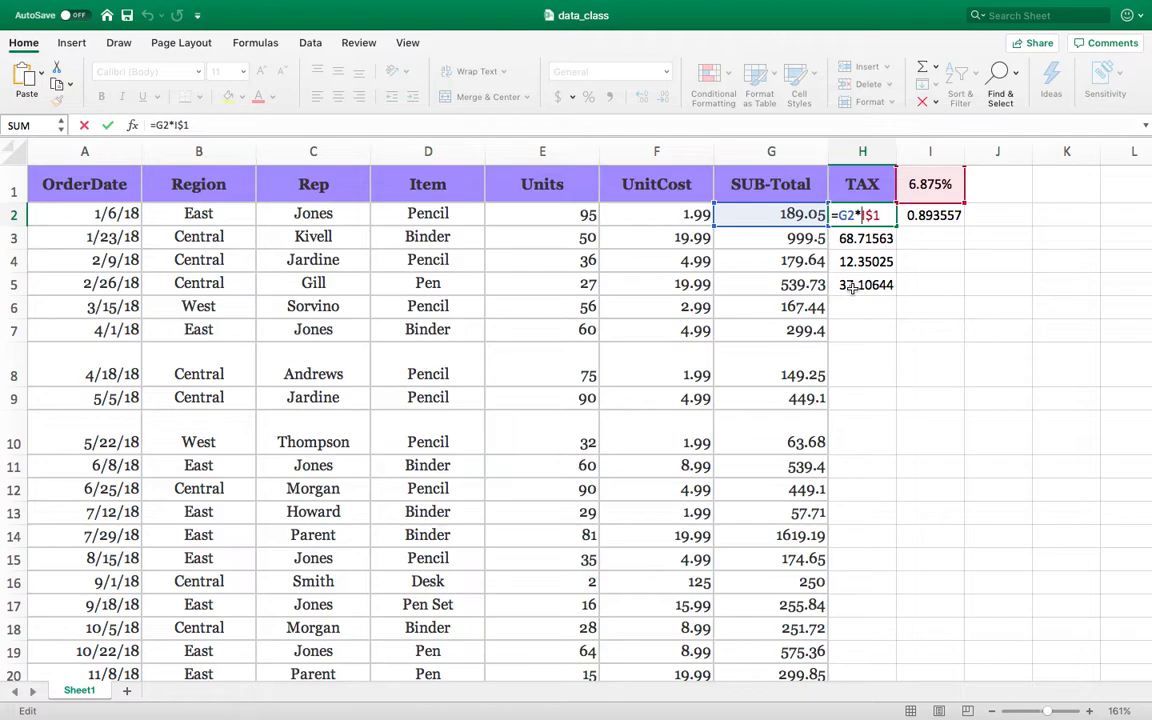
pyautogui.press('Return')
pyautogui.click(874, 214)
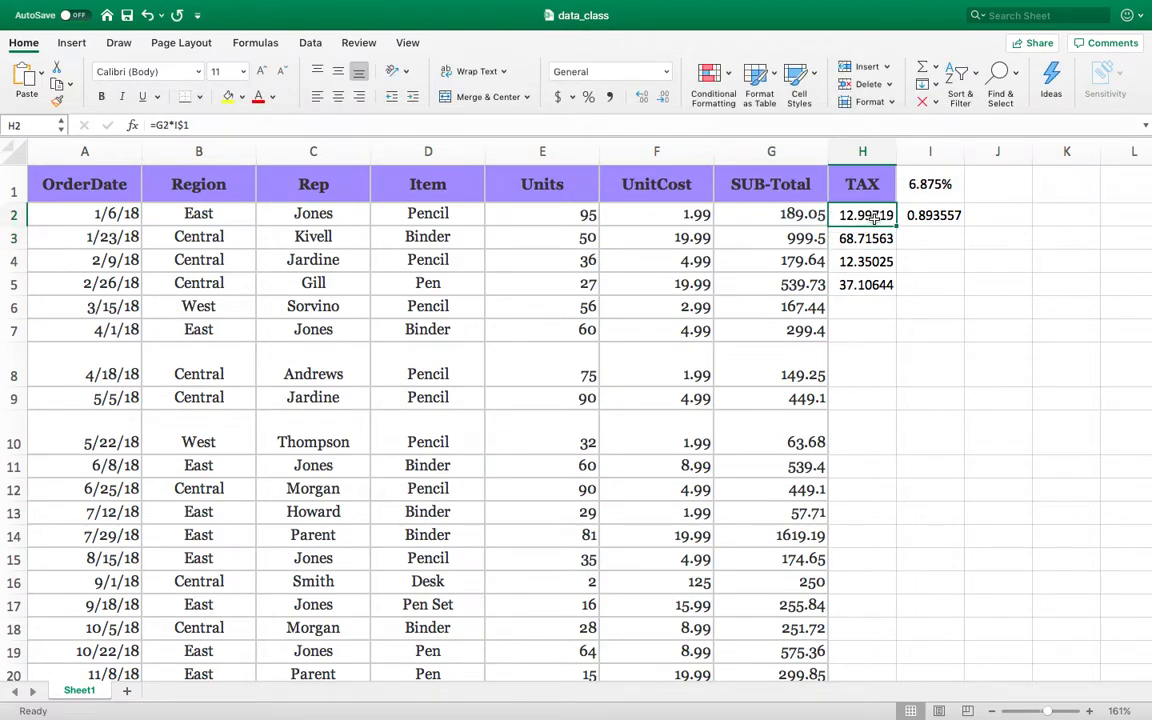
# Copy the H2 formula across to I2 and down to I3 to inspect its rate reference, and clear both test cells.
pyautogui.moveTo(897, 227); pyautogui.dragTo(940, 220)
pyautogui.doubleClick(942, 218)
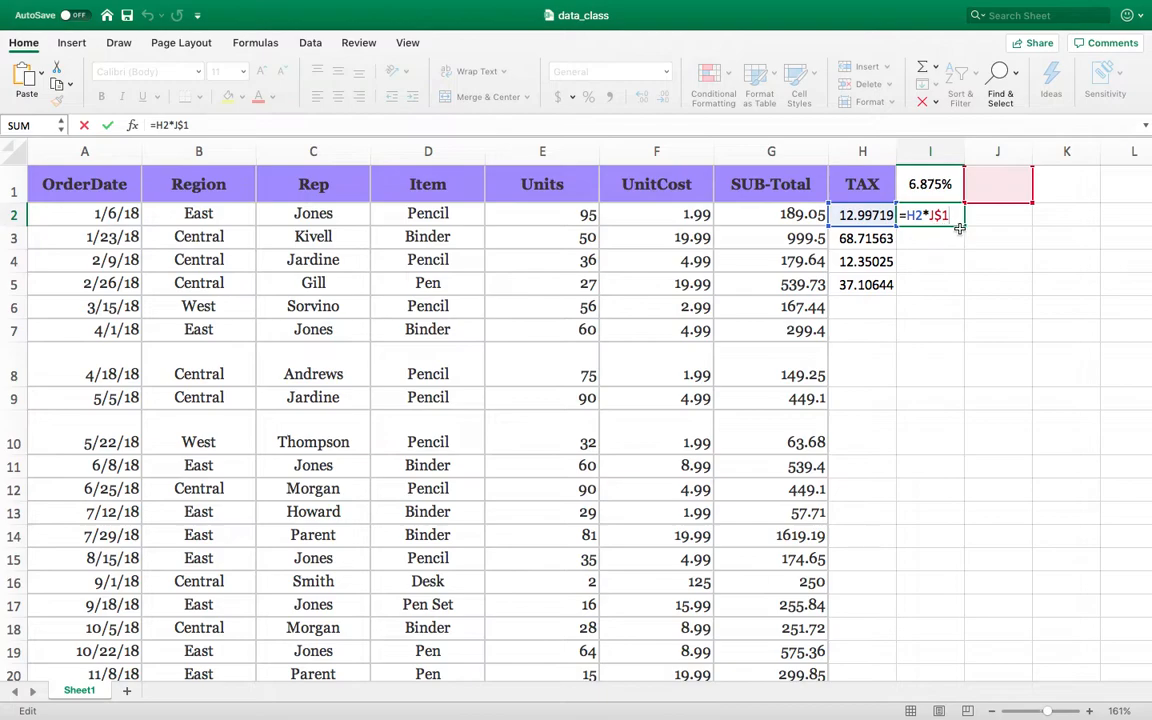
pyautogui.click(965, 228)
pyautogui.moveTo(965, 218); pyautogui.dragTo(941, 239)
pyautogui.doubleClick(941, 239)
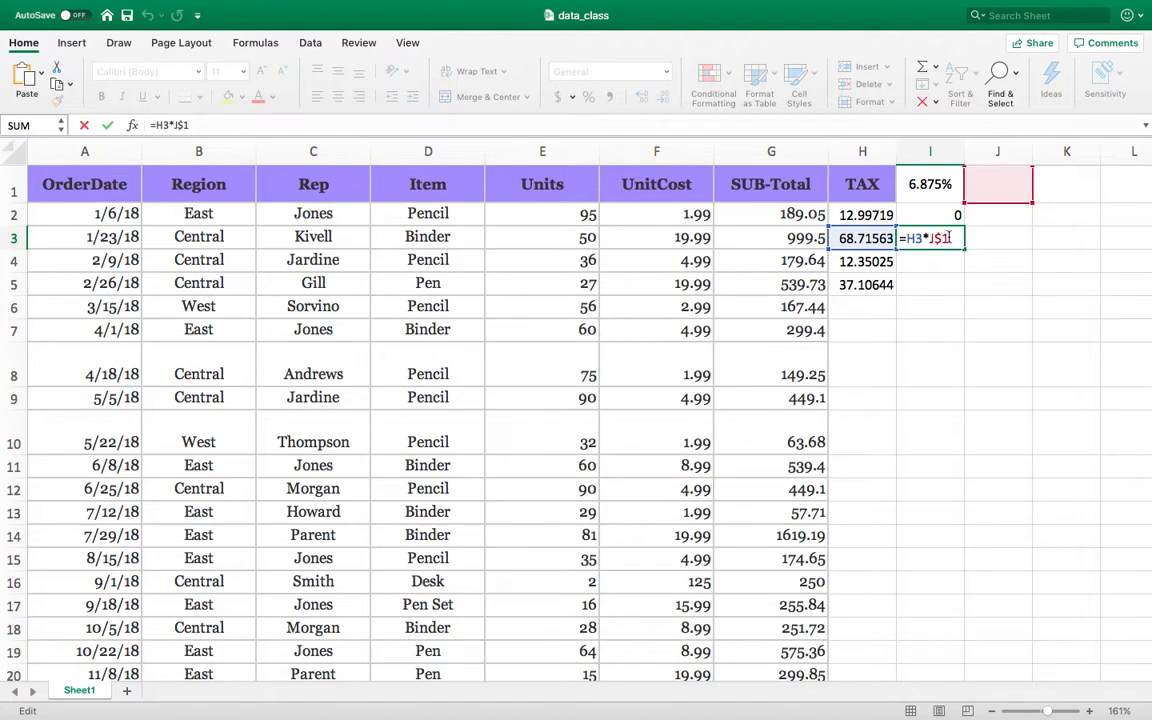
pyautogui.press('Escape')
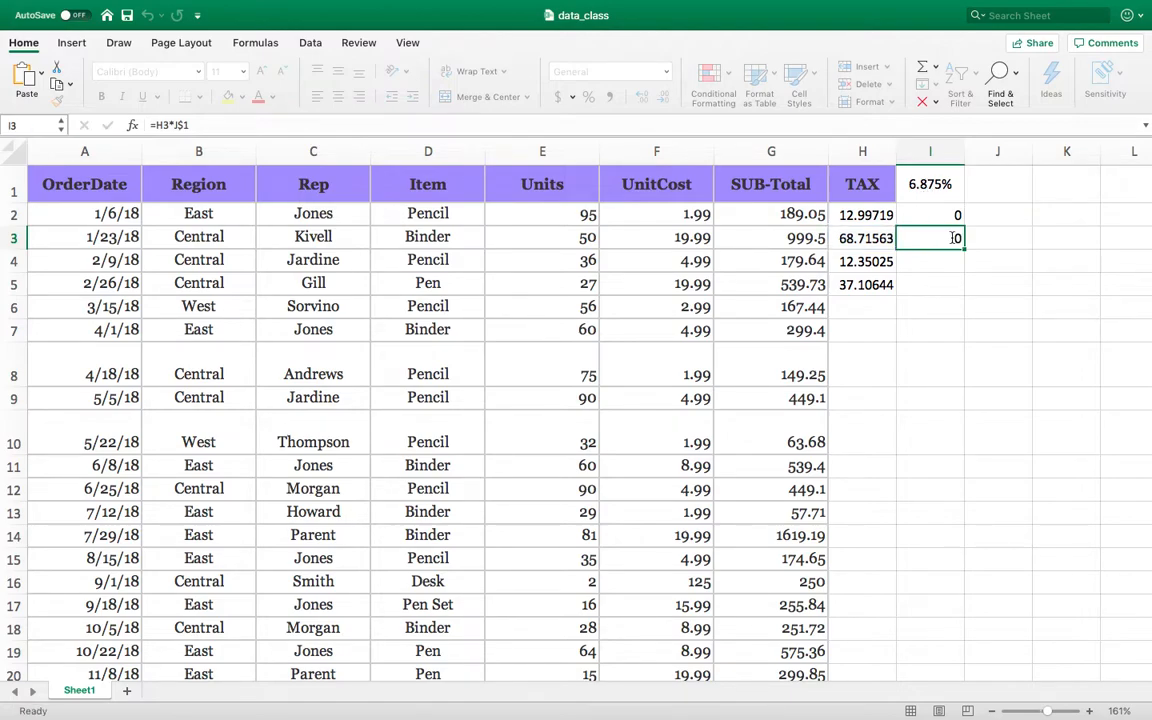
pyautogui.keyDown('shift'); pyautogui.click(949, 217); pyautogui.keyUp('shift')
pyautogui.press('Delete')
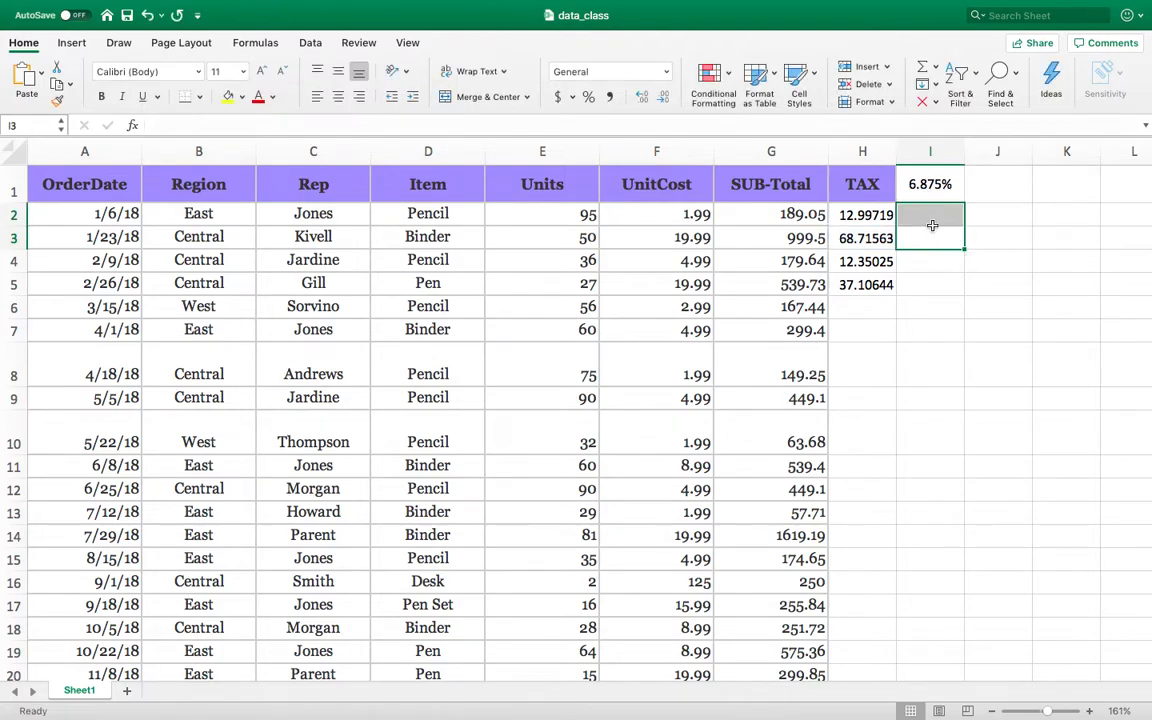
# Fill the tax formula =G2*I$1 from H2 down the TAX column through the last order row.
pyautogui.click(866, 215)
pyautogui.doubleClick(866, 215)
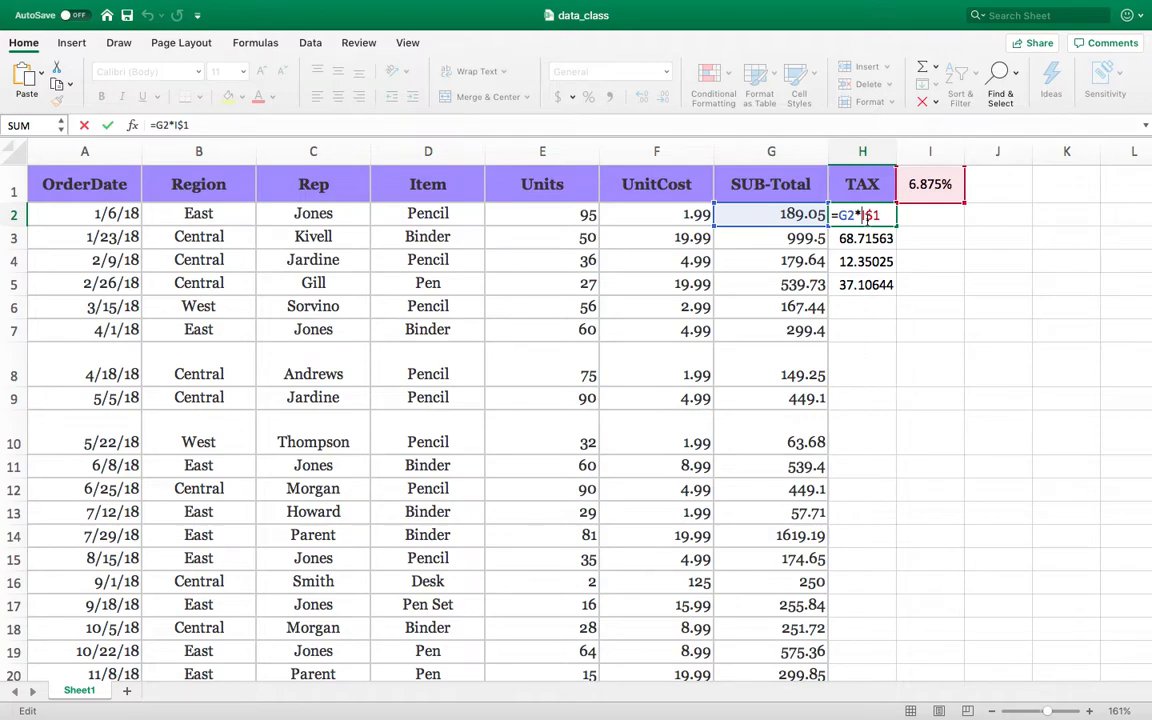
pyautogui.write('$')
pyautogui.press('Return')
pyautogui.moveTo(897, 226); pyautogui.dragTo(884, 612)
pyautogui.scroll(10, 975, 555)
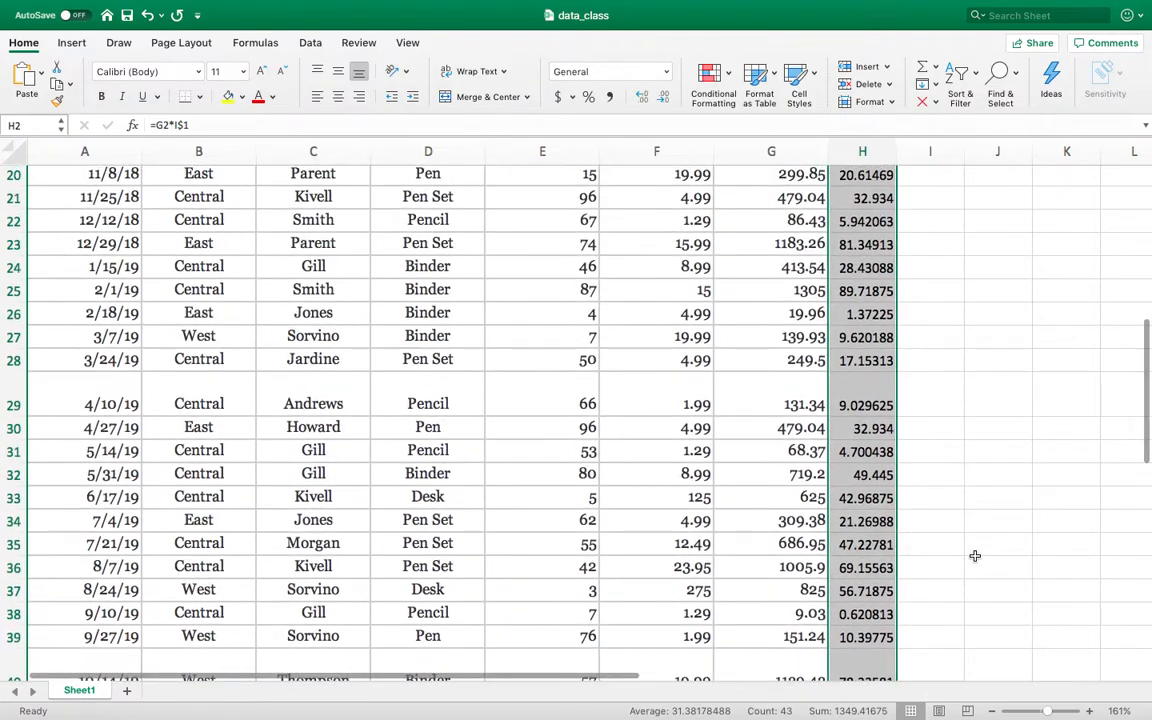
pyautogui.scroll(3, 975, 555)
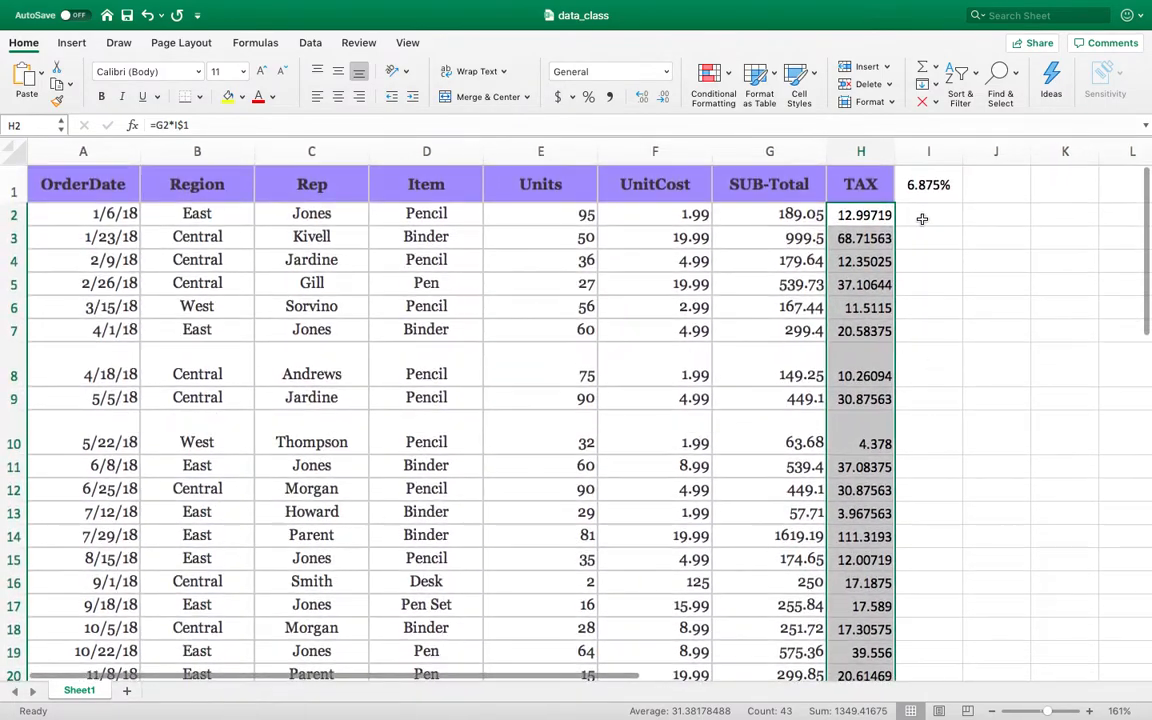
pyautogui.click(928, 512)
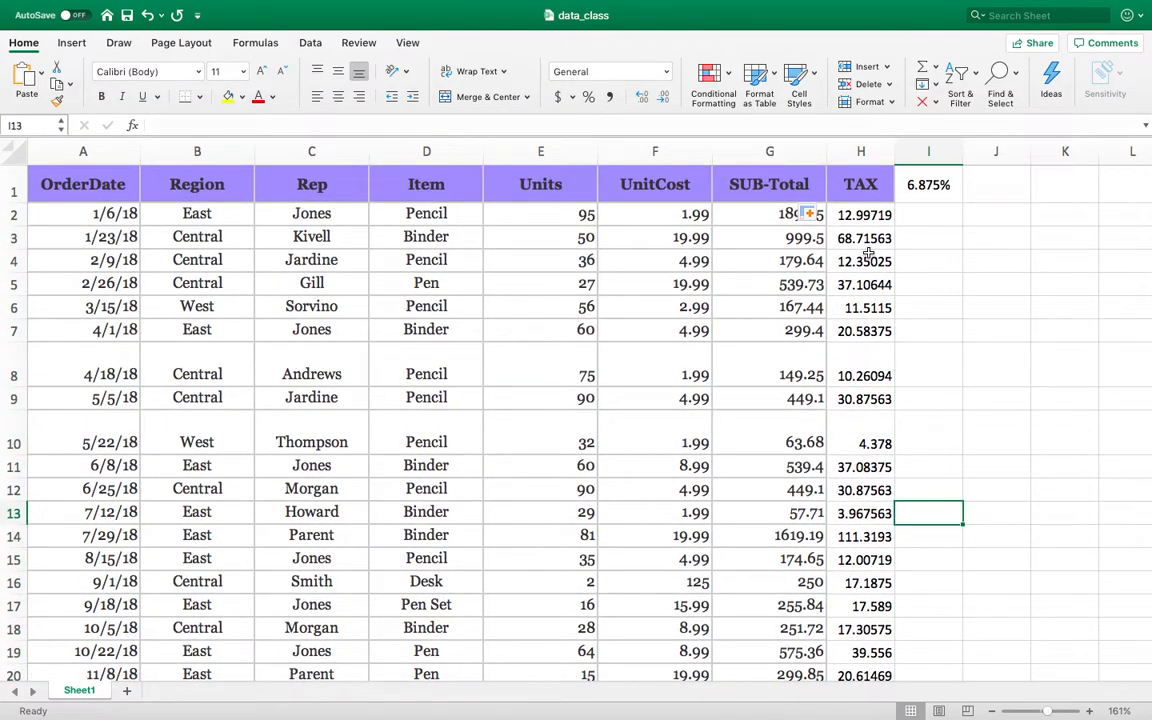
# Check the locked tax-rate reference in the TAX formulas in H11, H2 and H3.
pyautogui.doubleClick(879, 466)
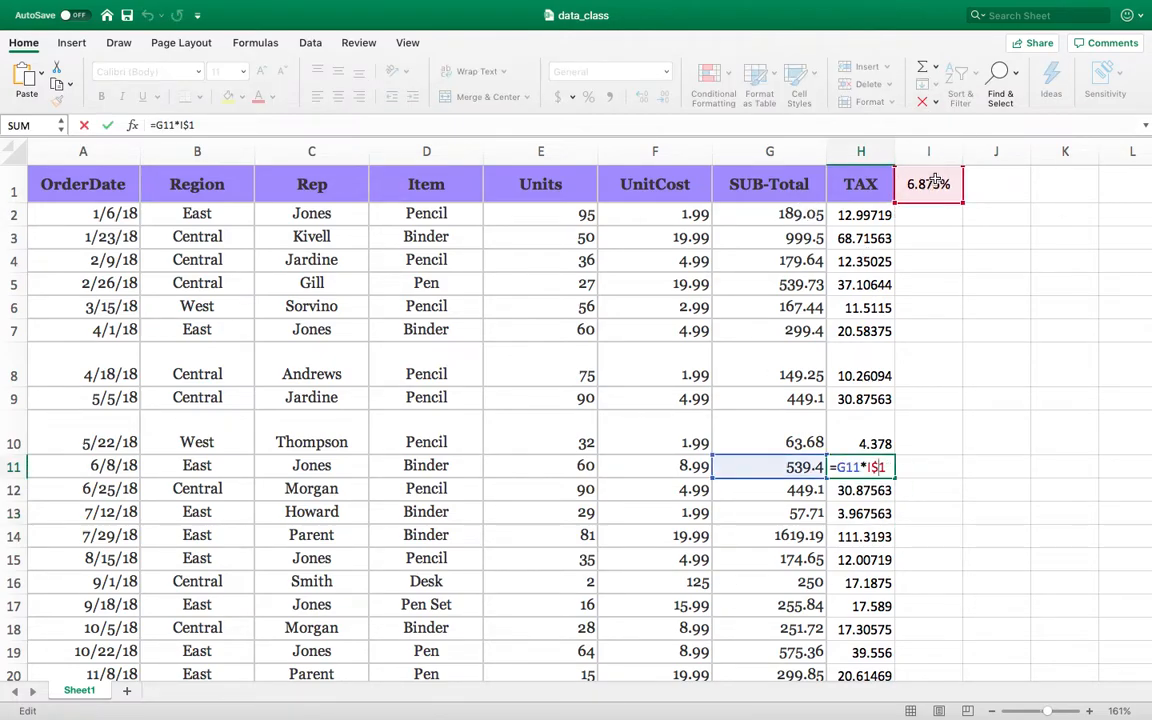
pyautogui.hotkey('ctrl', 'Return')
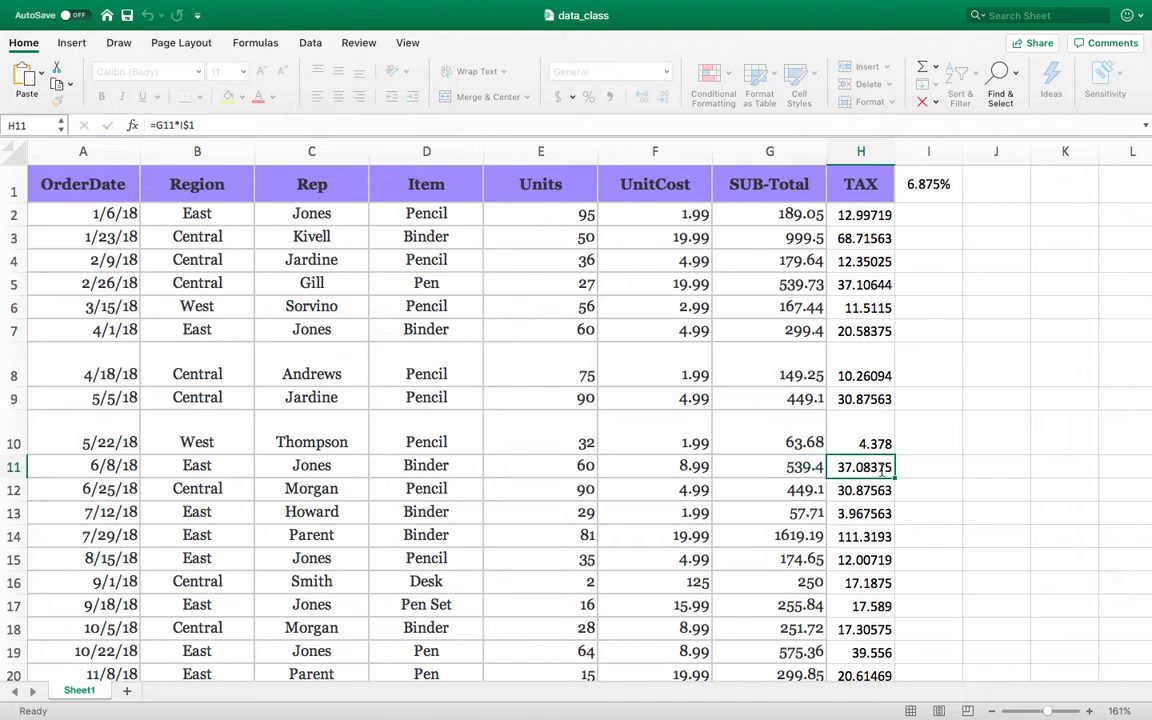
pyautogui.doubleClick(871, 215)
pyautogui.press('Escape')
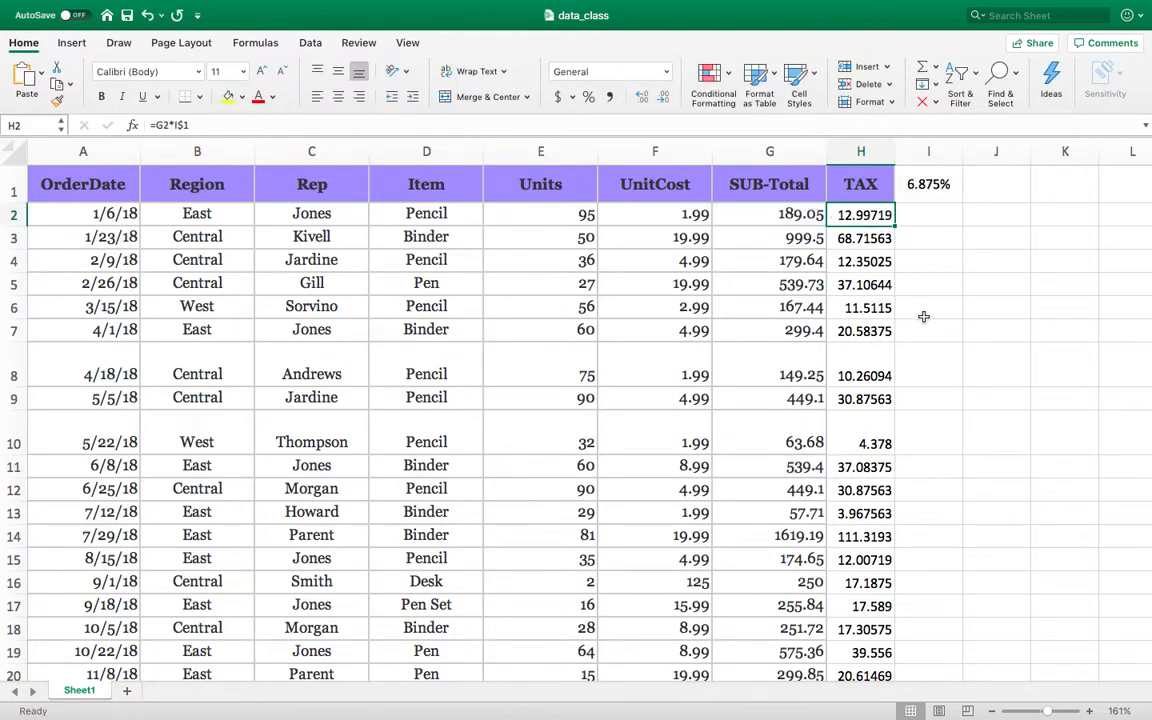
pyautogui.click(879, 241)
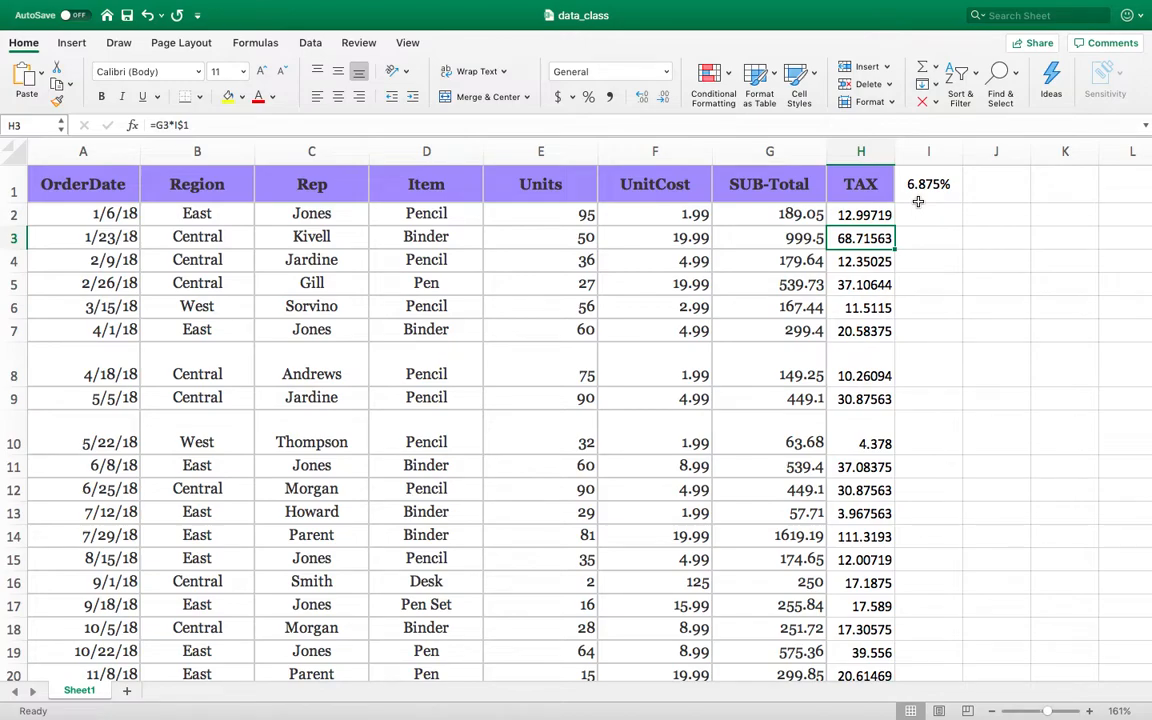
pyautogui.click(931, 192)
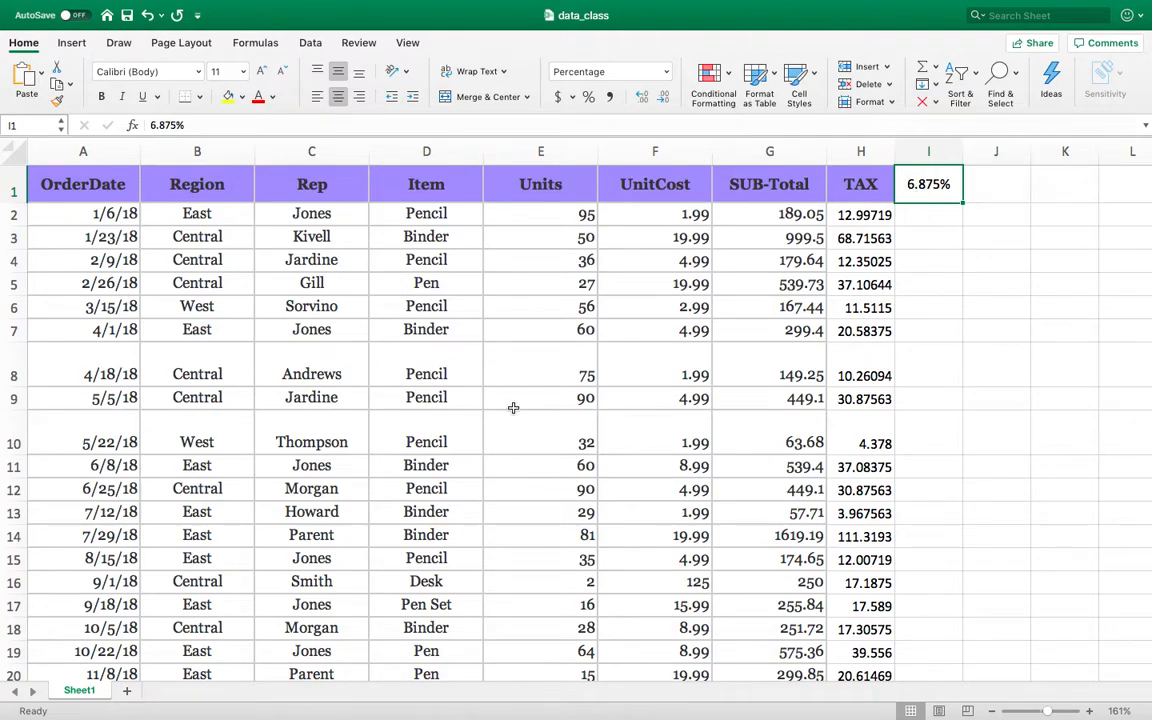
pyautogui.rightClick(928, 153)
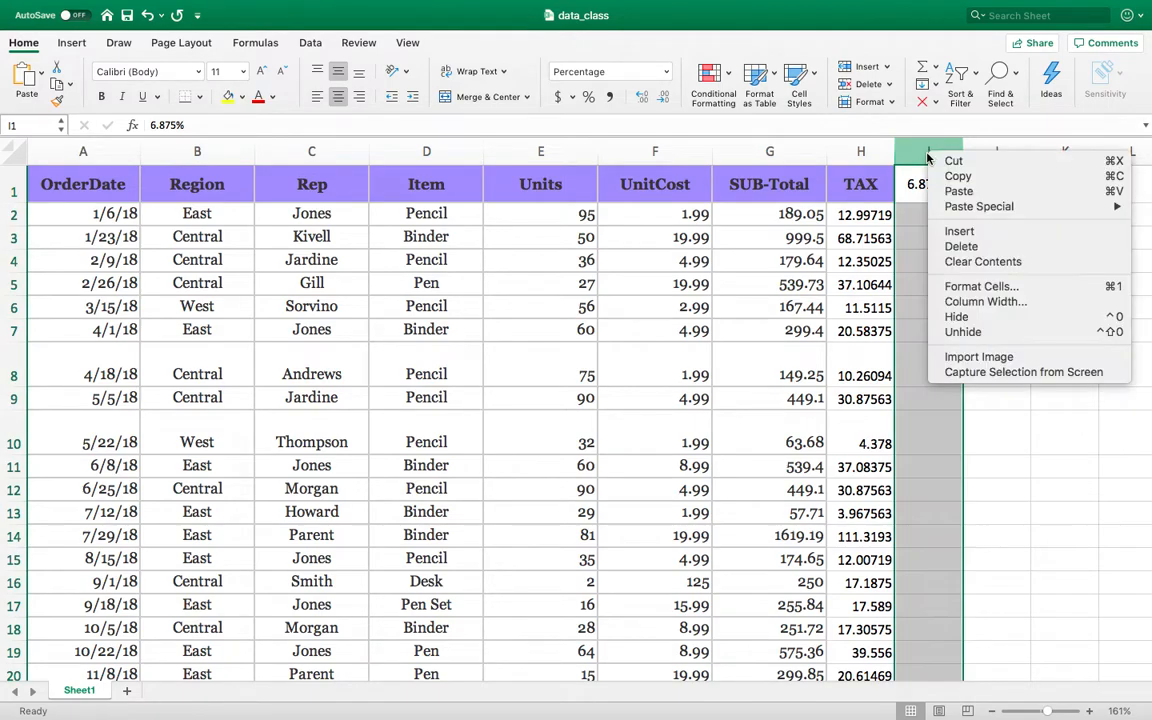
pyautogui.click(826, 306)
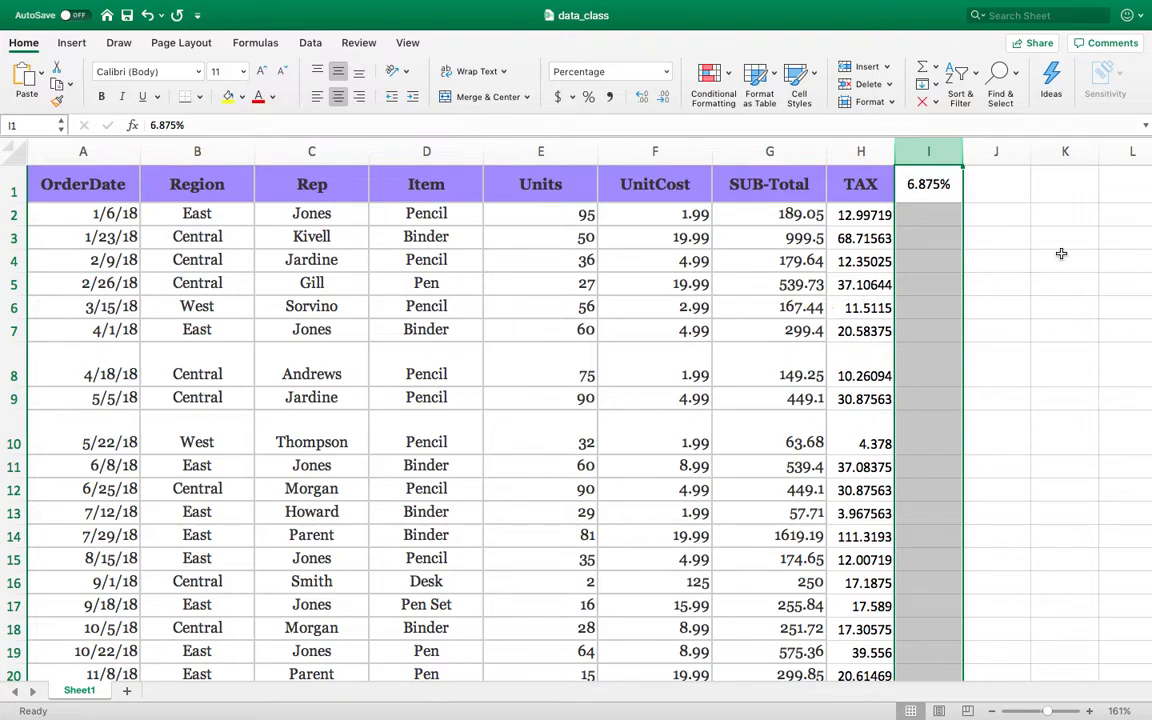
pyautogui.click(943, 190)
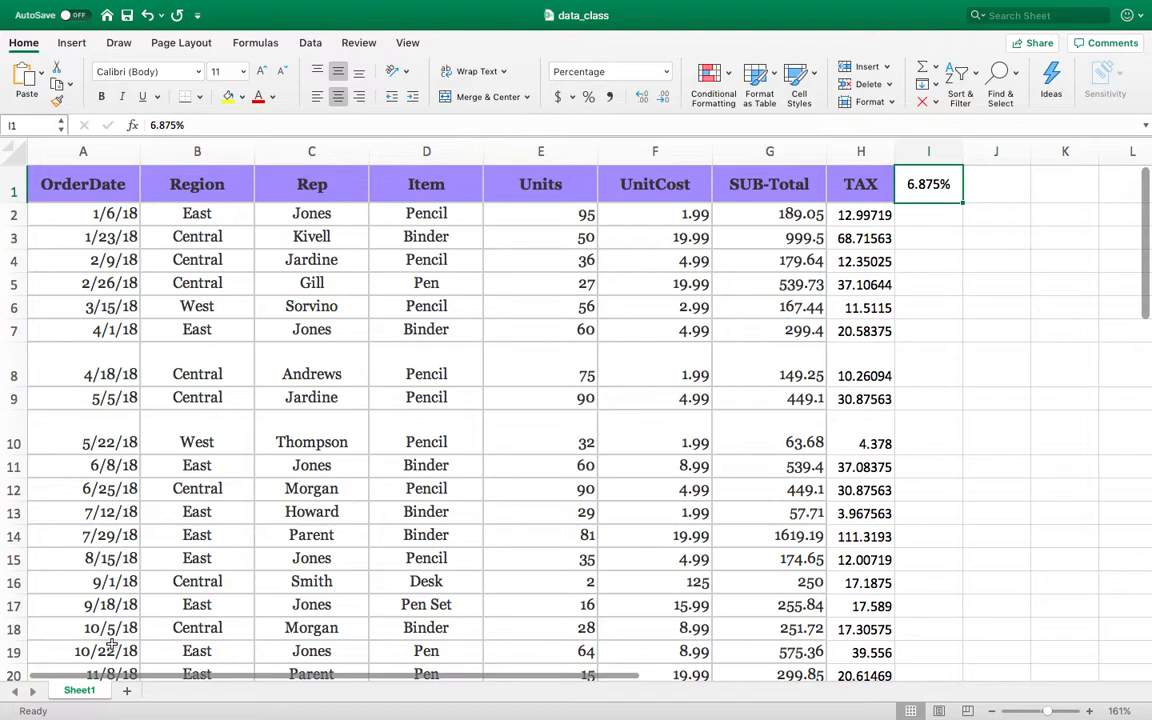
# Add a new worksheet to the workbook and name it TAX.
pyautogui.click(126, 695)
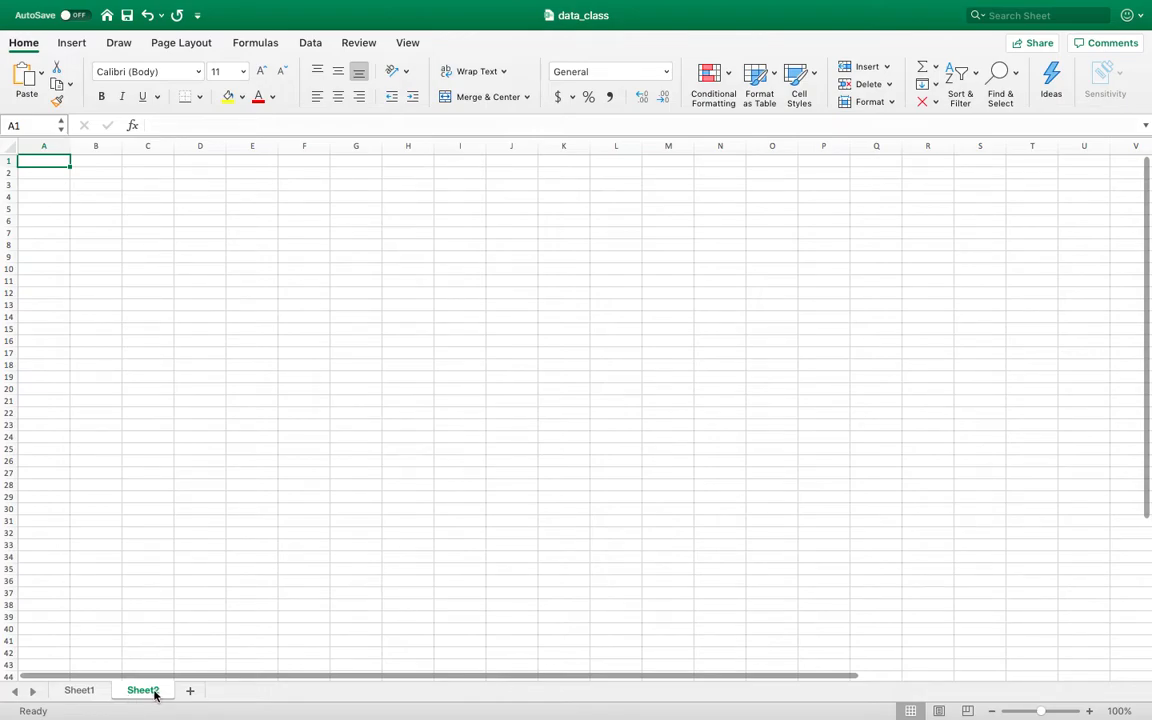
pyautogui.doubleClick(154, 694)
pyautogui.write('TAX')
pyautogui.press('Return')
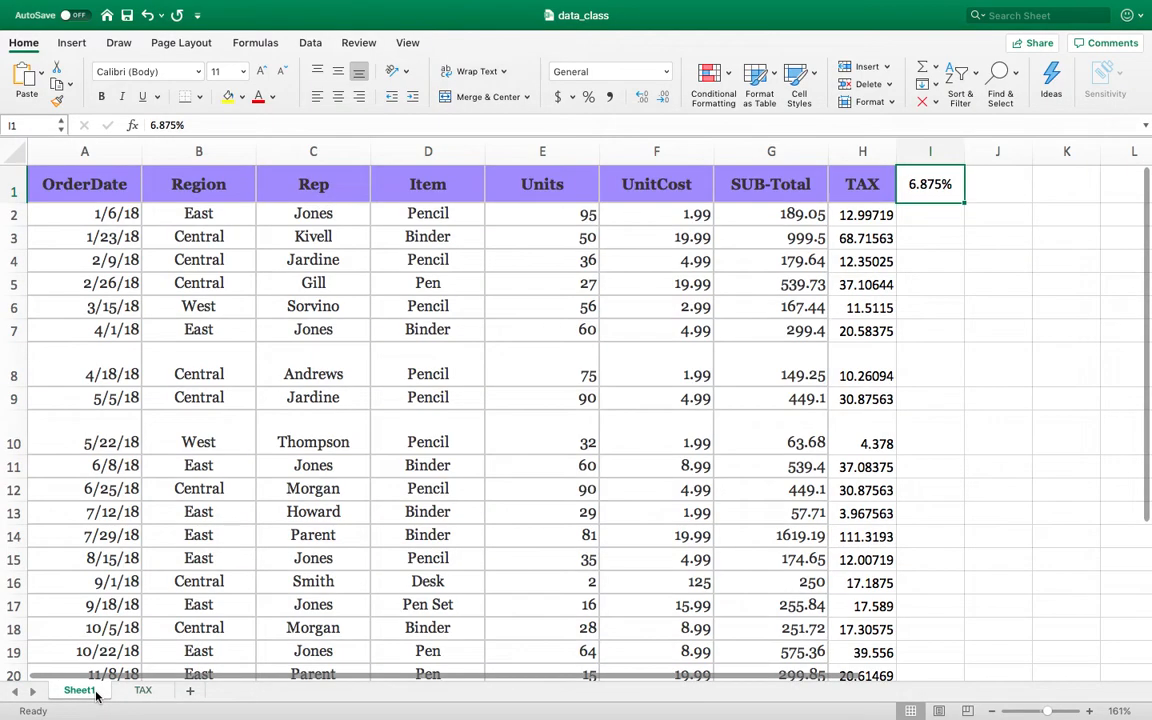
# Rename the order data worksheet from Sheet1 to Sales.
pyautogui.click(97, 692)
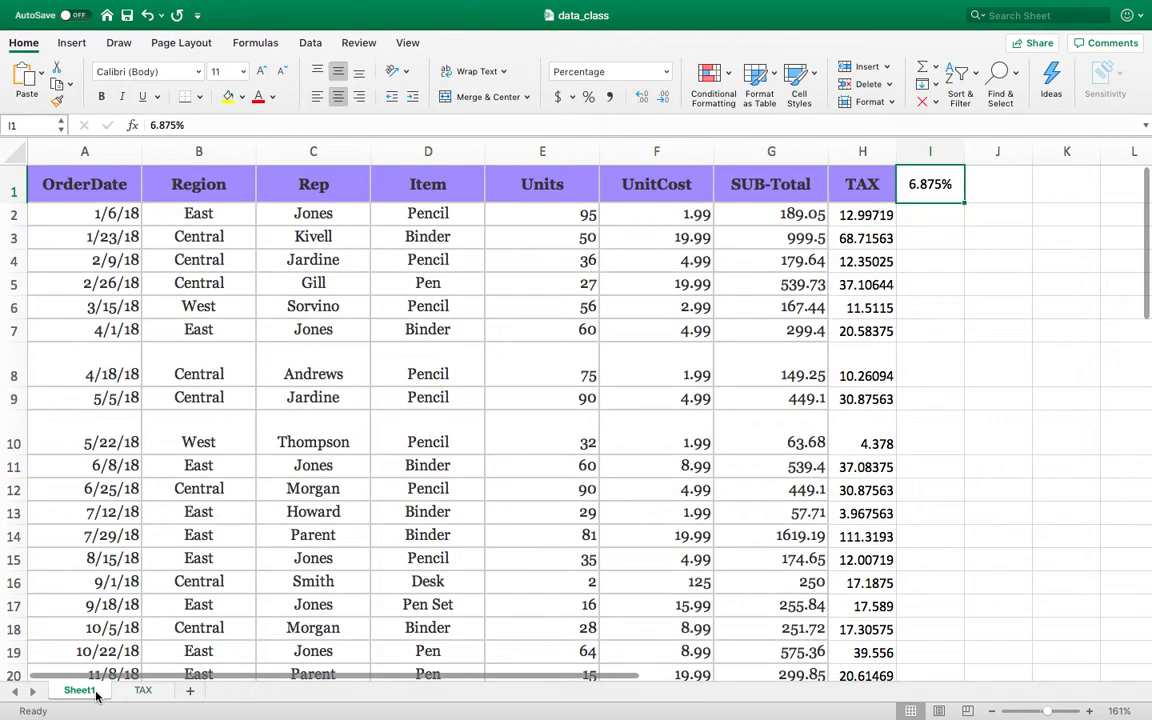
pyautogui.rightClick(97, 692)
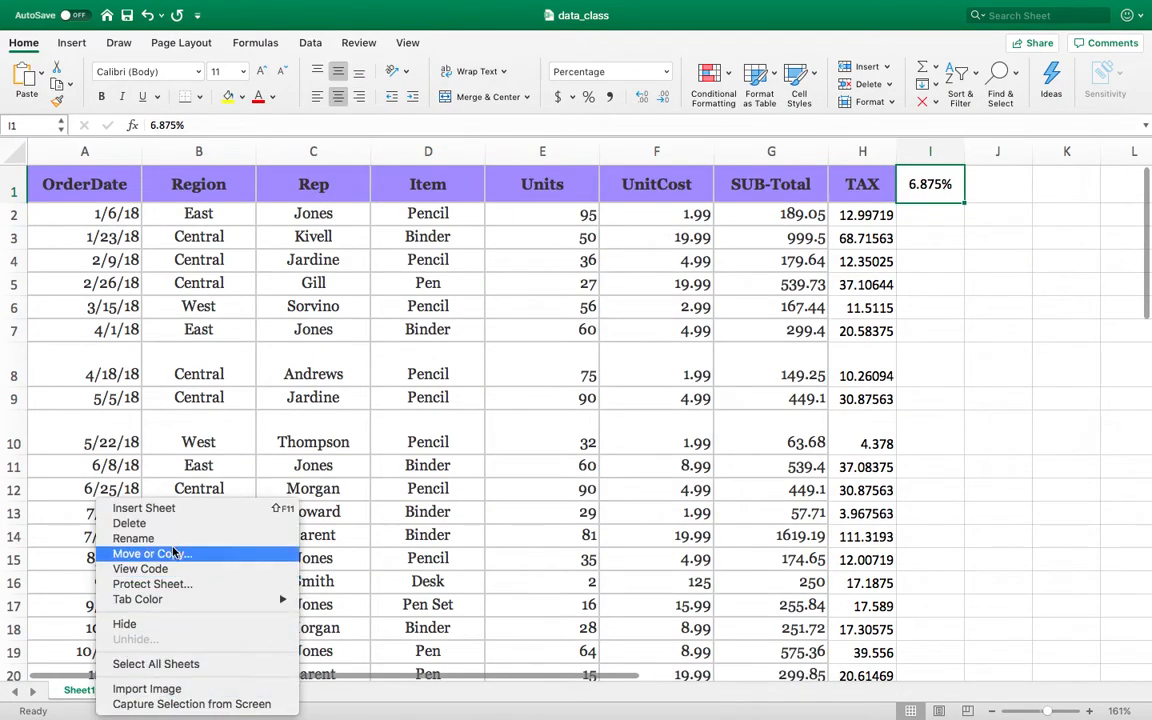
pyautogui.click(140, 538)
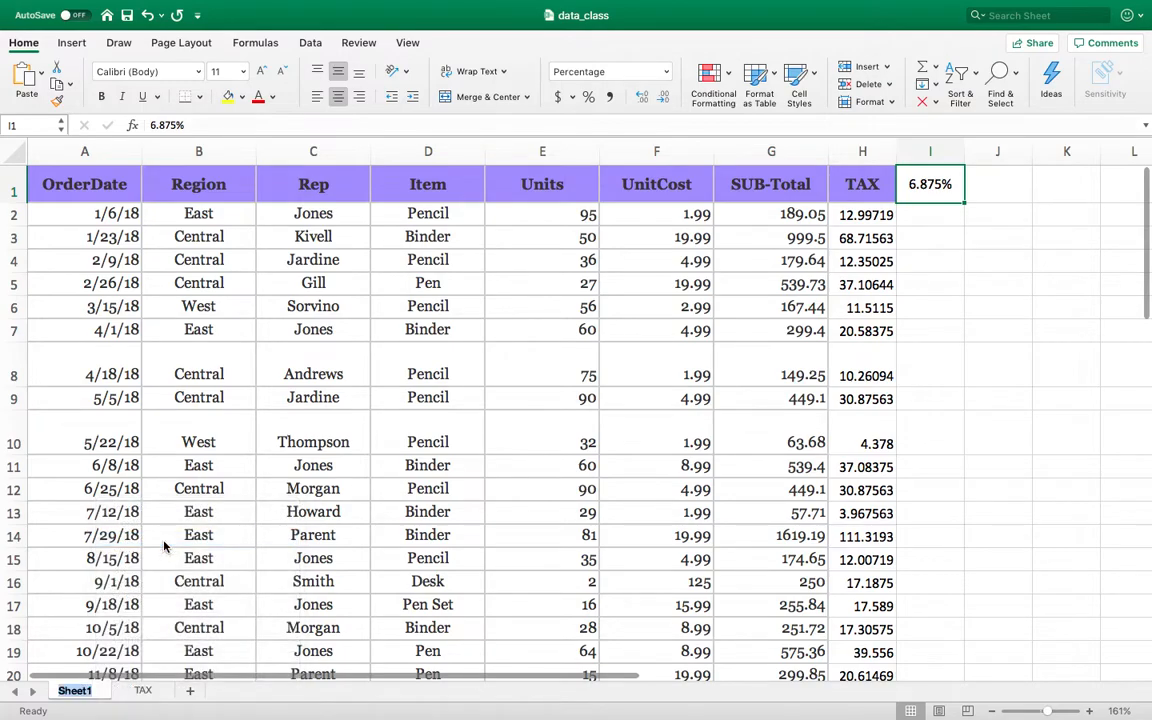
pyautogui.write('Sales')
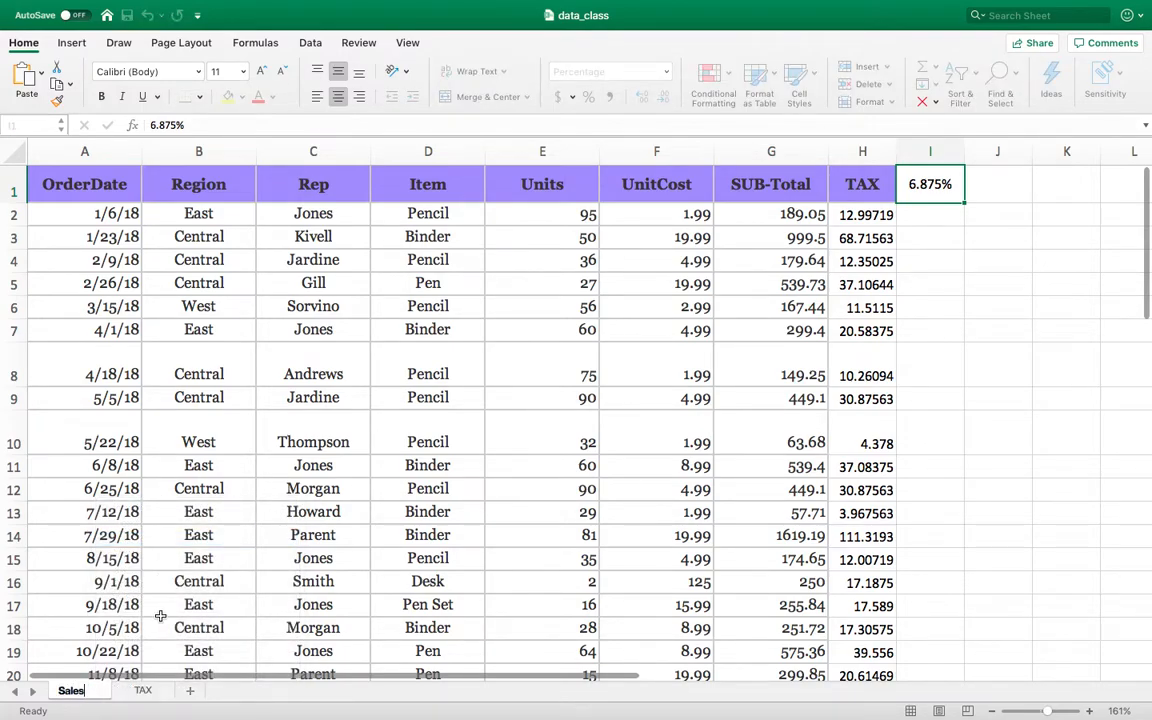
pyautogui.press('Return')
# On the TAX sheet, enter the label NJ TAX in A1 and the rate 6.875% in B1.
pyautogui.click(142, 692)
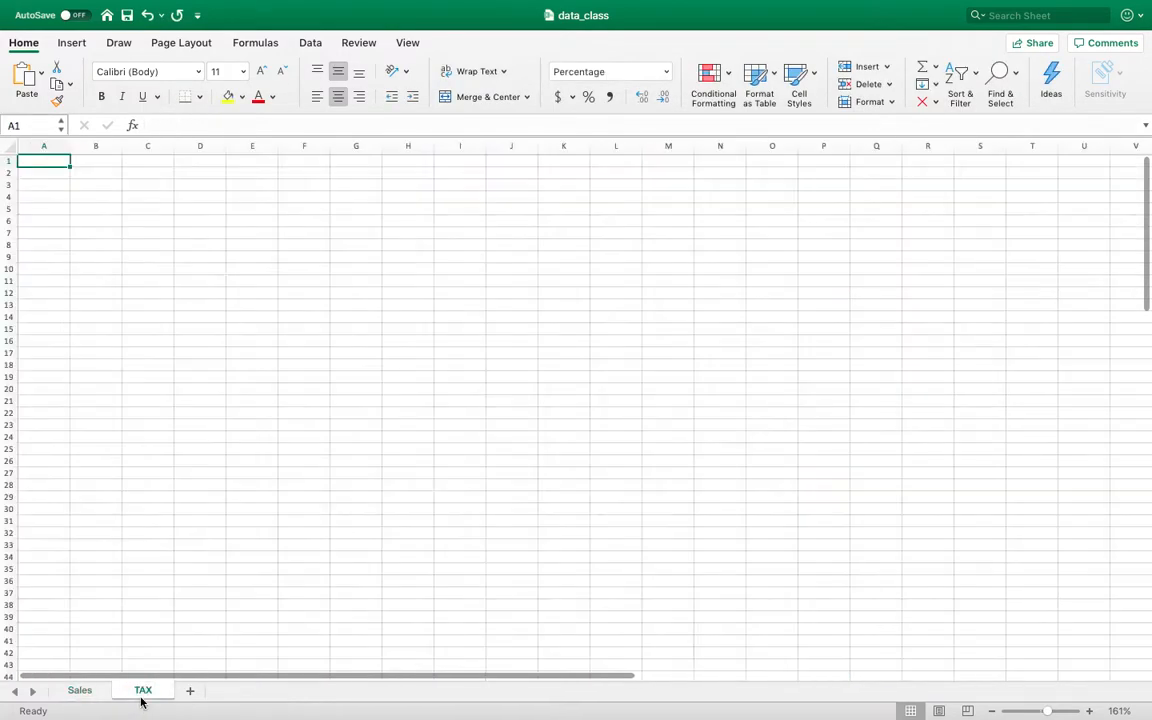
pyautogui.write('NJ')
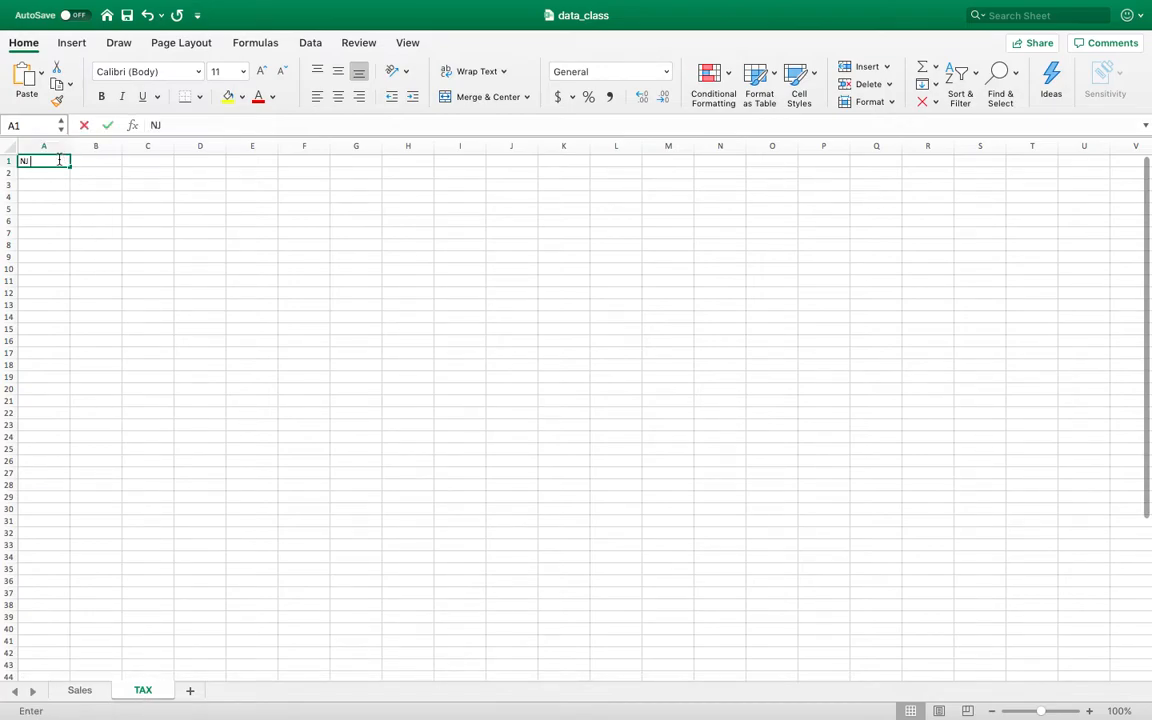
pyautogui.write(' TAX')
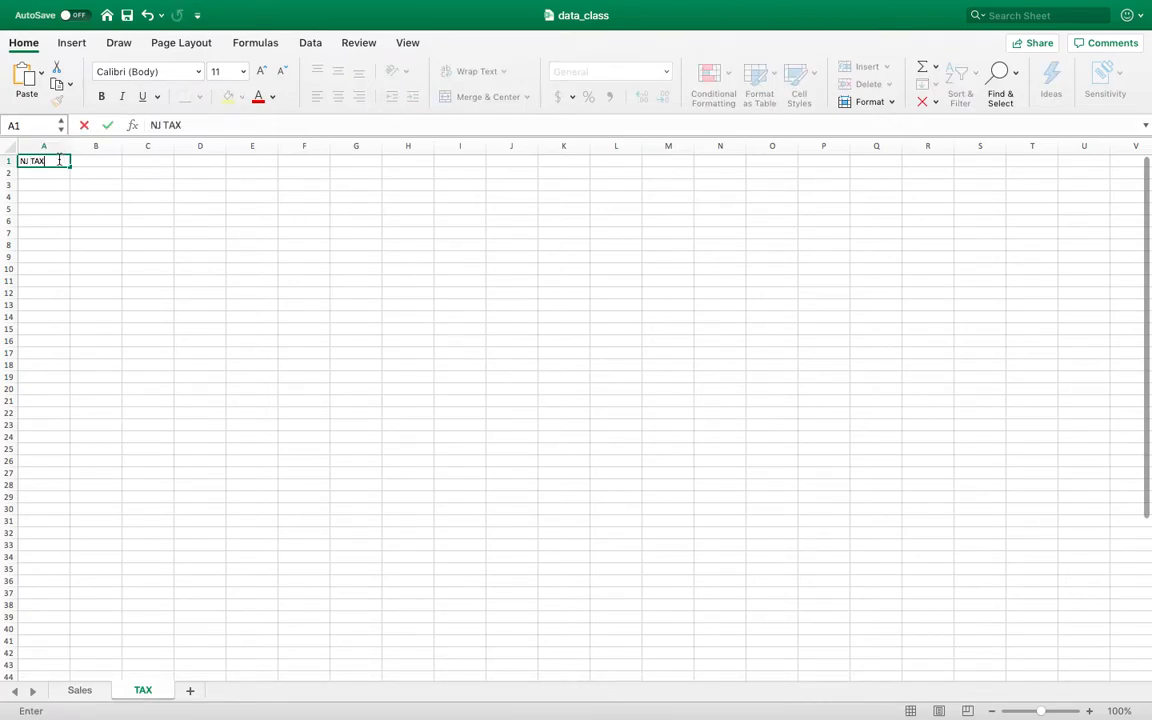
pyautogui.press('Tab')
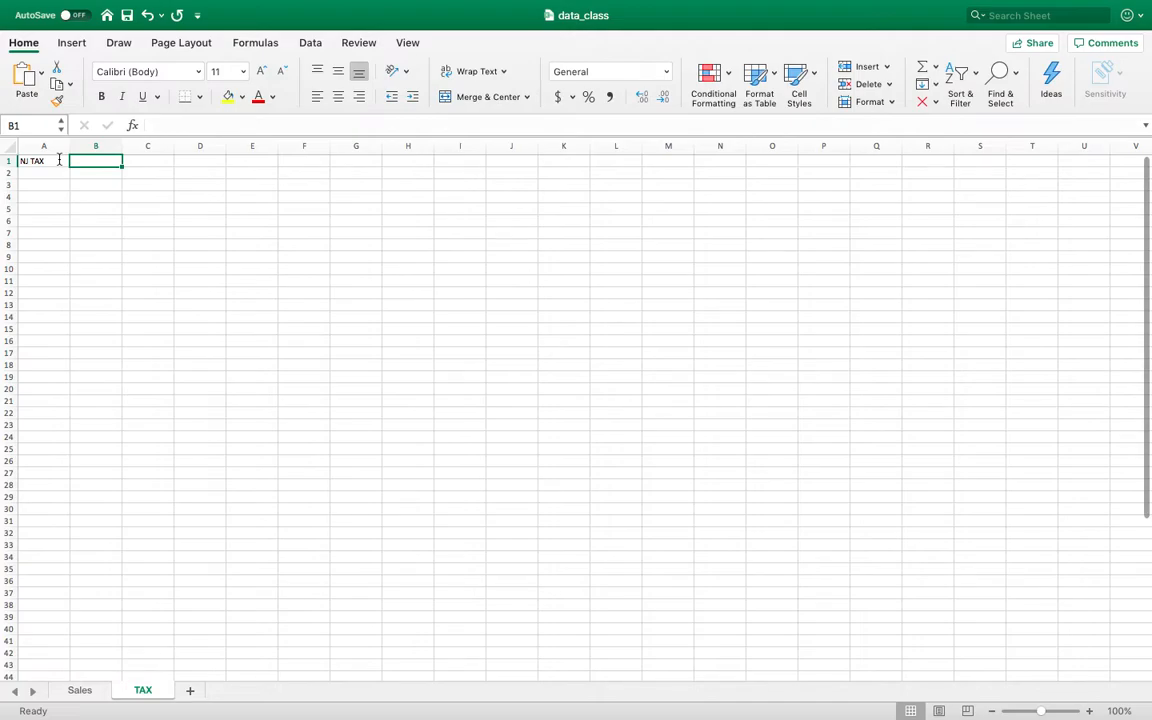
pyautogui.write('6.875')
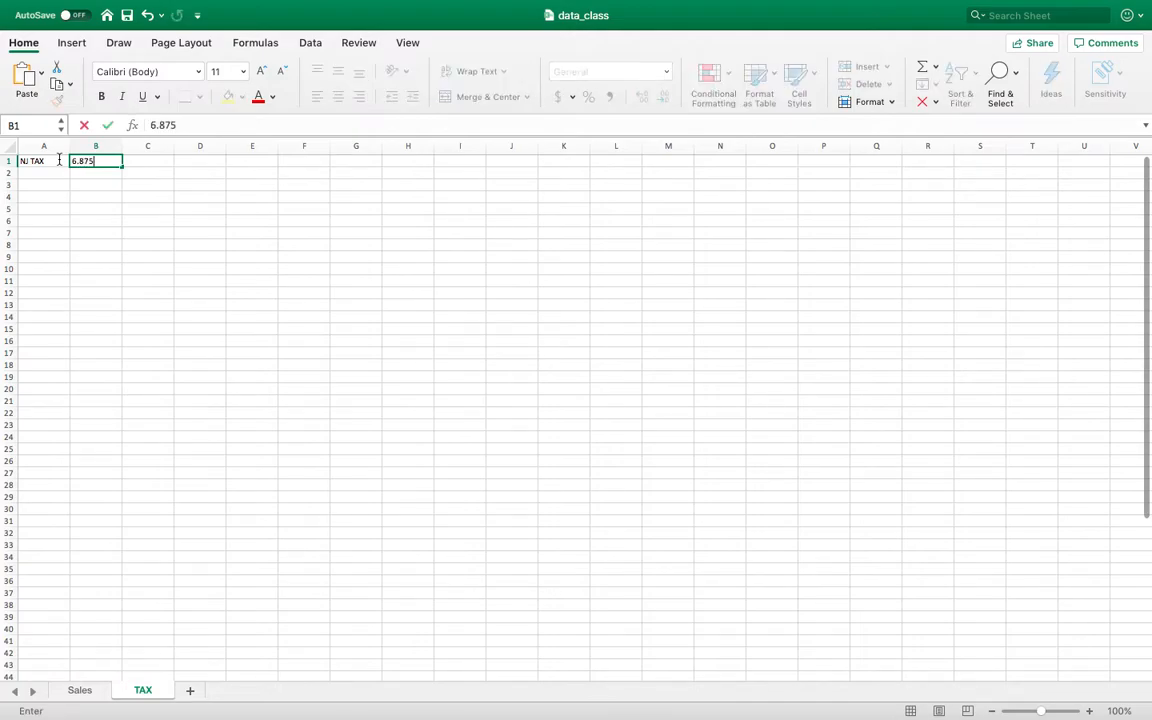
pyautogui.write('%')
pyautogui.press('Return')
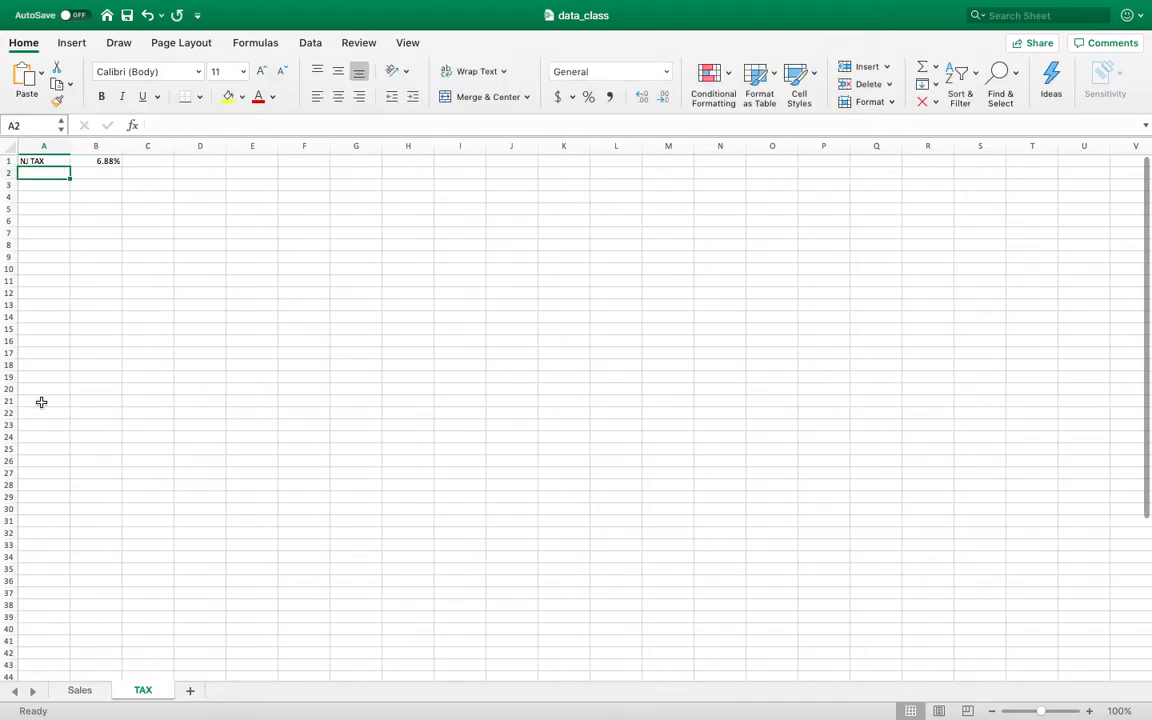
# Remove the I$1 rate reference from the tax formula in H2 on the Sales sheet, keeping =G2*.
pyautogui.click(79, 690)
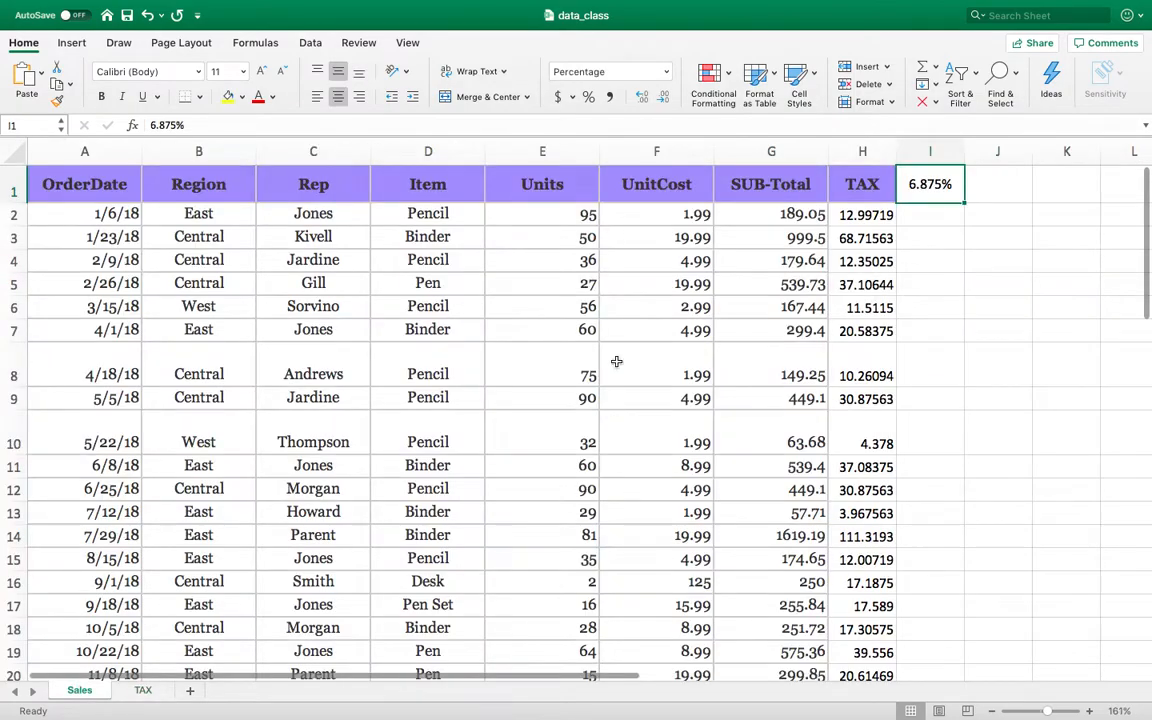
pyautogui.click(843, 215)
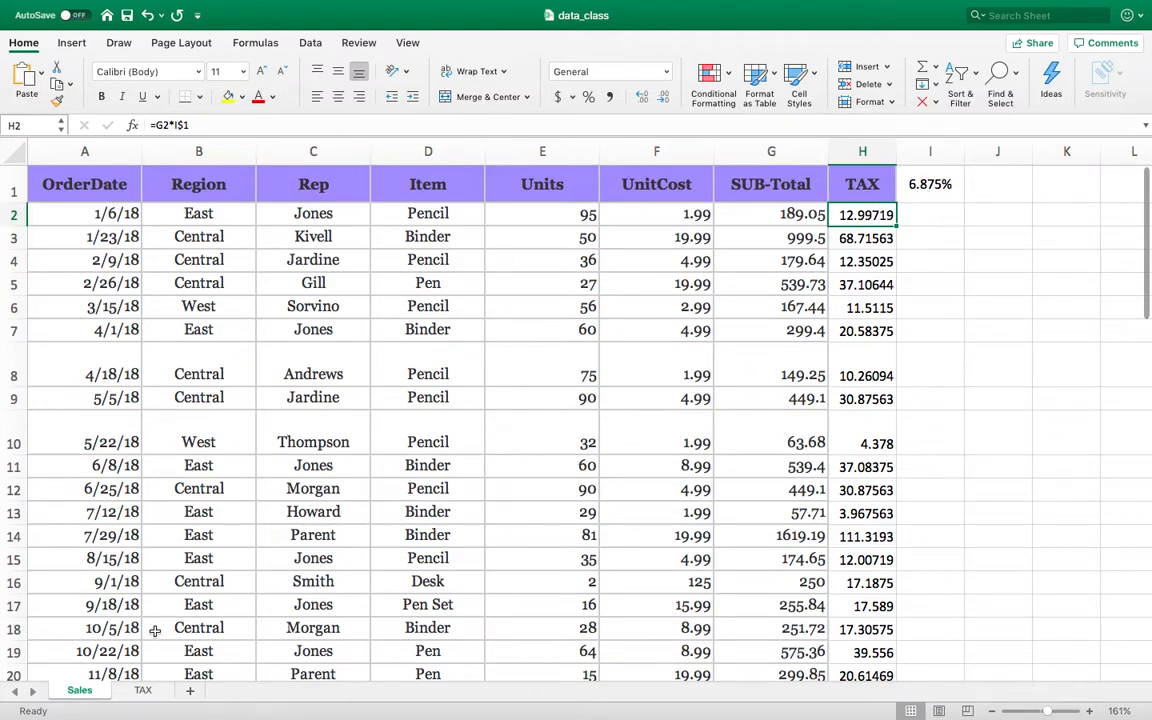
pyautogui.click(143, 691)
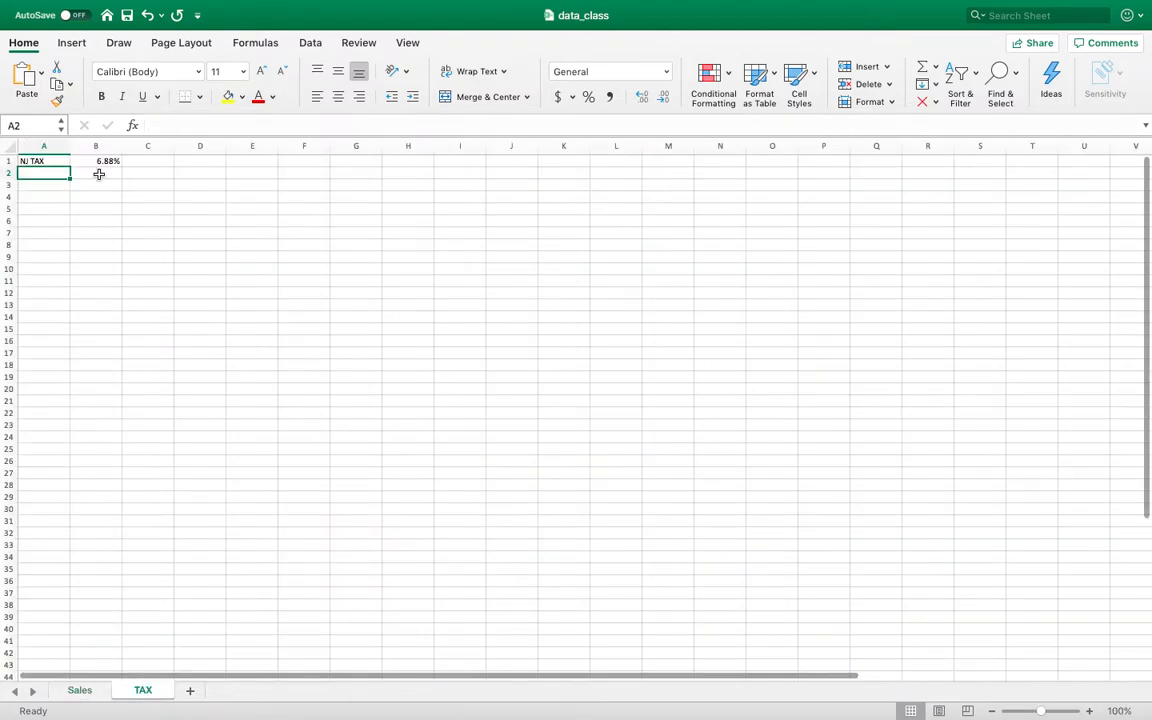
pyautogui.click(80, 691)
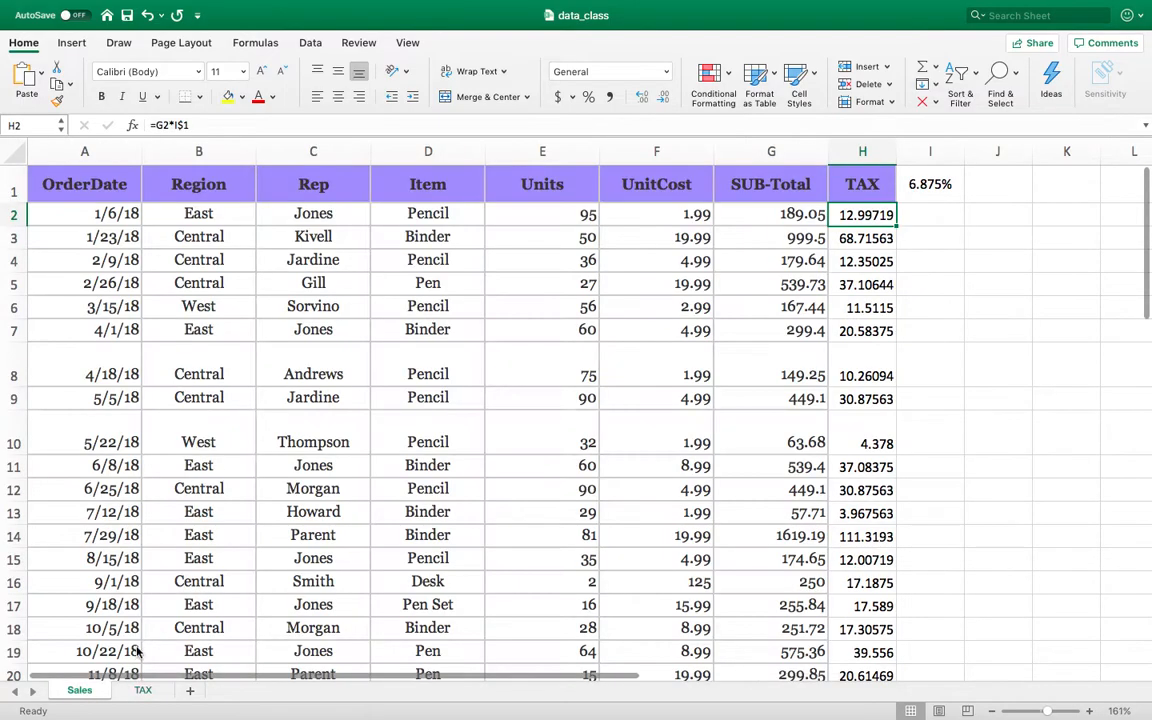
pyautogui.doubleClick(876, 216)
pyautogui.moveTo(887, 216); pyautogui.dragTo(839, 215)
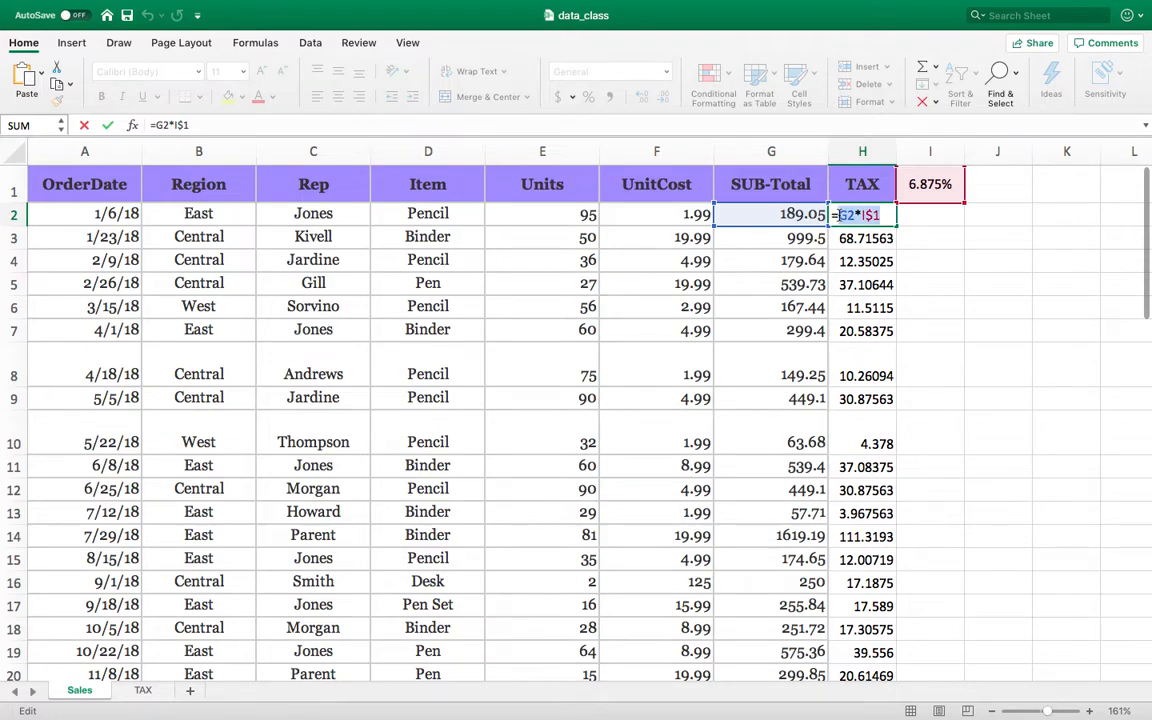
pyautogui.click(886, 215)
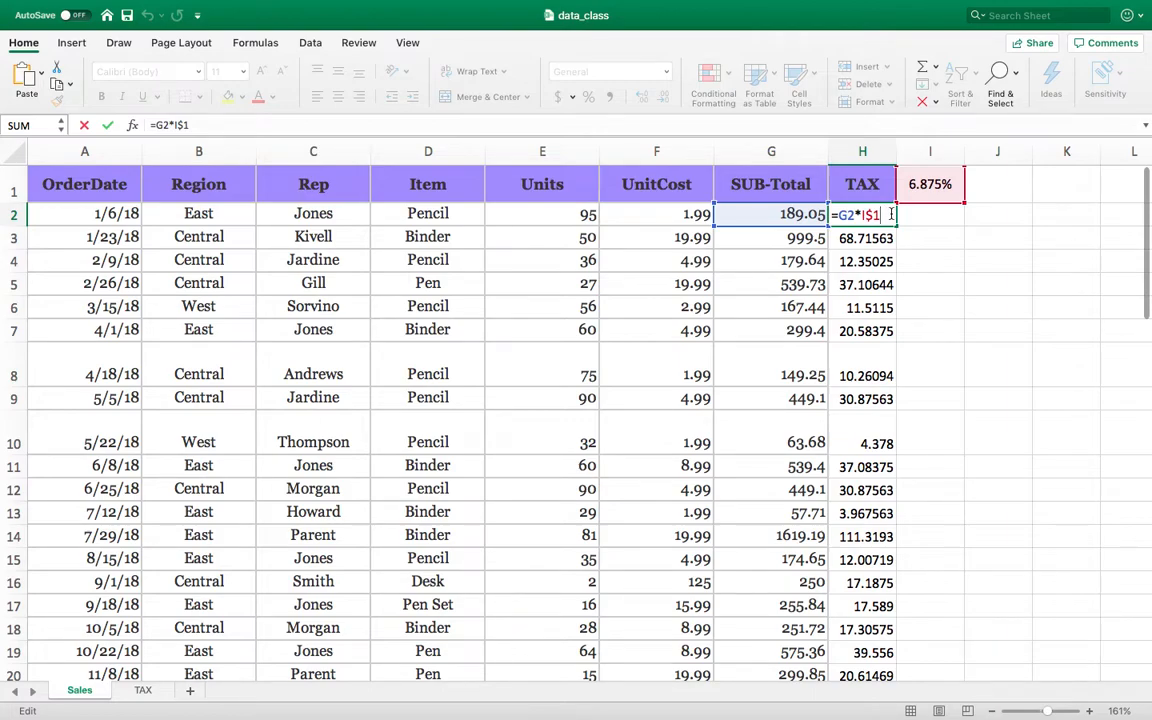
pyautogui.press('BackSpace')
pyautogui.press('BackSpace')
pyautogui.press('BackSpace')
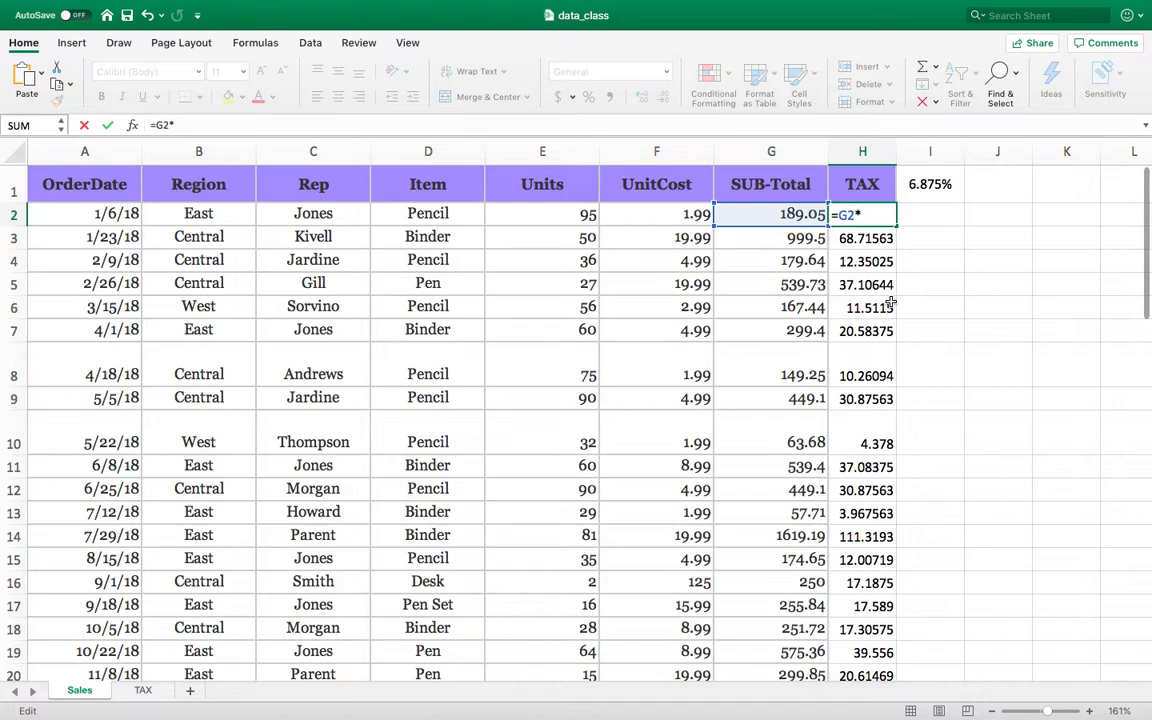
pyautogui.write('I2')
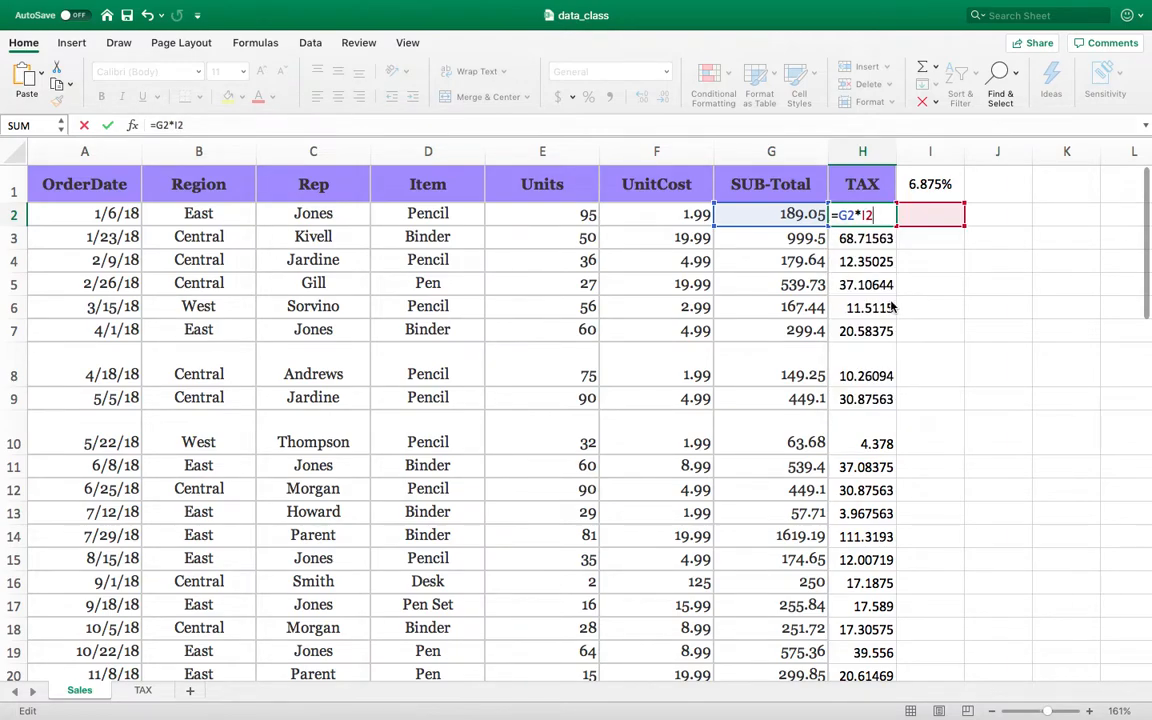
pyautogui.press('BackSpace')
pyautogui.write('1')
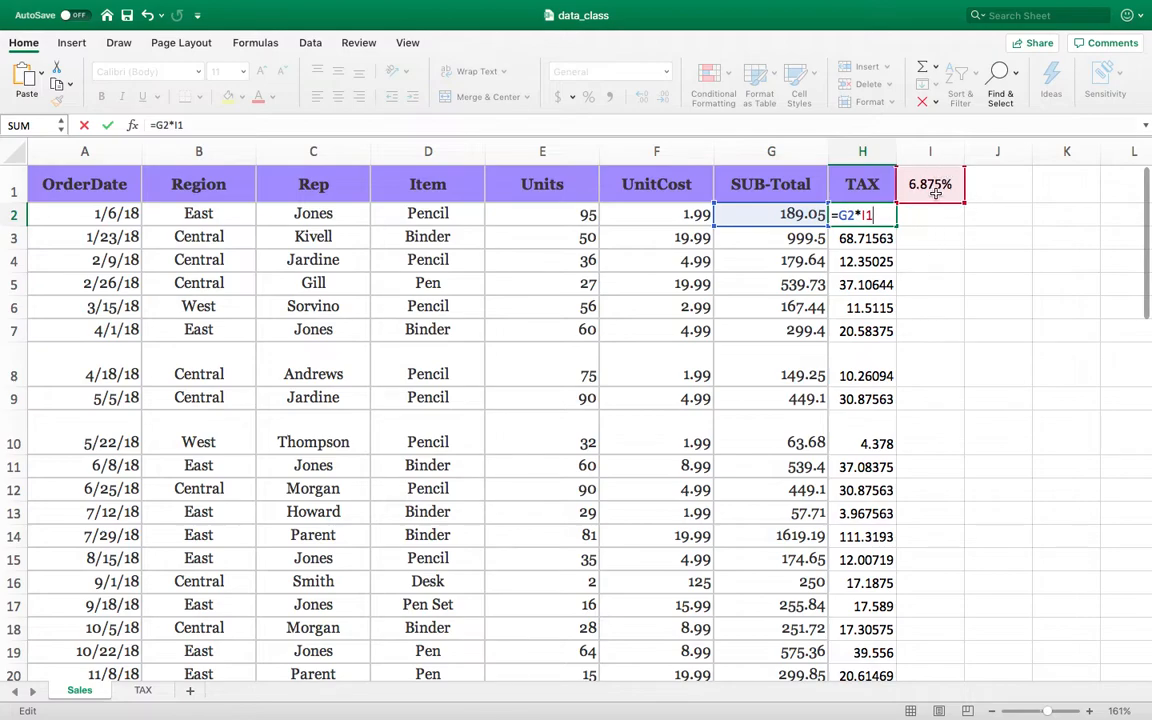
pyautogui.press('BackSpace')
pyautogui.press('BackSpace')
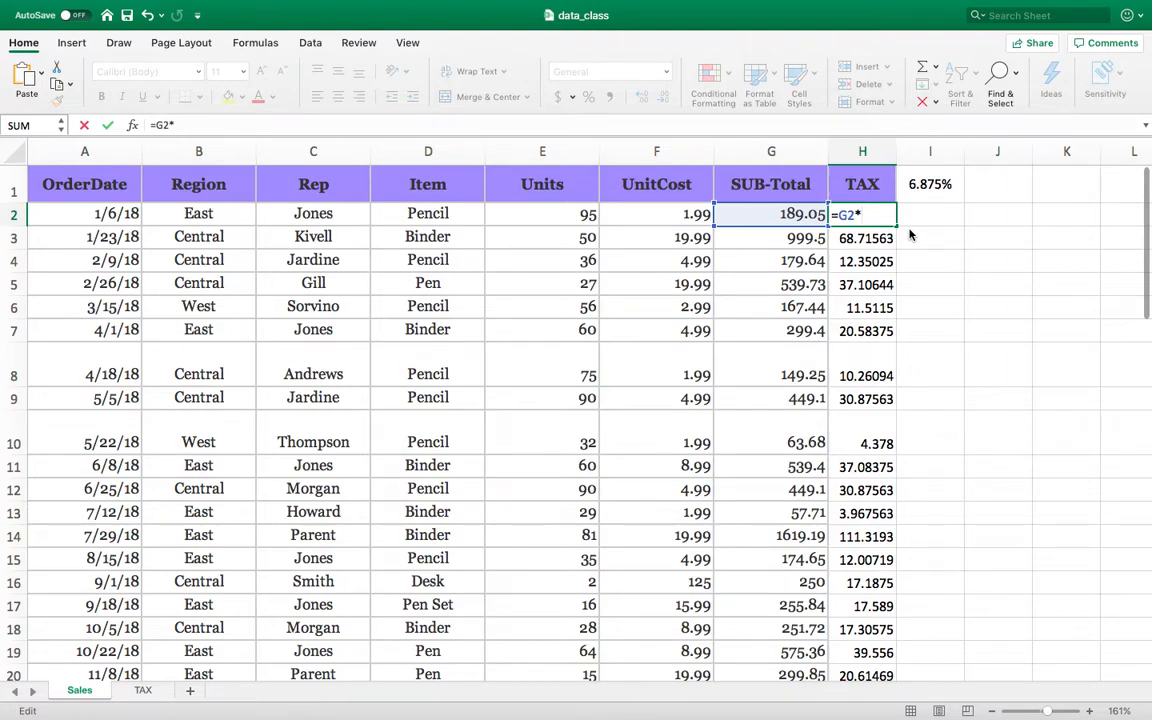
# Complete the tax formula in H2 as =G2*TAX!B1, using the rate from the TAX sheet.
pyautogui.write('TAX!')
pyautogui.write('B2')
pyautogui.press('BackSpace')
pyautogui.write('1')
pyautogui.press('Return')
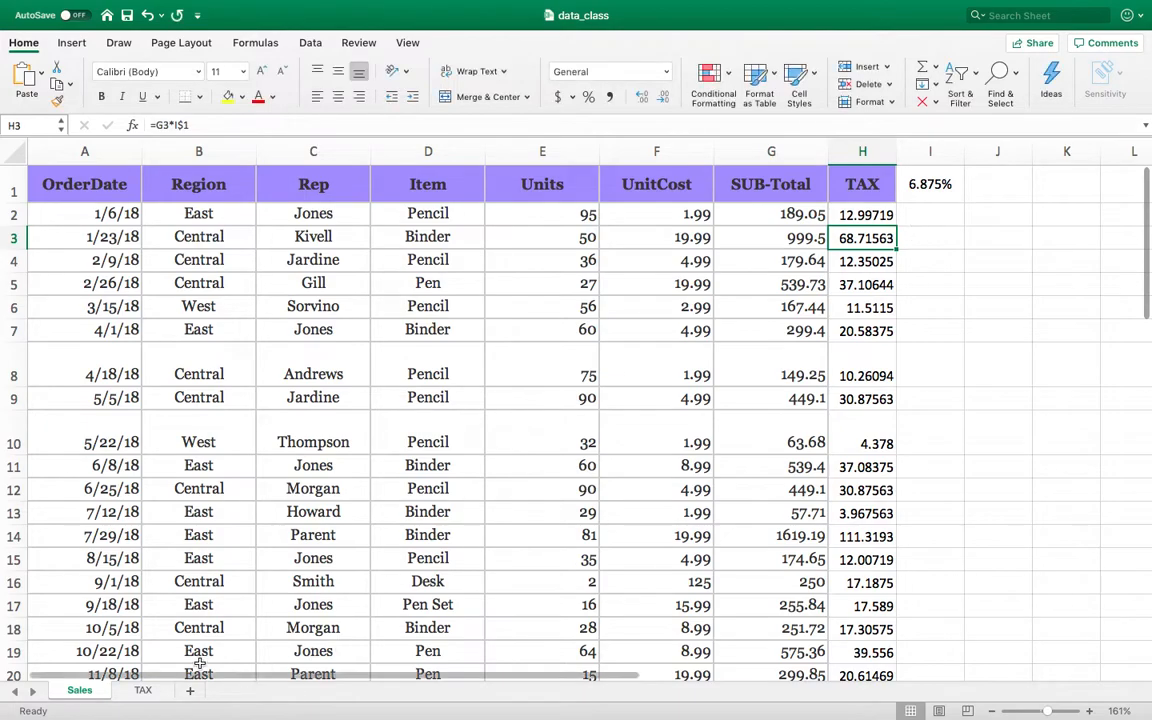
# Check the rate on the TAX sheet against the reference in the H2 formula on the Sales sheet.
pyautogui.click(143, 690)
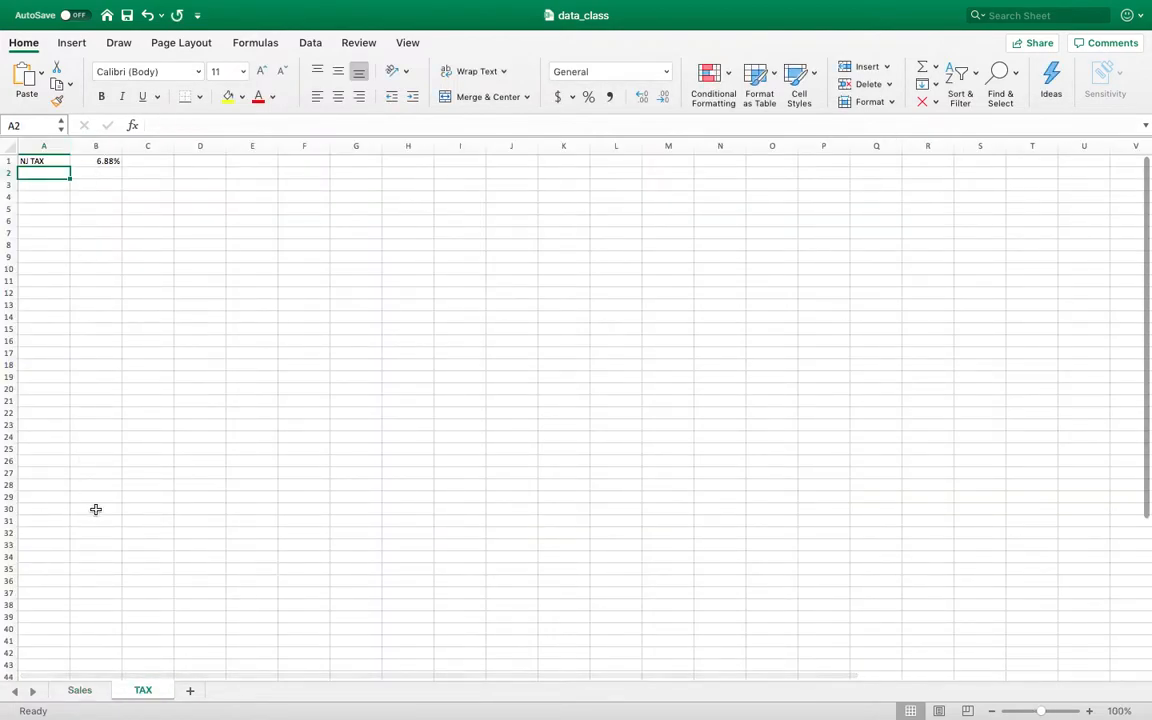
pyautogui.click(80, 692)
pyautogui.doubleClick(859, 218)
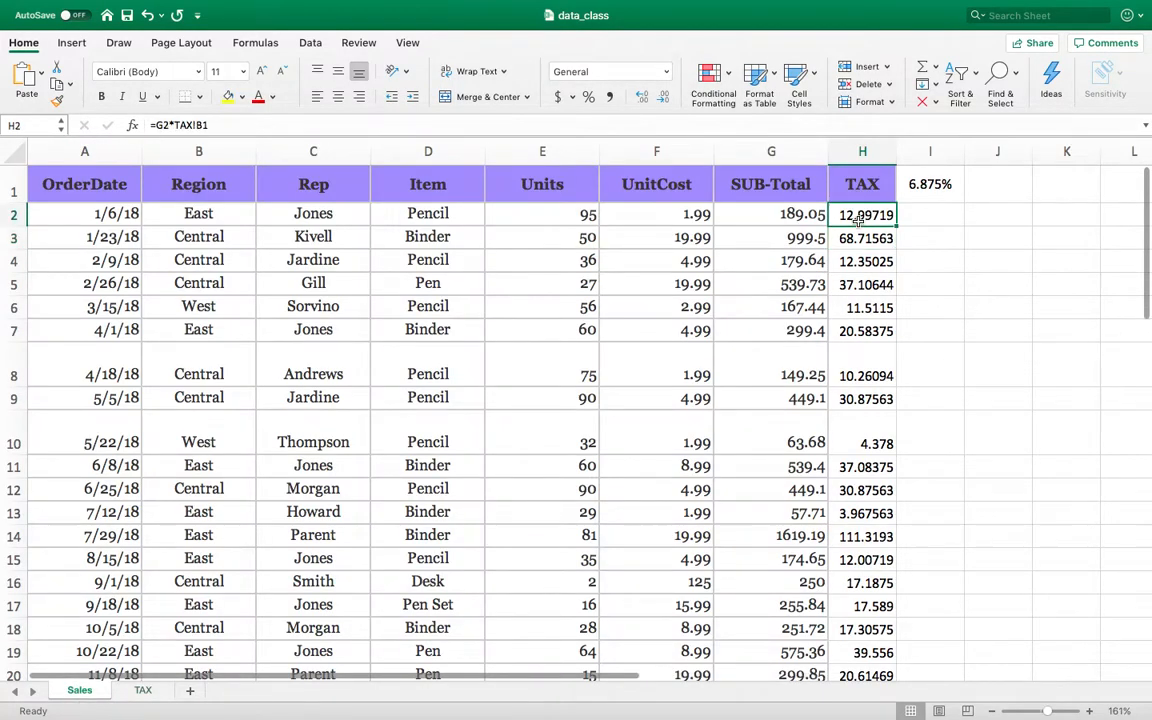
pyautogui.press('Escape')
pyautogui.doubleClick(885, 214)
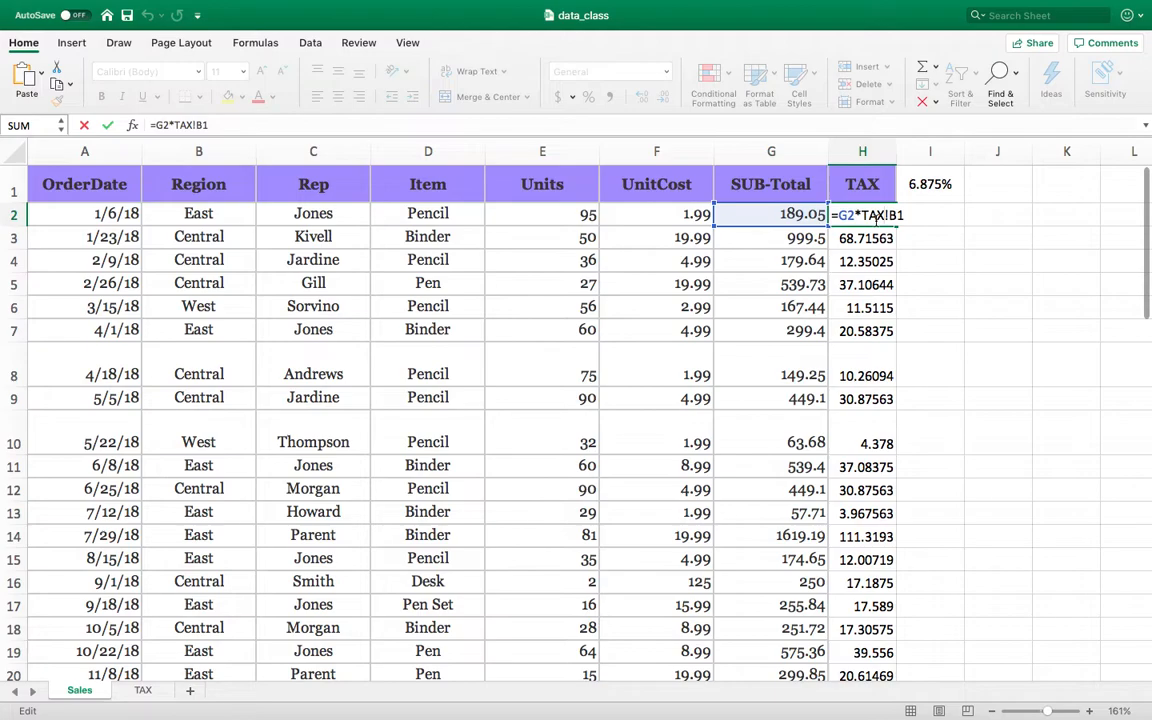
# Clear the tax rate from I1 on the Sales sheet and fill the H2 formula down the TAX column through H44.
pyautogui.click(946, 185)
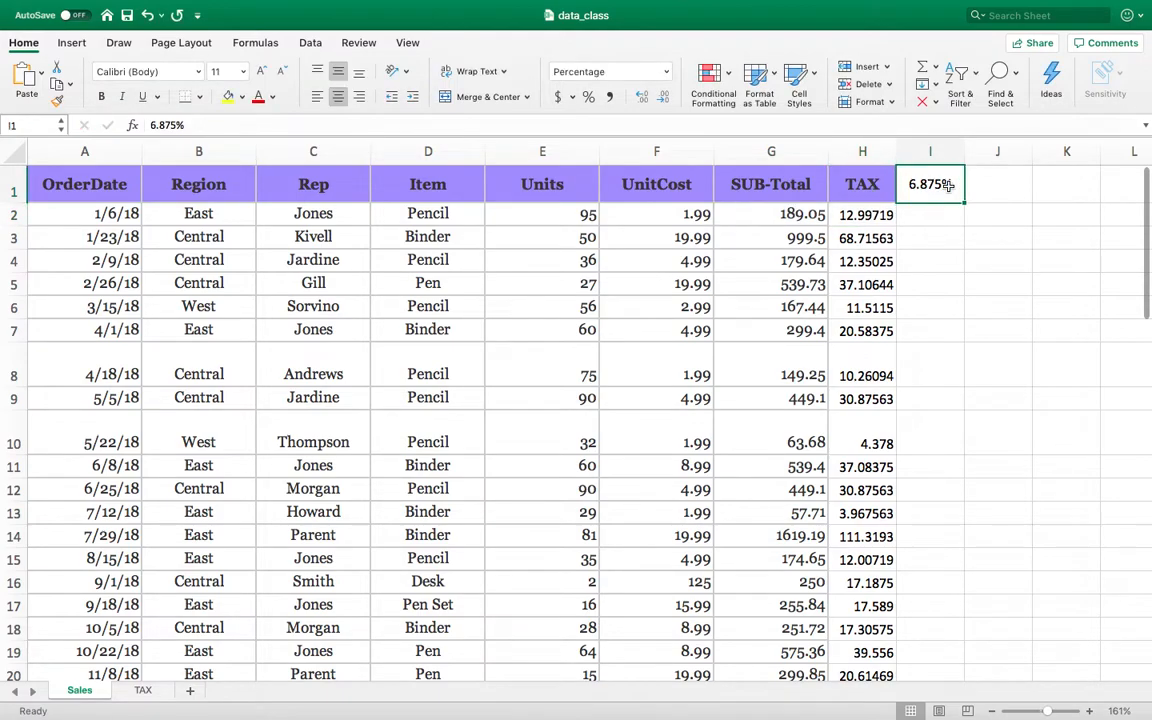
pyautogui.press('Delete')
pyautogui.click(884, 218)
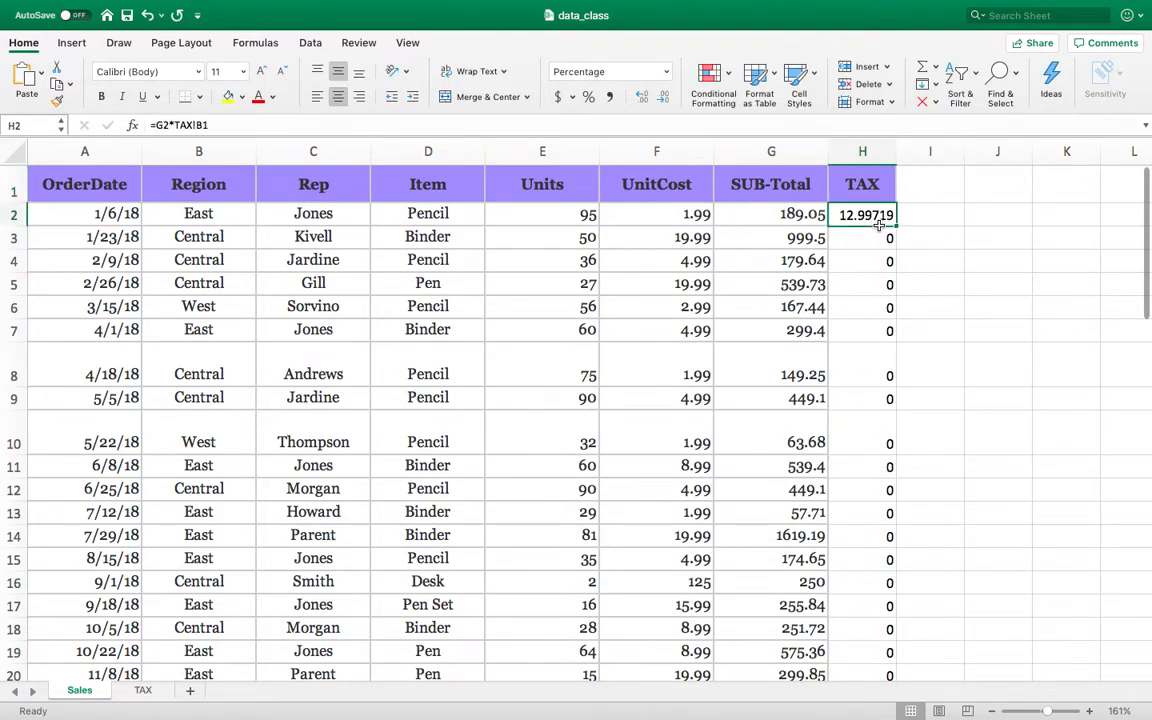
pyautogui.moveTo(897, 224); pyautogui.dragTo(884, 612)
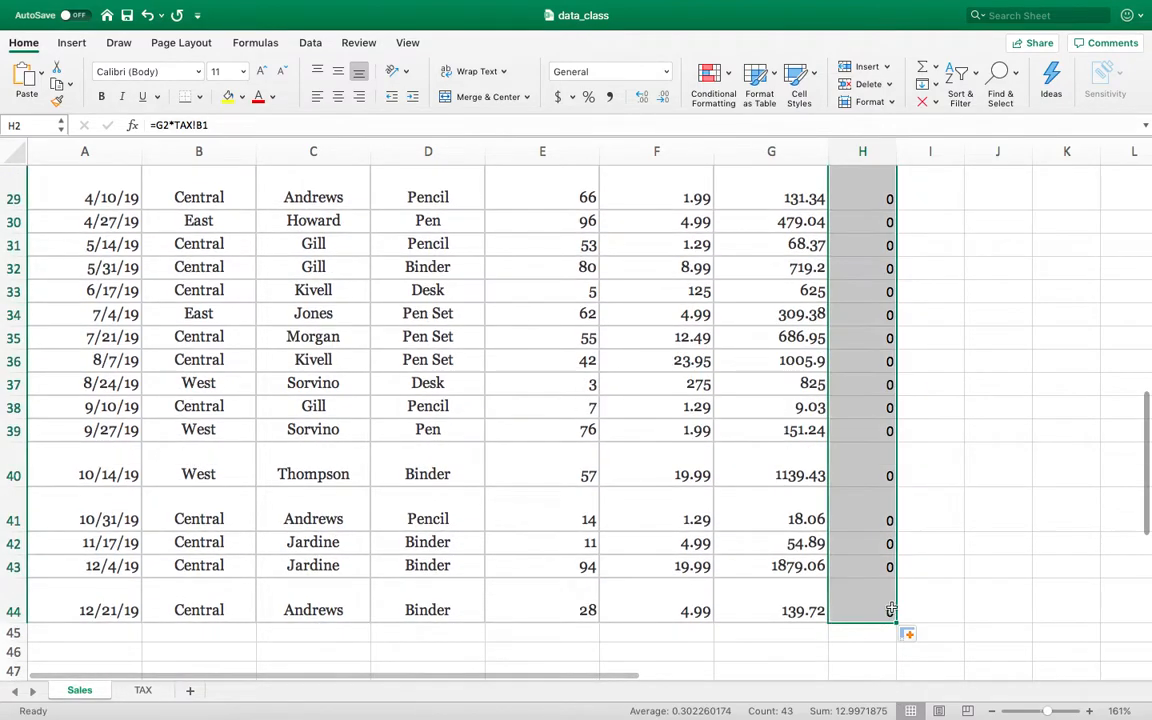
pyautogui.scroll(10, 962, 518)
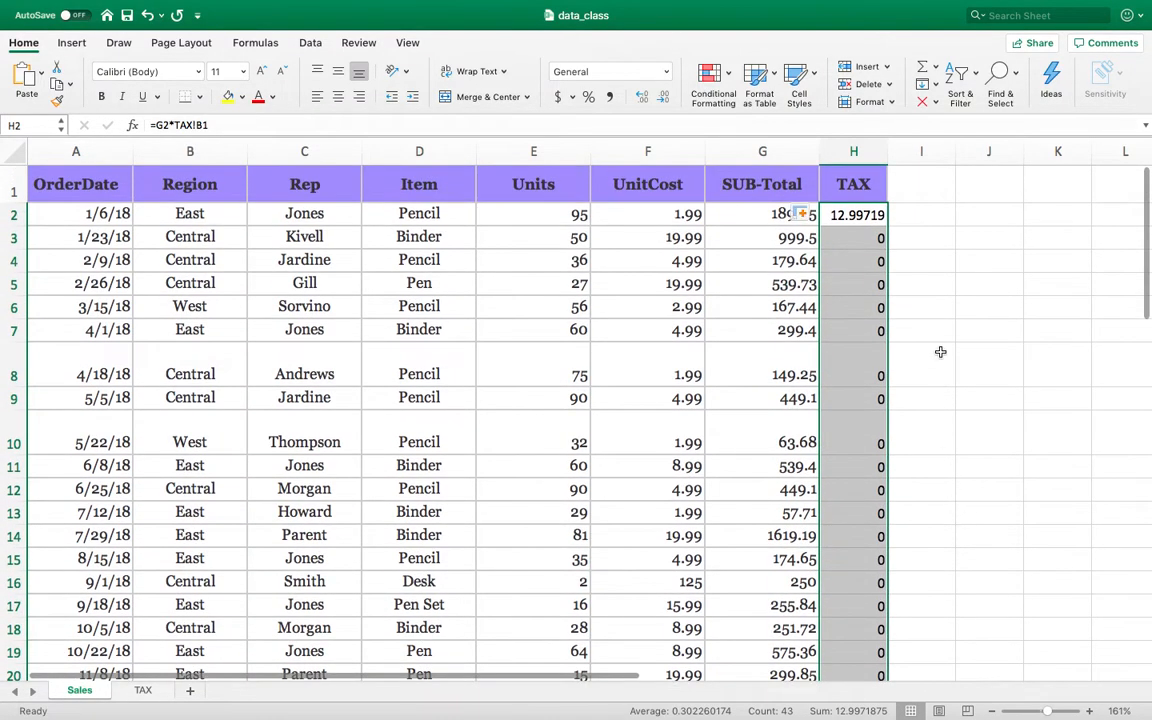
pyautogui.click(933, 308)
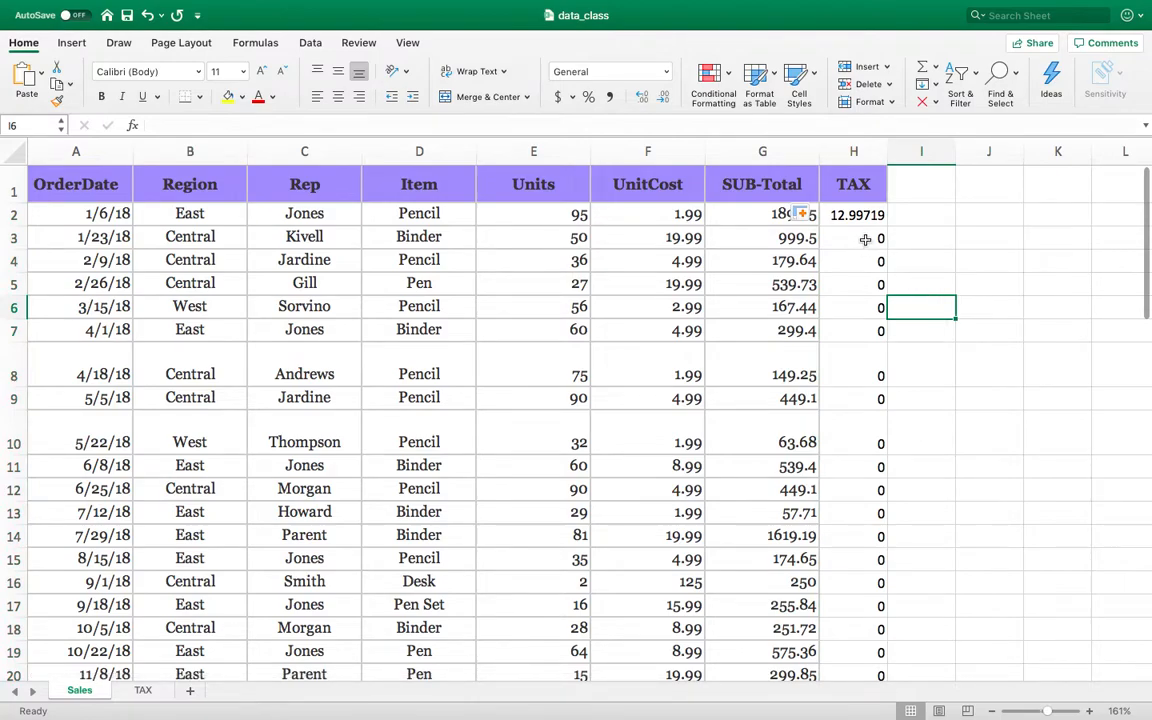
# Inspect the TAX sheet references in the formulas in H2 through H6 and compare them with the rate's cell on that sheet.
pyautogui.click(865, 239)
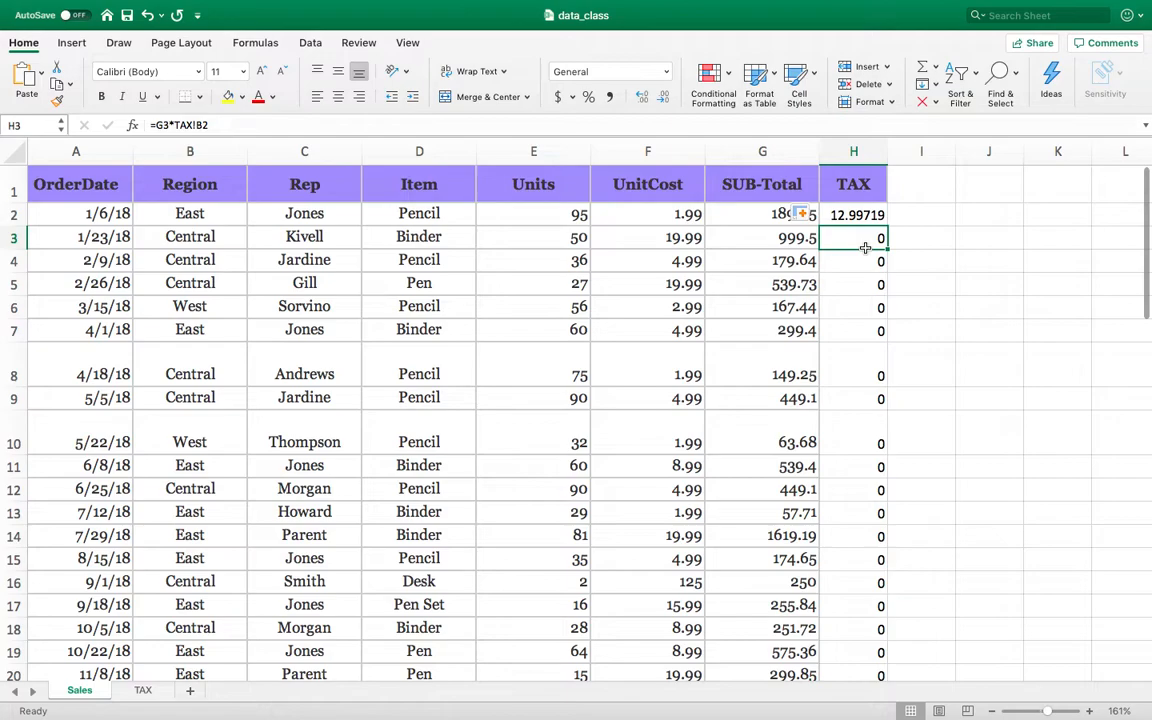
pyautogui.click(856, 215)
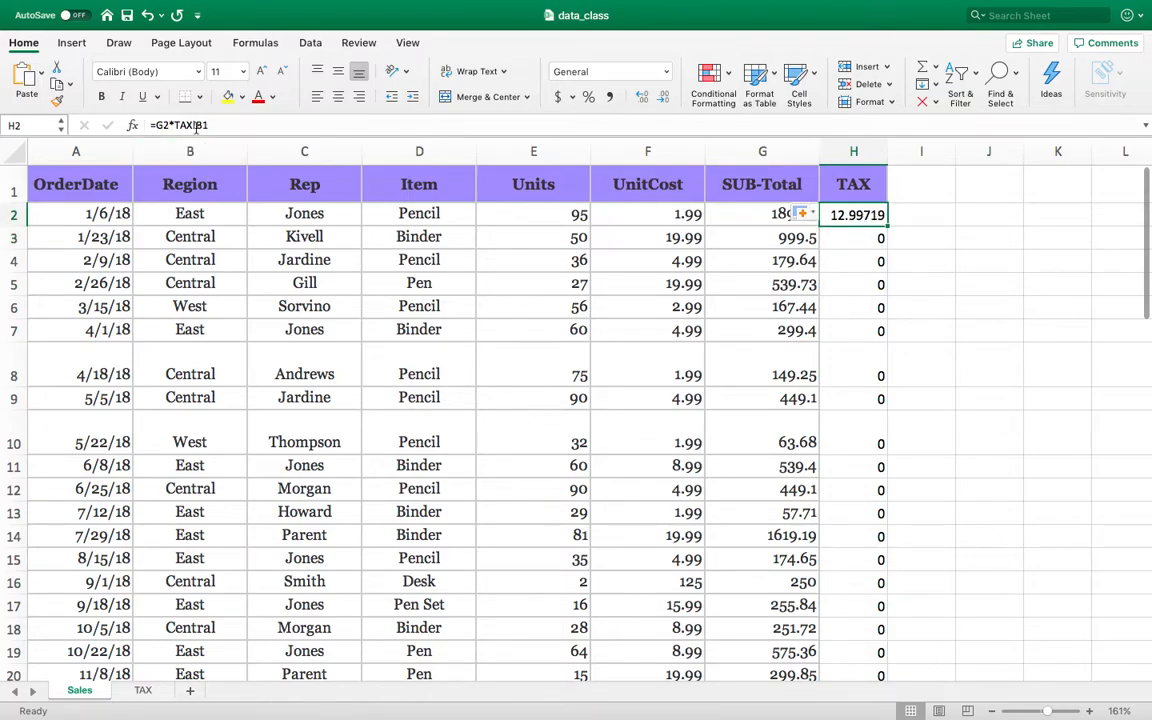
pyautogui.click(143, 690)
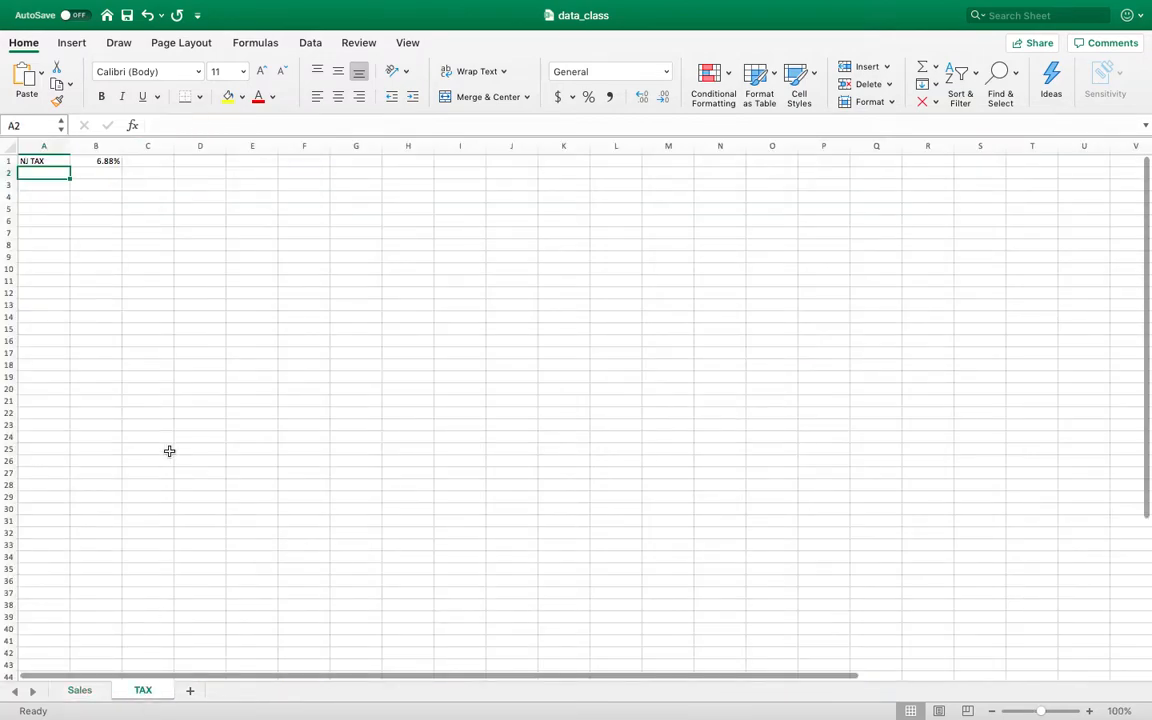
pyautogui.scroll(5, 63, 146)
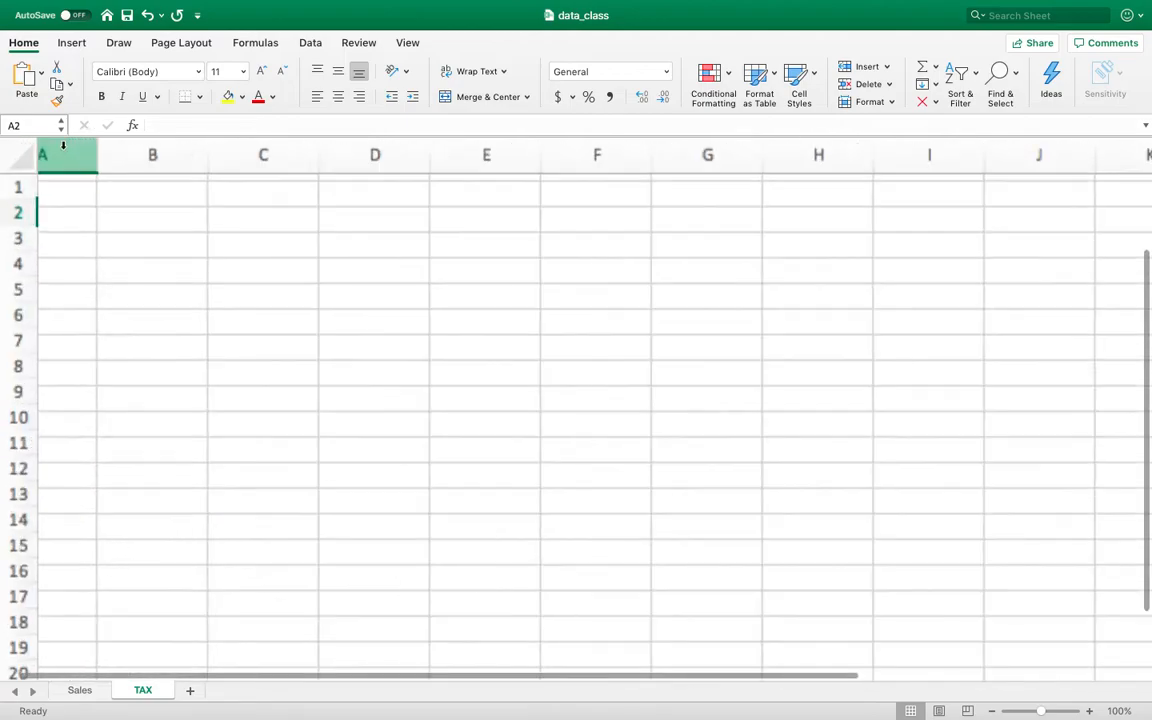
pyautogui.scroll(5, 63, 146)
pyautogui.scroll(10, 388, 440)
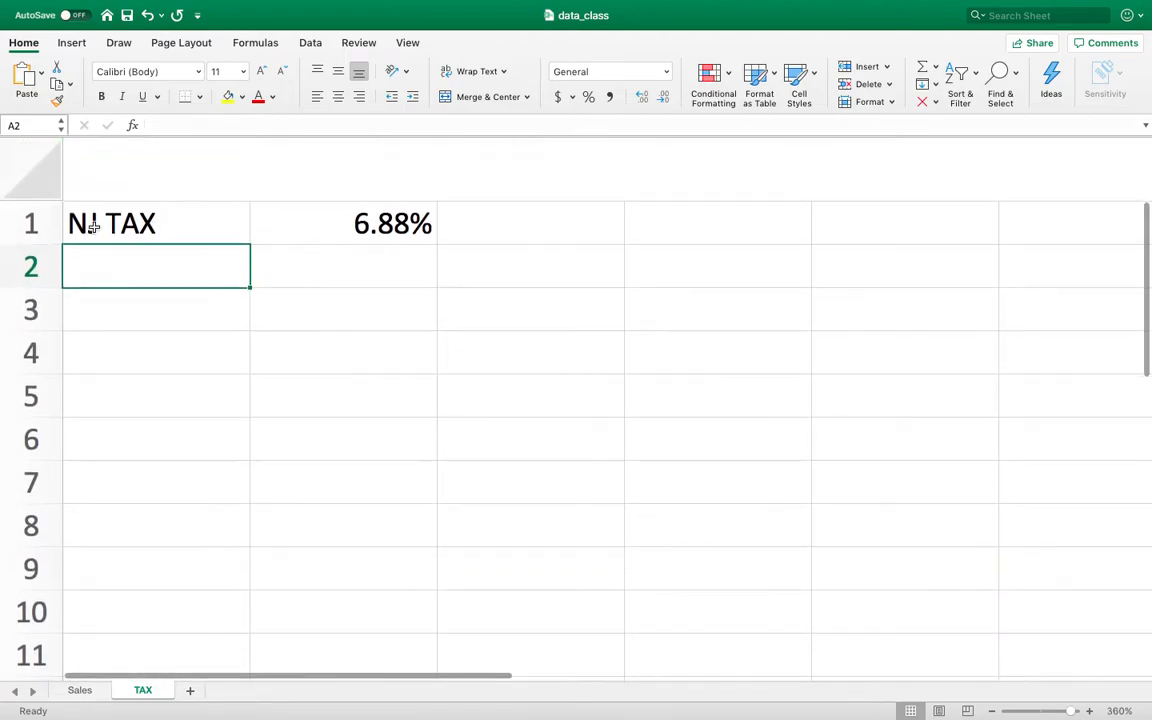
pyautogui.click(80, 690)
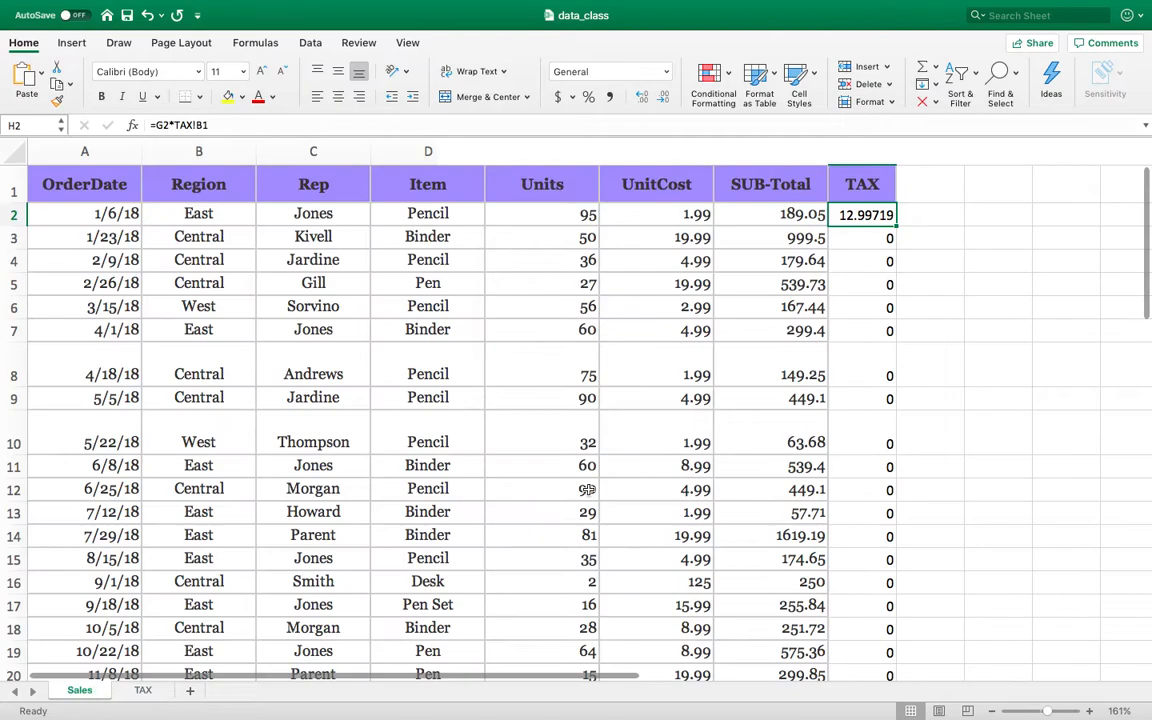
pyautogui.doubleClick(882, 237)
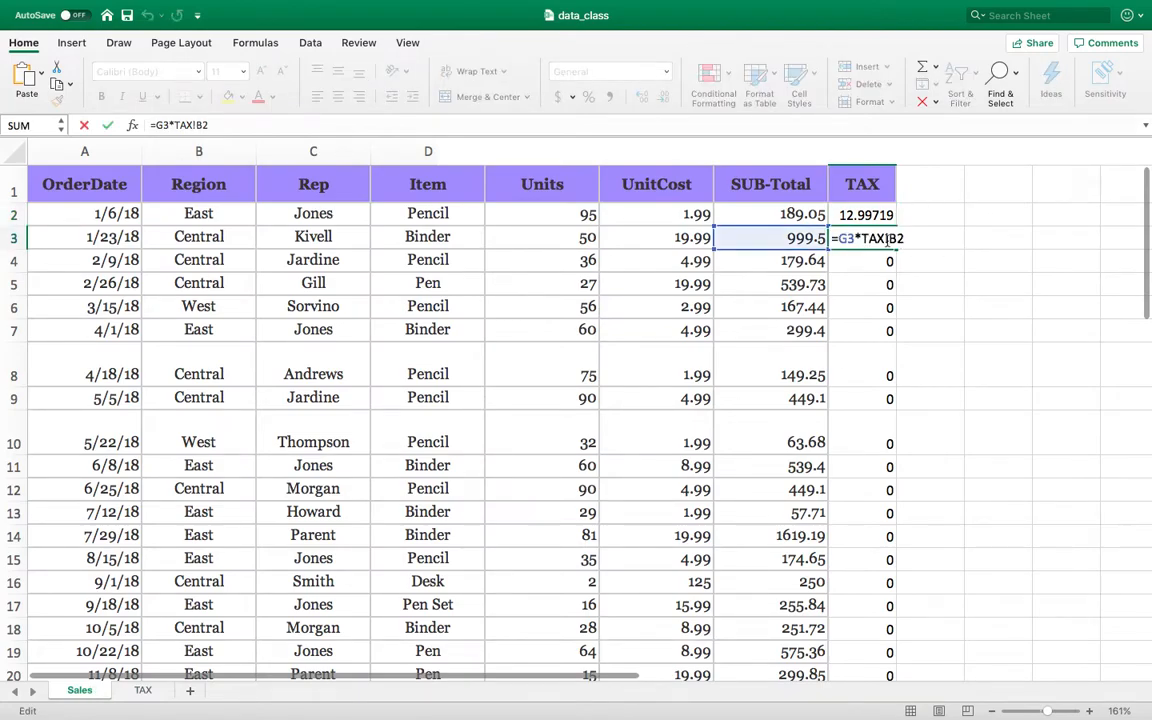
pyautogui.doubleClick(875, 261)
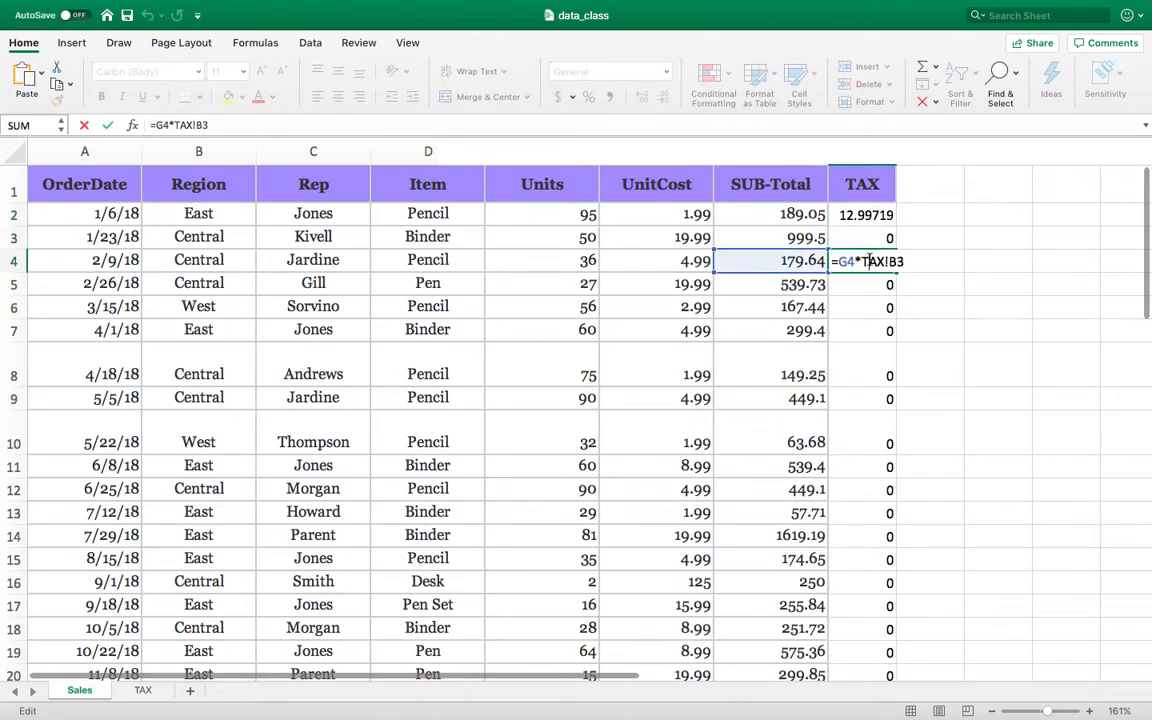
pyautogui.doubleClick(876, 284)
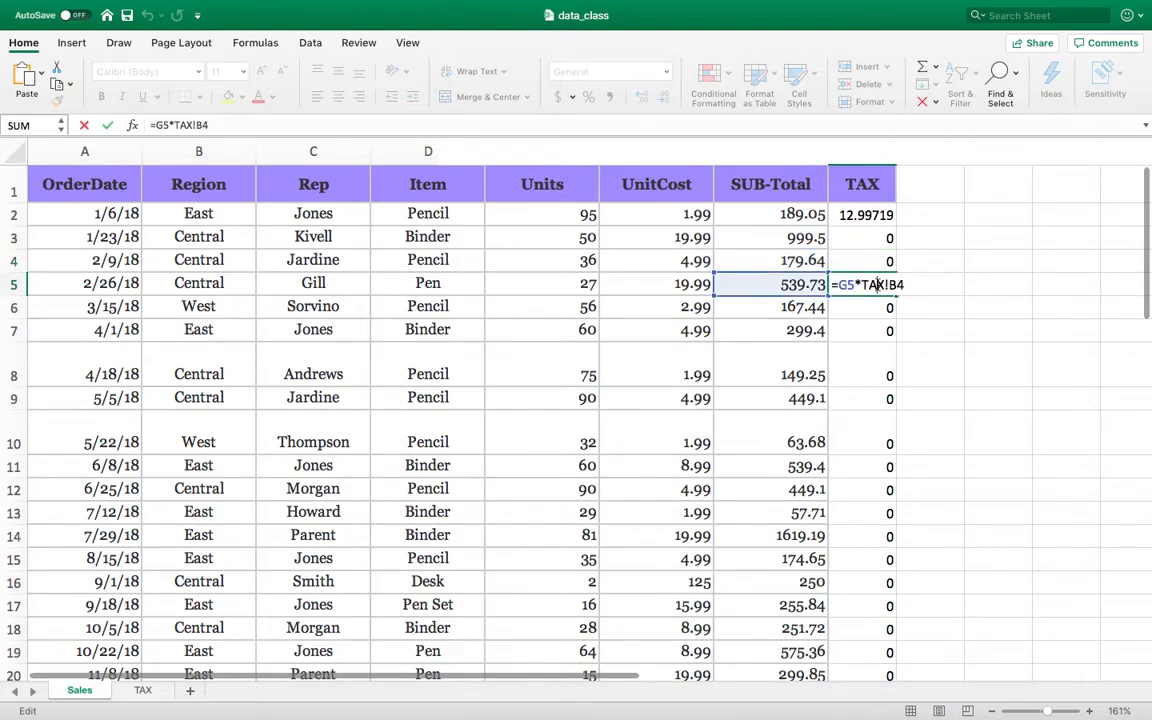
pyautogui.doubleClick(875, 309)
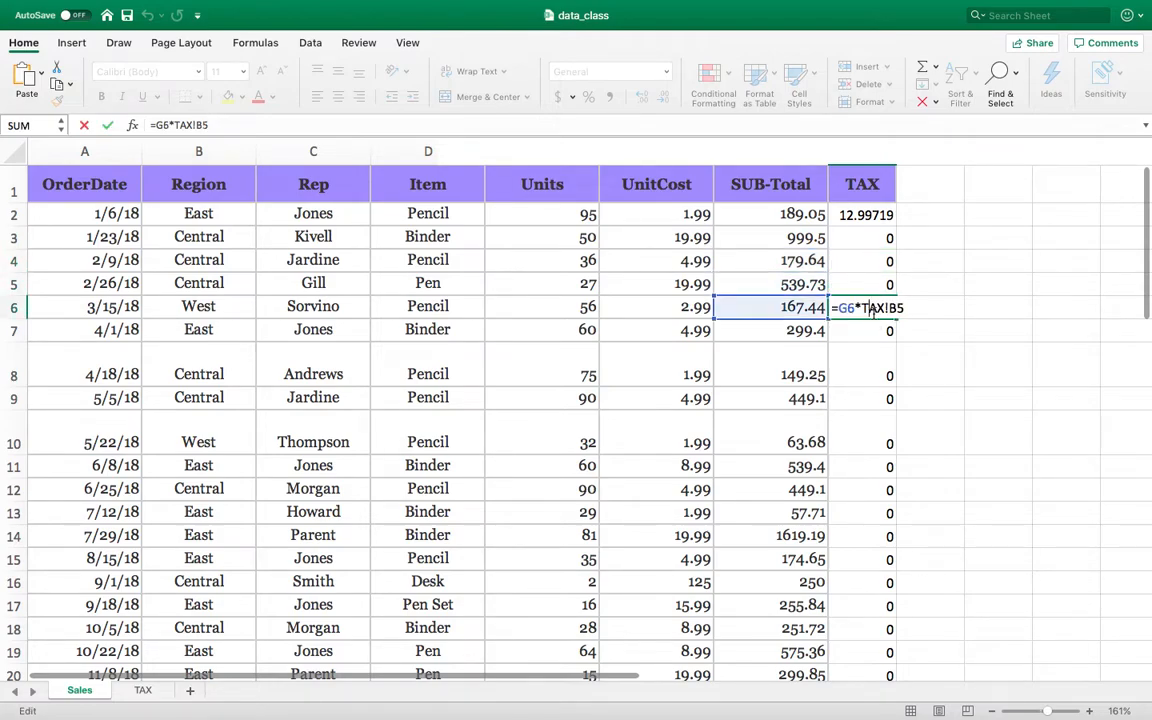
# Make the tax rate reference in the H2 formula absolute so that it reads =G2*TAX!$B$1.
pyautogui.doubleClick(879, 238)
pyautogui.doubleClick(883, 213)
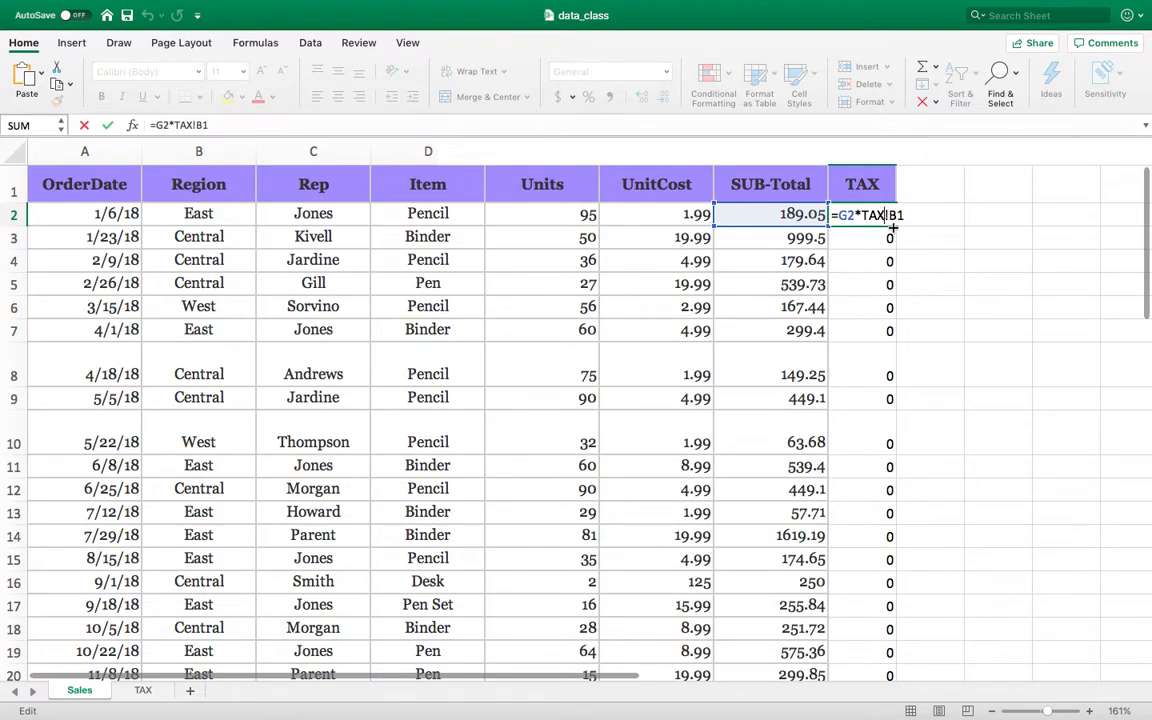
pyautogui.click(889, 215)
pyautogui.write('$B$')
pyautogui.press('Return')
# Fill the corrected H2 formula down the TAX column through H44.
pyautogui.click(893, 222)
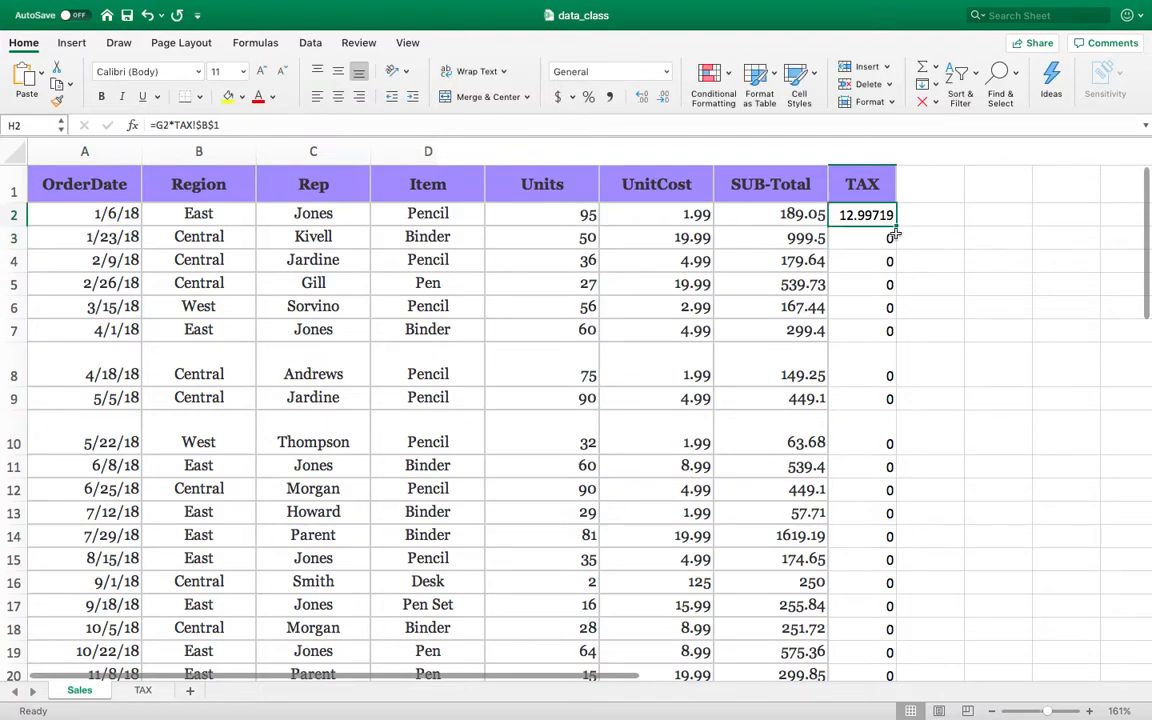
pyautogui.moveTo(897, 228); pyautogui.dragTo(906, 634)
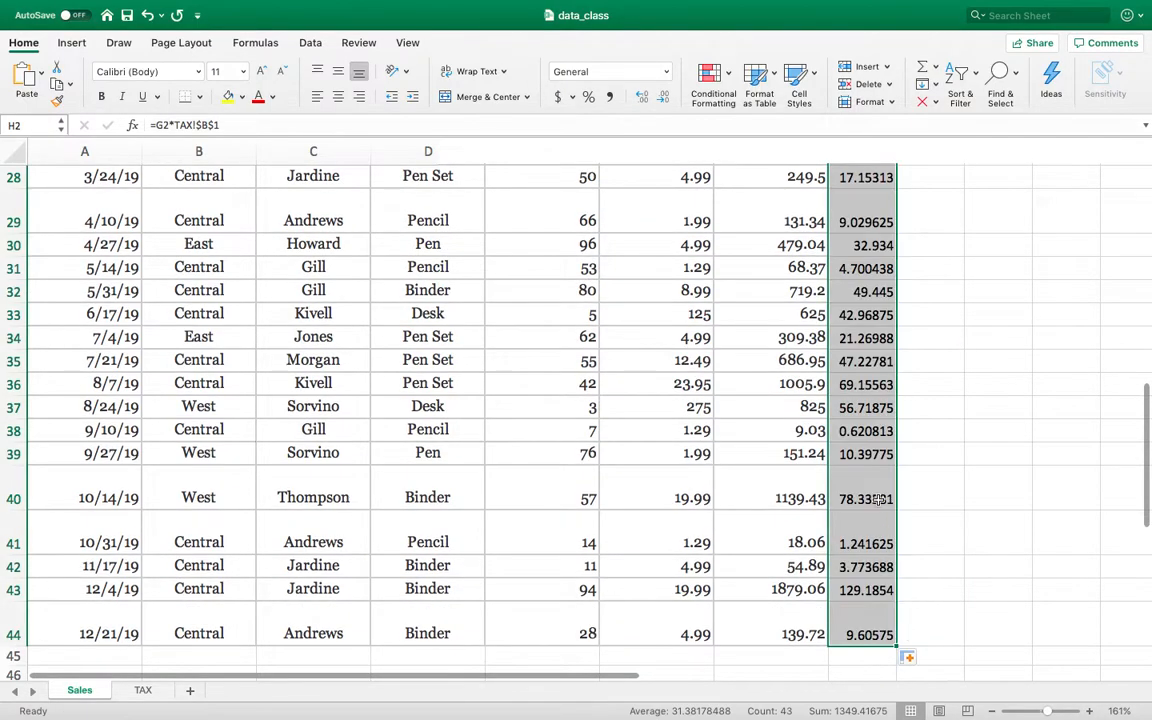
pyautogui.scroll(10, 877, 499)
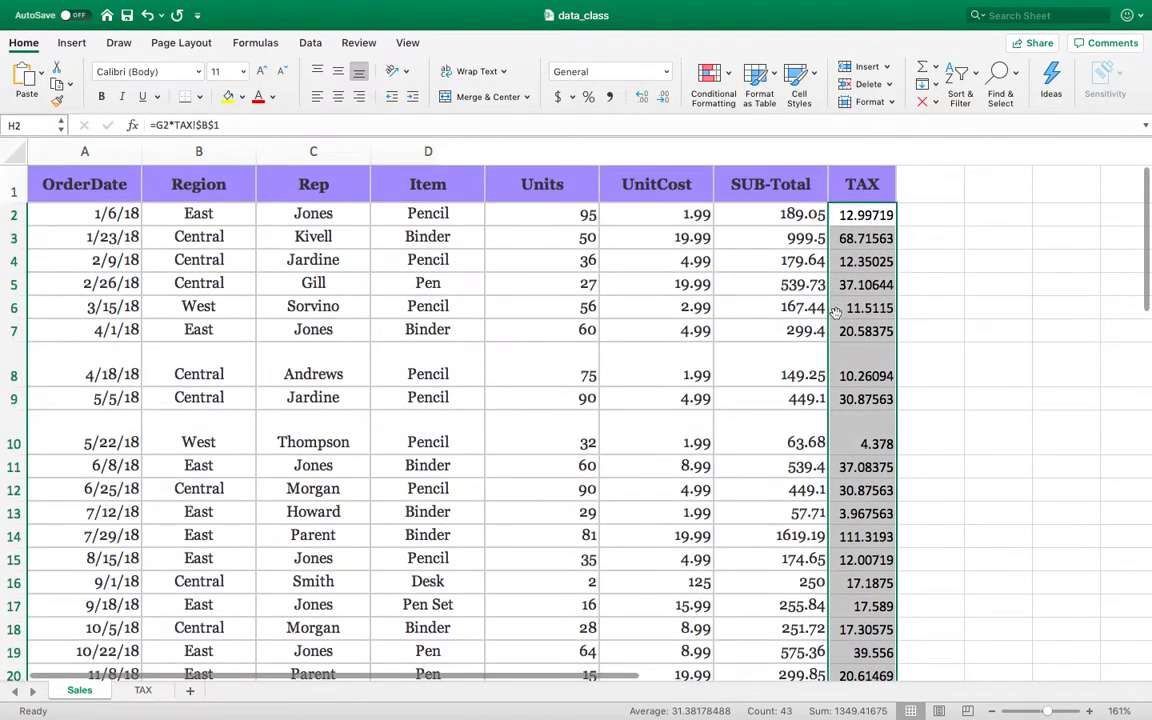
# Inspect the TAX sheet reference in the filled H6 formula and leave the formula as it is.
pyautogui.click(864, 308)
pyautogui.doubleClick(864, 308)
pyautogui.click(866, 331)
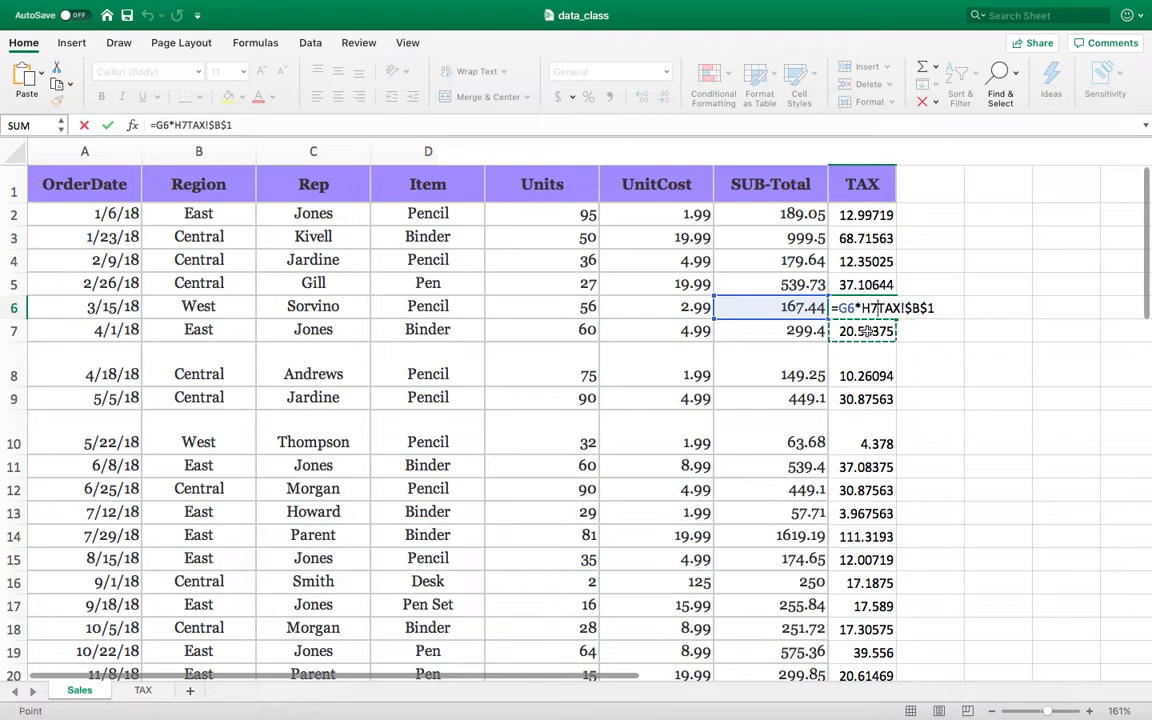
pyautogui.press('Escape')
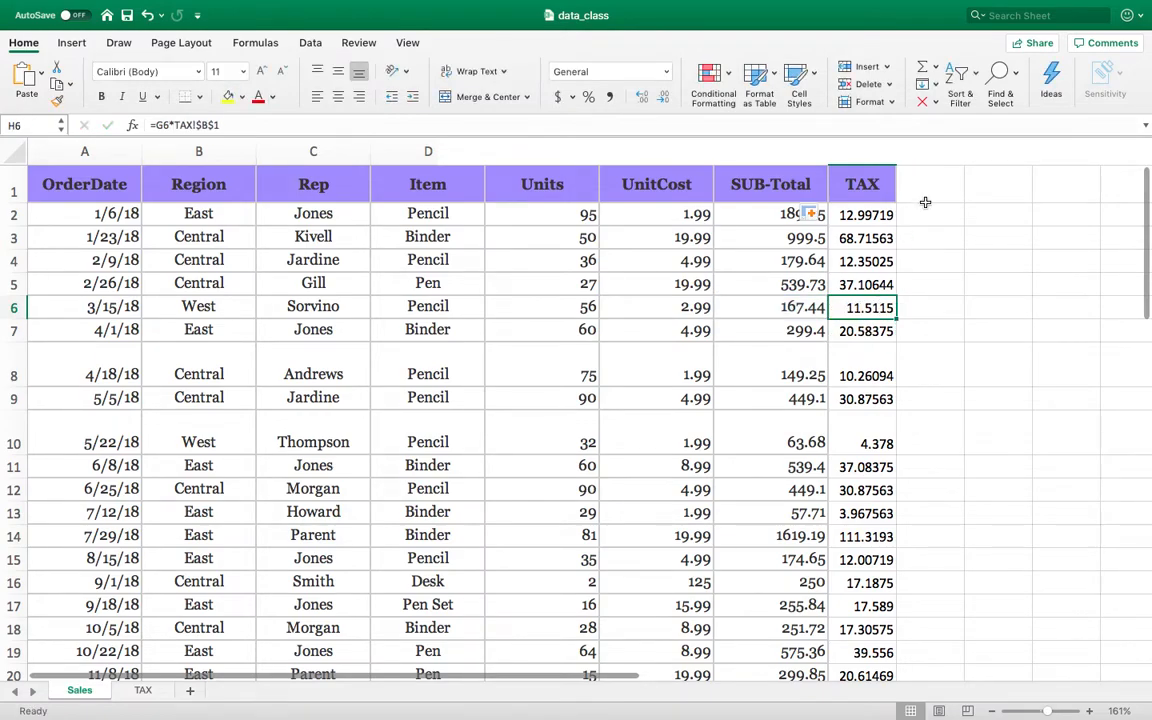
# Enter the column header Total in I1, beside the TAX header.
pyautogui.click(925, 199)
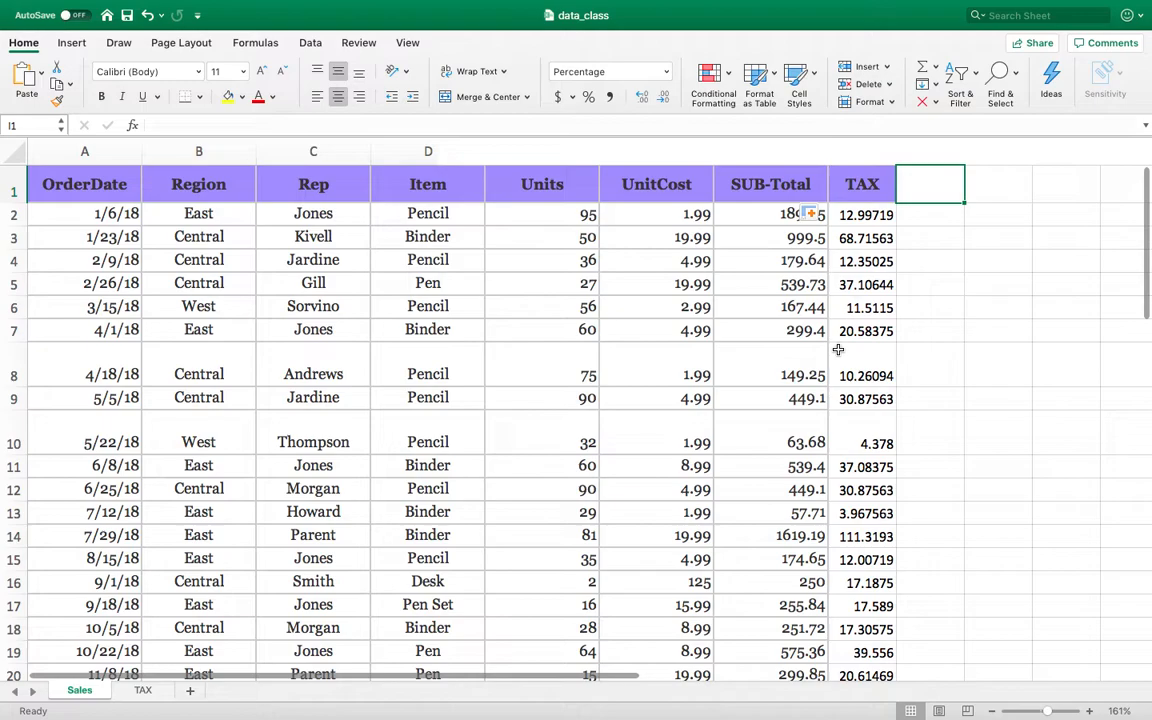
pyautogui.write('=')
pyautogui.press('BackSpace')
pyautogui.write('Total')
pyautogui.press('Return')
# Copy the formatting of the TAX header in H1 to the Total header in I1.
pyautogui.click(868, 186)
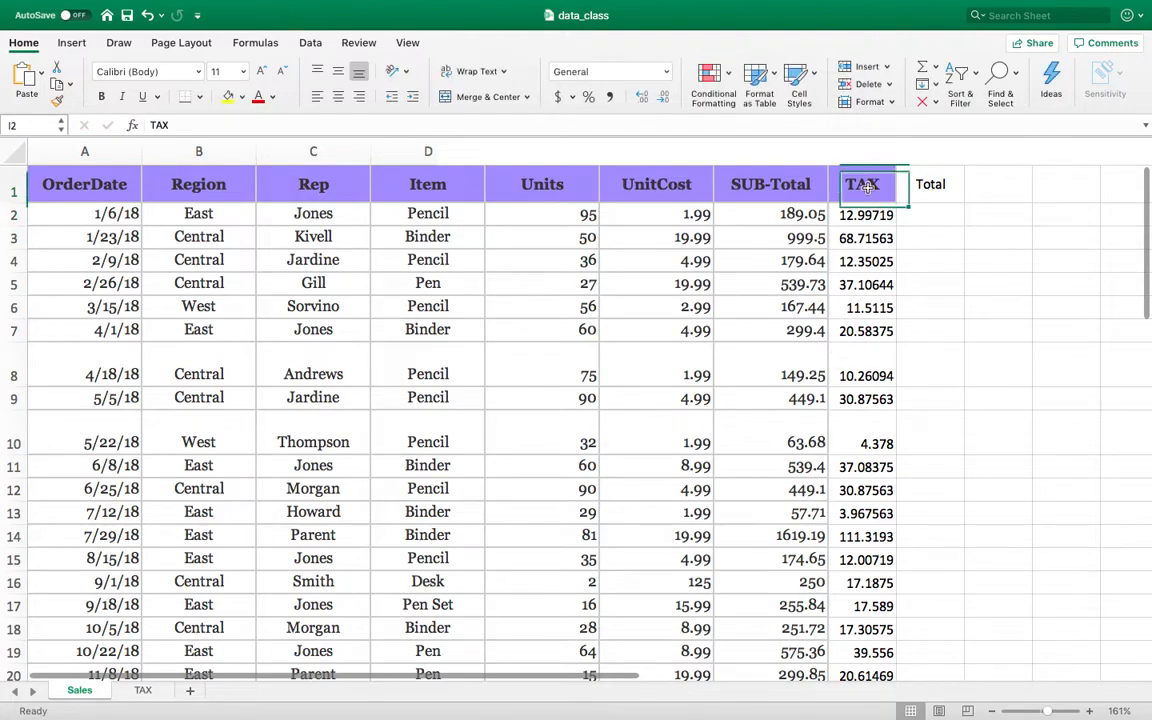
pyautogui.click(59, 104)
pyautogui.click(926, 199)
# Enter =G2+H2 in I2 to add the sub-total and tax, and fill it down the Total column through I44.
pyautogui.click(925, 219)
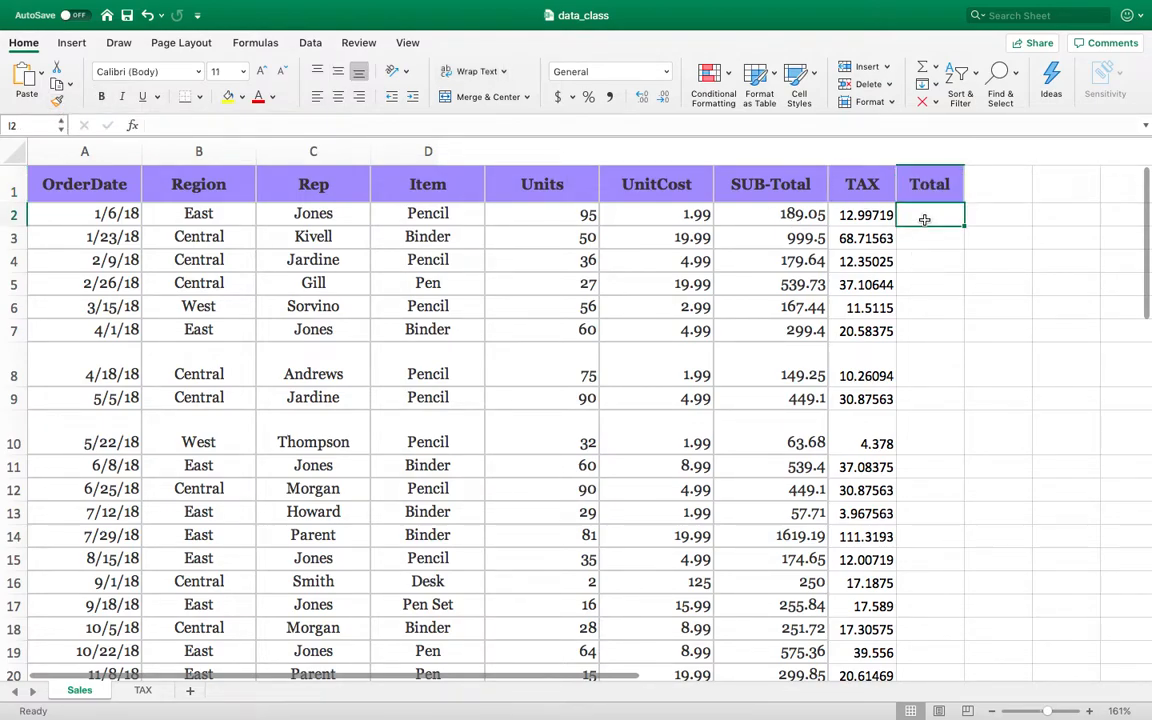
pyautogui.write('=')
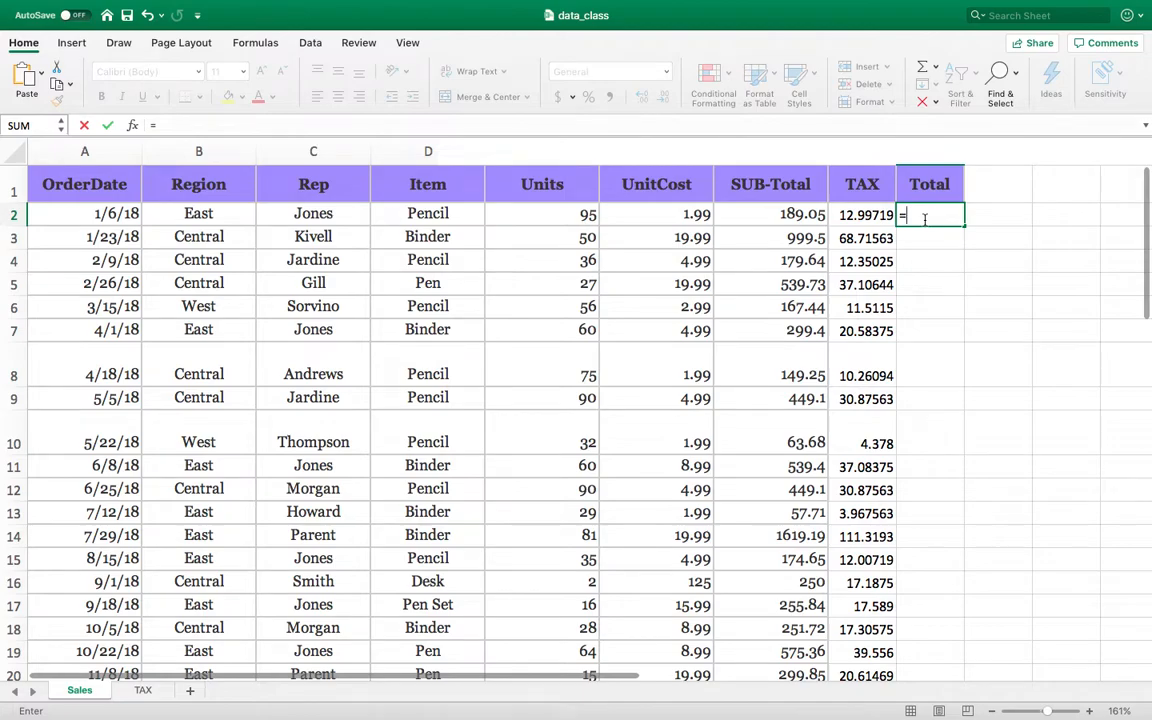
pyautogui.click(793, 214)
pyautogui.write('+')
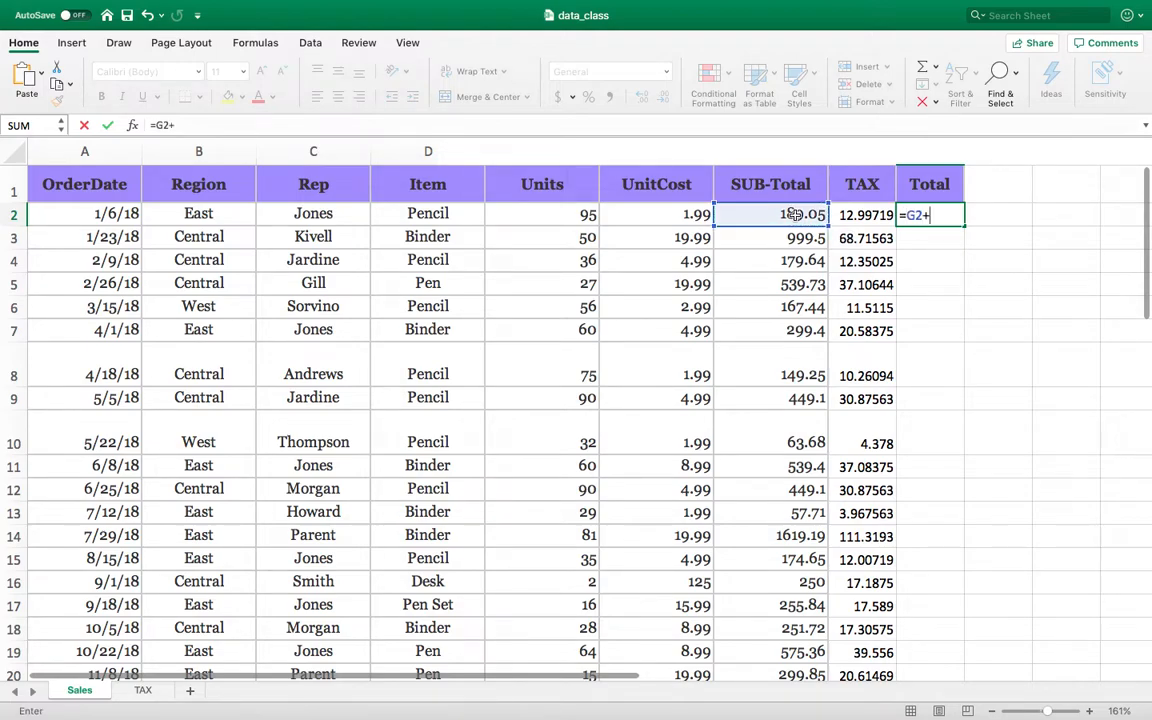
pyautogui.click(862, 214)
pyautogui.press('Return')
pyautogui.click(937, 206)
pyautogui.moveTo(964, 228)
pyautogui.mouseDown()
pyautogui.moveTo(954, 329)
pyautogui.moveTo(970, 690)
pyautogui.moveTo(982, 635)
pyautogui.moveTo(947, 2)
pyautogui.moveTo(954, 224)
pyautogui.mouseUp()
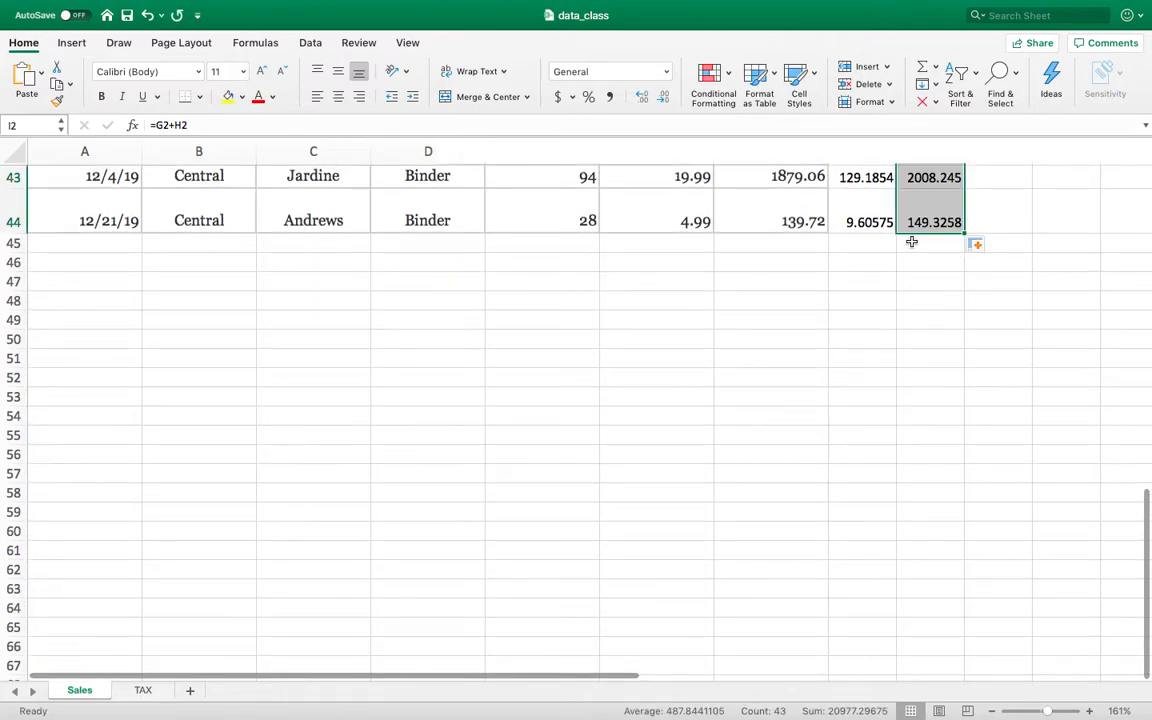
# Enter the label Total of all sales in H45, below the TAX column, and wrap its text.
pyautogui.click(860, 250)
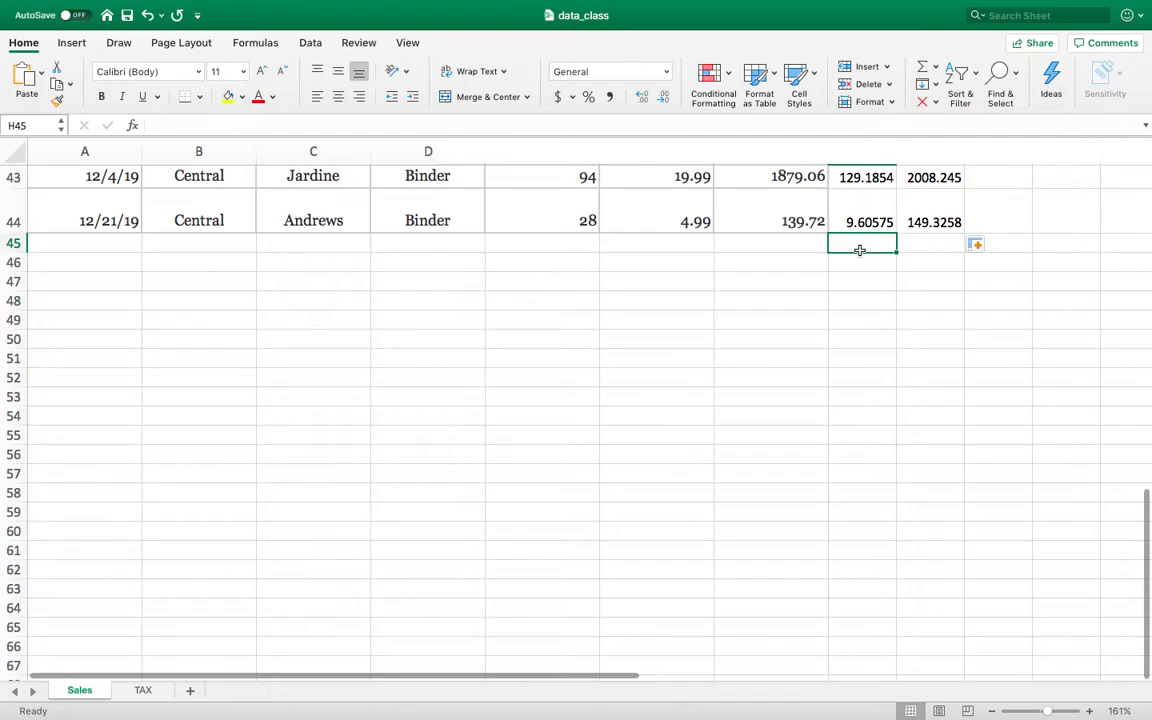
pyautogui.write('Total')
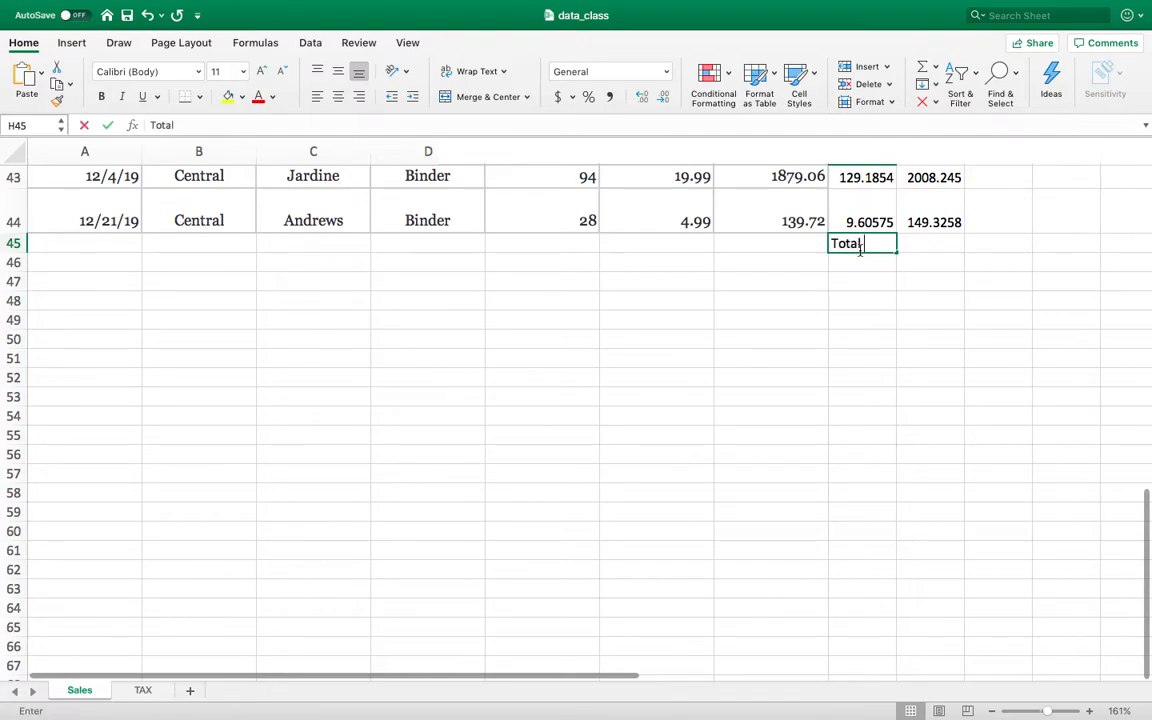
pyautogui.write(' of all sales')
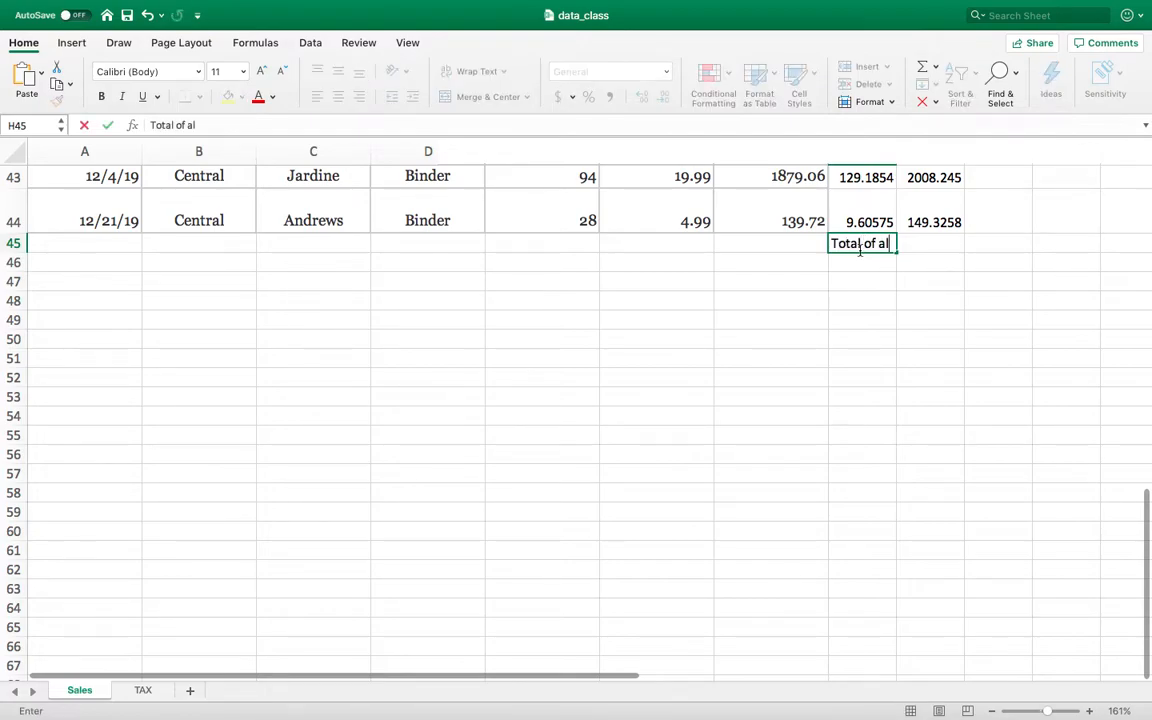
pyautogui.press('Return')
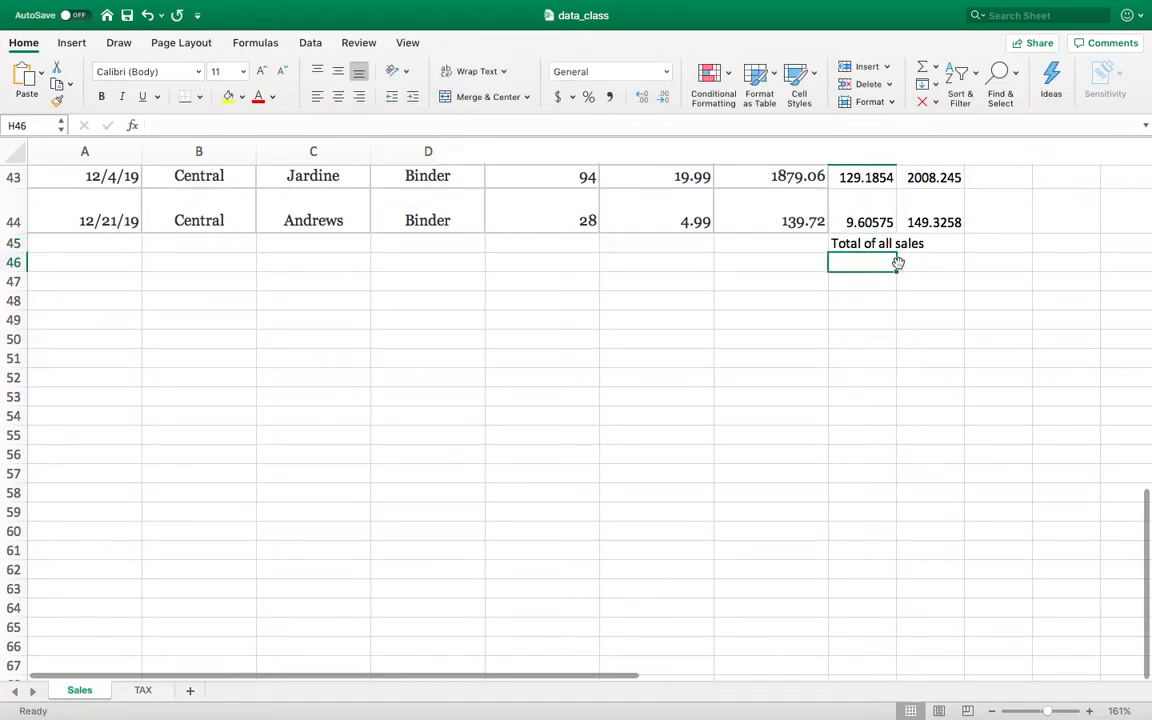
pyautogui.press('Up')
pyautogui.click(477, 72)
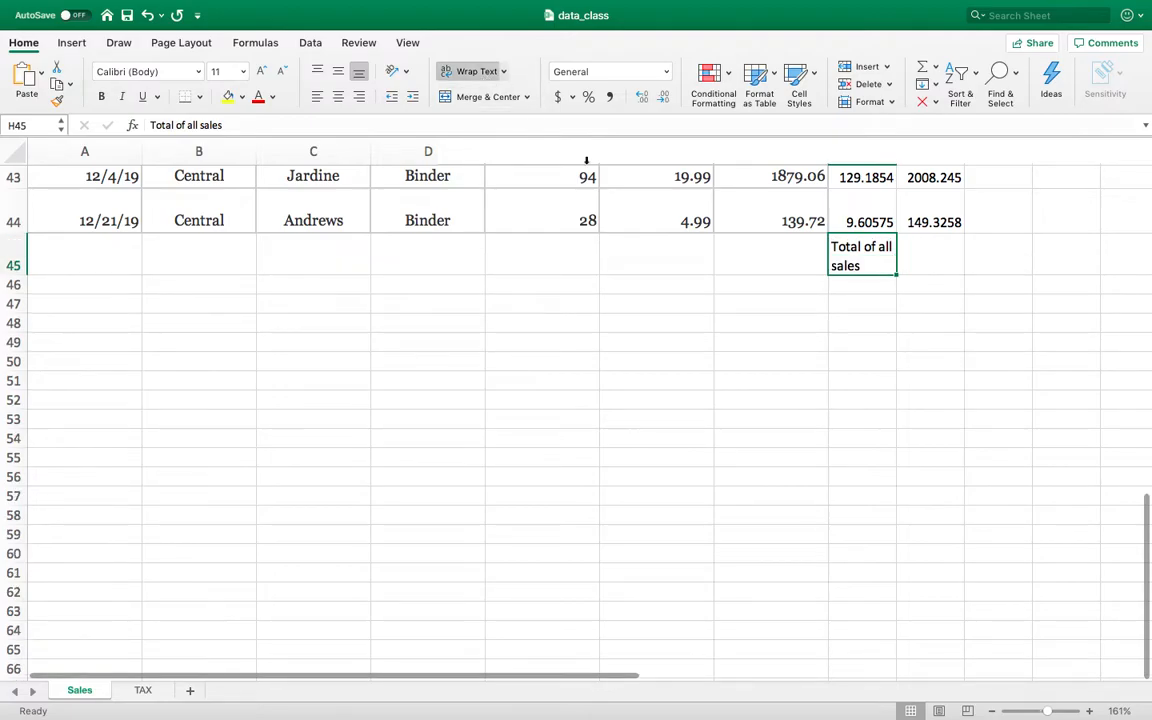
# Copy the formatting of the TAX header in H1 to the Total of all sales label in H45.
pyautogui.scroll(15, 528, 203)
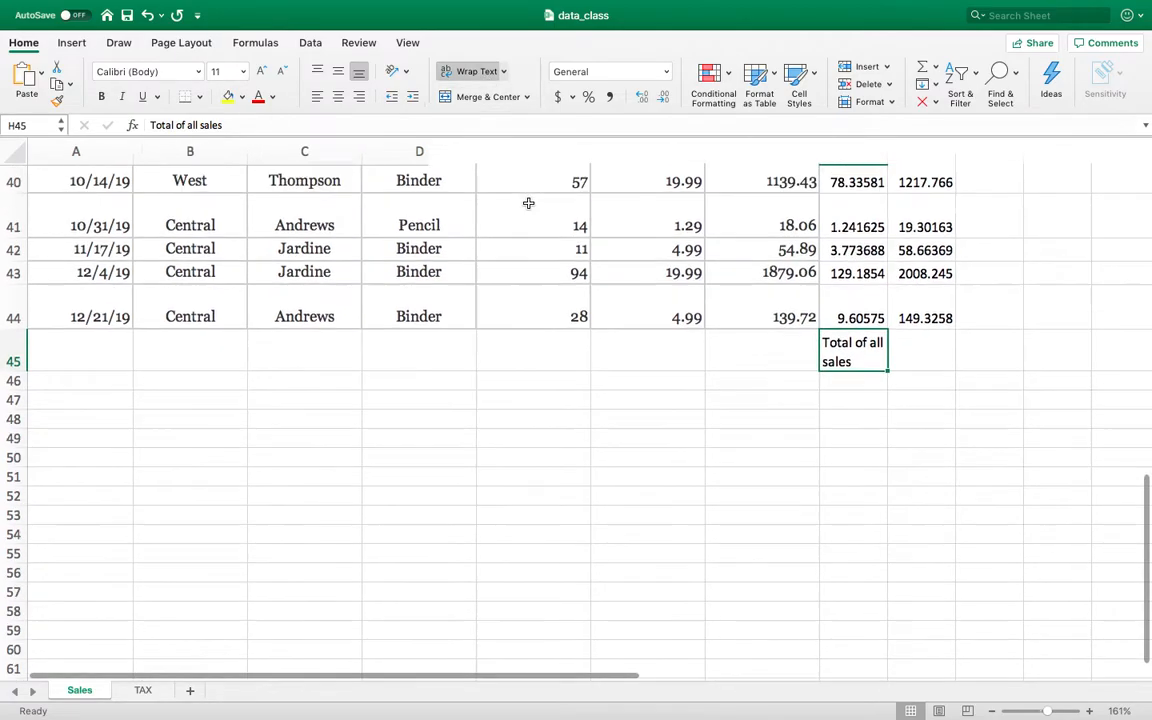
pyautogui.scroll(4, 528, 203)
pyautogui.click(855, 184)
pyautogui.click(56, 100)
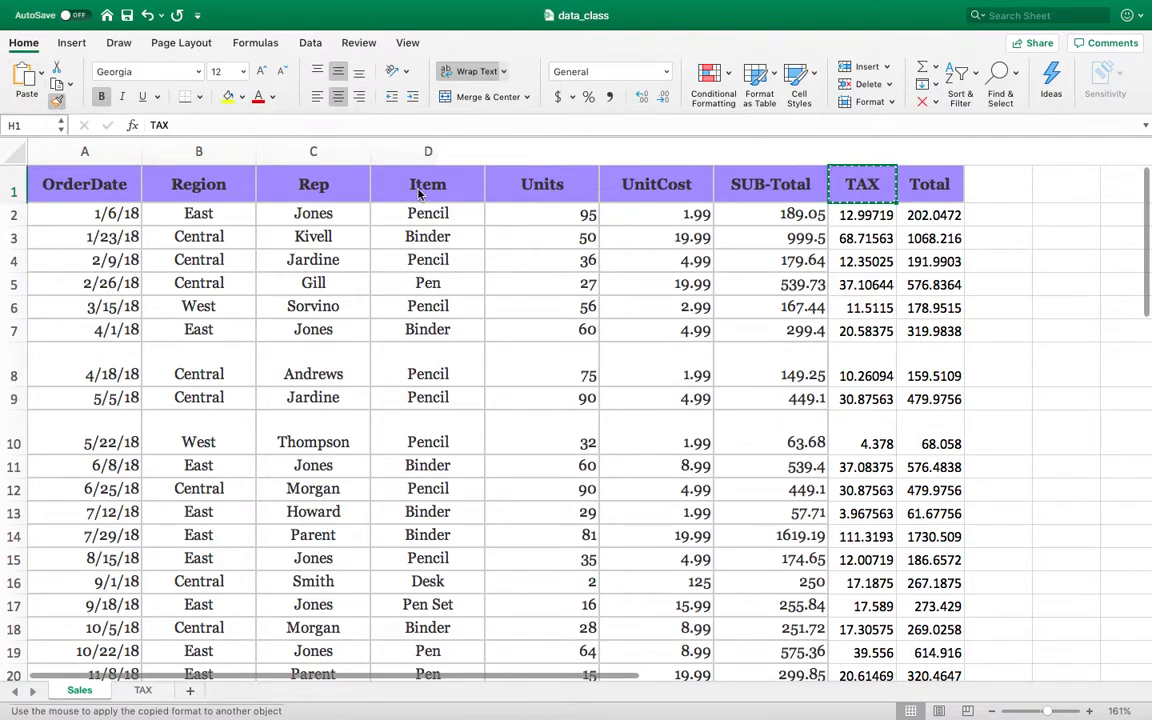
pyautogui.scroll(-13, 560, 257)
pyautogui.click(838, 577)
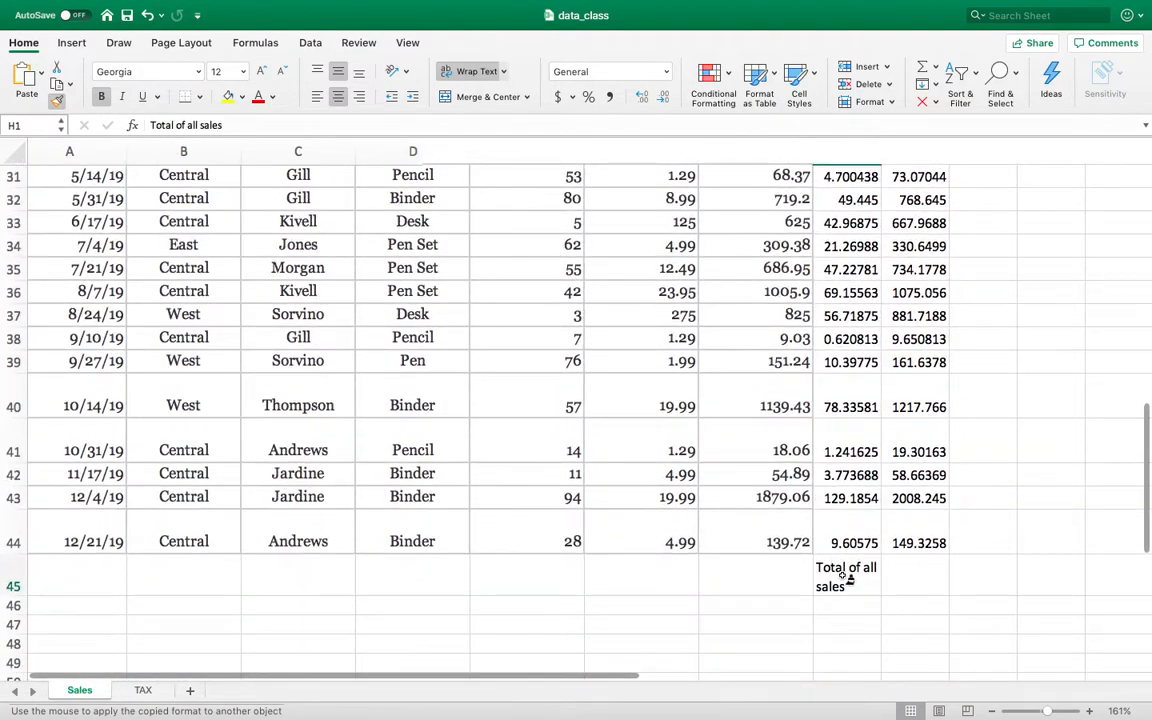
# Sum I2:I44 in I45 with AutoSum and clear the resulting formula from the cell.
pyautogui.click(915, 567)
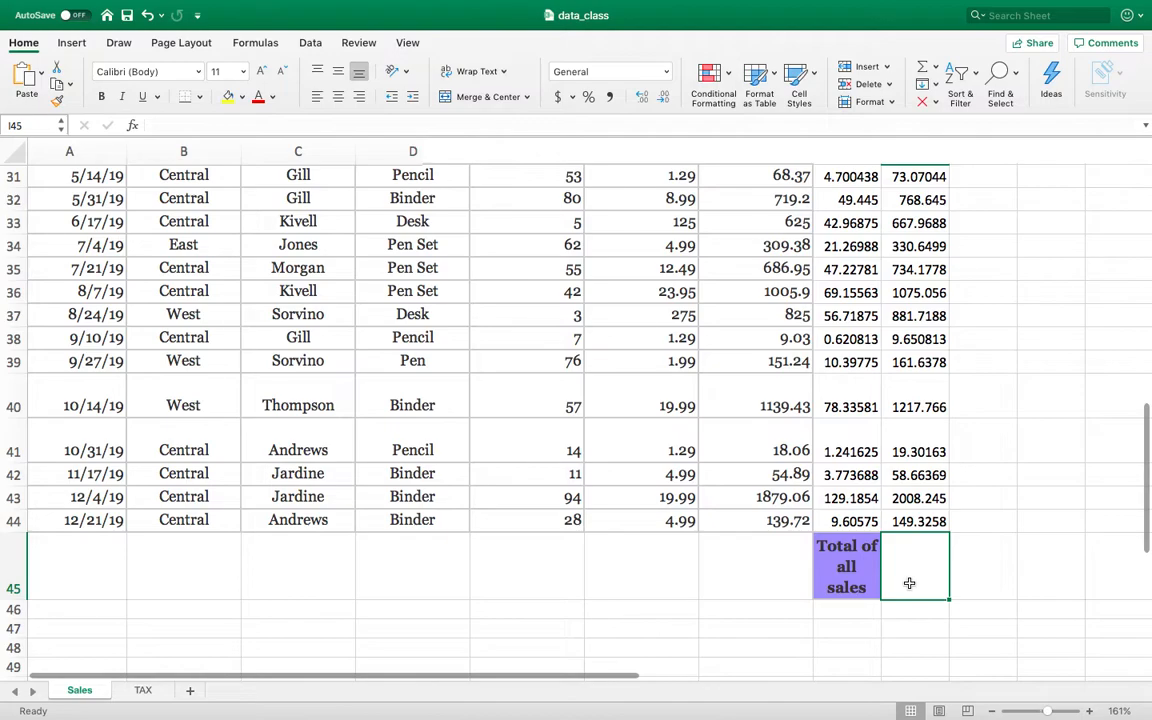
pyautogui.click(925, 77)
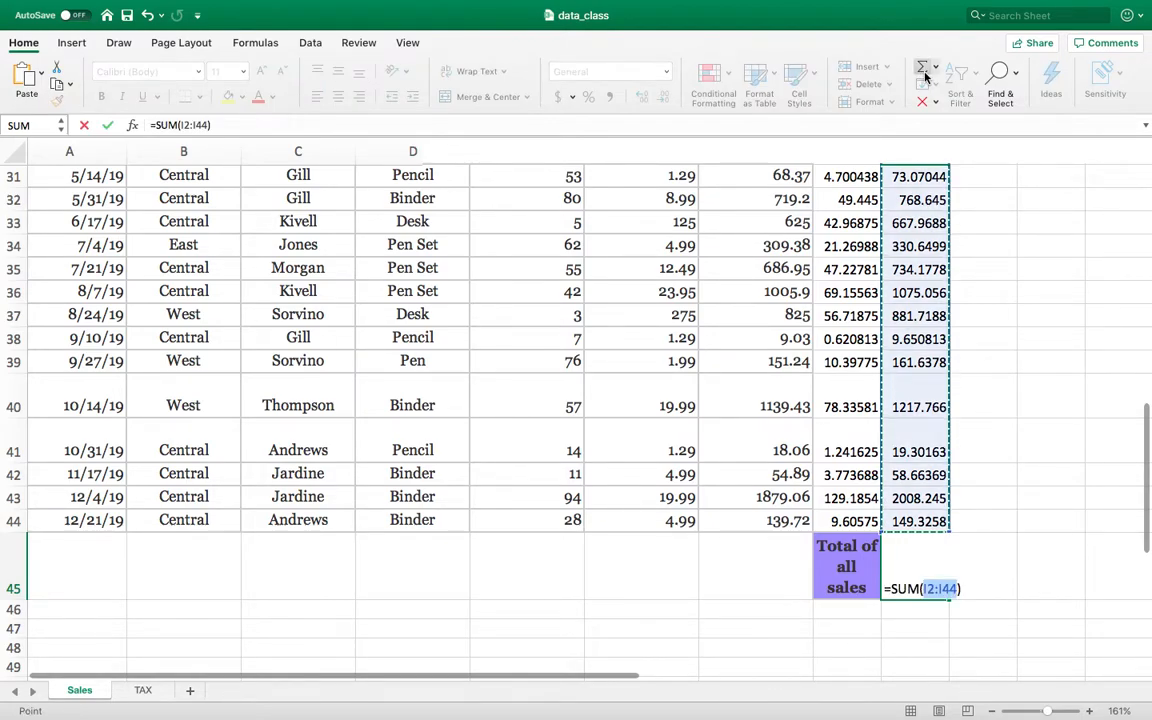
pyautogui.press('Return')
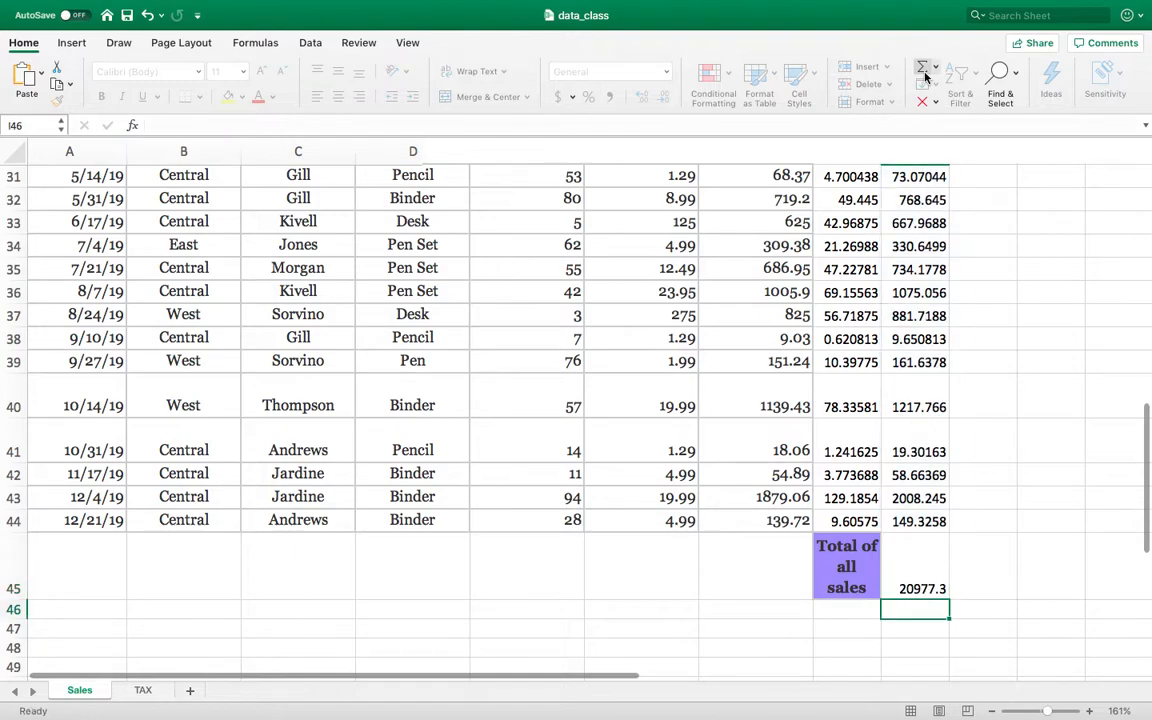
pyautogui.click(914, 544)
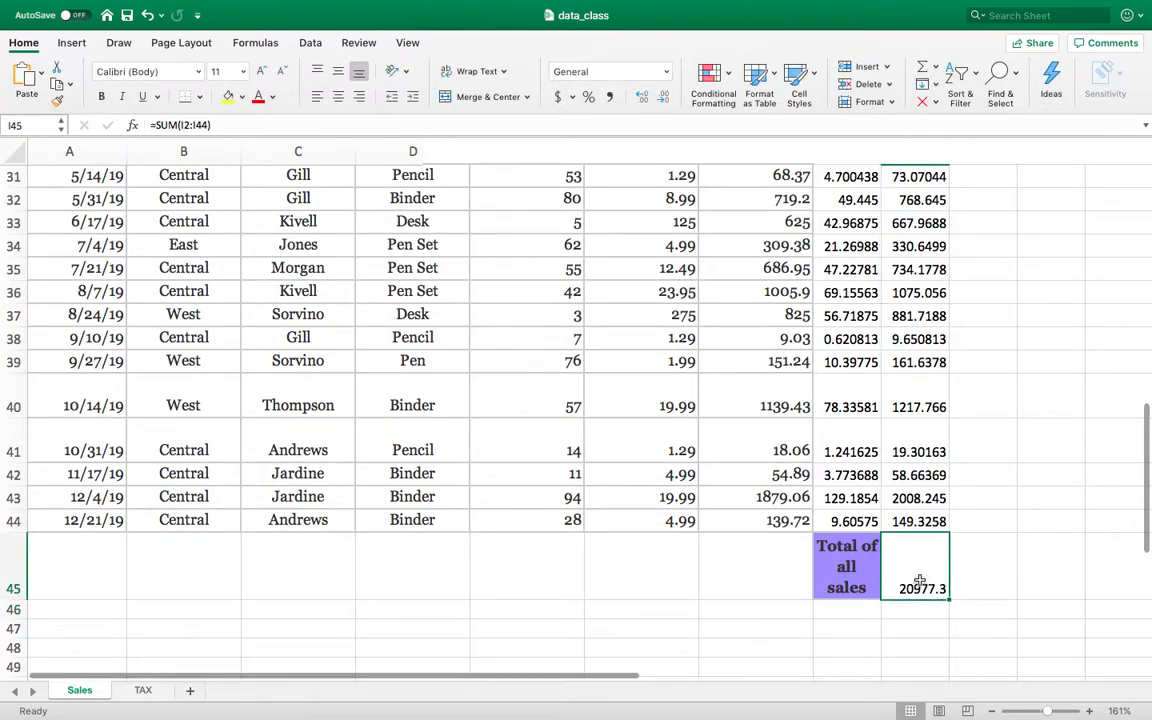
pyautogui.press('Delete')
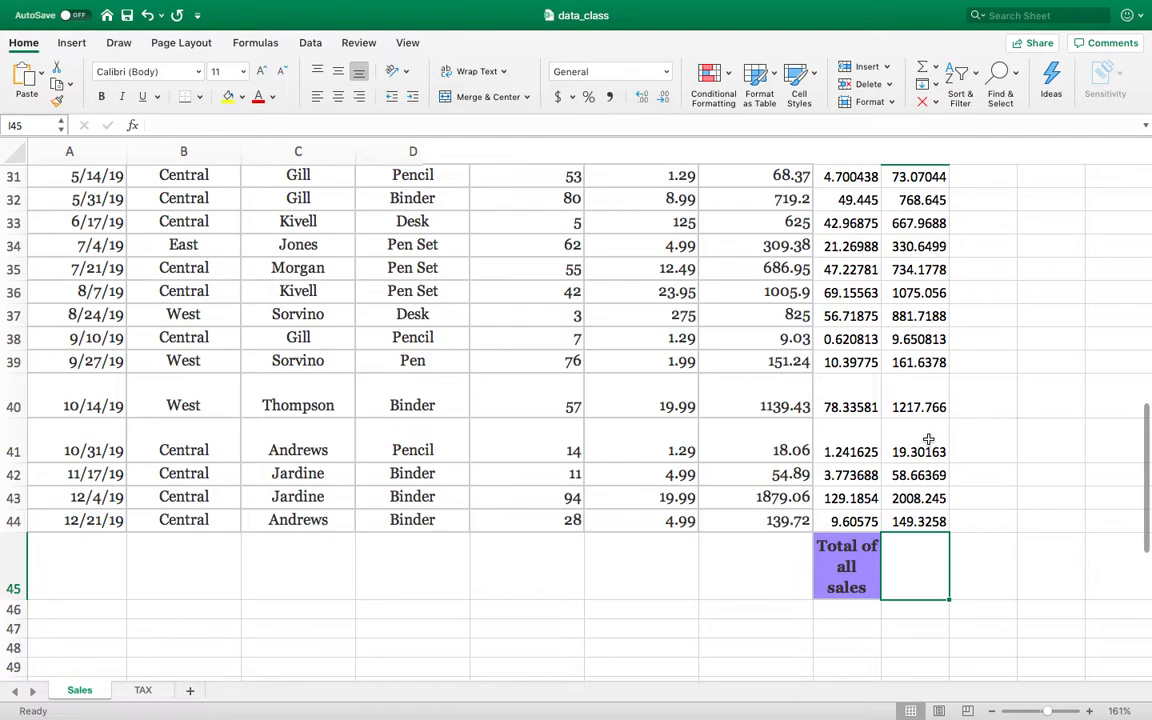
pyautogui.click(1064, 387)
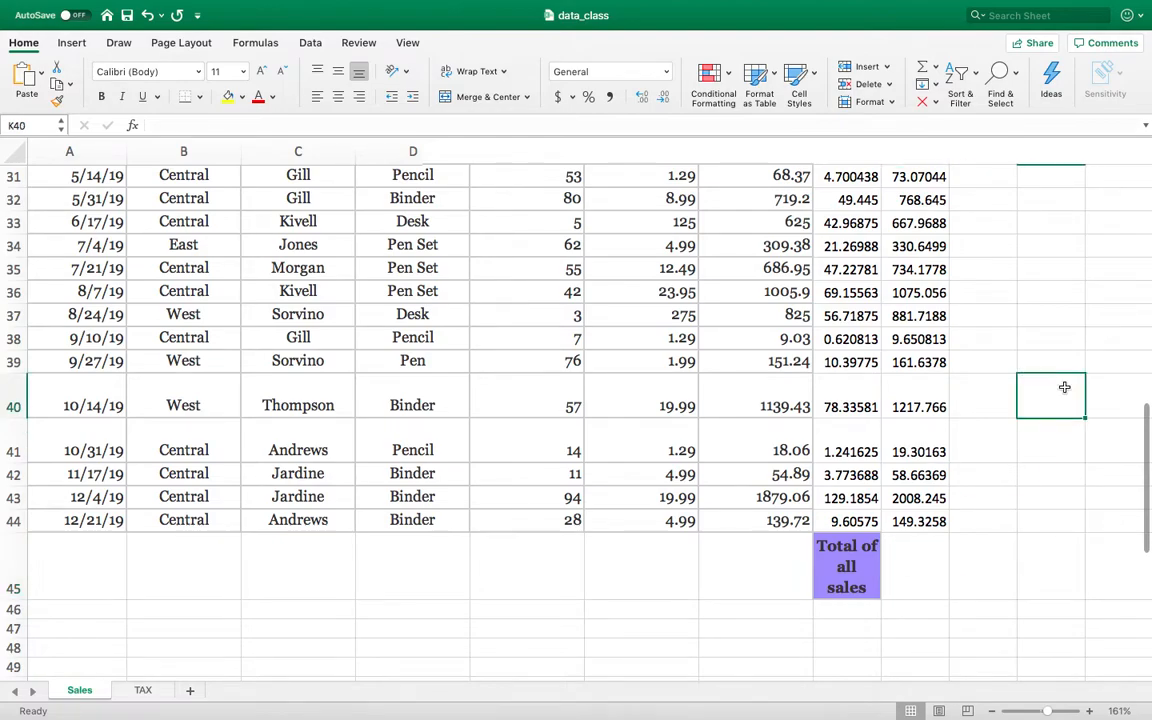
pyautogui.click(922, 66)
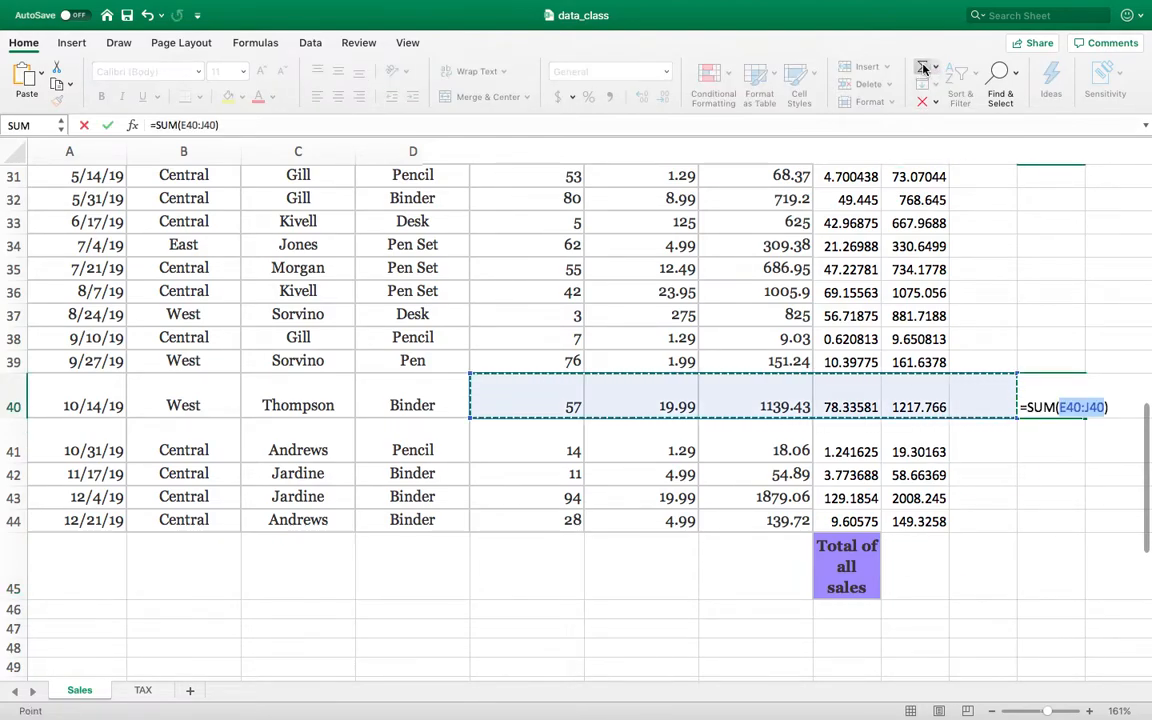
pyautogui.press('Escape')
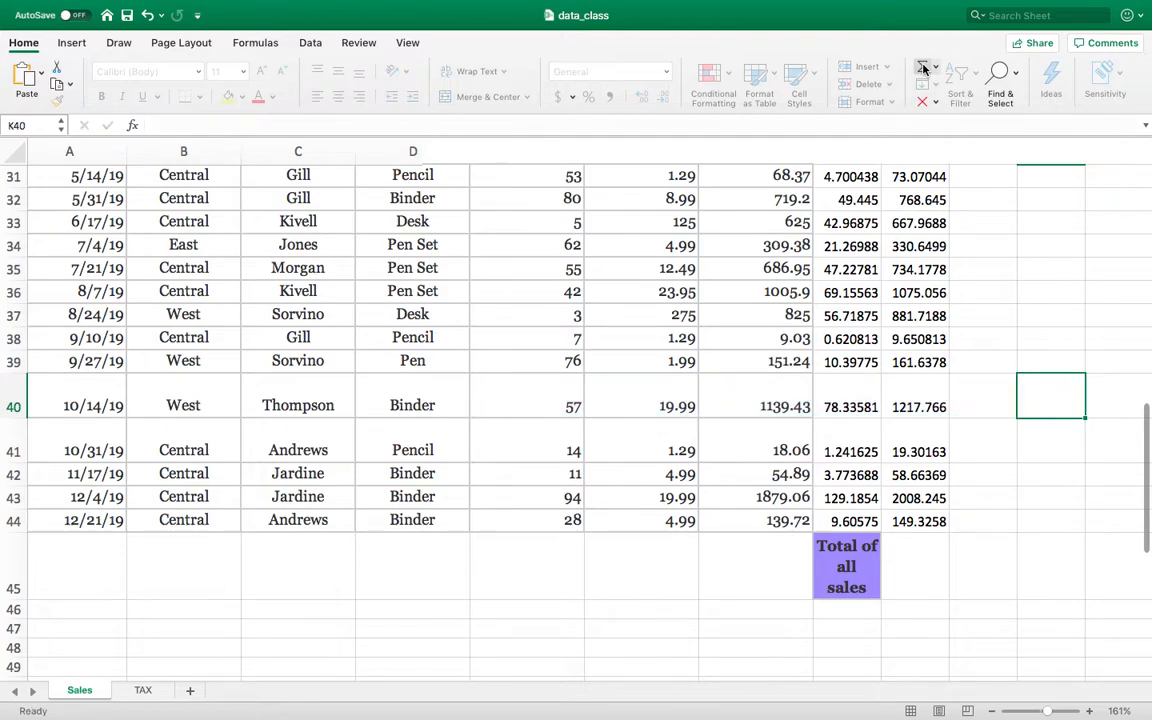
pyautogui.click(920, 579)
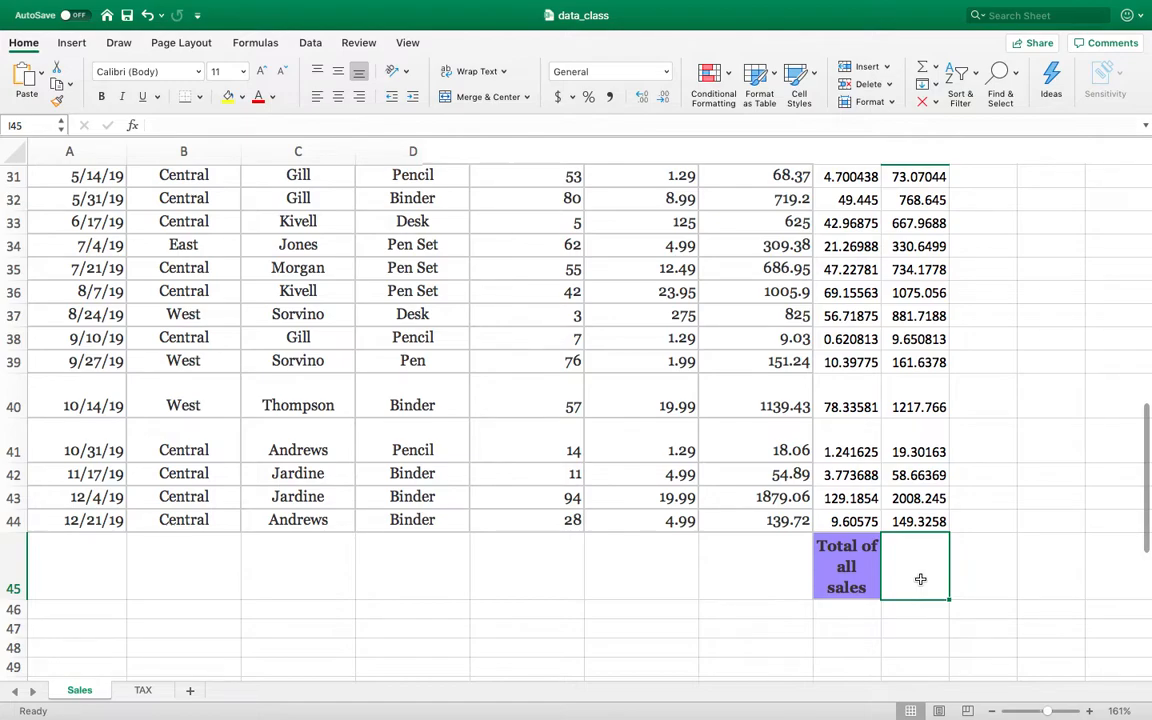
pyautogui.write('=S')
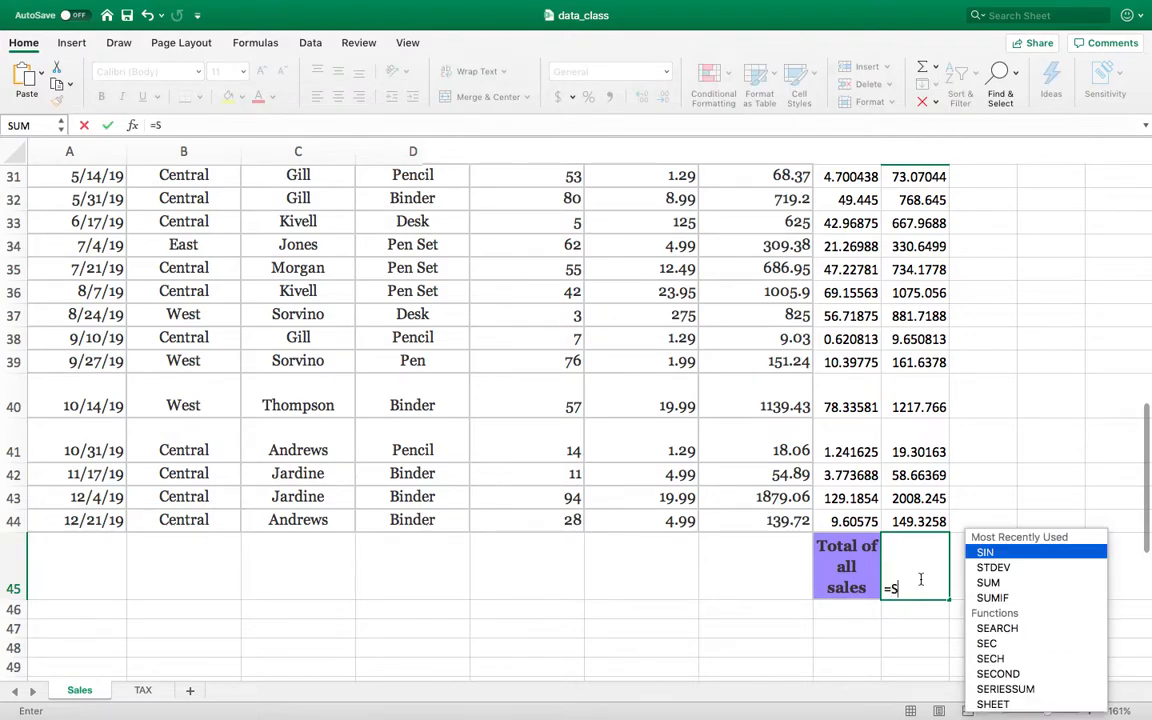
pyautogui.write('UM')
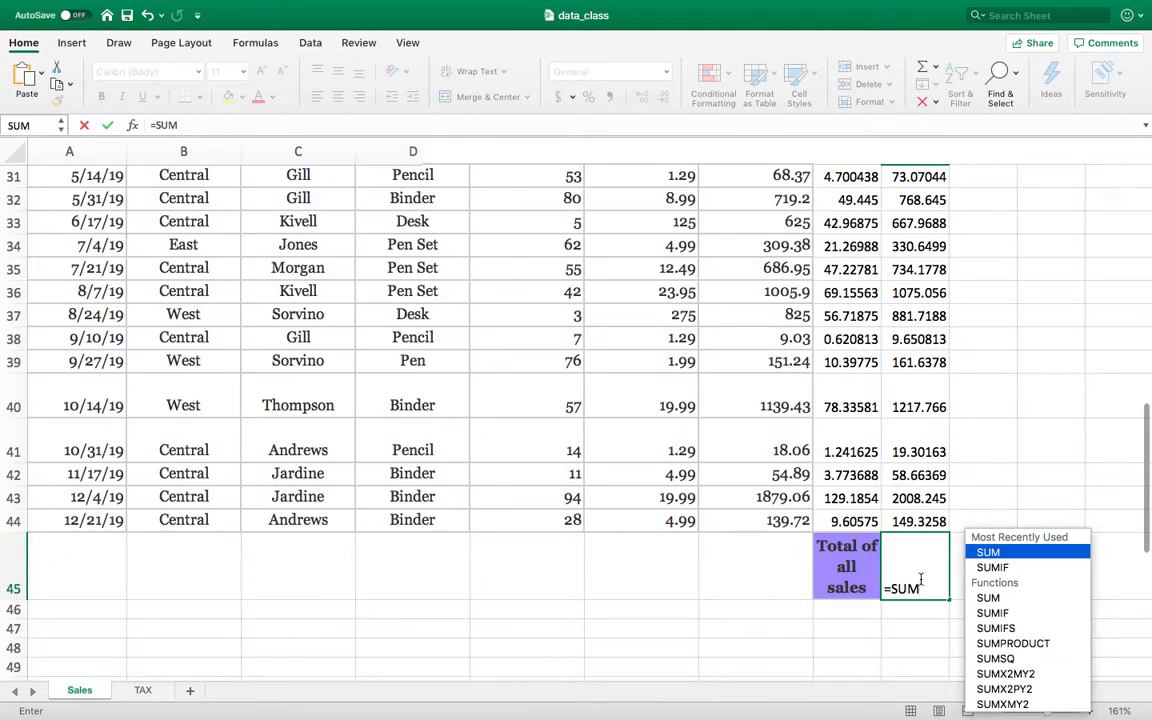
pyautogui.write('(')
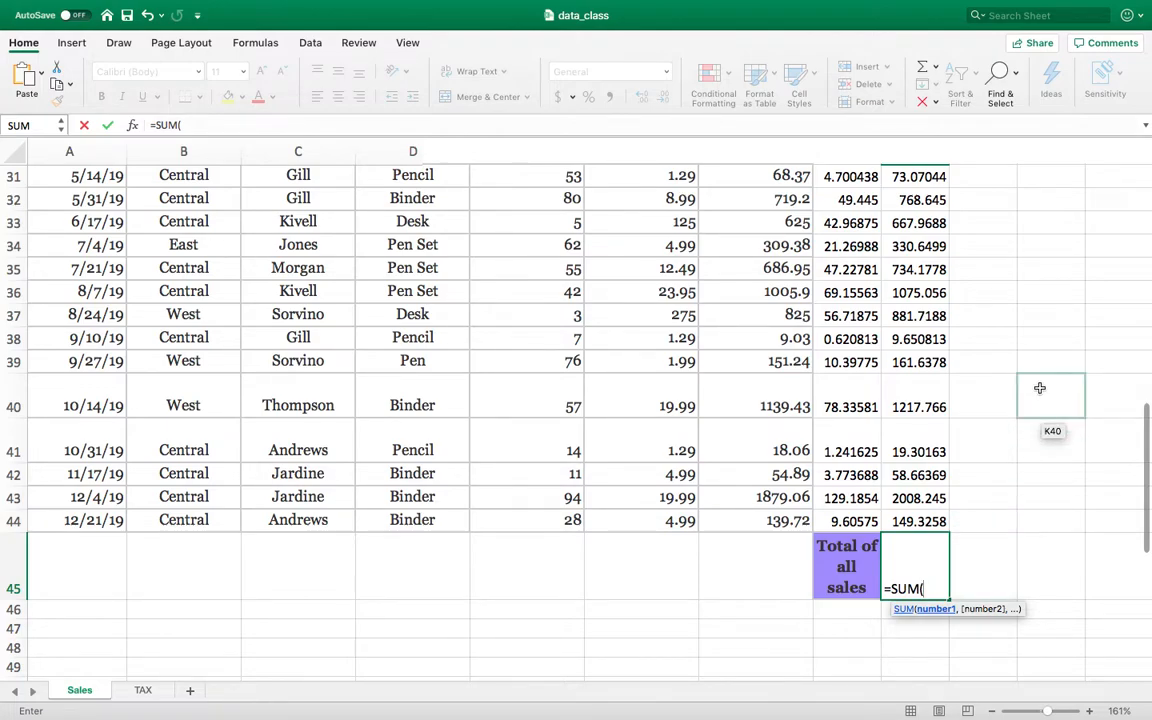
pyautogui.scroll(15, 957, 420)
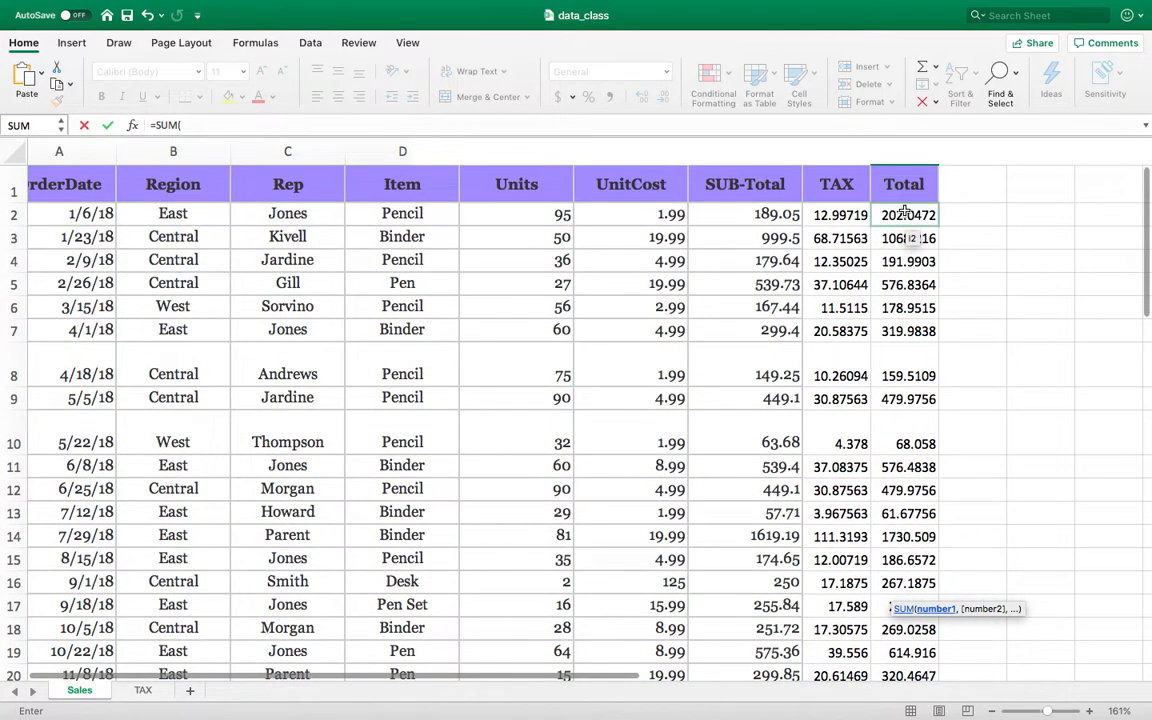
pyautogui.scroll(10, 933, 157)
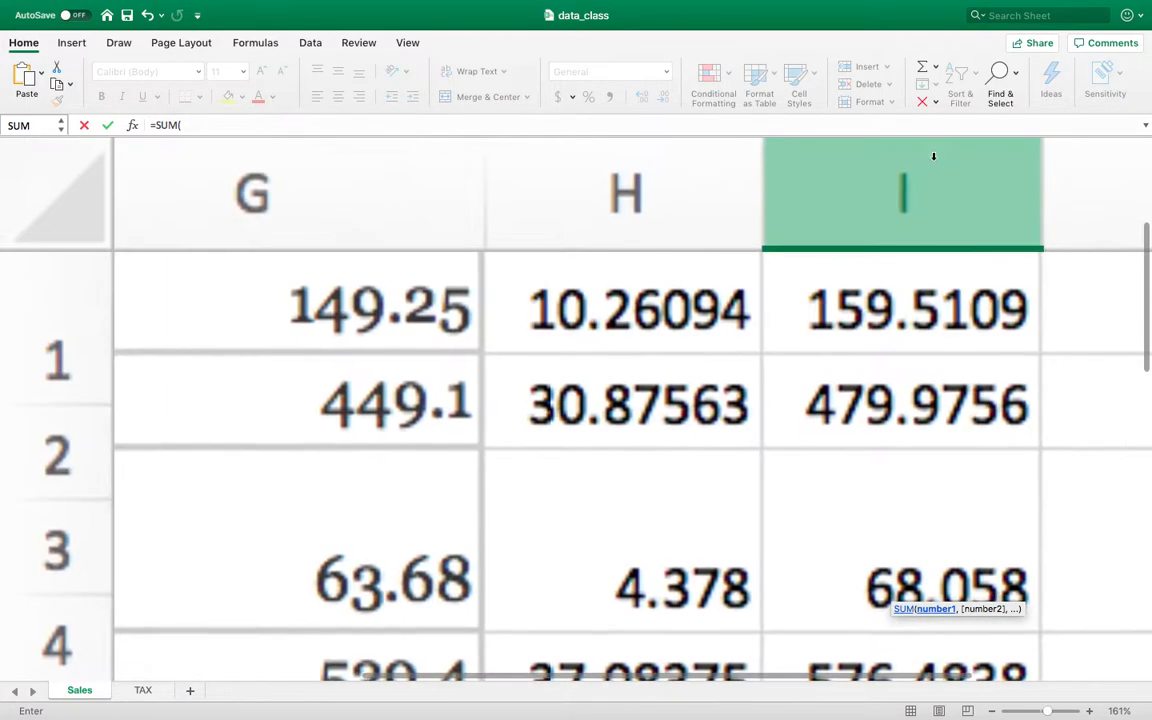
pyautogui.hscroll(8, 870, 279)
pyautogui.hscroll(6, 870, 279)
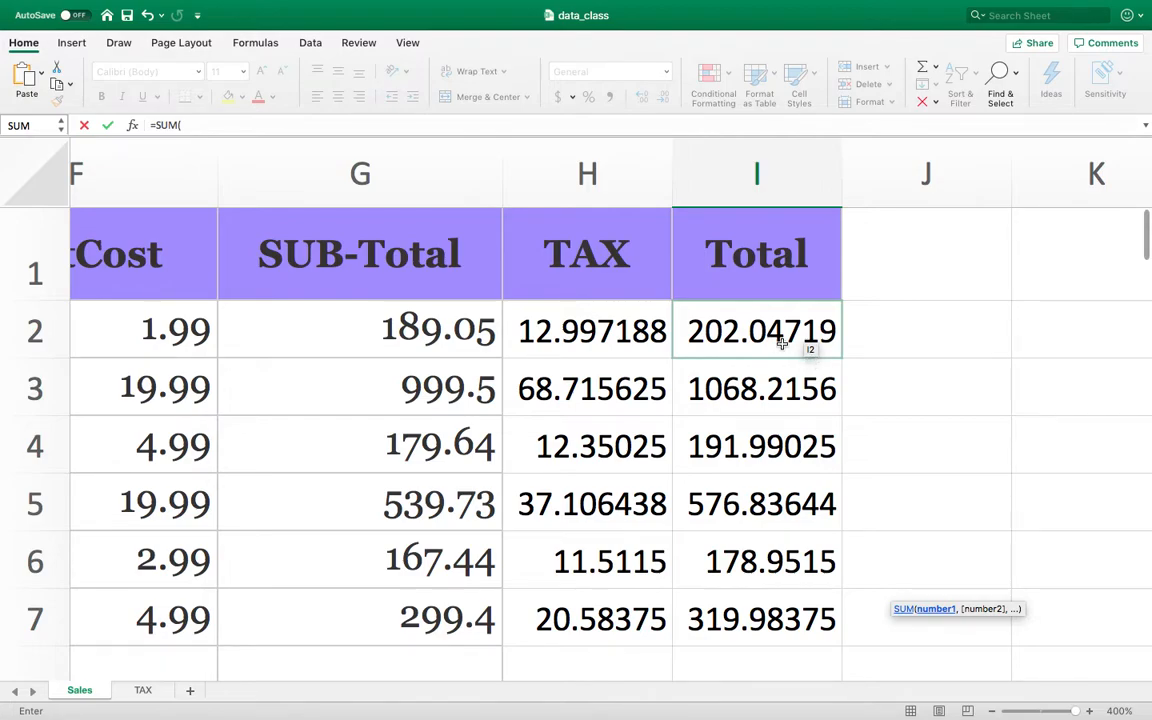
pyautogui.scroll(-5, 782, 343)
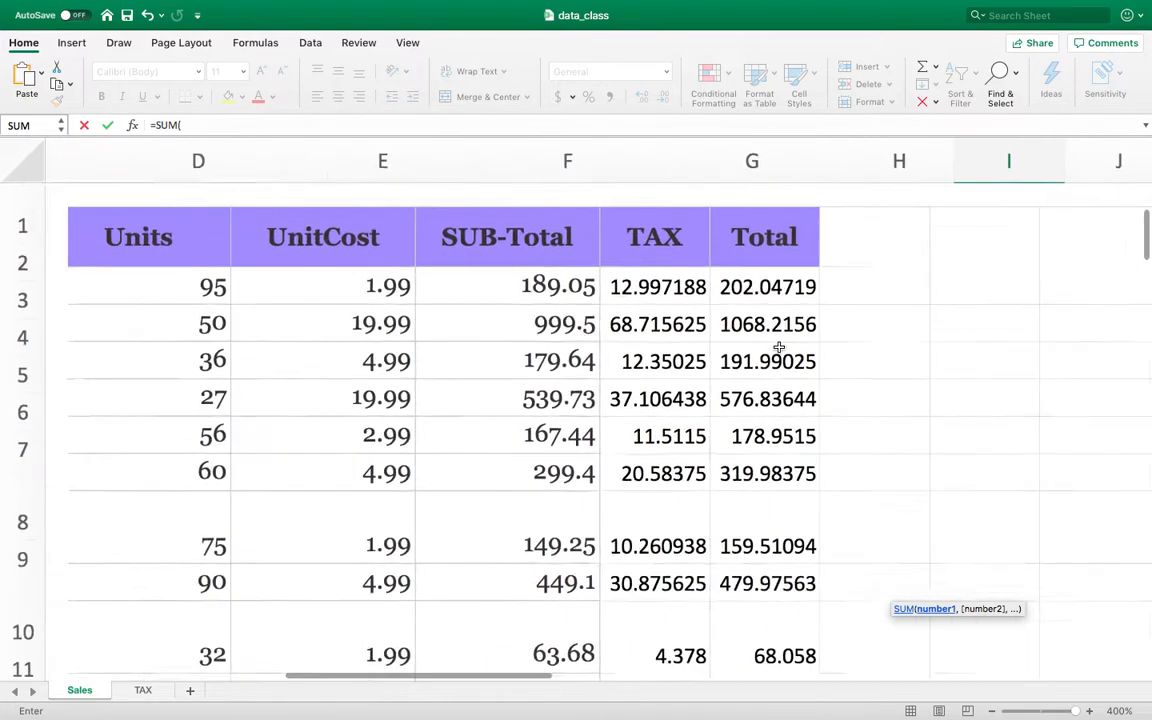
pyautogui.scroll(-3, 779, 346)
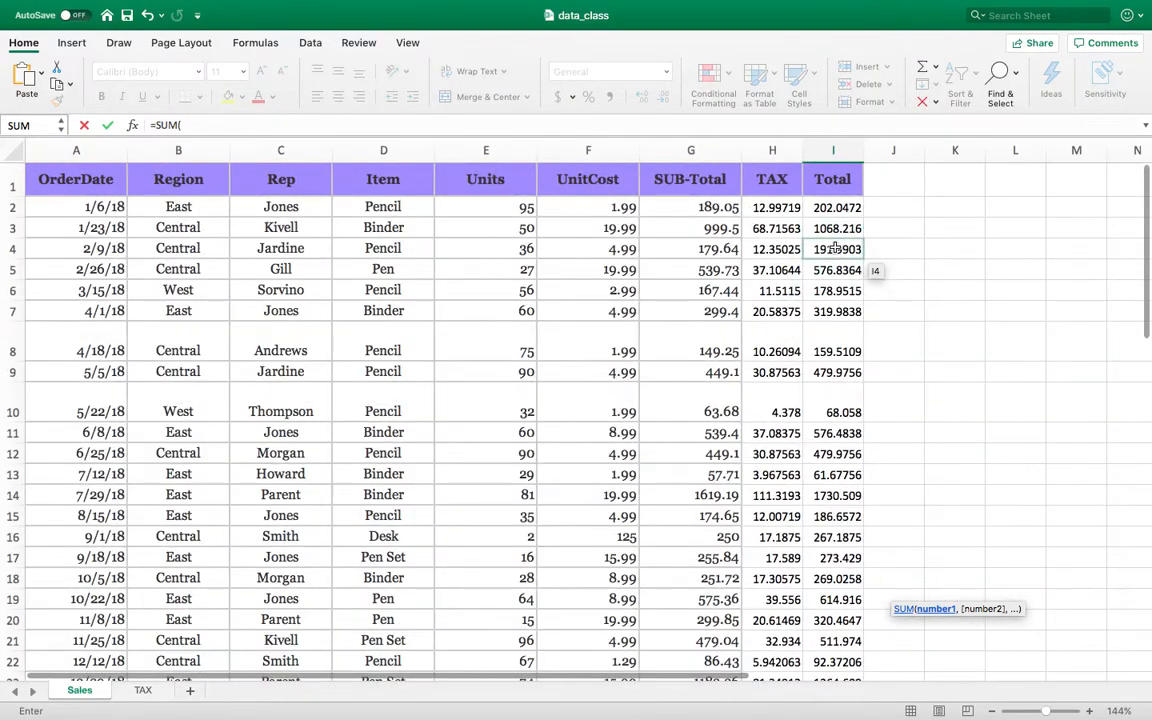
pyautogui.scroll(3, 757, 290)
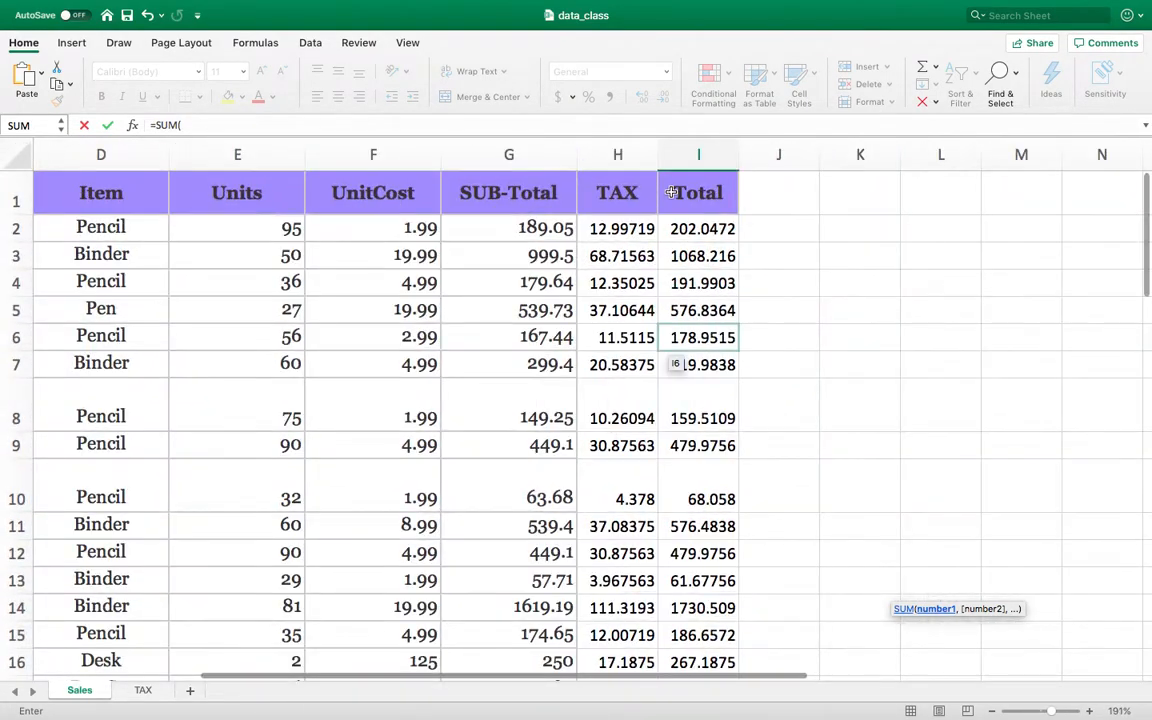
pyautogui.moveTo(676, 228); pyautogui.dragTo(703, 566)
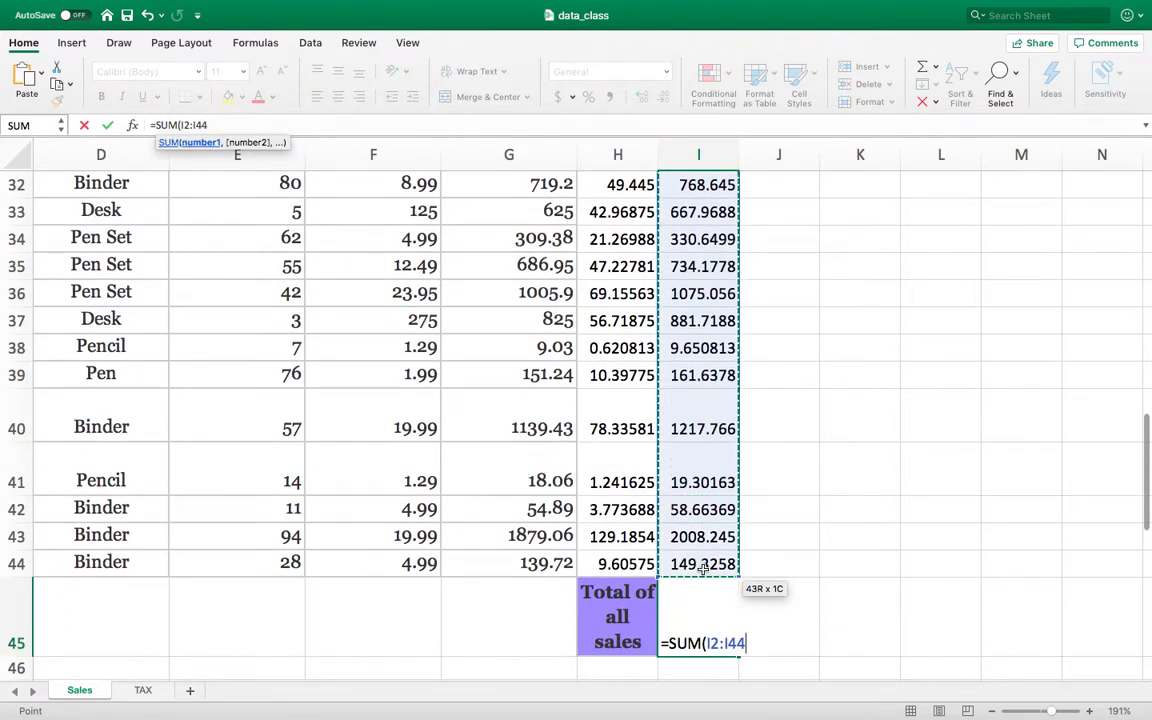
pyautogui.press('Escape')
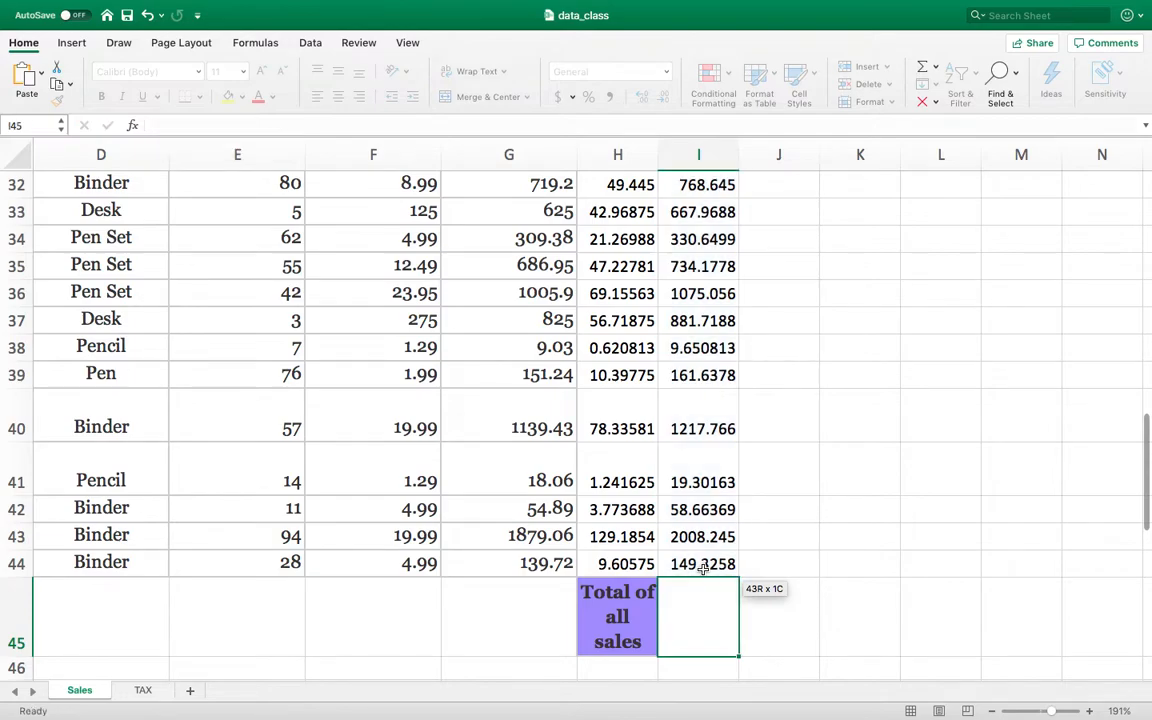
# Enter =SUM(I2:I44) in I45, beside the Total of all sales label.
pyautogui.write('=SUM(')
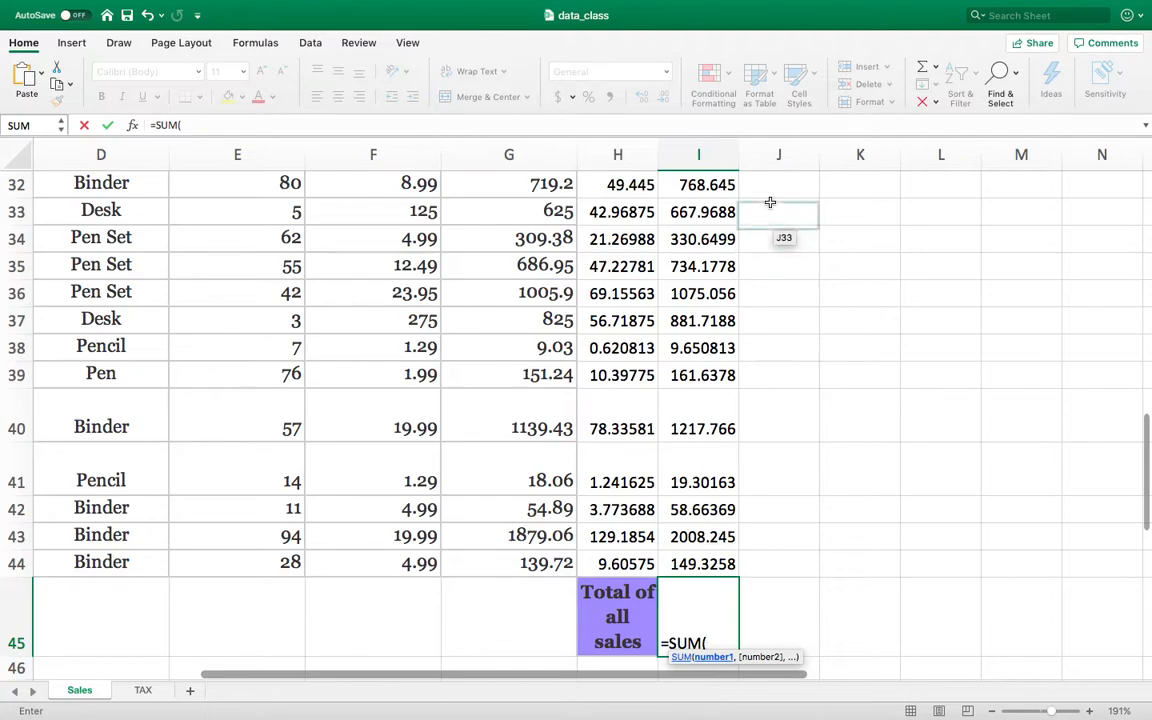
pyautogui.scroll(15, 769, 198)
pyautogui.scroll(-1, 769, 198)
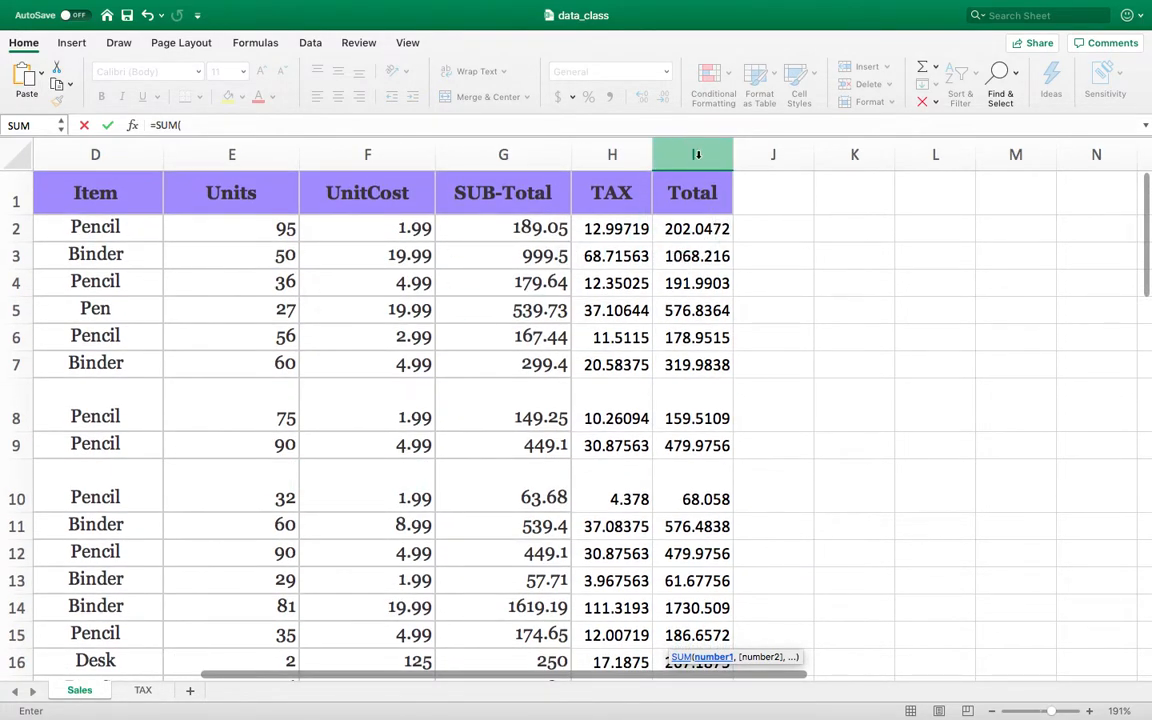
pyautogui.scroll(-8, 720, 373)
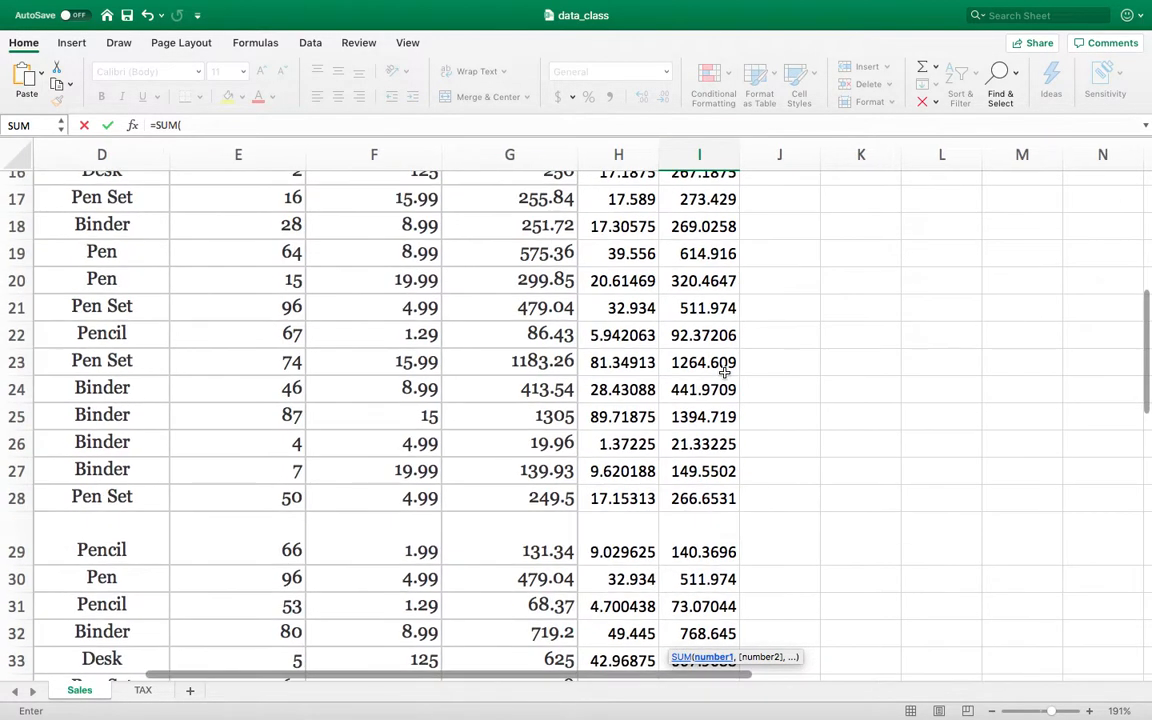
pyautogui.scroll(-11, 724, 372)
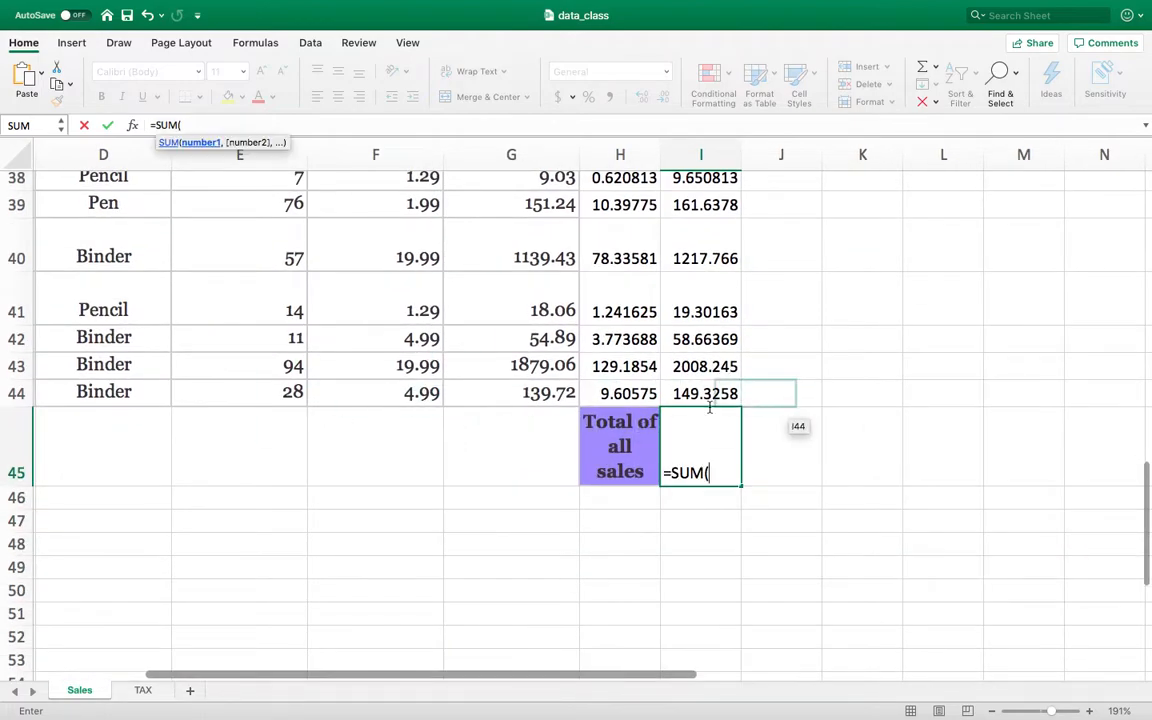
pyautogui.write('I2')
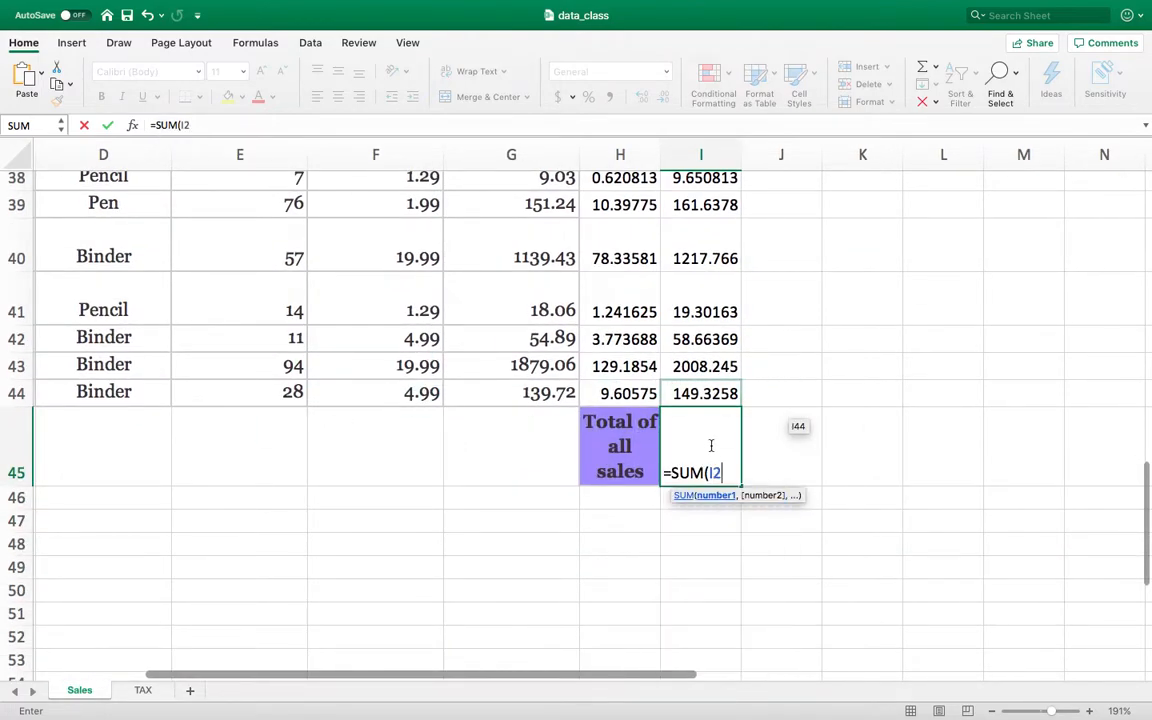
pyautogui.write(':I44')
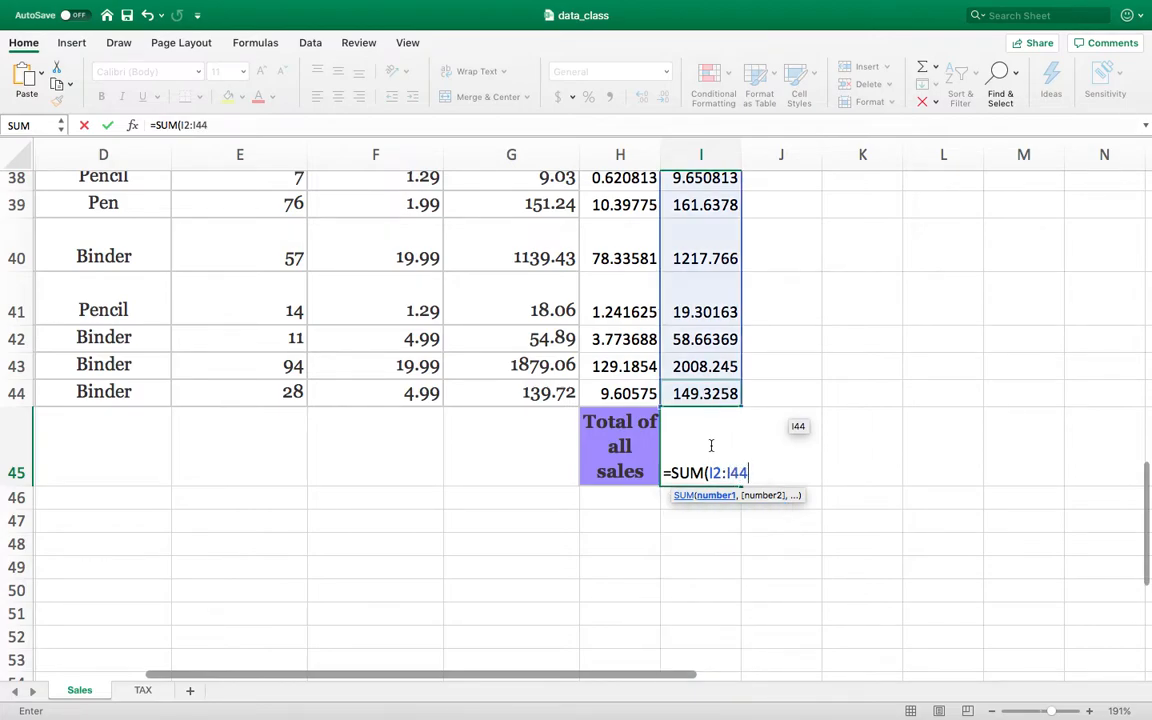
pyautogui.write(')')
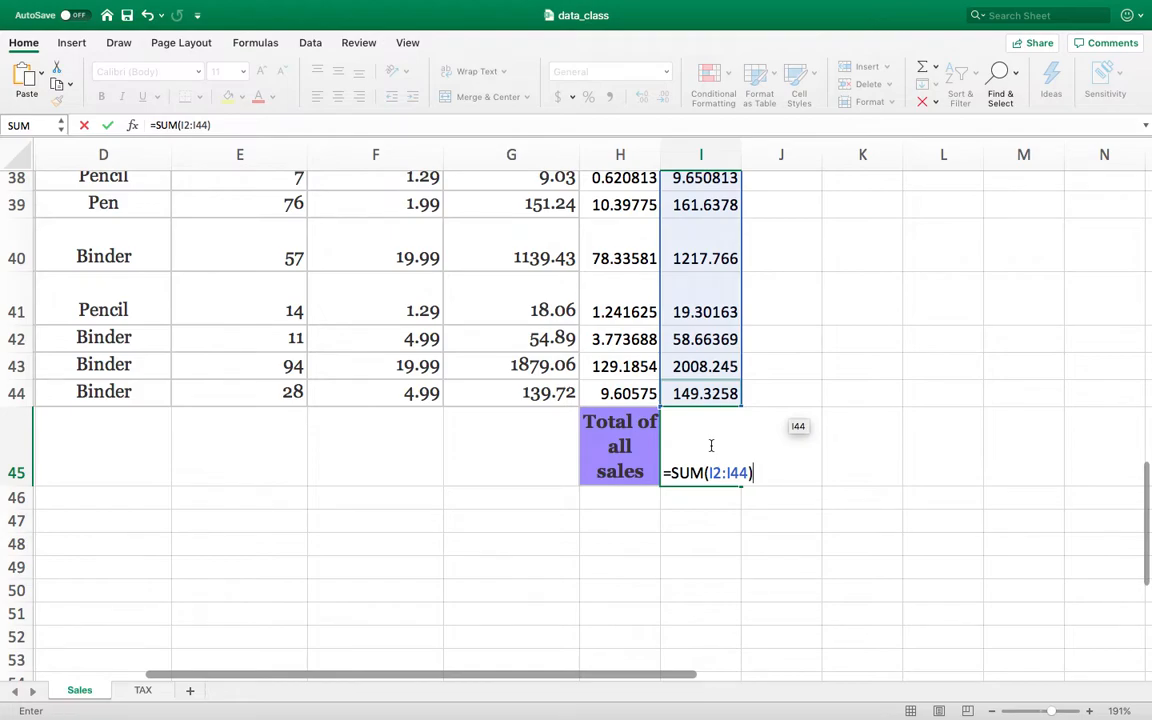
pyautogui.press('Return')
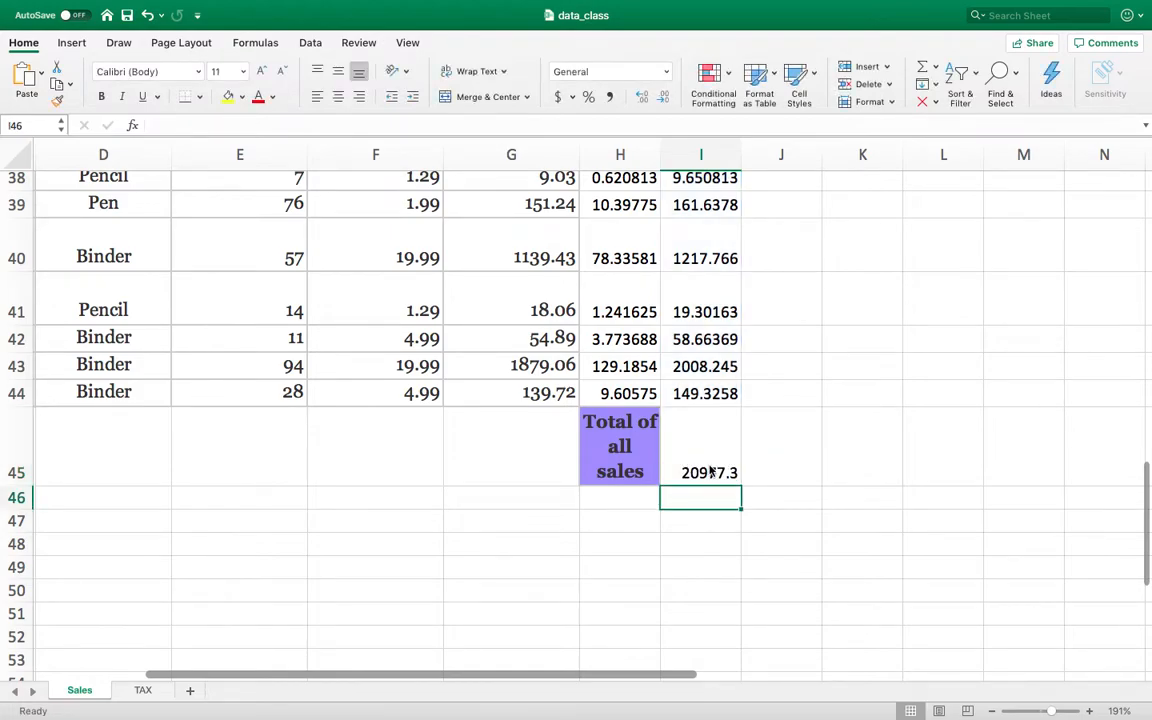
pyautogui.click(709, 476)
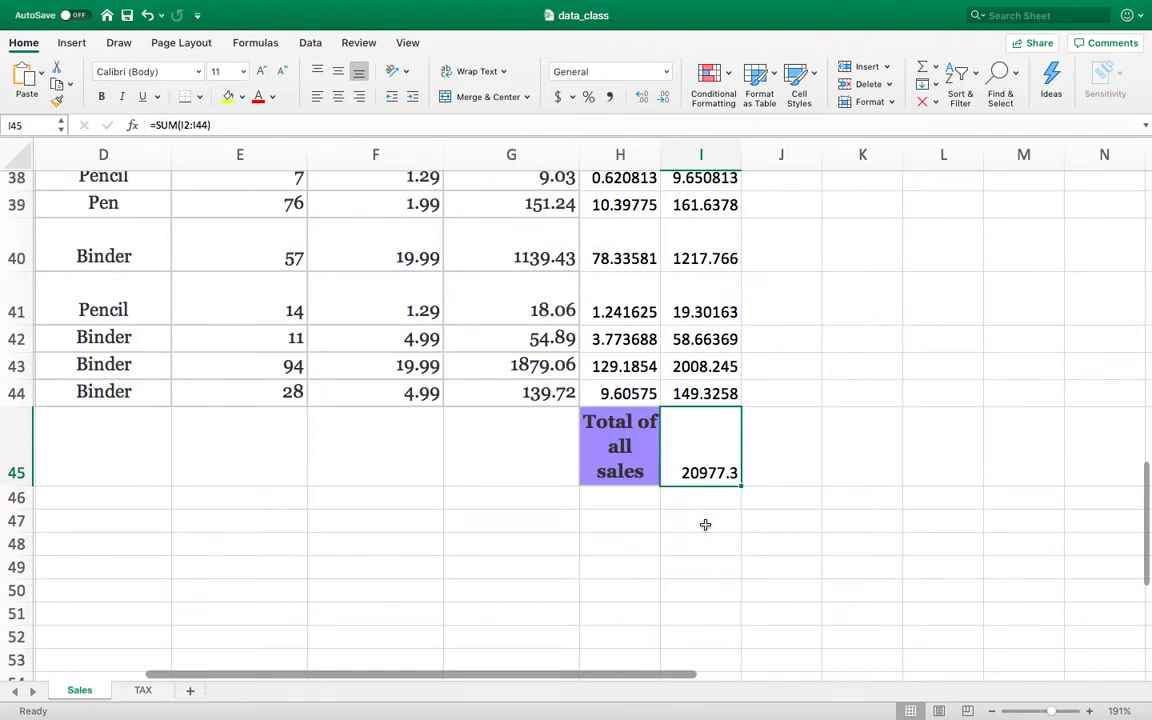
# Enter the label Maximum Sales in H46 and wrap the text of H45:H47.
pyautogui.click(612, 502)
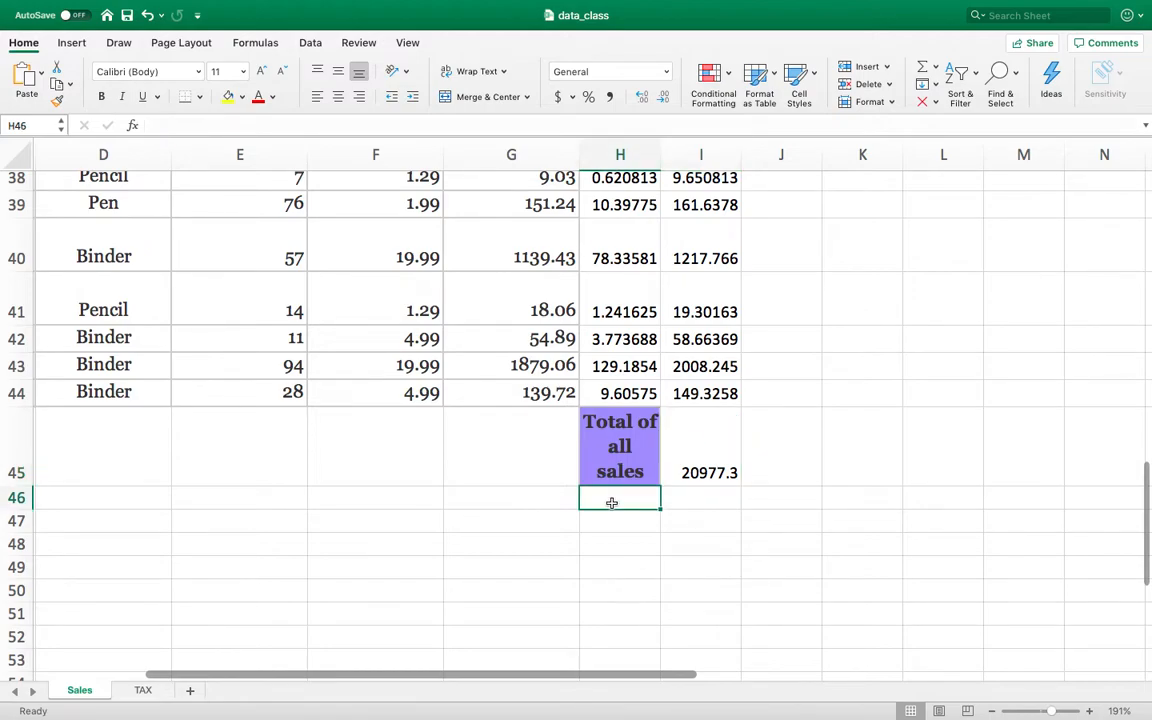
pyautogui.write('Ma')
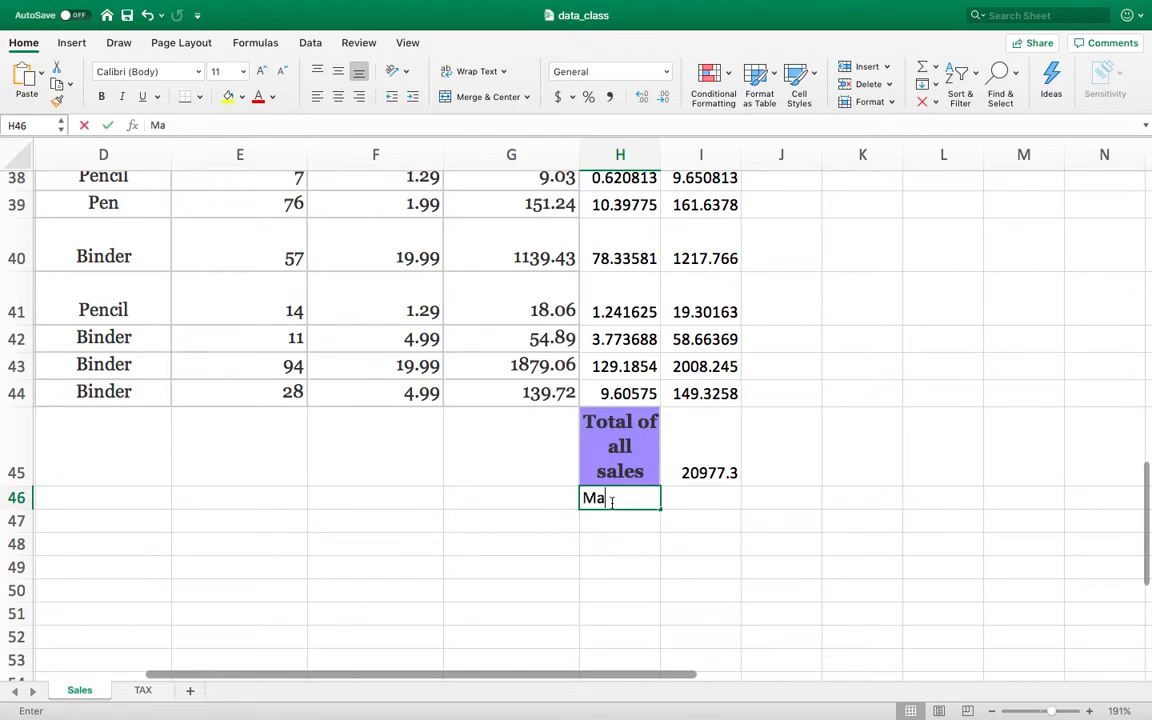
pyautogui.write('ximum Sales')
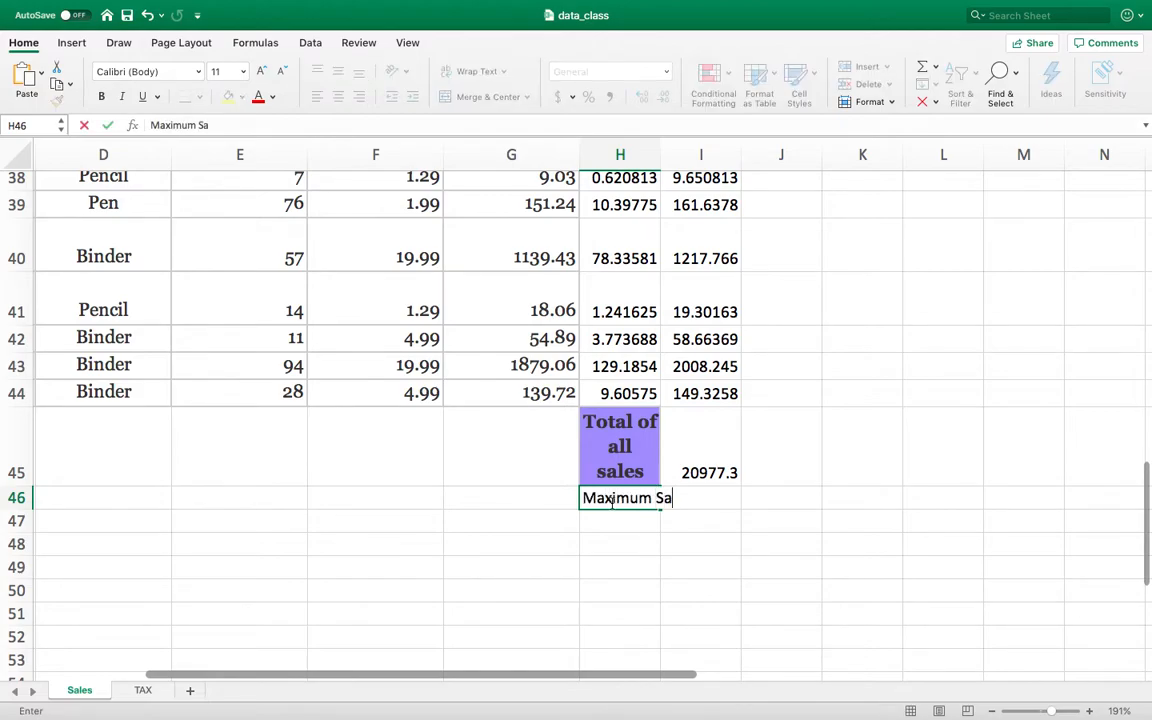
pyautogui.press('Return')
pyautogui.moveTo(620, 444); pyautogui.dragTo(622, 523)
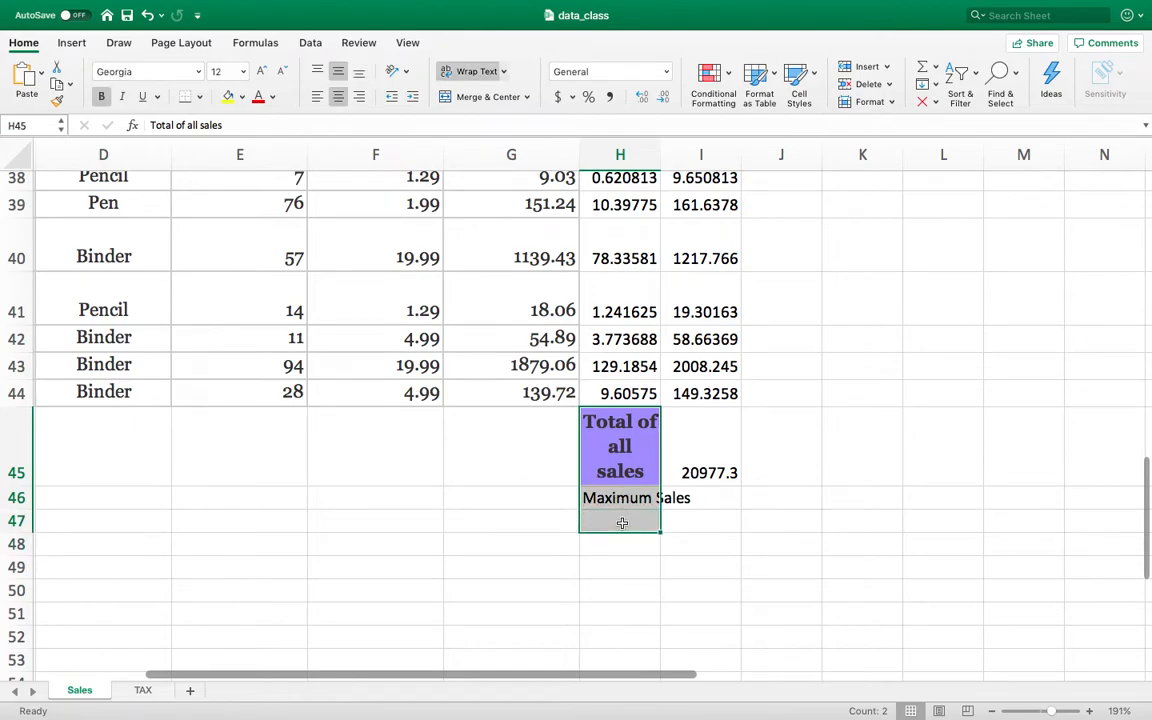
pyautogui.click(470, 75)
pyautogui.click(470, 75)
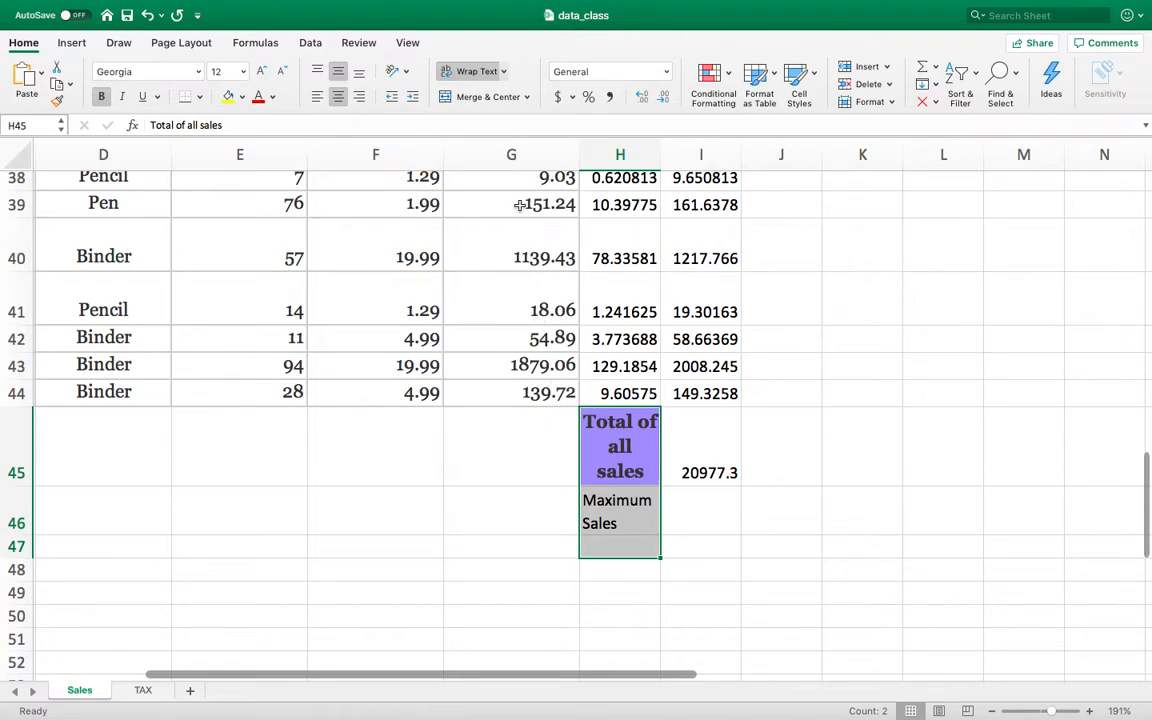
# Copy the formatting of the Total of all sales label in H45 to H46 and H47.
pyautogui.click(611, 473)
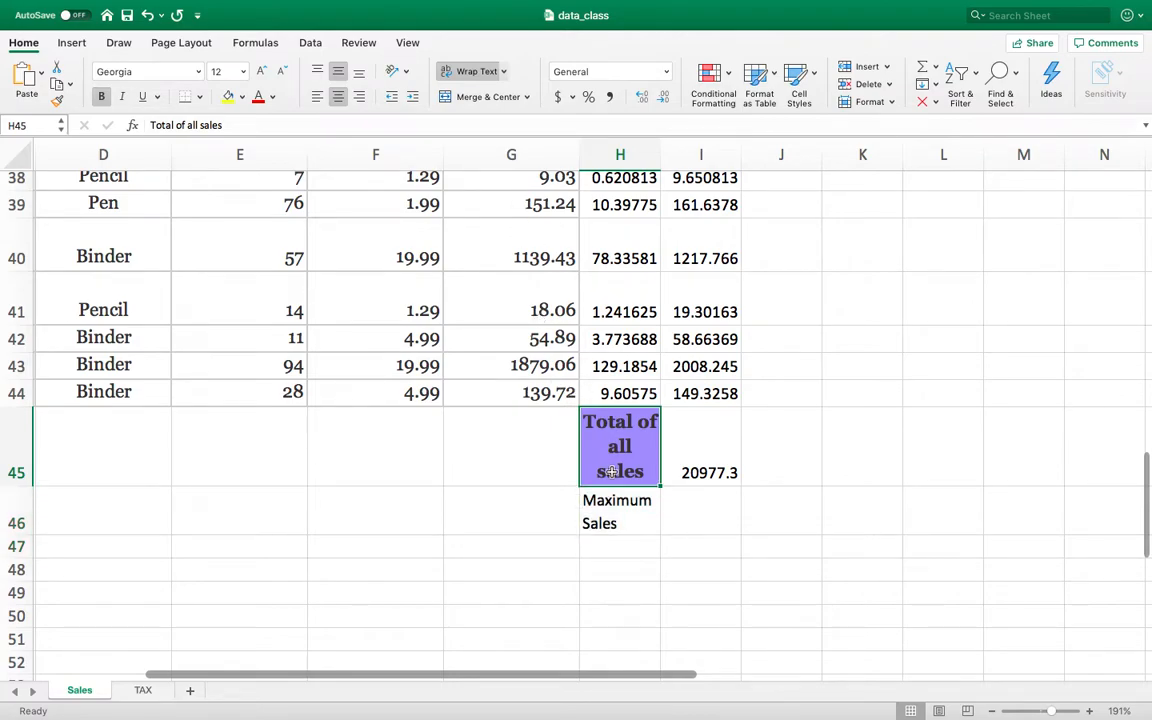
pyautogui.click(57, 98)
pyautogui.click(607, 507)
pyautogui.click(625, 576)
pyautogui.click(618, 526)
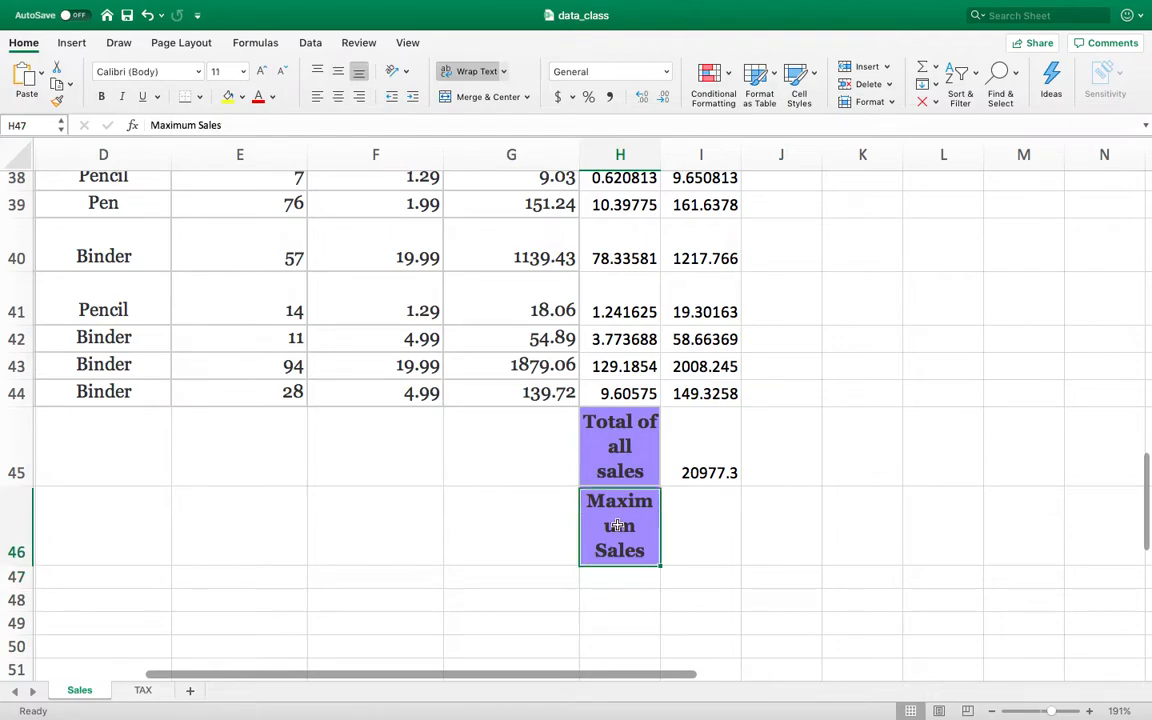
pyautogui.click(57, 98)
pyautogui.click(635, 580)
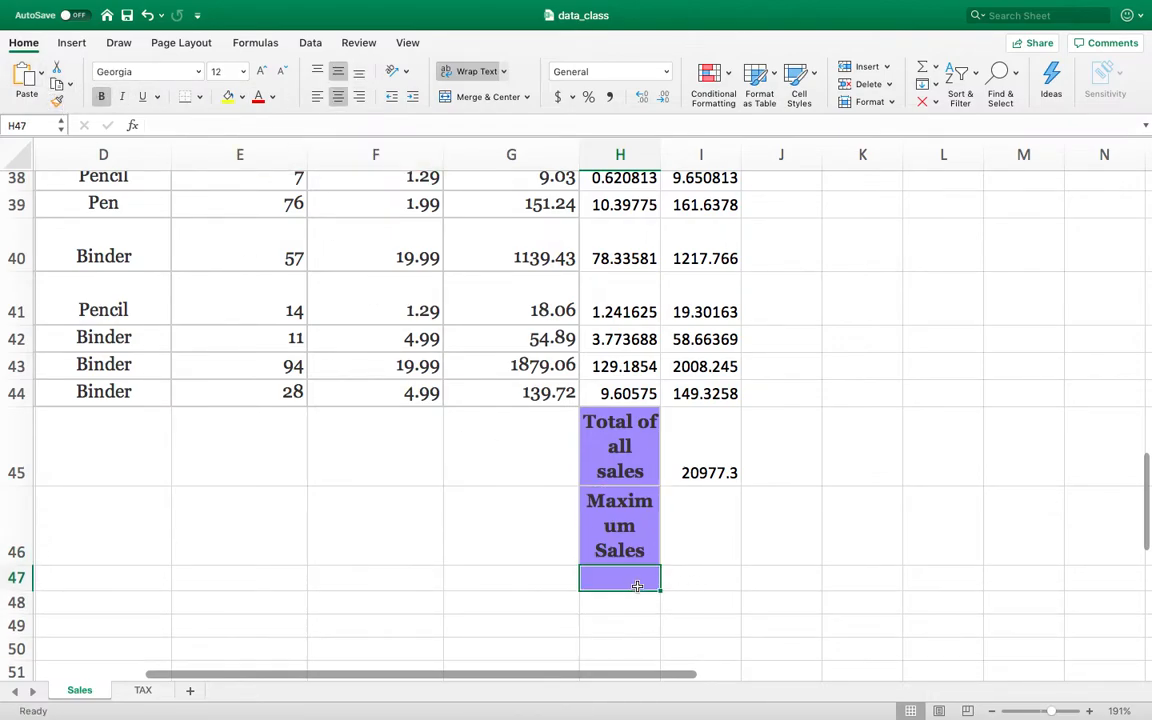
# Enter the label Minimum sales in H47, below Maximum Sales.
pyautogui.write('Min')
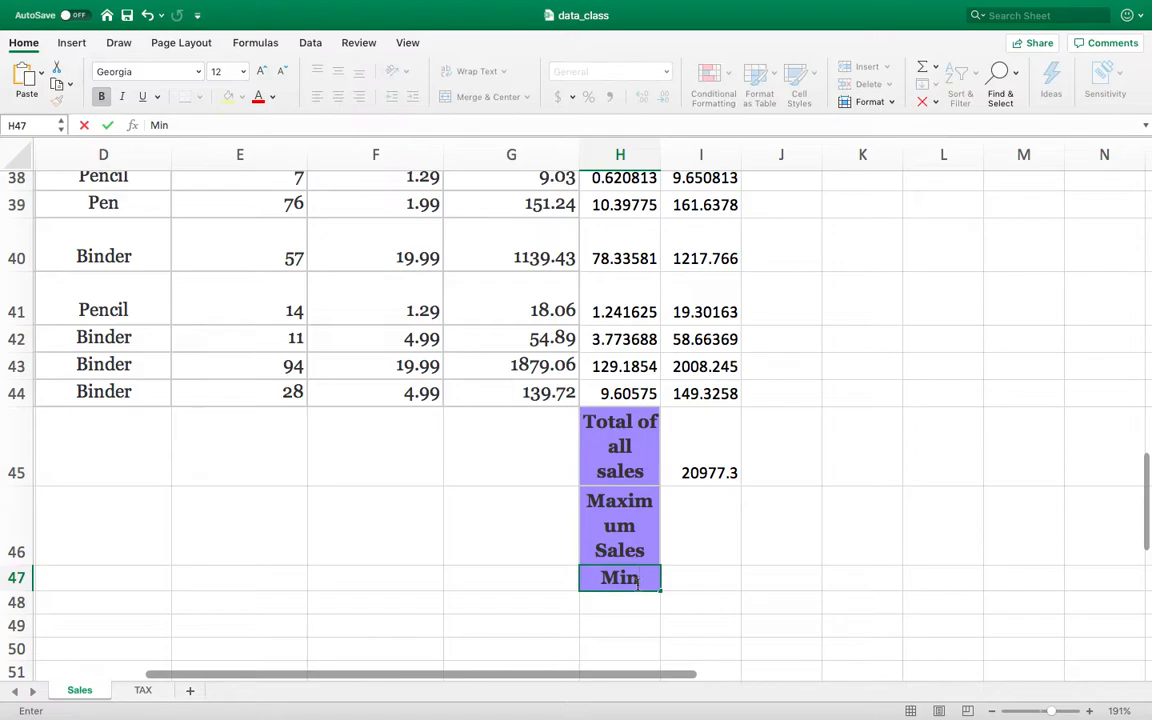
pyautogui.write('imu')
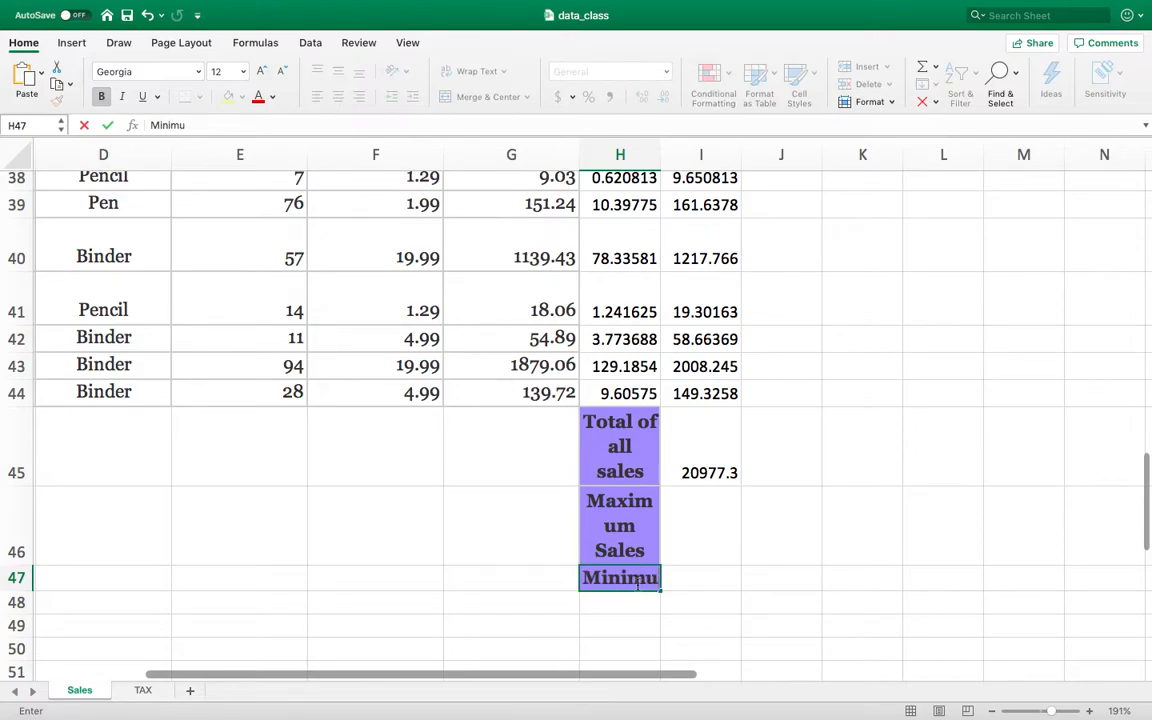
pyautogui.write('m Value')
pyautogui.press('BackSpace')
pyautogui.press('BackSpace')
pyautogui.press('BackSpace')
pyautogui.press('BackSpace')
pyautogui.press('BackSpace')
pyautogui.press('BackSpace')
pyautogui.write('sales')
pyautogui.press('Return')
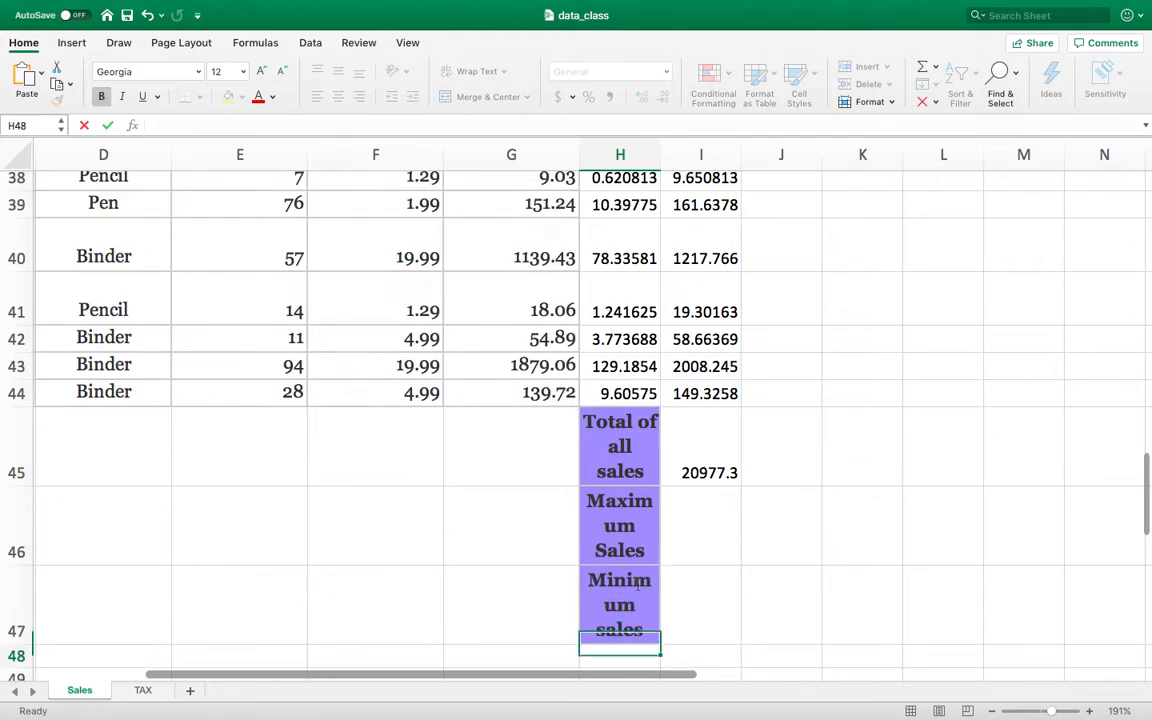
# Enter =MAX(I2:I44) in I46, beside the Maximum Sales label.
pyautogui.click(719, 523)
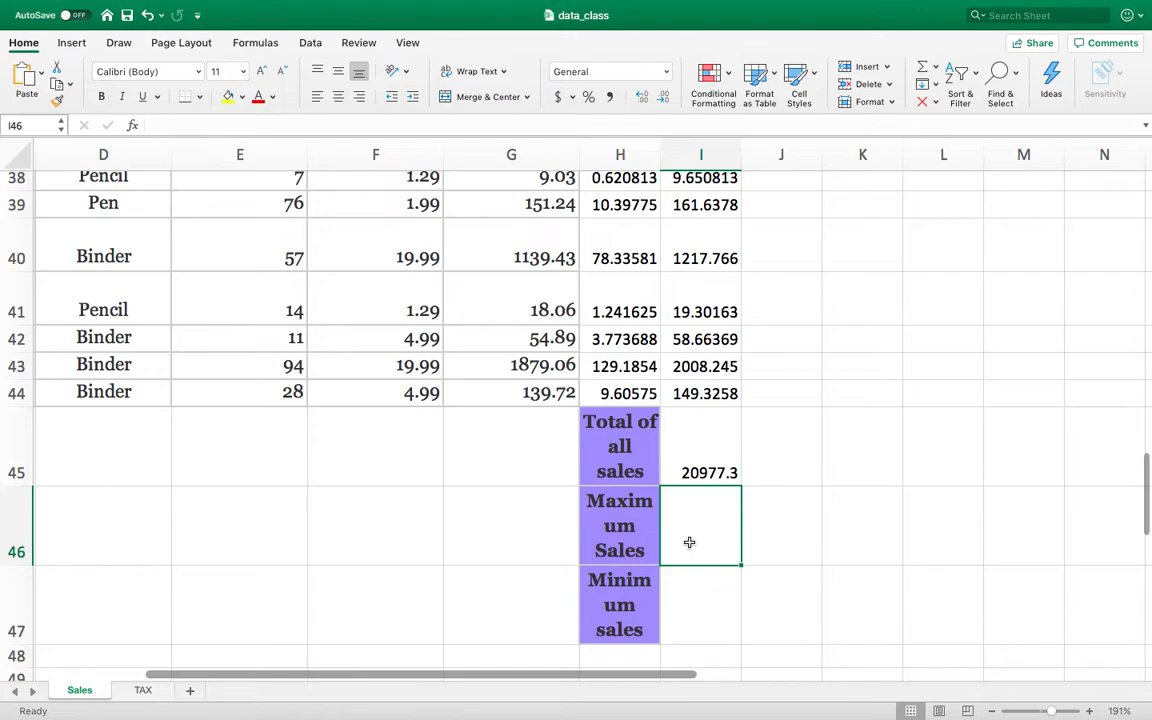
pyautogui.write('=MAX')
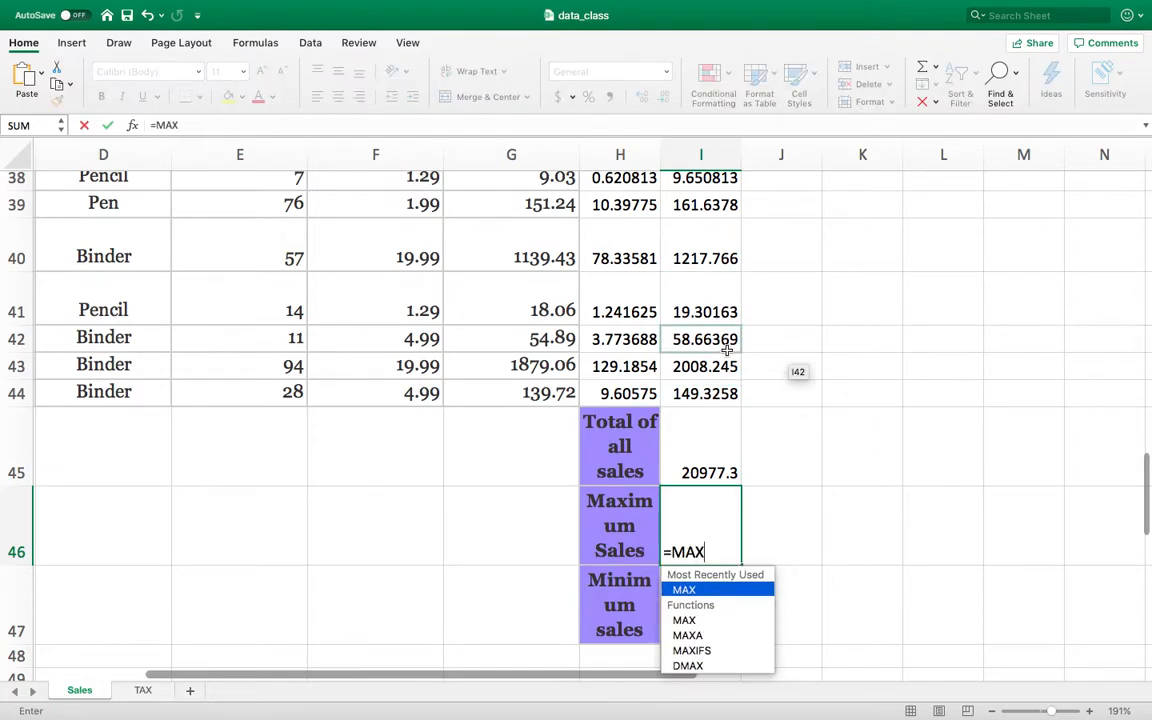
pyautogui.write('(')
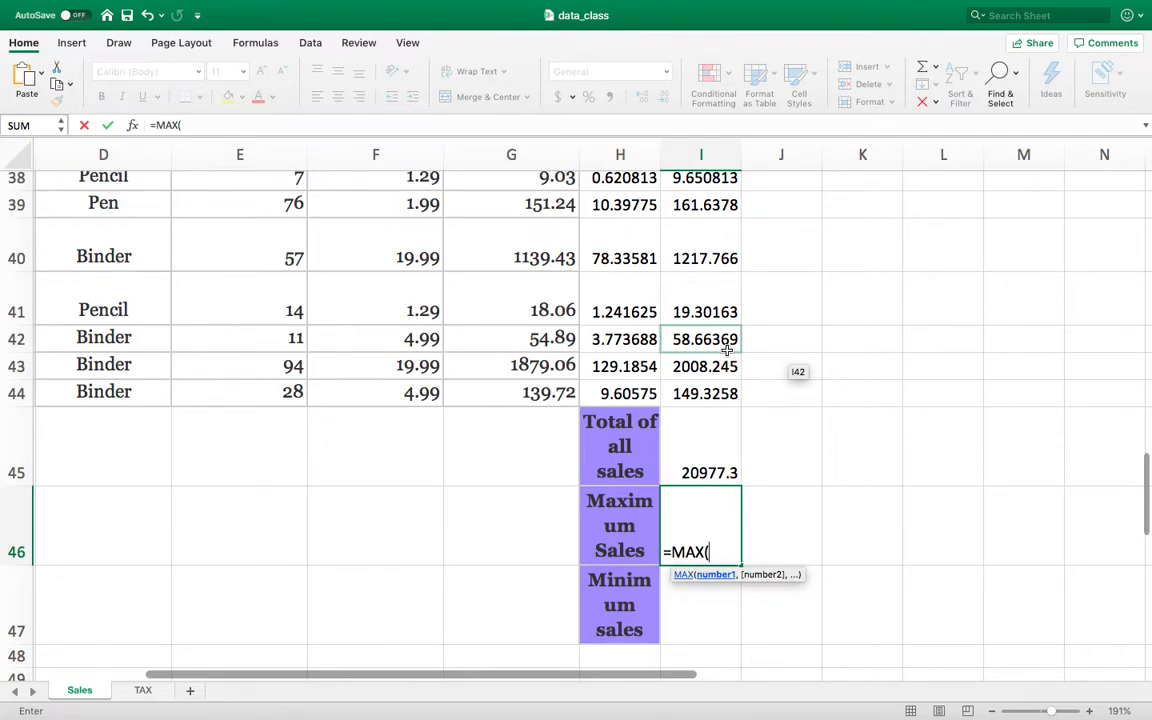
pyautogui.write('I2:I44')
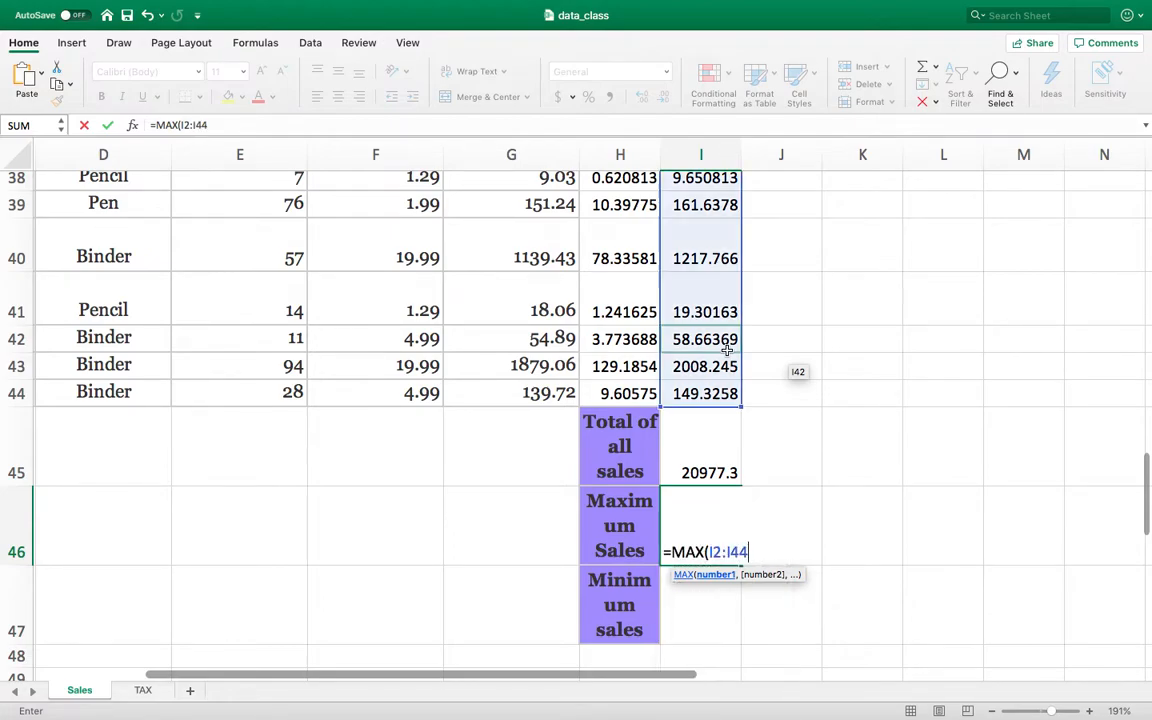
pyautogui.write(')')
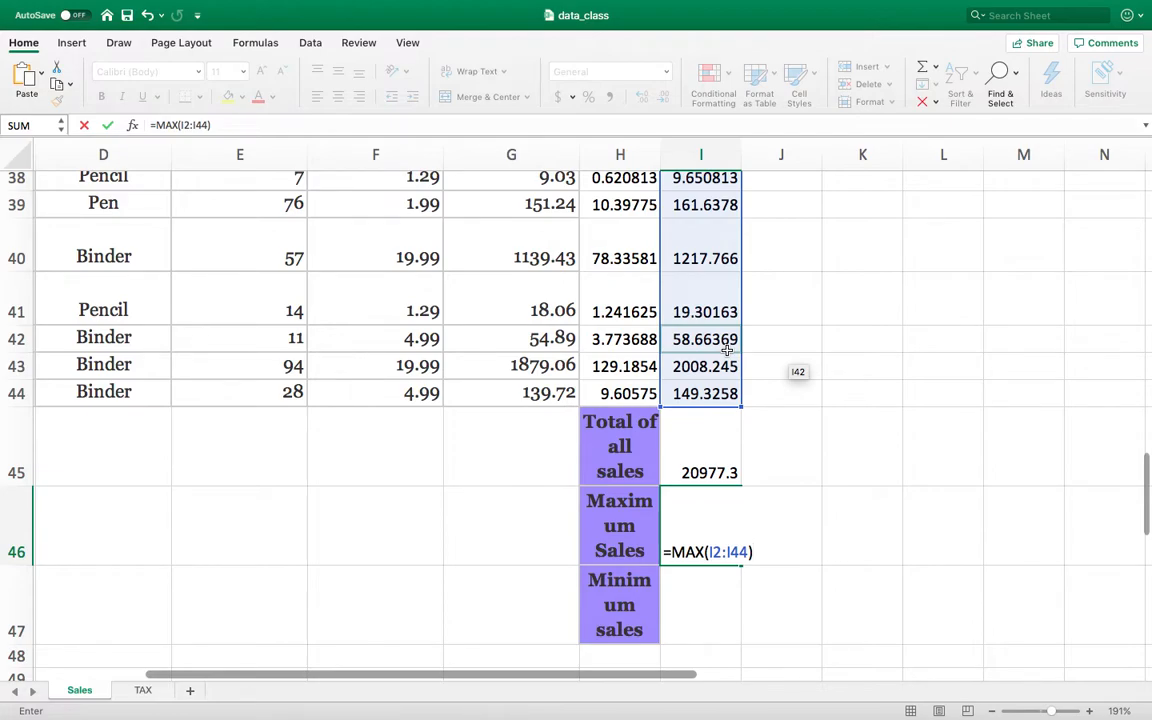
pyautogui.press('Return')
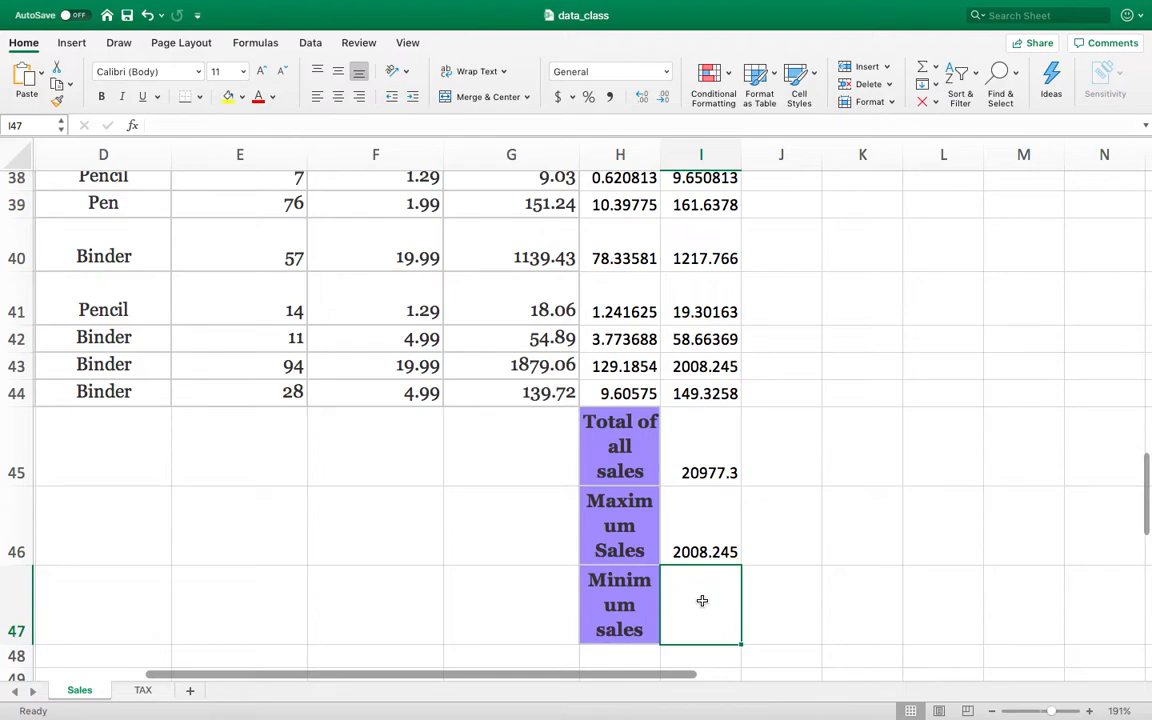
# Enter =MIN(I2:I44) in I47, beside the Minimum sales label.
pyautogui.write('=MIN')
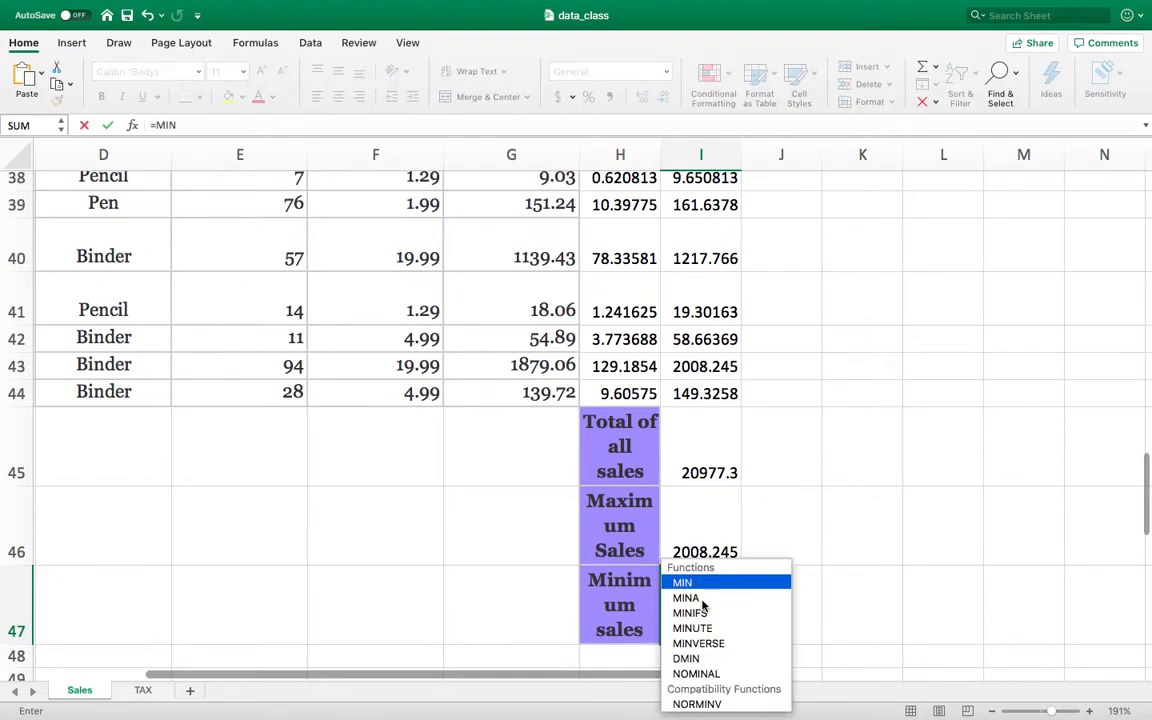
pyautogui.write('(I')
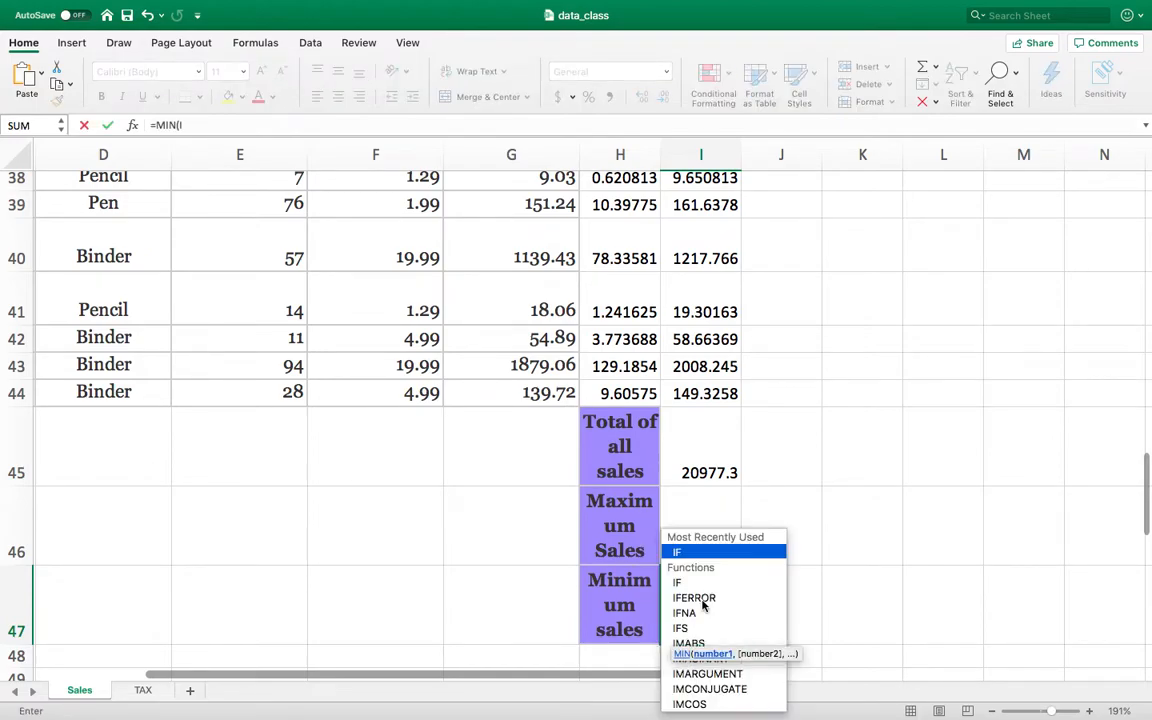
pyautogui.write('2:')
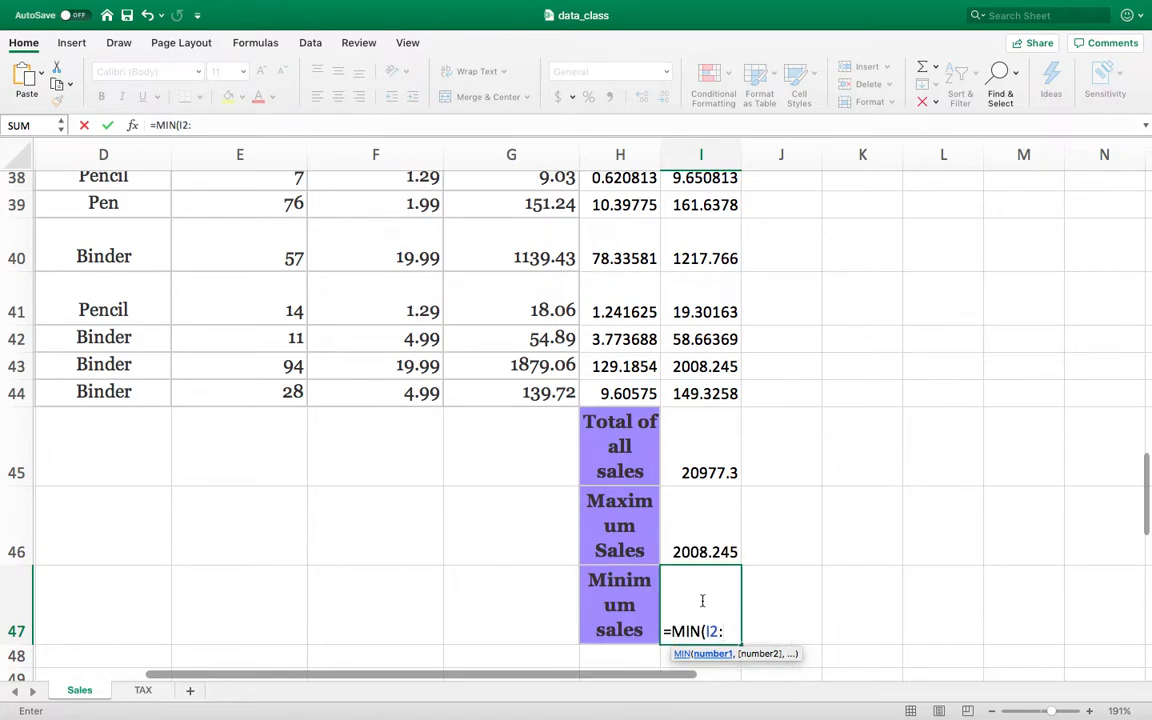
pyautogui.write('I44)')
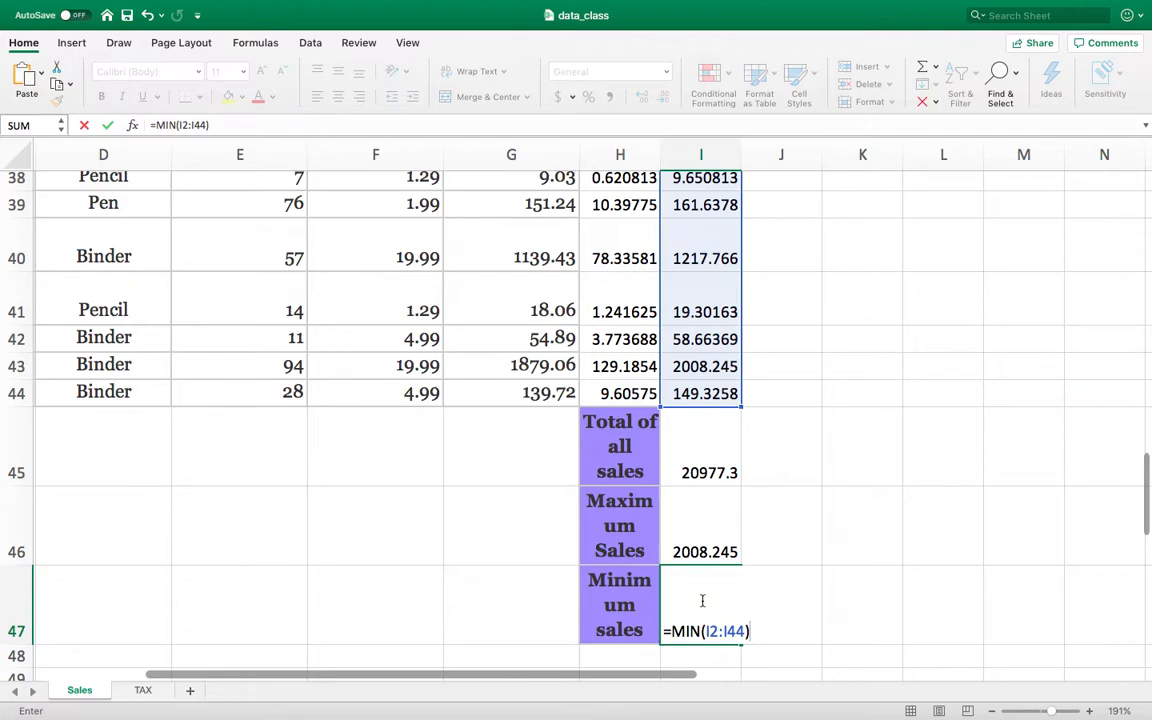
pyautogui.press('Return')
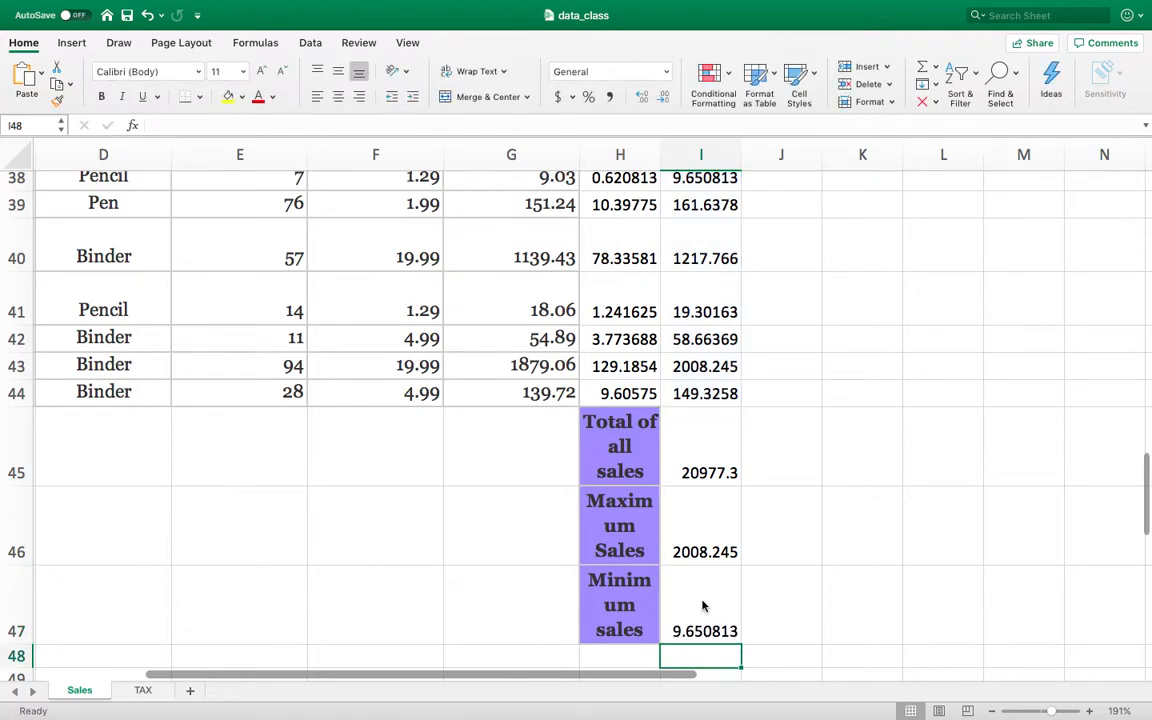
# Review the minimum formula in I47 and the maximum formula in I46, including the cell range each one covers.
pyautogui.doubleClick(702, 606)
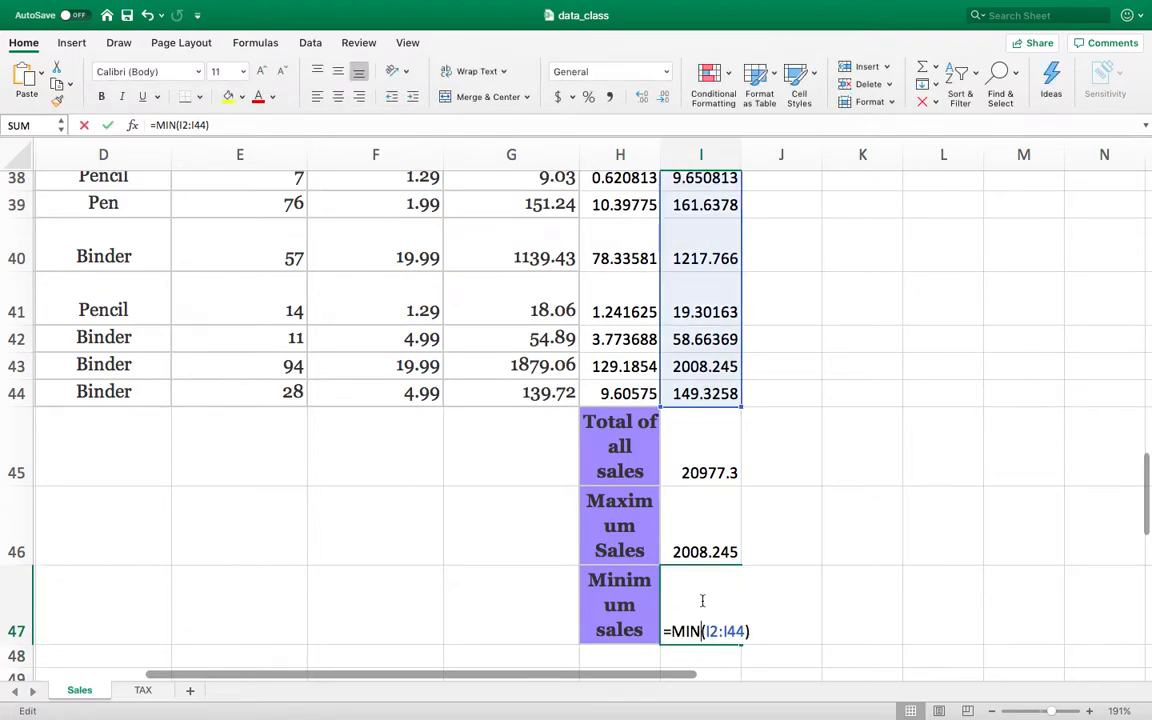
pyautogui.press('Escape')
pyautogui.doubleClick(713, 546)
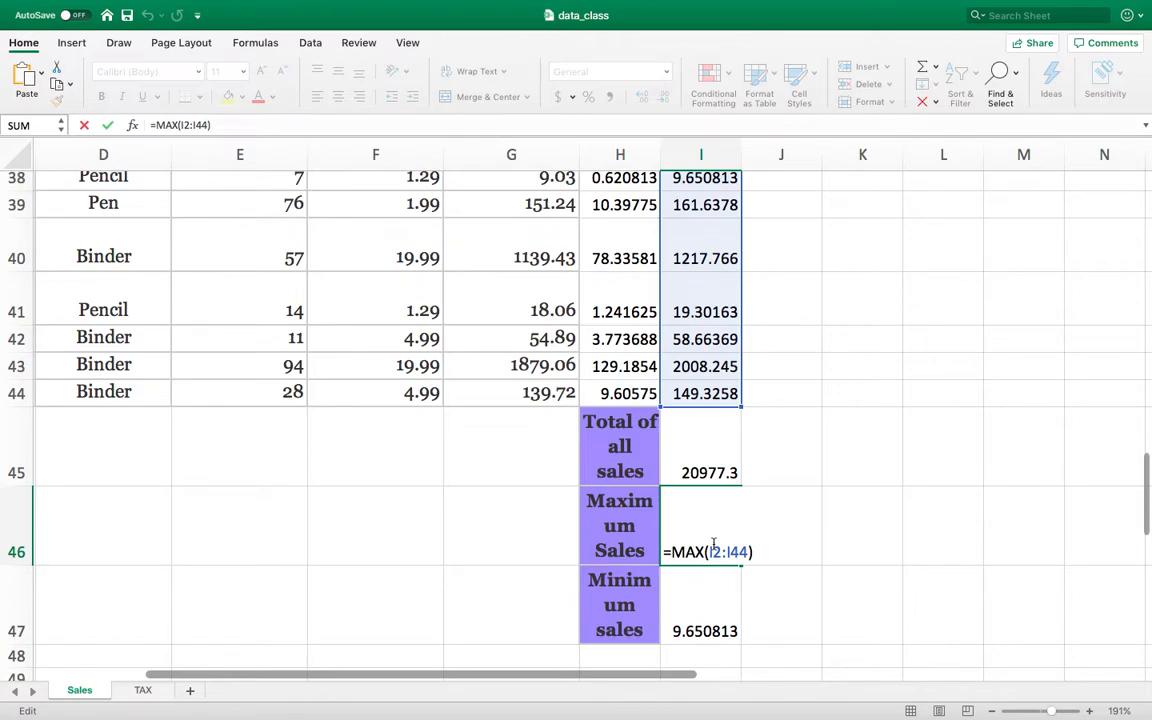
pyautogui.press('Return')
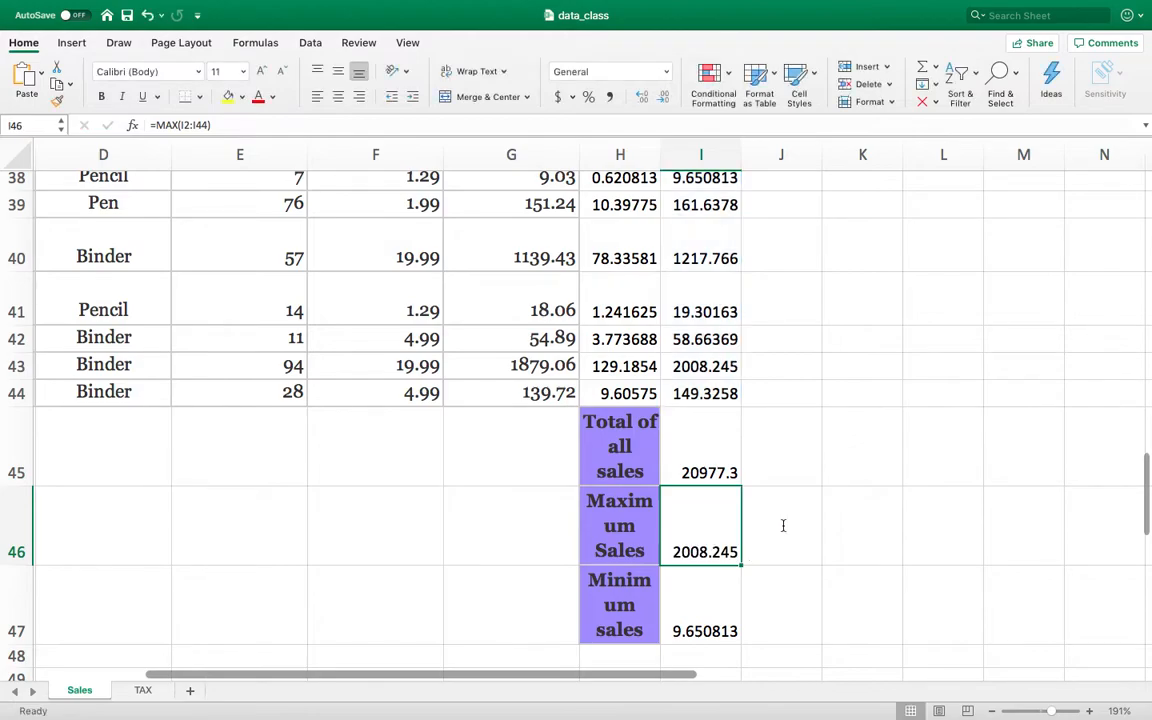
pyautogui.doubleClick(866, 526)
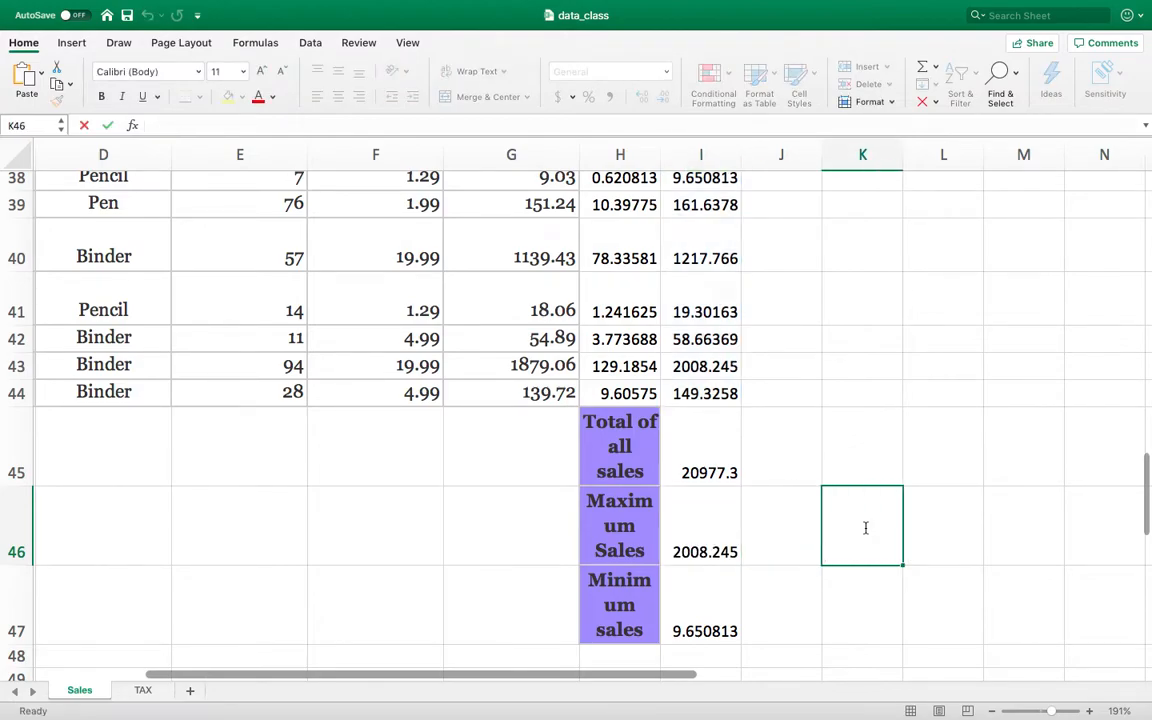
pyautogui.doubleClick(680, 550)
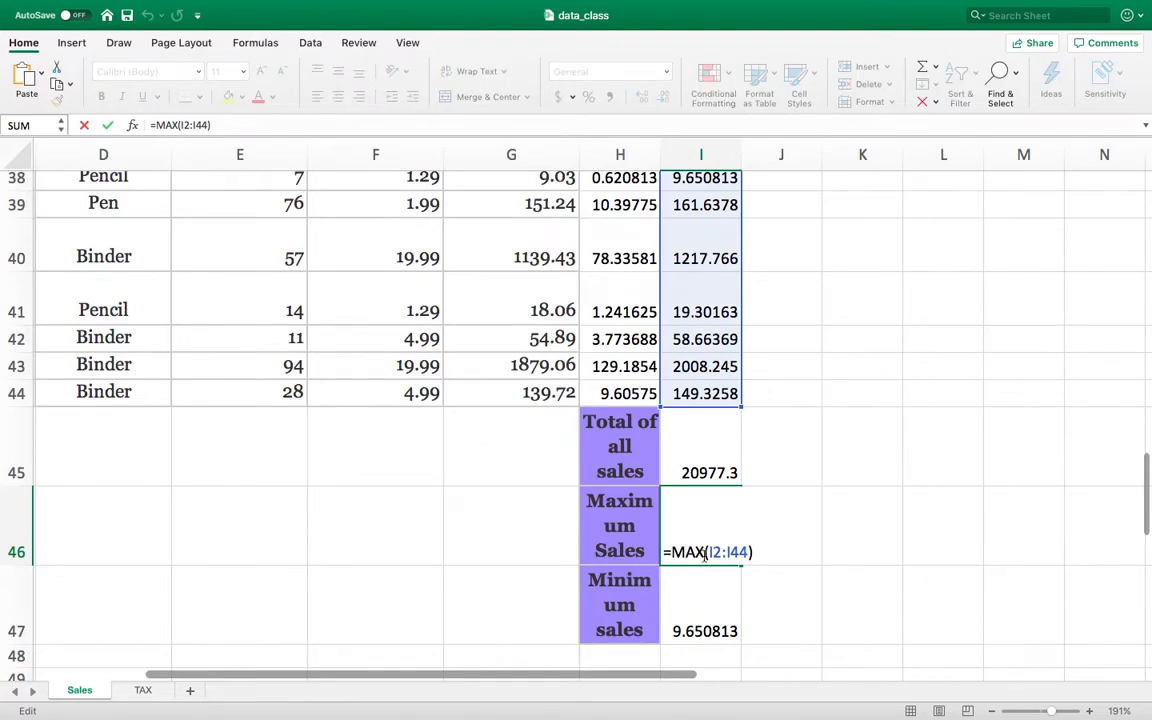
pyautogui.hotkey('ctrl', 'Return')
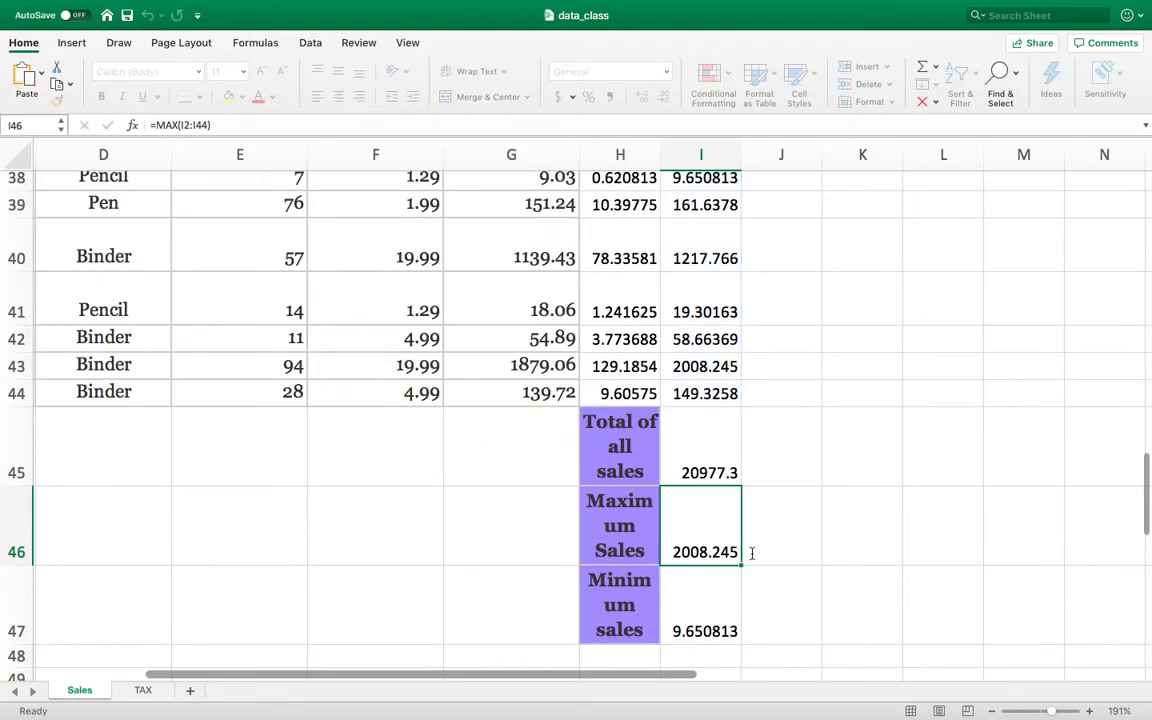
pyautogui.scroll(3, 859, 347)
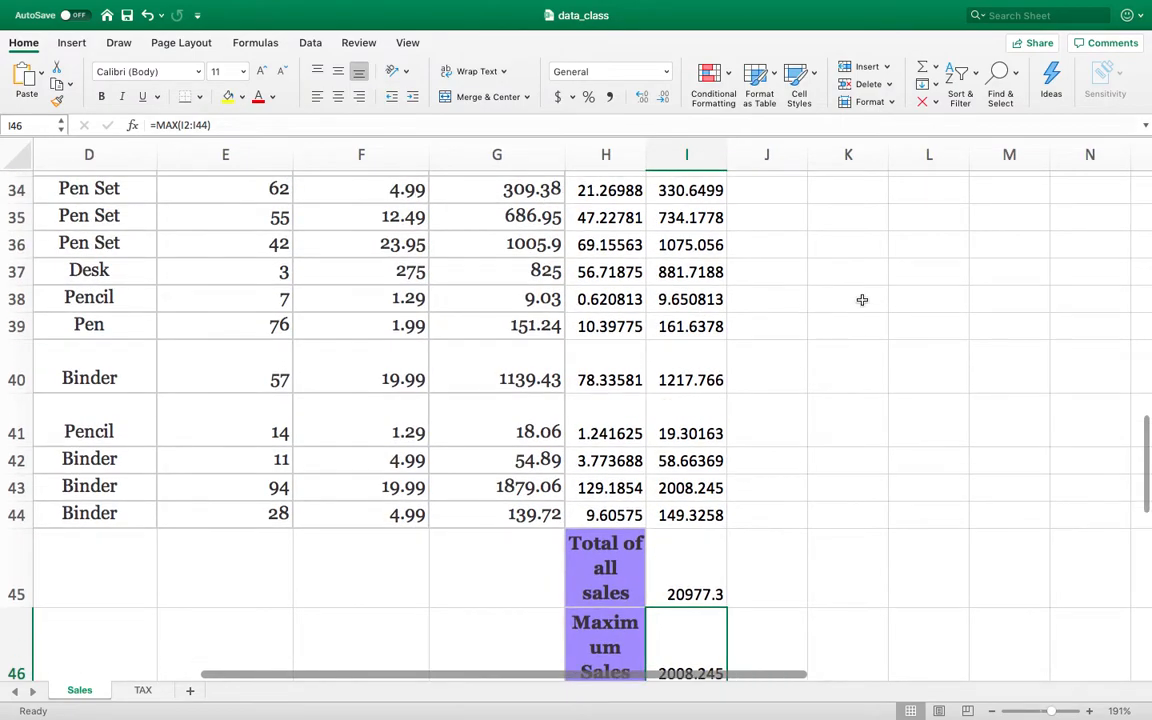
pyautogui.scroll(5, 862, 299)
pyautogui.click(915, 270)
pyautogui.write('=J2:')
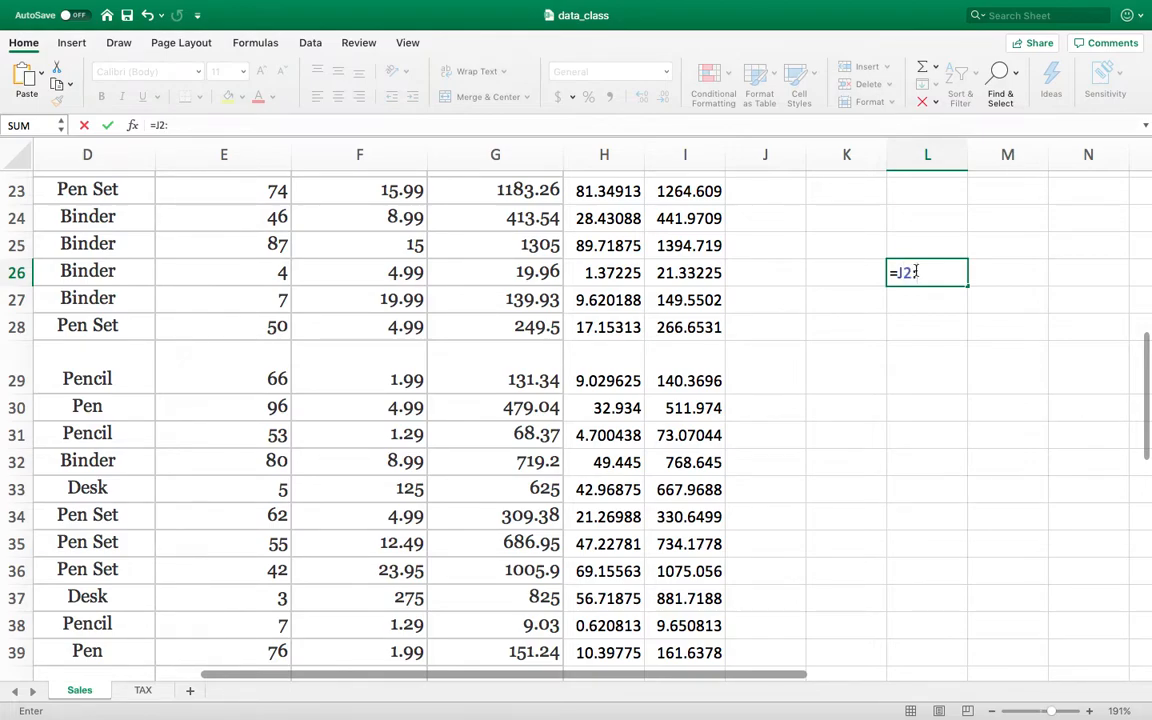
pyautogui.write('I')
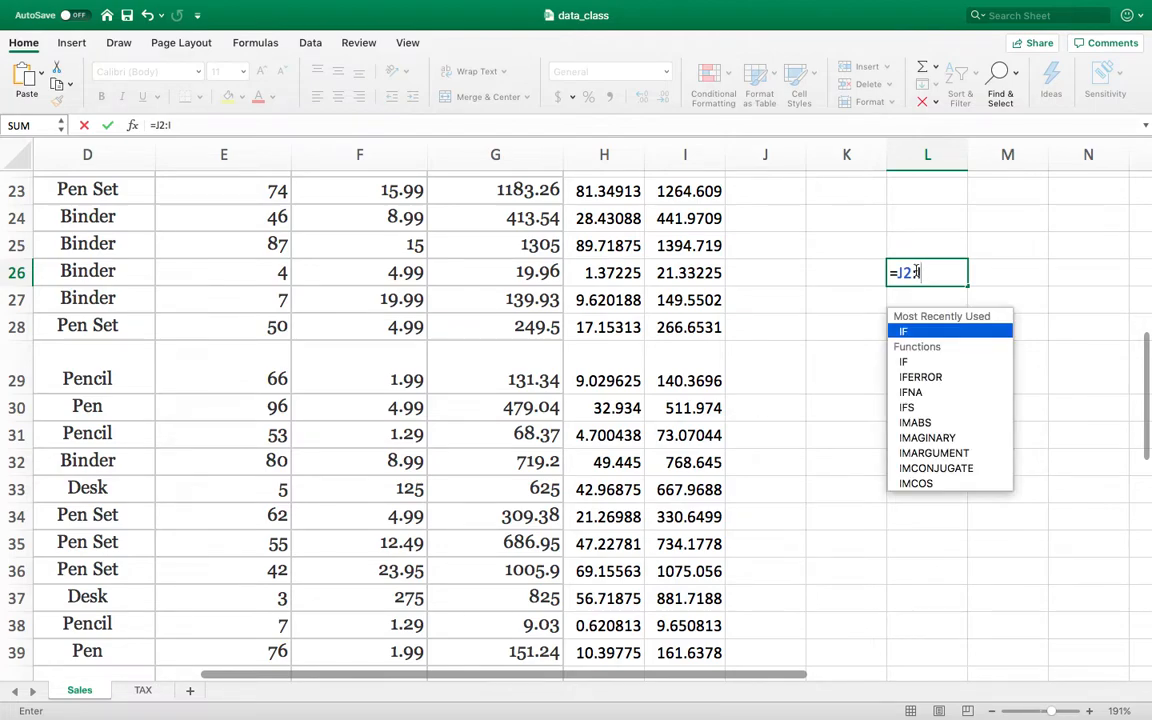
pyautogui.write('29')
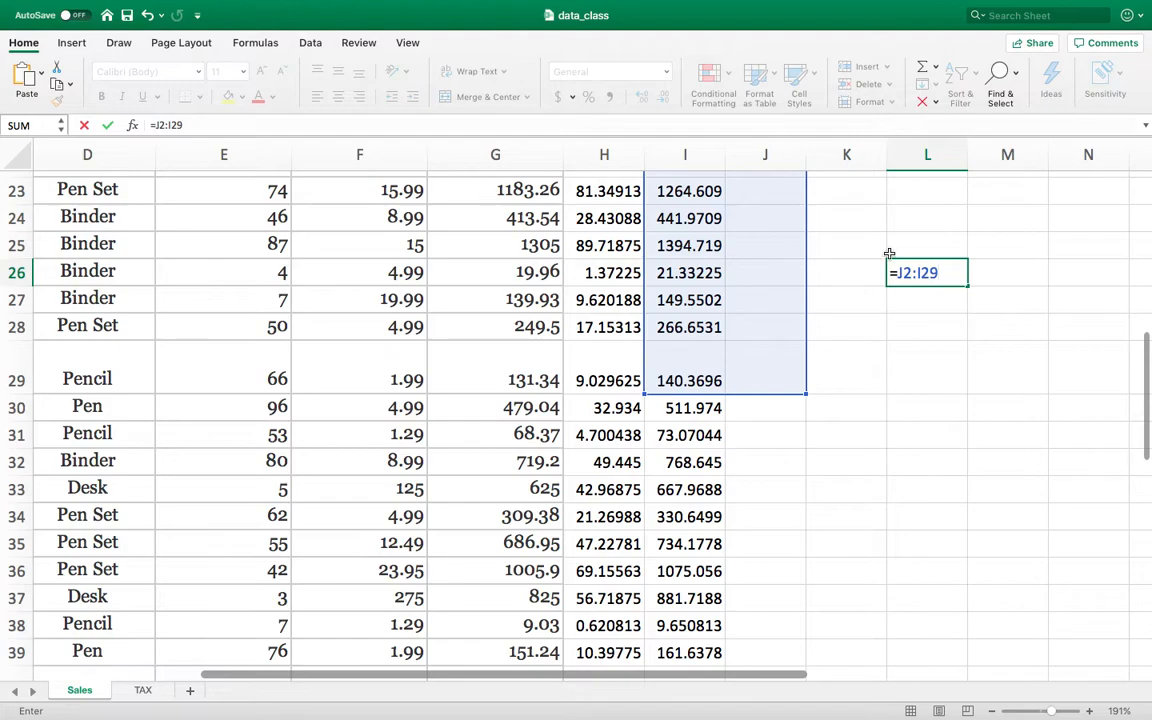
pyautogui.click(902, 272)
pyautogui.press('BackSpace')
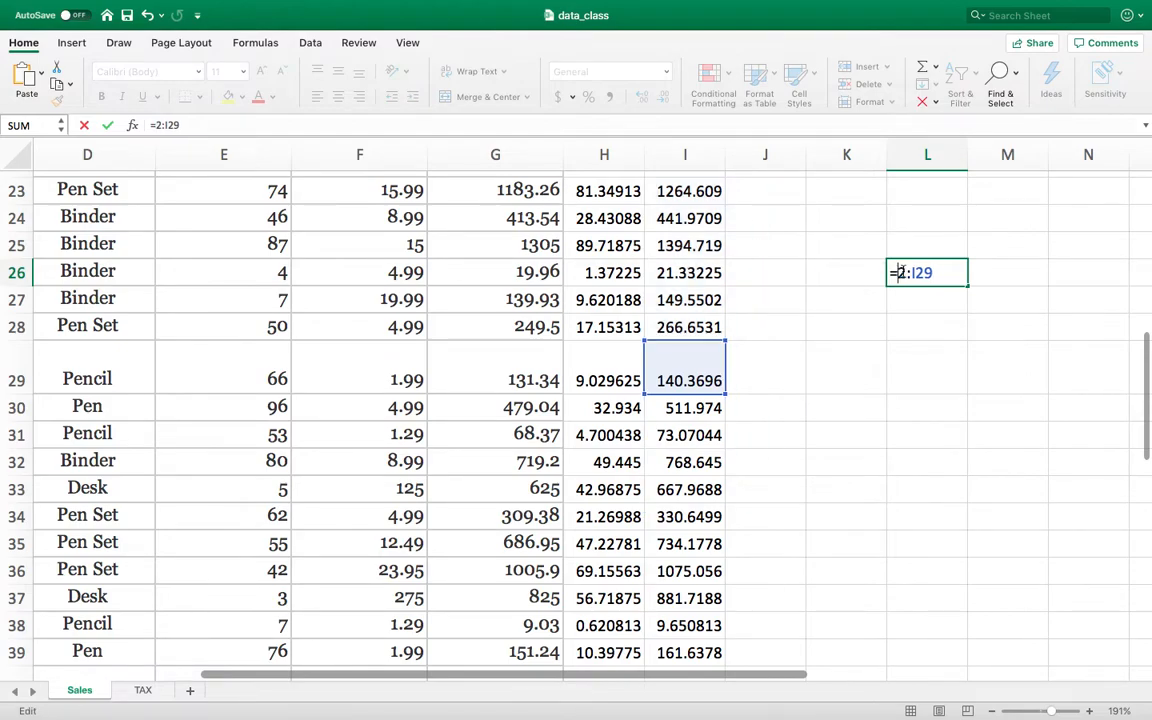
pyautogui.write('G')
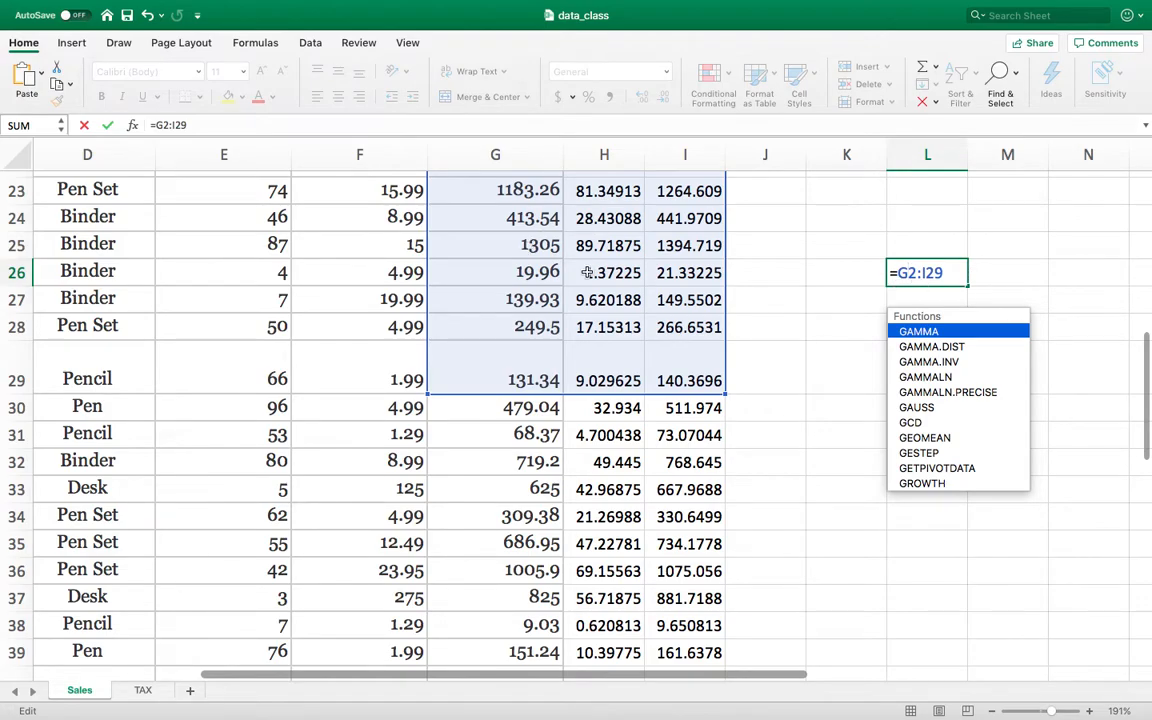
pyautogui.scroll(10, 580, 271)
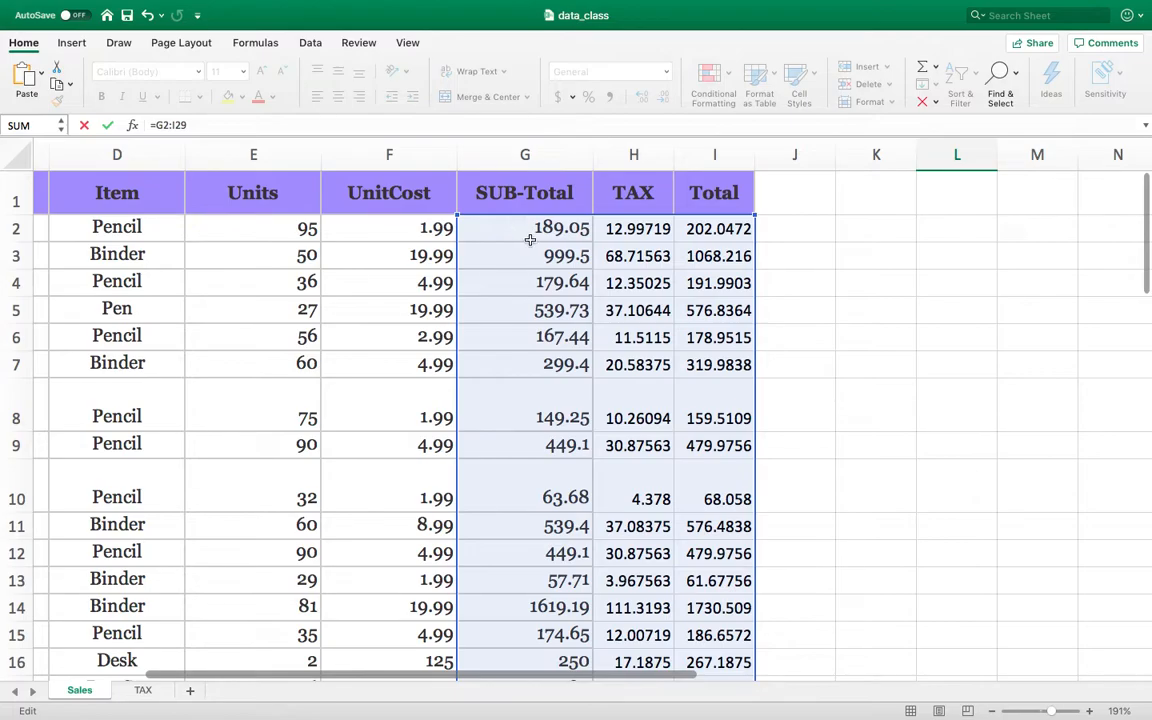
pyautogui.scroll(-8, 530, 240)
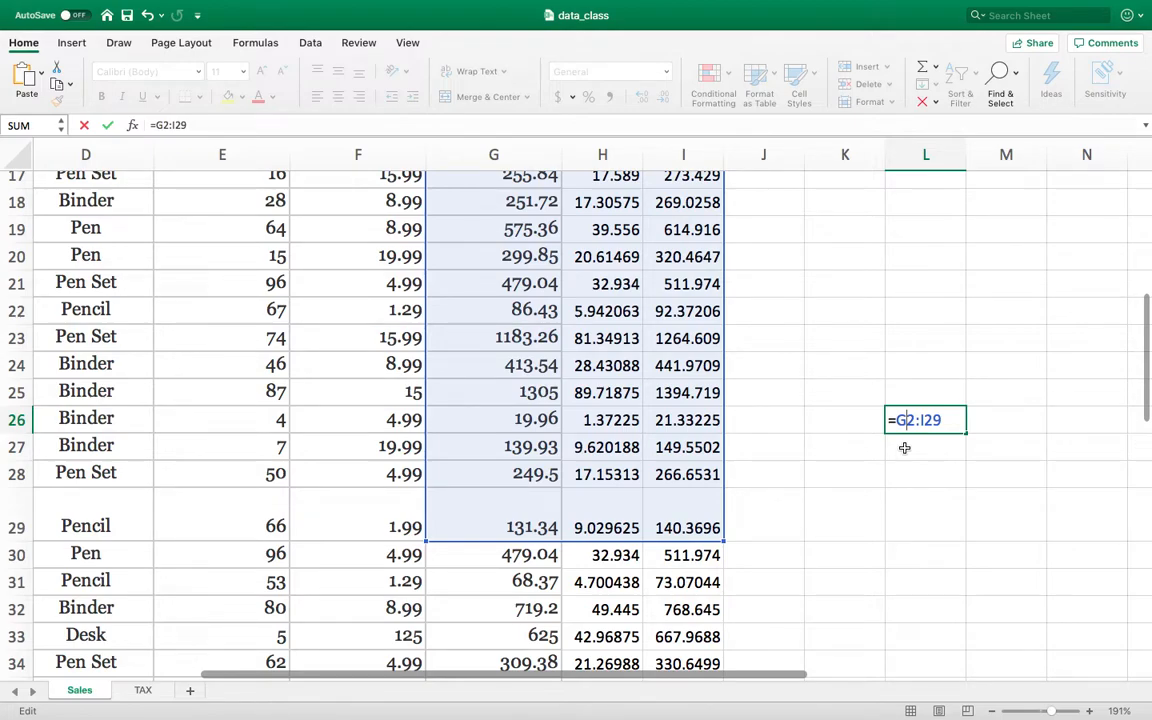
pyautogui.press('Escape')
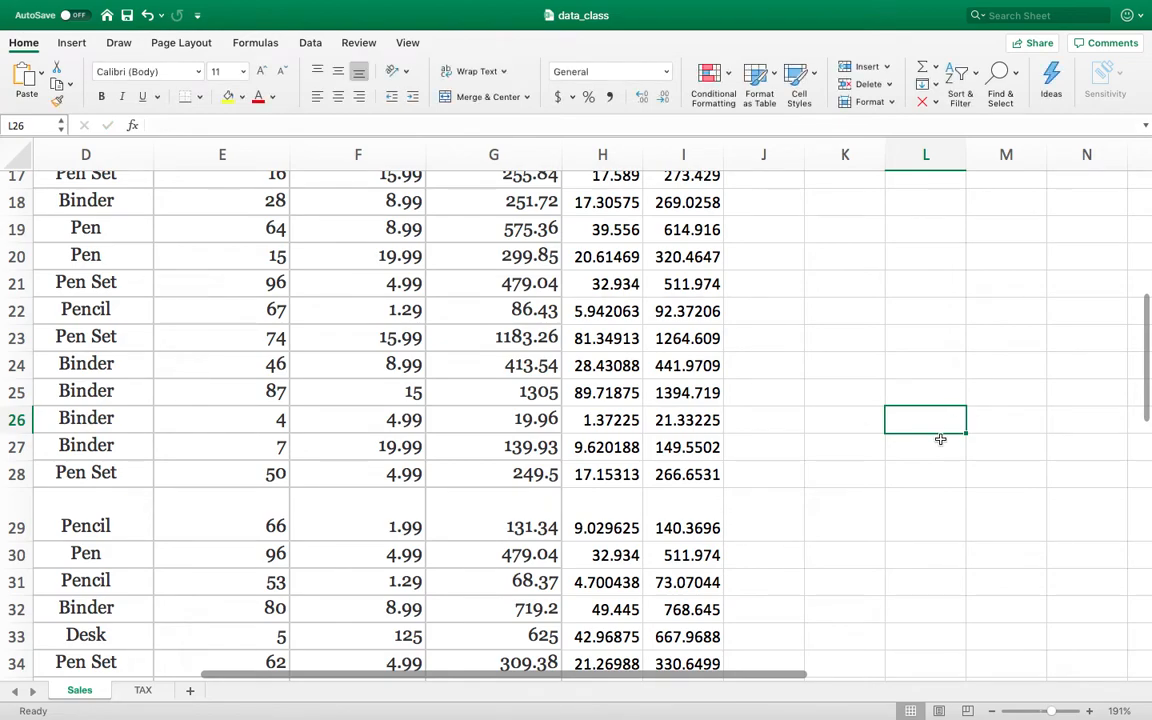
# Examine the summary rows and the row 2 formulas in the Total, TAX and SUB-Total columns, including the cells they reference.
pyautogui.scroll(-10, 940, 439)
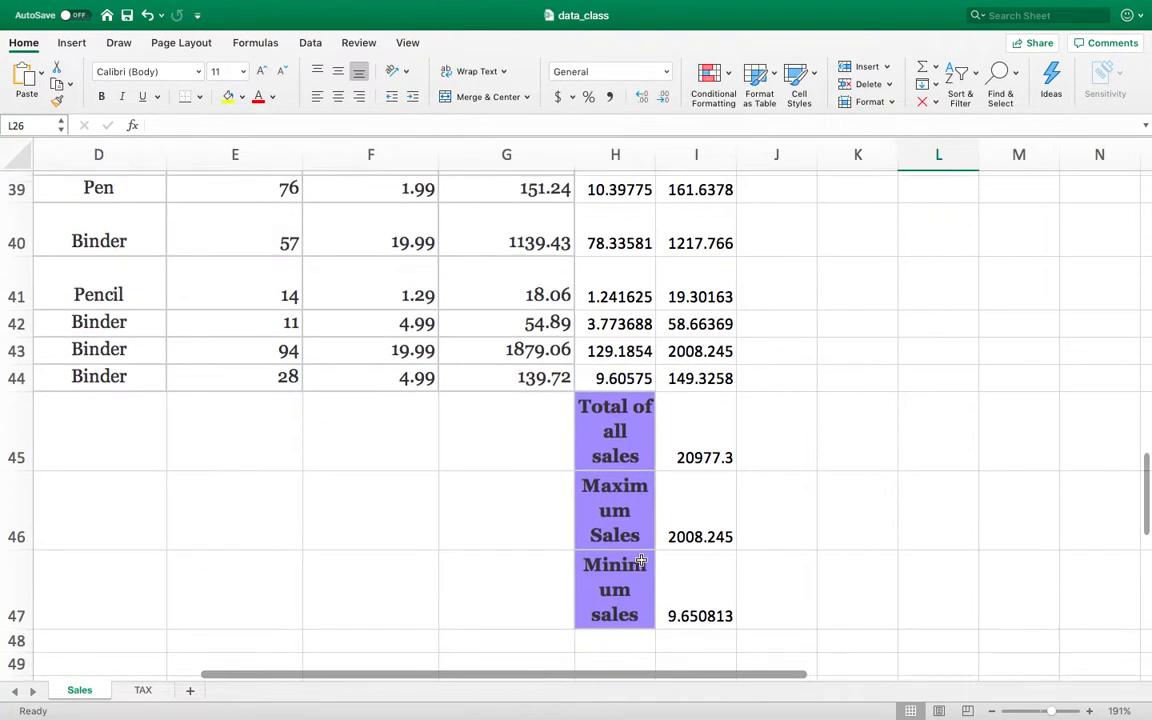
pyautogui.scroll(15, 697, 259)
pyautogui.scroll(5, 697, 259)
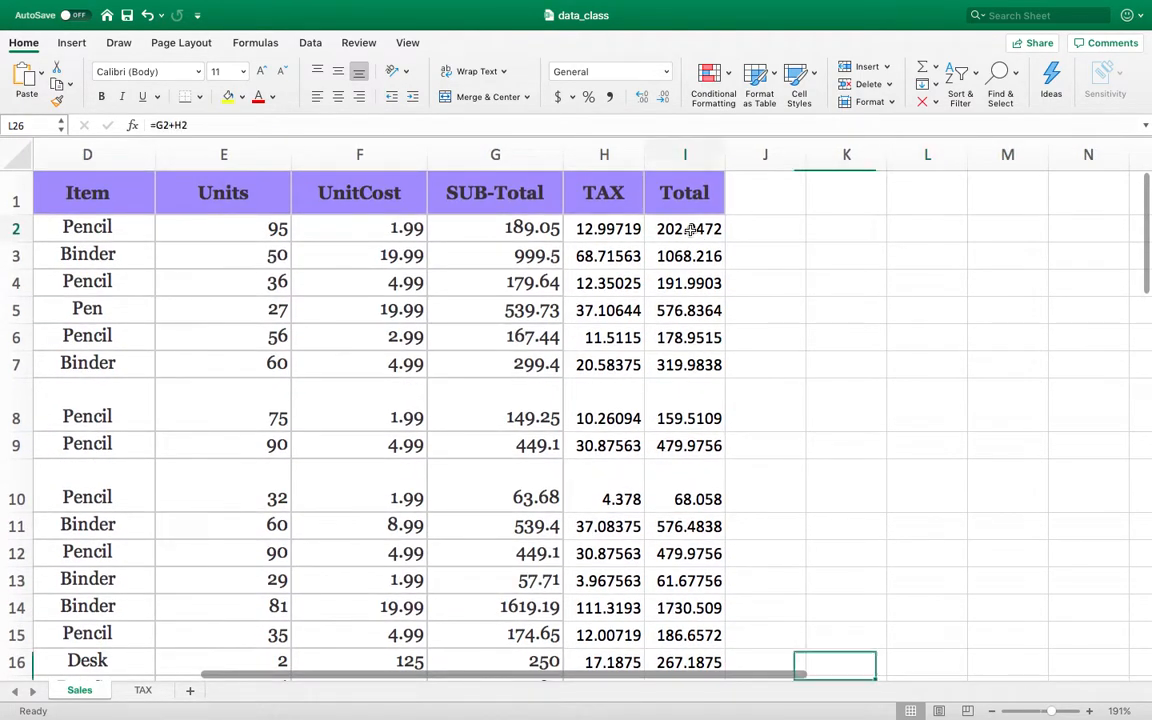
pyautogui.click(690, 229)
pyautogui.write('=G2+H2')
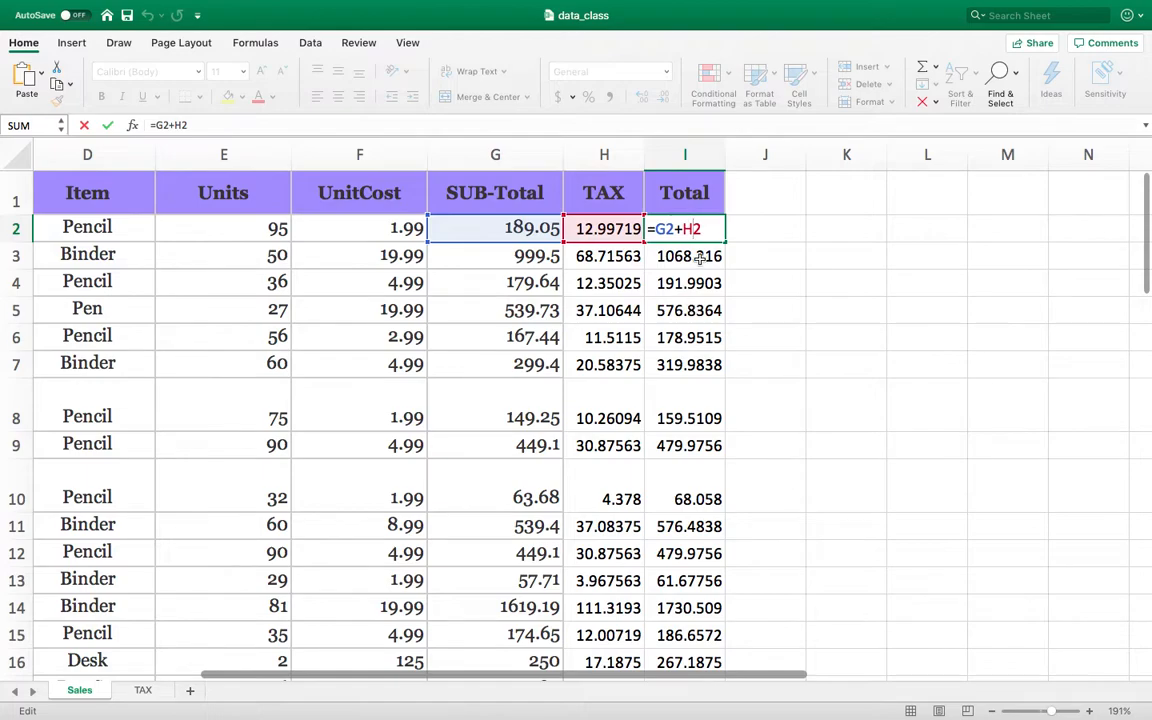
pyautogui.press('Escape')
pyautogui.doubleClick(611, 228)
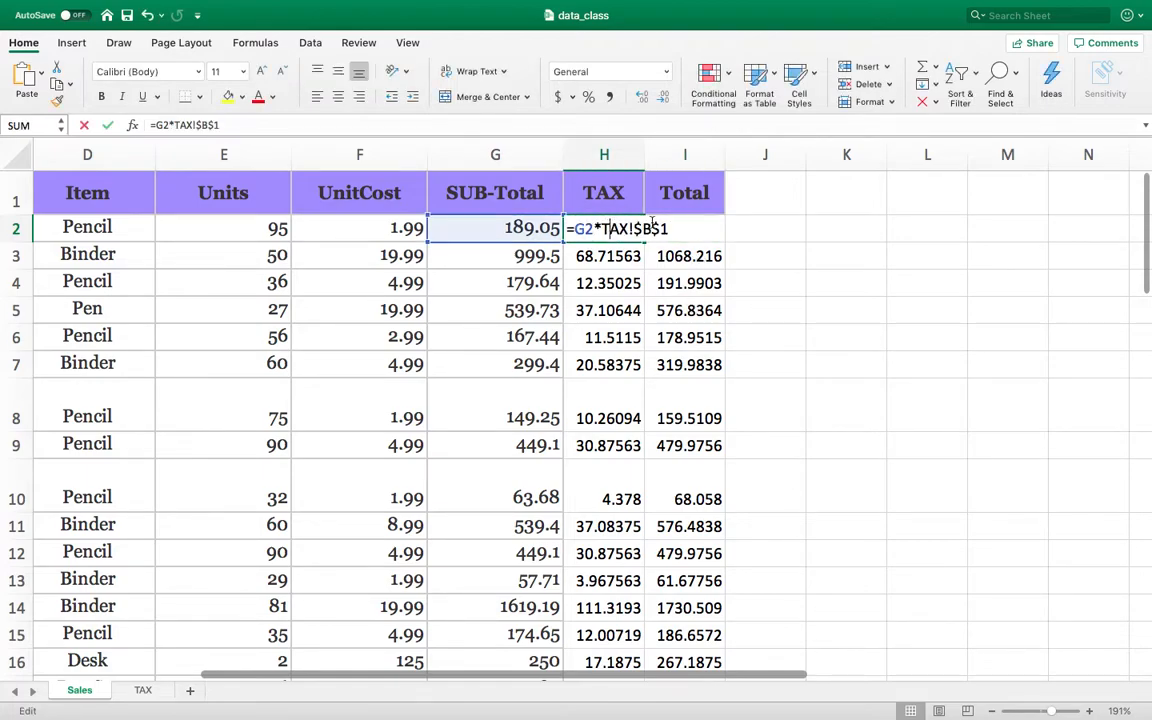
pyautogui.moveTo(634, 228); pyautogui.dragTo(672, 229)
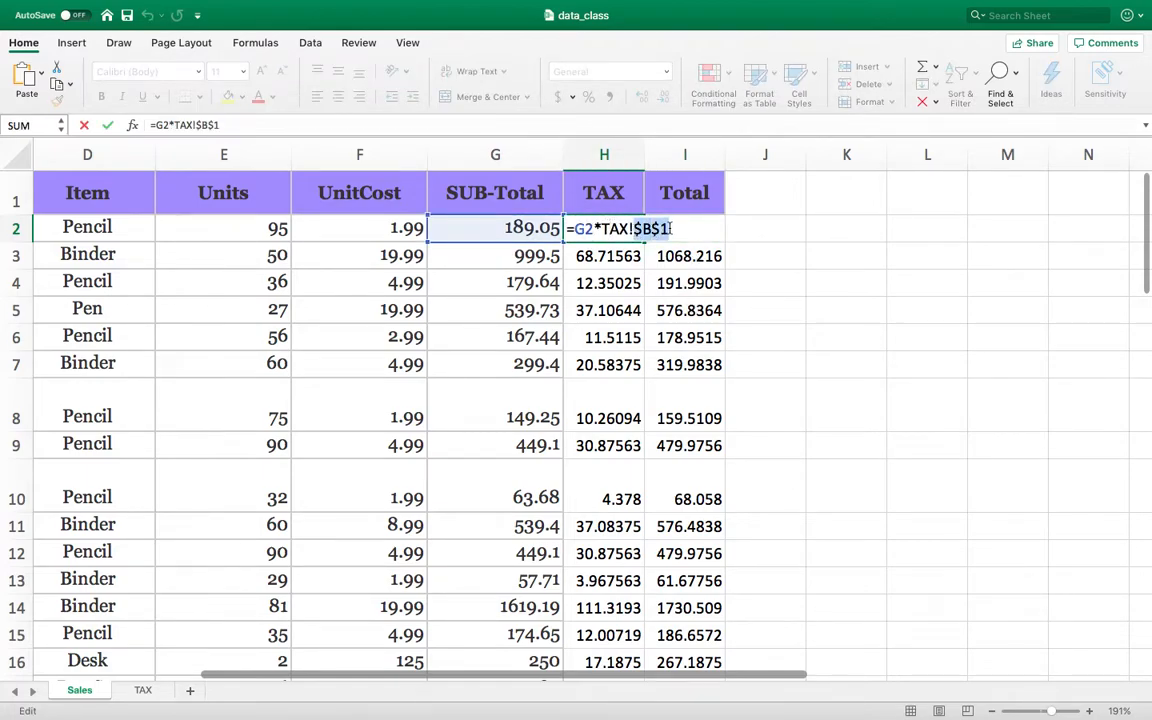
pyautogui.press('Escape')
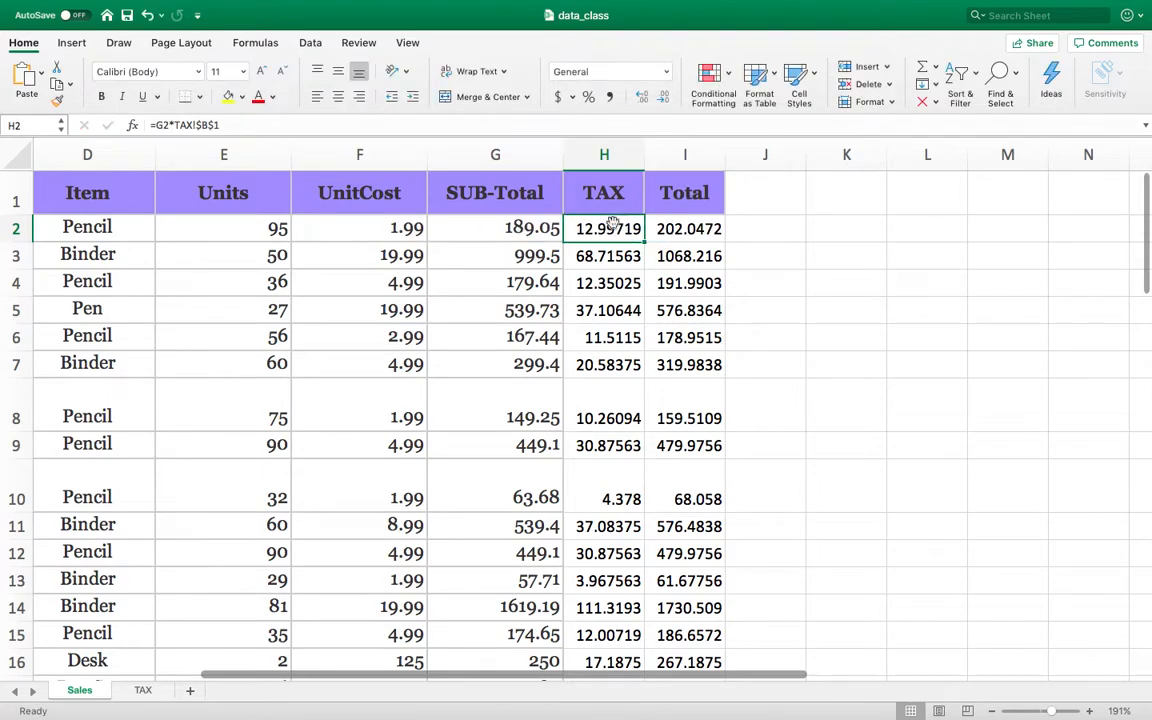
pyautogui.doubleClick(510, 234)
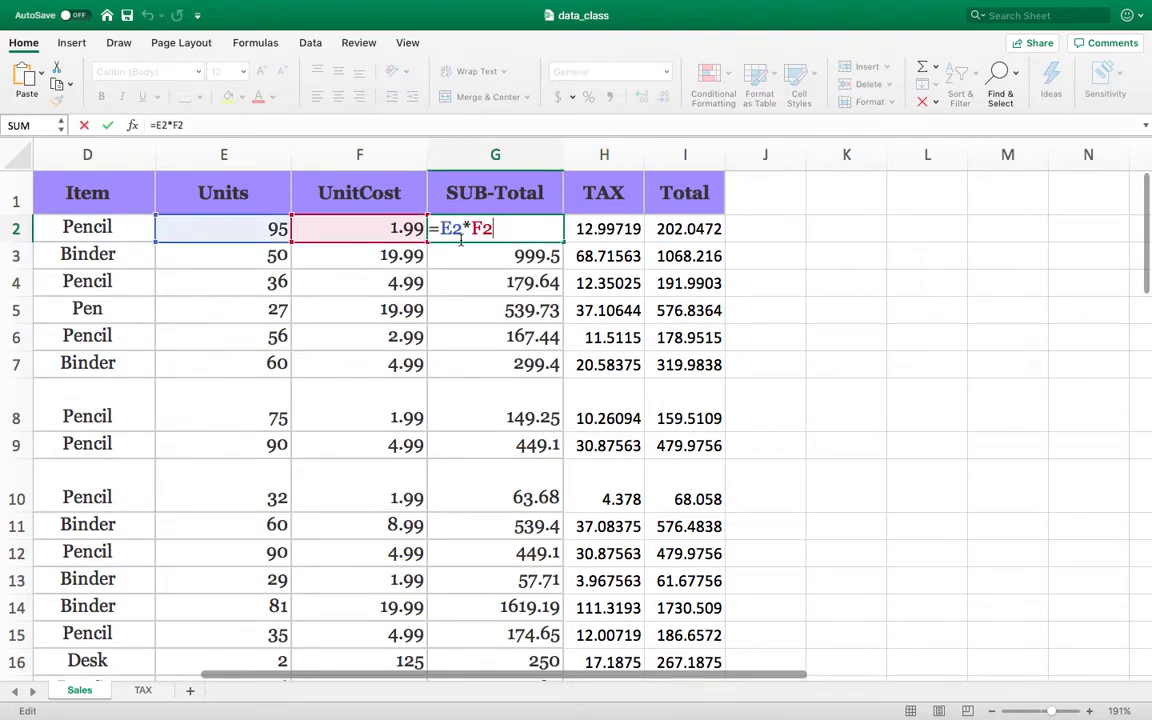
pyautogui.moveTo(443, 228); pyautogui.dragTo(460, 232)
pyautogui.press('Escape')
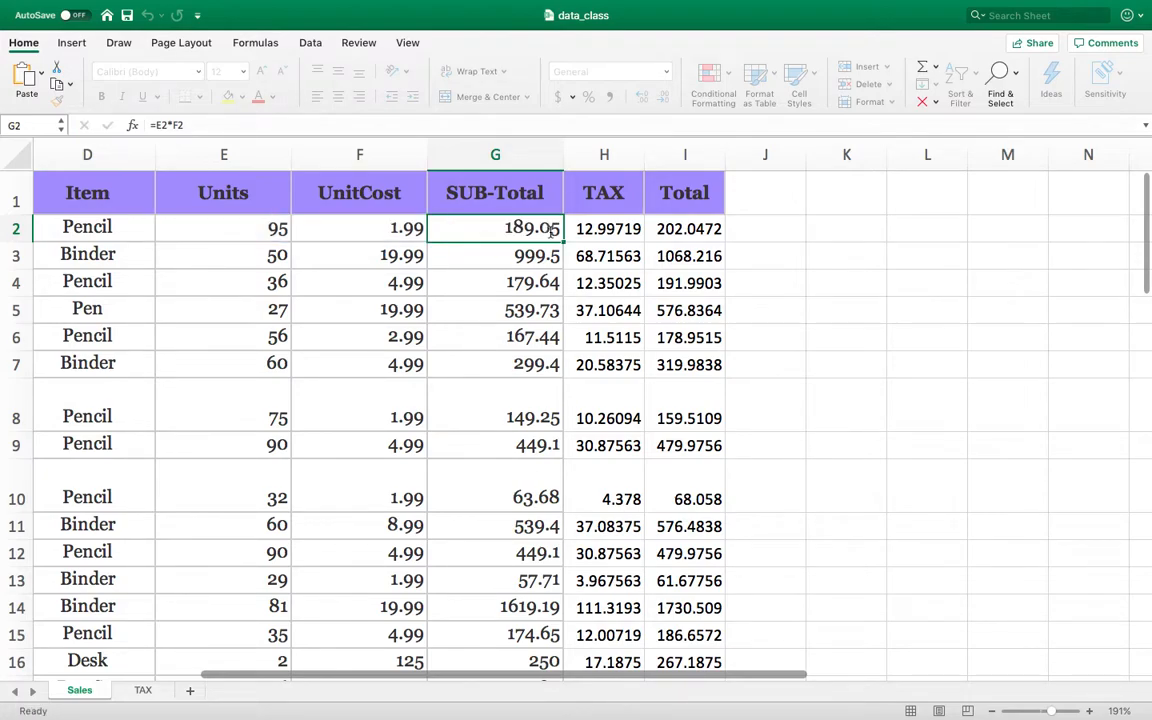
pyautogui.doubleClick(610, 230)
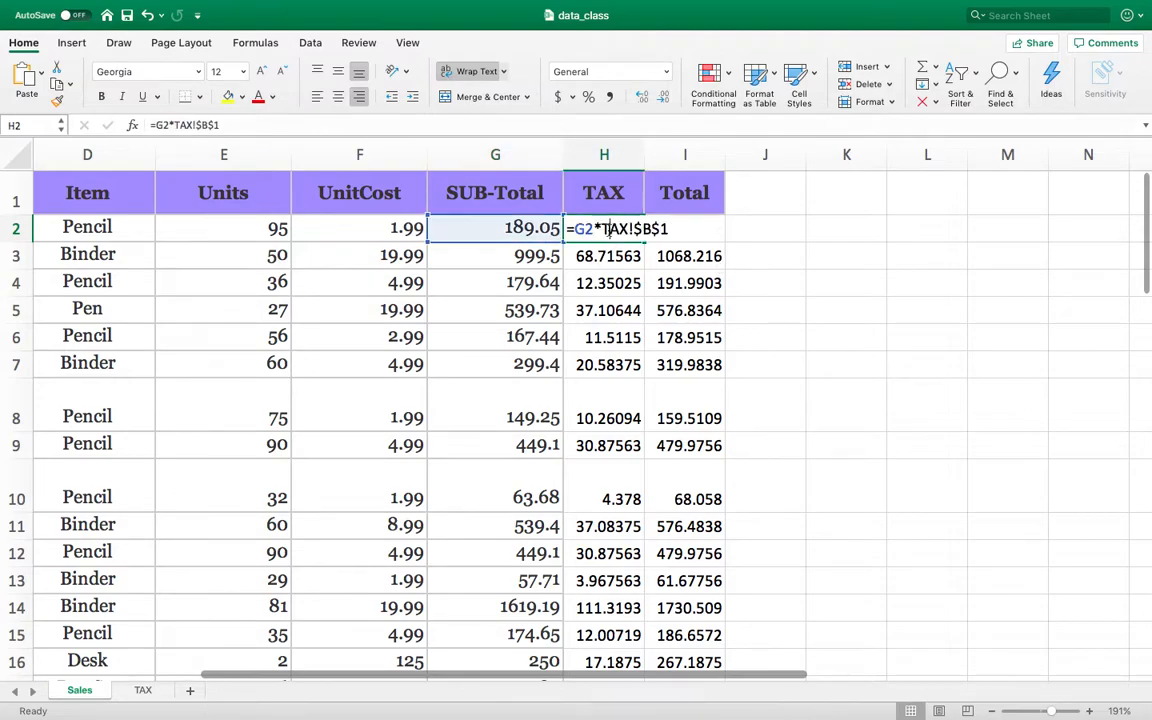
pyautogui.moveTo(600, 228); pyautogui.dragTo(641, 229)
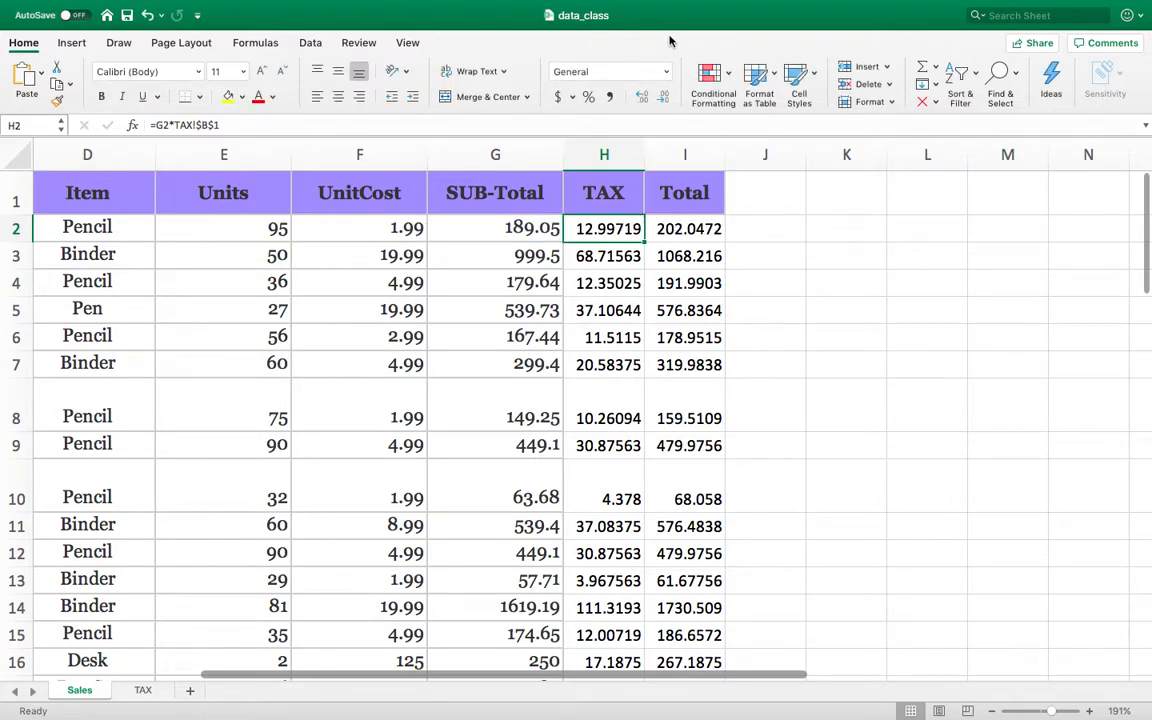
pyautogui.moveTo(590, 5)
pyautogui.moveTo(804, 6)
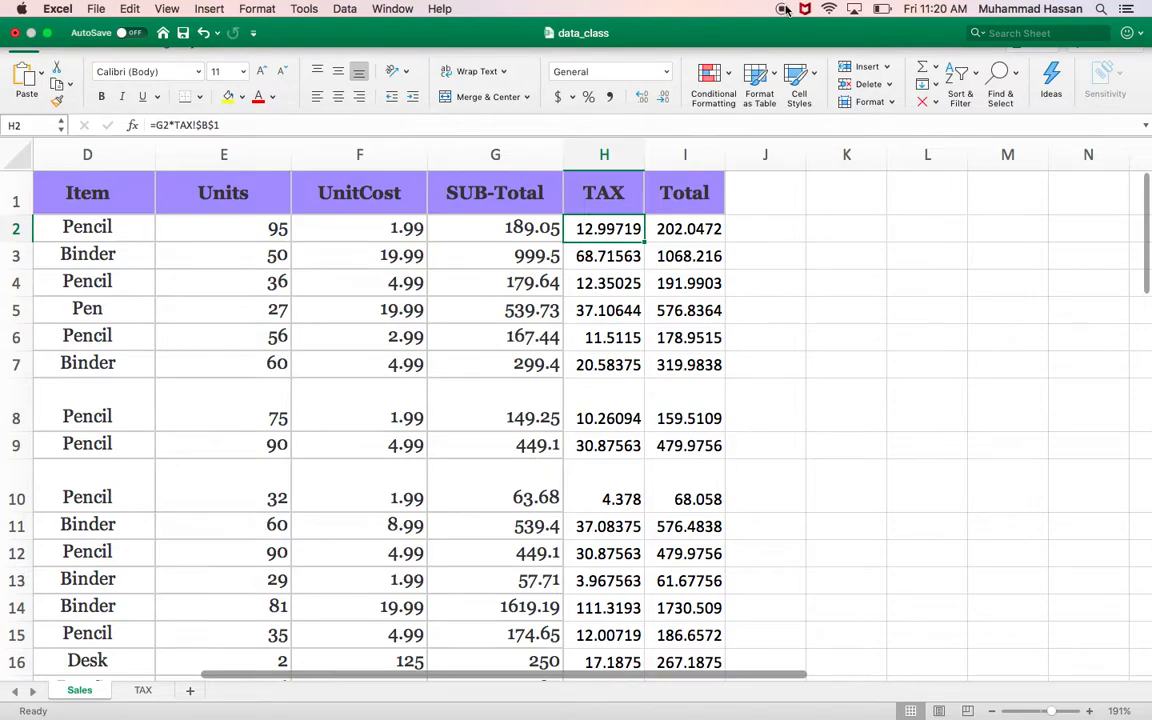